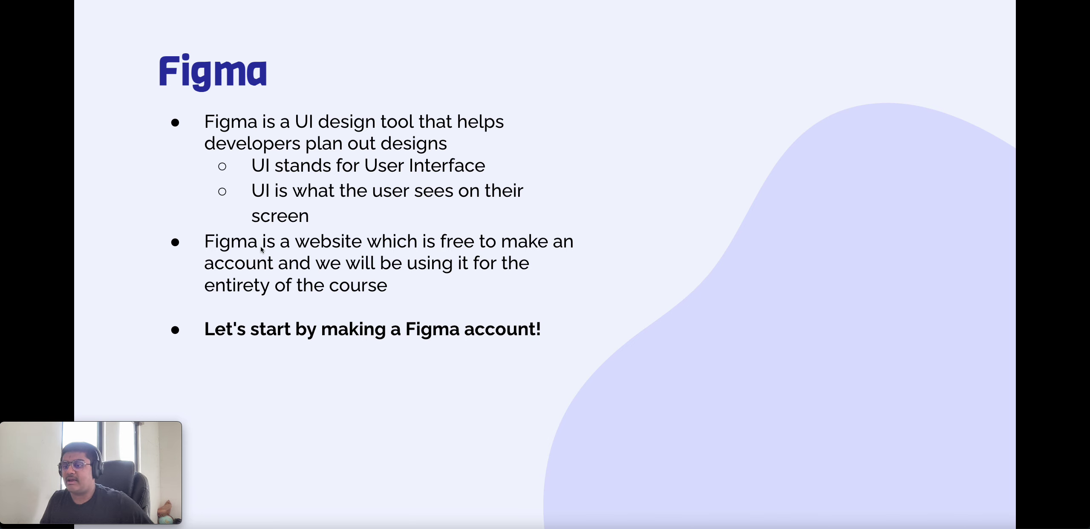
- Step through the Step 1–15 sign-up slides, including the Google sign-in ones, to the 'Done!' slide
{"action": "key", "text": "Right"}
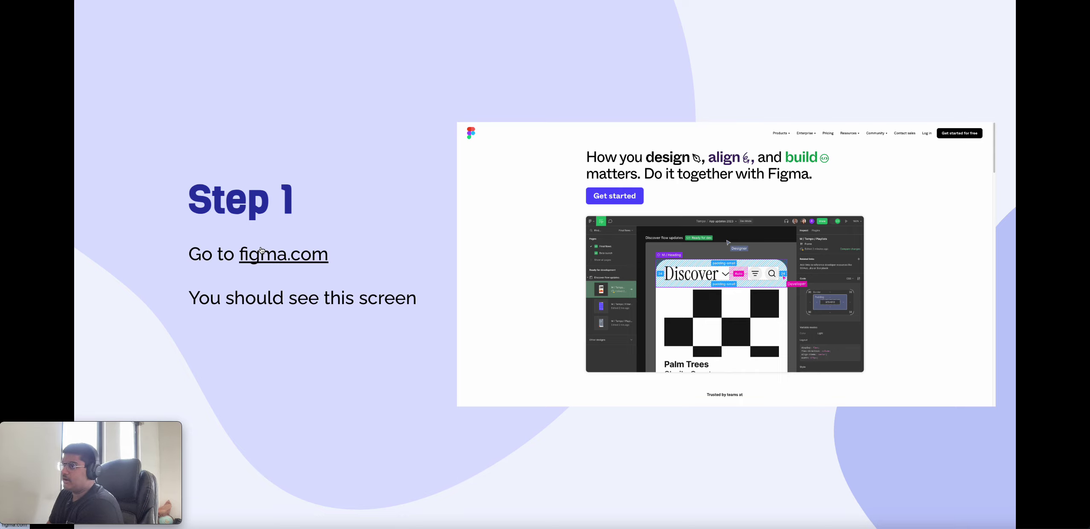
{"action": "key", "text": "Right"}
{"action": "key", "text": "Right"}
{"action": "key", "text": "Right"}
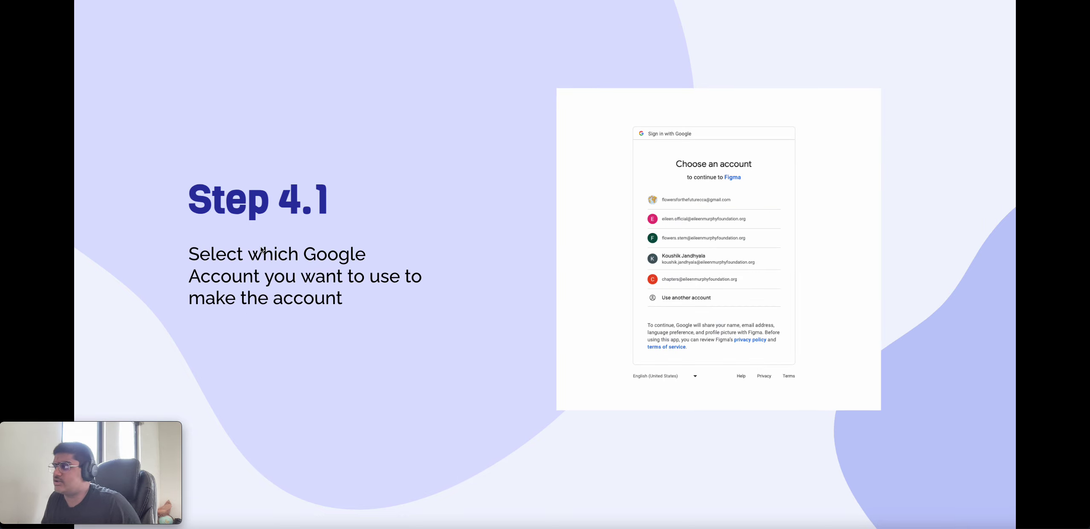
{"action": "key", "text": "Right"}
{"action": "key", "text": "Left"}
{"action": "key", "text": "Right"}
{"action": "key", "text": "Right"}
{"action": "key", "text": "Right"}
{"action": "key", "text": "Right"}
{"action": "key", "text": "Right"}
{"action": "key", "text": "Right"}
{"action": "key", "text": "Right"}
{"action": "key", "text": "Right"}
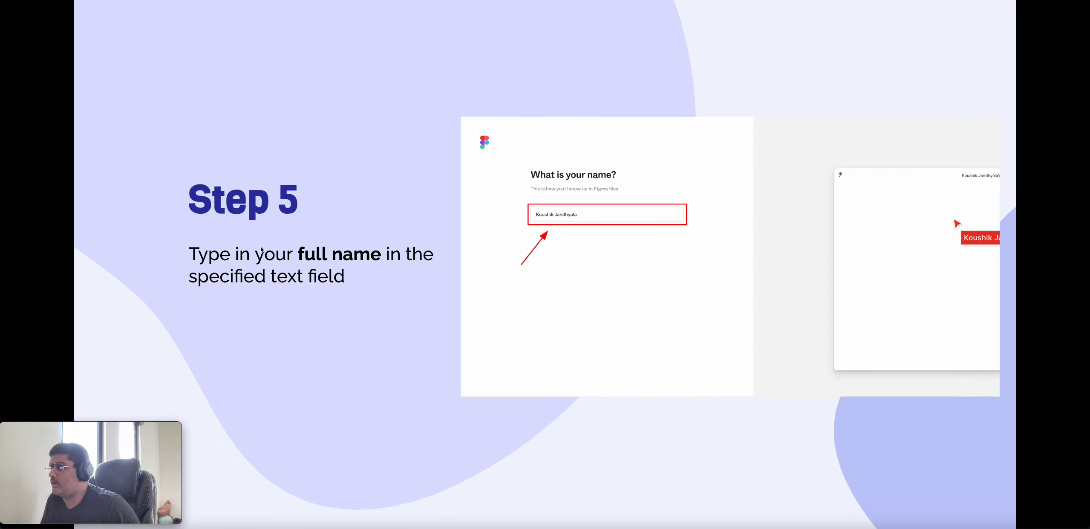
{"action": "key", "text": "Right"}
{"action": "key", "text": "Right"}
{"action": "key", "text": "Right"}
{"action": "key", "text": "Right"}
{"action": "key", "text": "Right"}
{"action": "key", "text": "Right"}
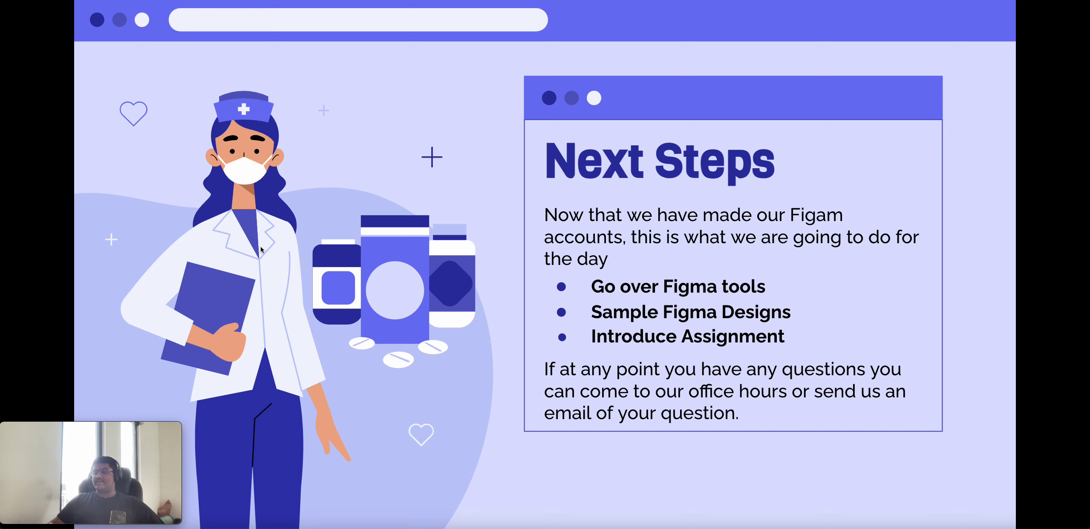
{"action": "key", "text": "Left"}
{"action": "key", "text": "Left"}
{"action": "key", "text": "Left"}
{"action": "key", "text": "Left"}
{"action": "key", "text": "Left"}
{"action": "key", "text": "Left"}
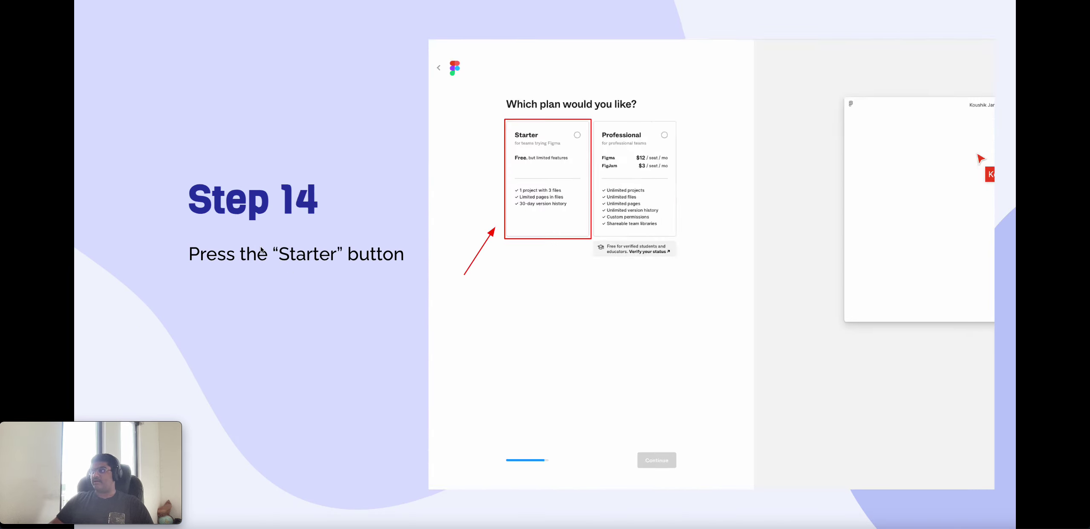
{"action": "key", "text": "Left"}
{"action": "key", "text": "Left"}
{"action": "key", "text": "Left"}
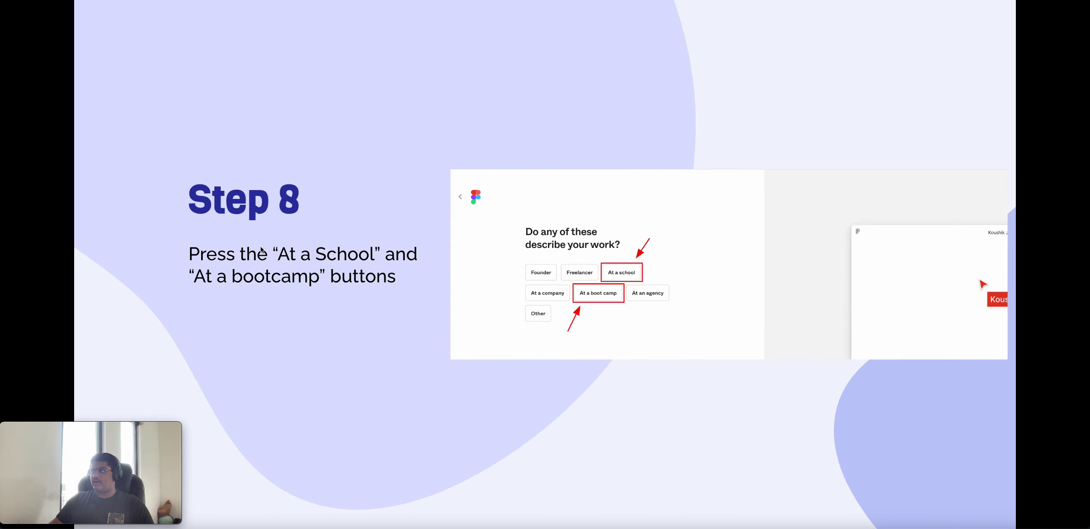
{"action": "key", "text": "Right"}
{"action": "key", "text": "Right"}
{"action": "key", "text": "Right"}
{"action": "key", "text": "Right"}
{"action": "key", "text": "Right"}
{"action": "key", "text": "Right"}
{"action": "key", "text": "Right"}
{"action": "key", "text": "Right"}
{"action": "key", "text": "Right"}
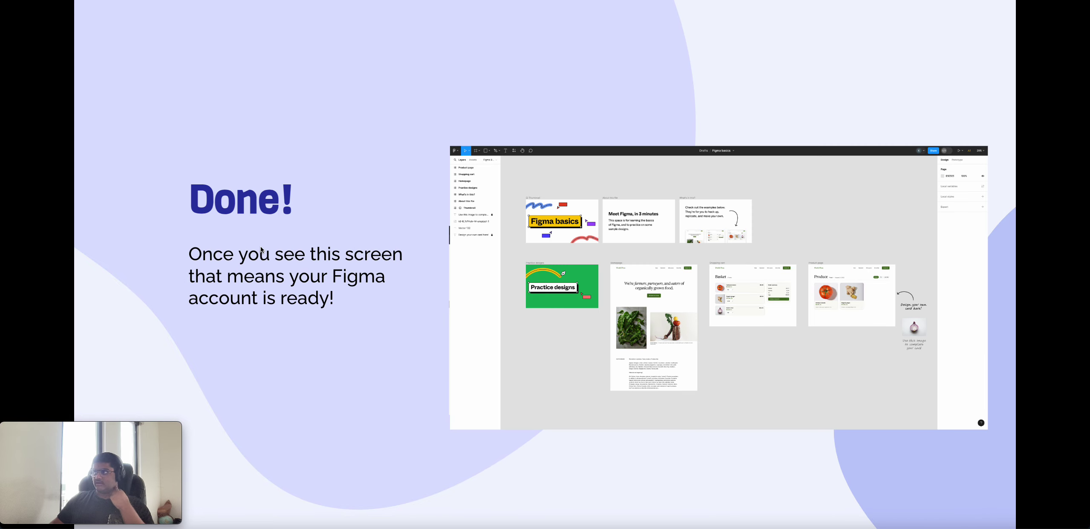
{"action": "key", "text": "Right"}
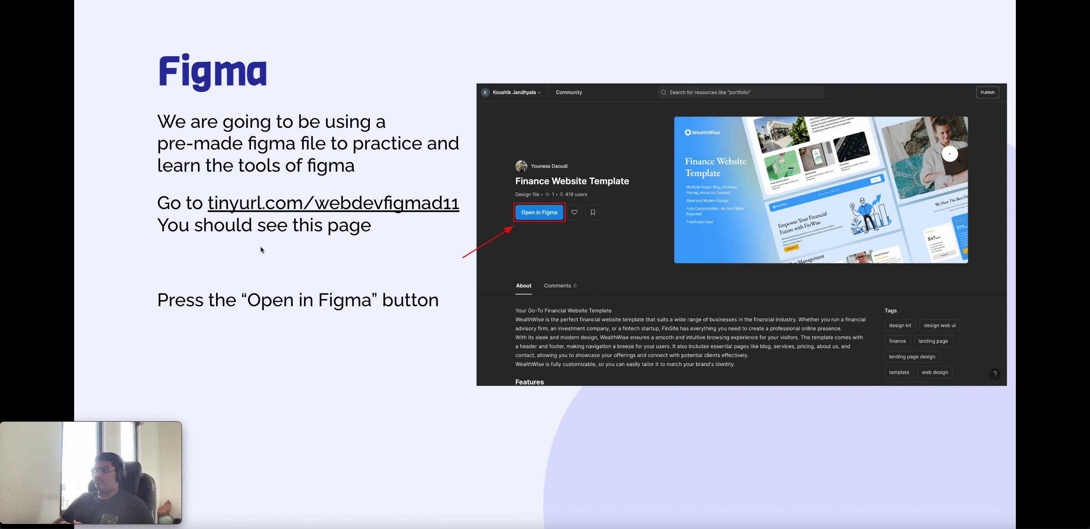
- Advance past the Website Pages and all-screens slides to the 'Please watch the given video' note
{"action": "key", "text": "Right"}
{"action": "key", "text": "Left"}
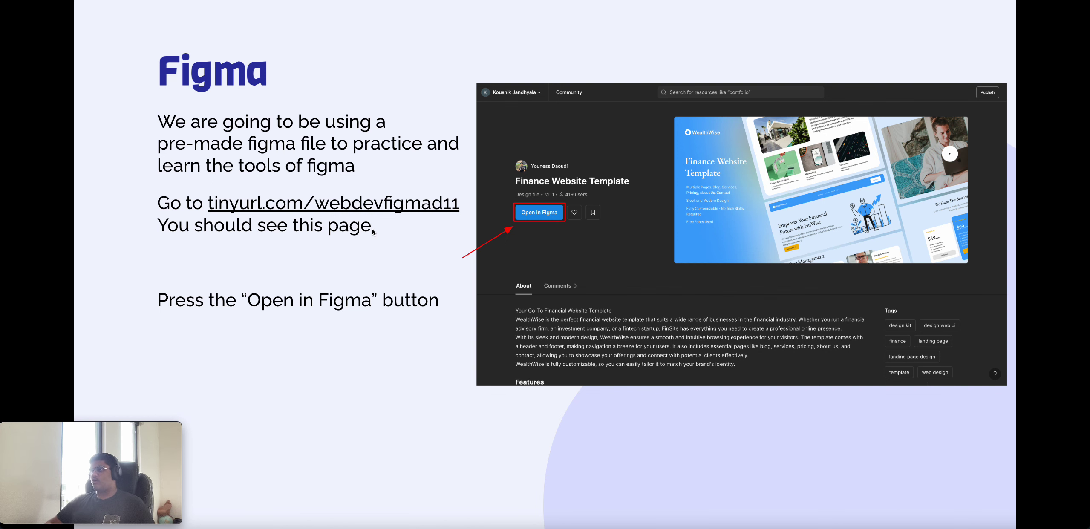
{"action": "key", "text": "Right"}
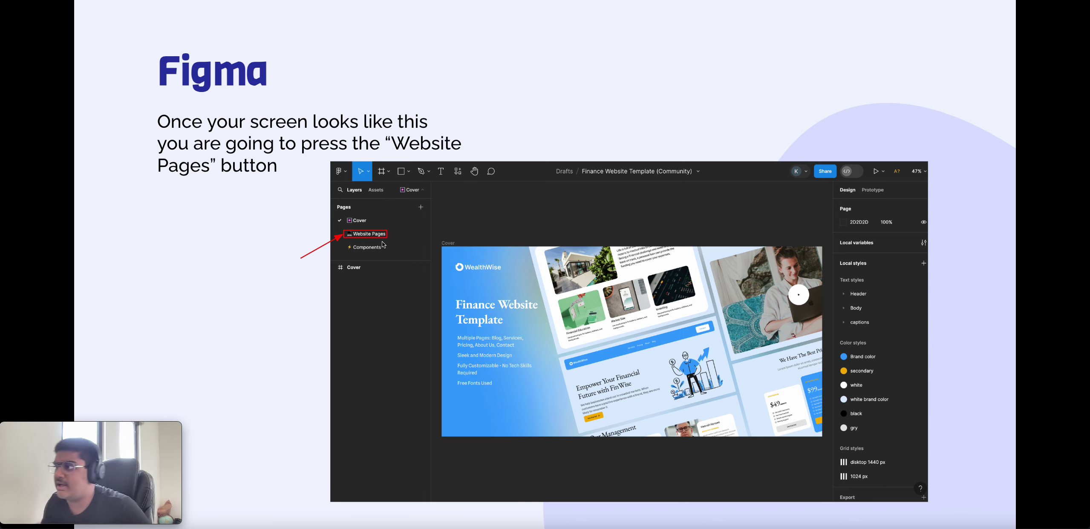
{"action": "left_click", "coordinate": [415, 173]}
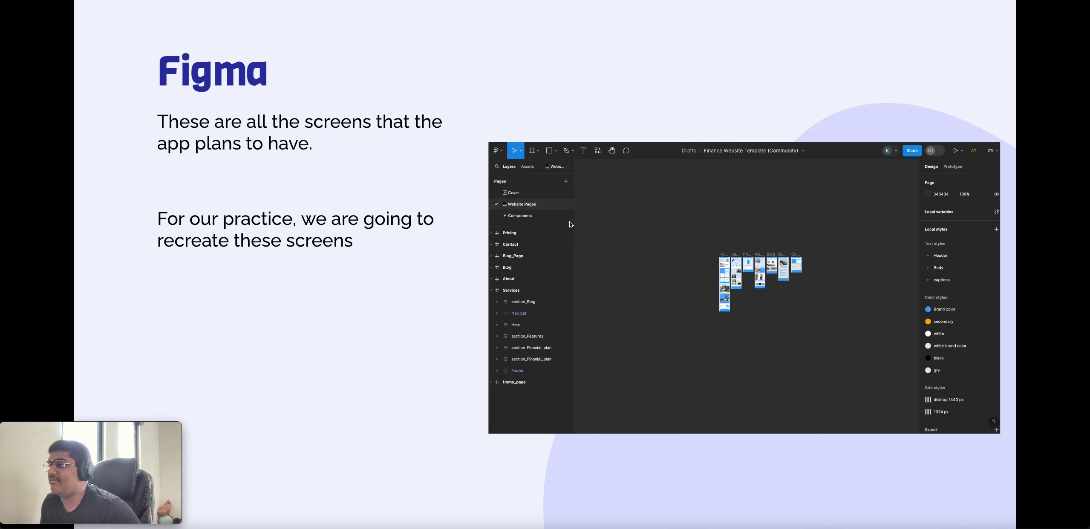
{"action": "left_click", "coordinate": [641, 205]}
{"action": "key", "text": "Left"}
{"action": "left_click", "coordinate": [640, 204]}
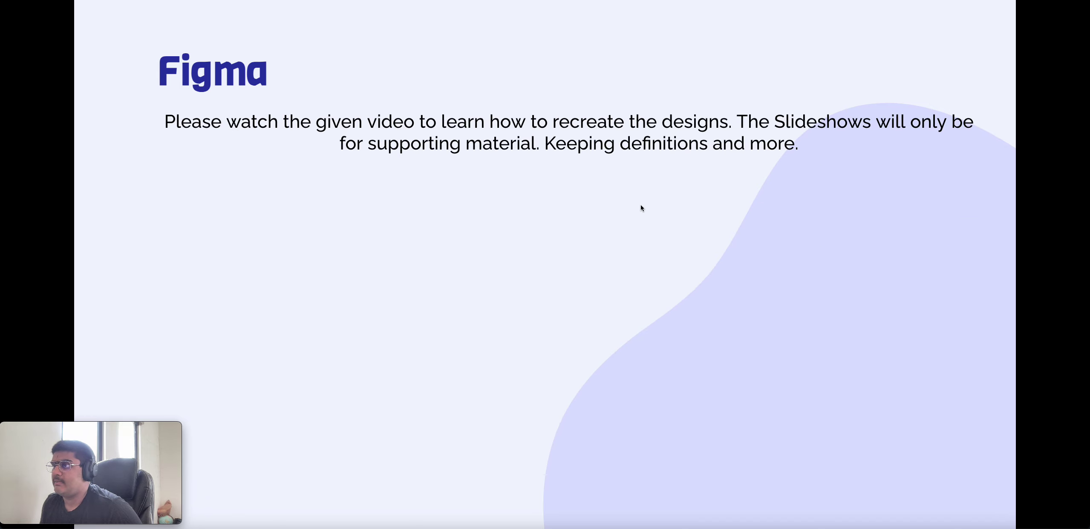
{"action": "key", "text": "Left"}
{"action": "left_click", "coordinate": [642, 208]}
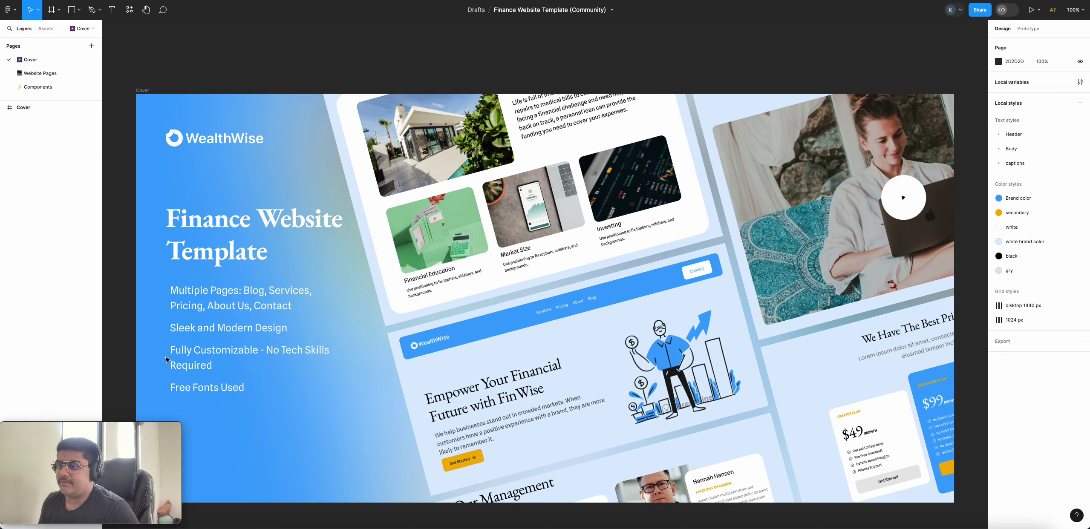
- Switch to the Website Pages page from the Pages list on the left
{"action": "mouse_move", "coordinate": [181, 426]}
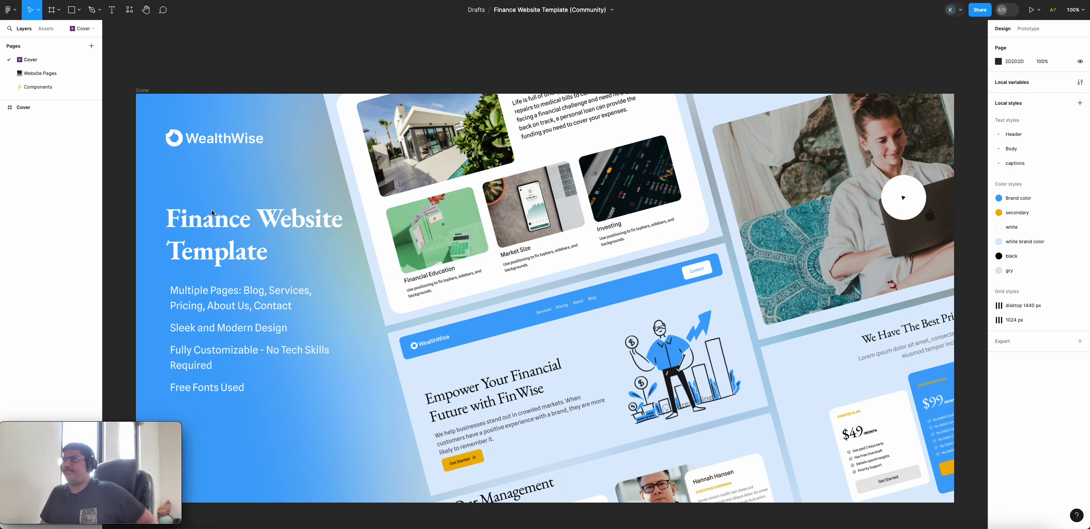
{"action": "left_click", "coordinate": [45, 73]}
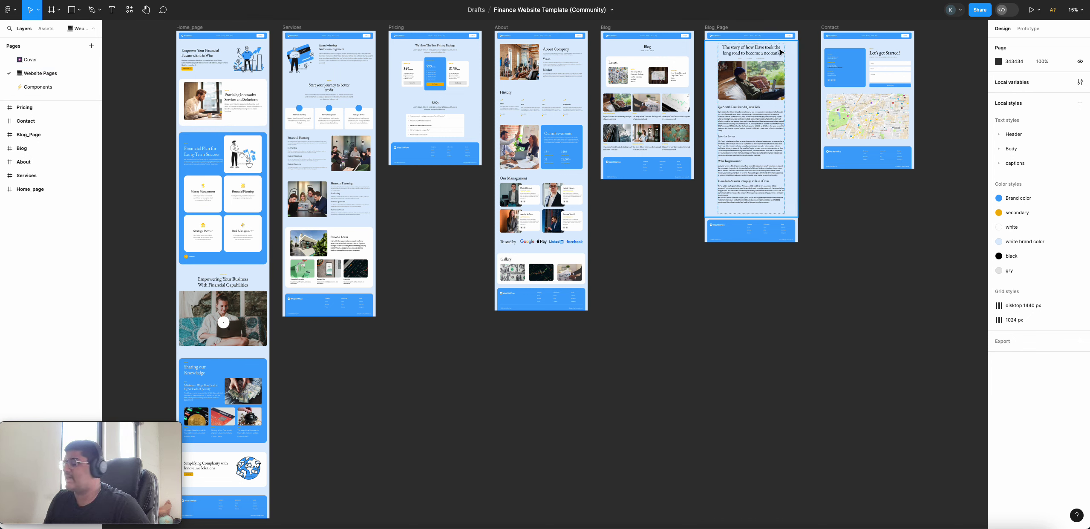
- Pan around the Website Pages canvas to survey Home_page and the other page frames
{"action": "scroll", "coordinate": [695, 164], "scroll_direction": "up", "scroll_amount": 2}
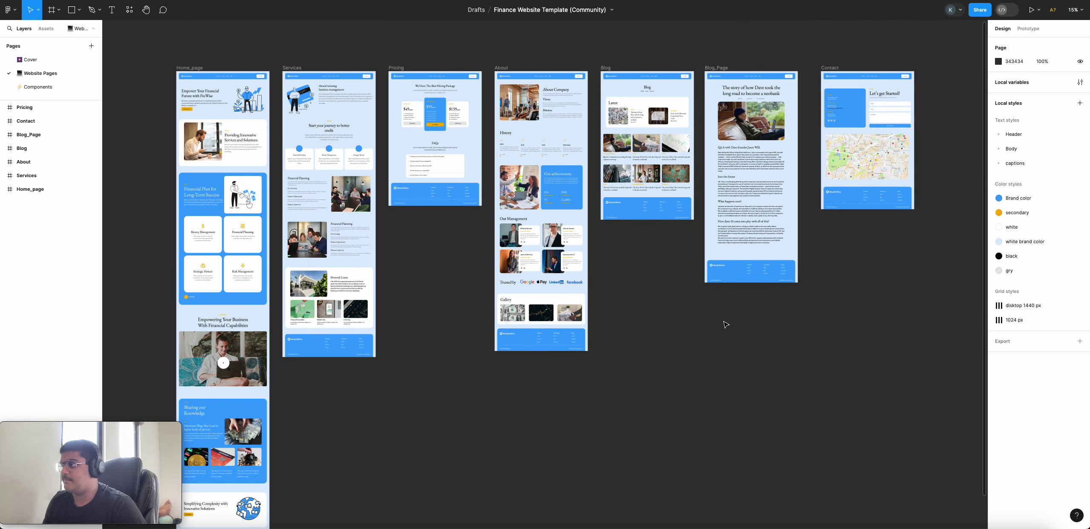
{"action": "scroll", "coordinate": [724, 323], "scroll_direction": "right", "scroll_amount": 5}
{"action": "scroll", "coordinate": [669, 359], "scroll_direction": "left", "scroll_amount": 5}
{"action": "scroll", "coordinate": [669, 359], "scroll_direction": "down", "scroll_amount": 5}
{"action": "scroll", "coordinate": [670, 359], "scroll_direction": "up", "scroll_amount": 5}
{"action": "scroll", "coordinate": [670, 359], "scroll_direction": "down", "scroll_amount": 1}
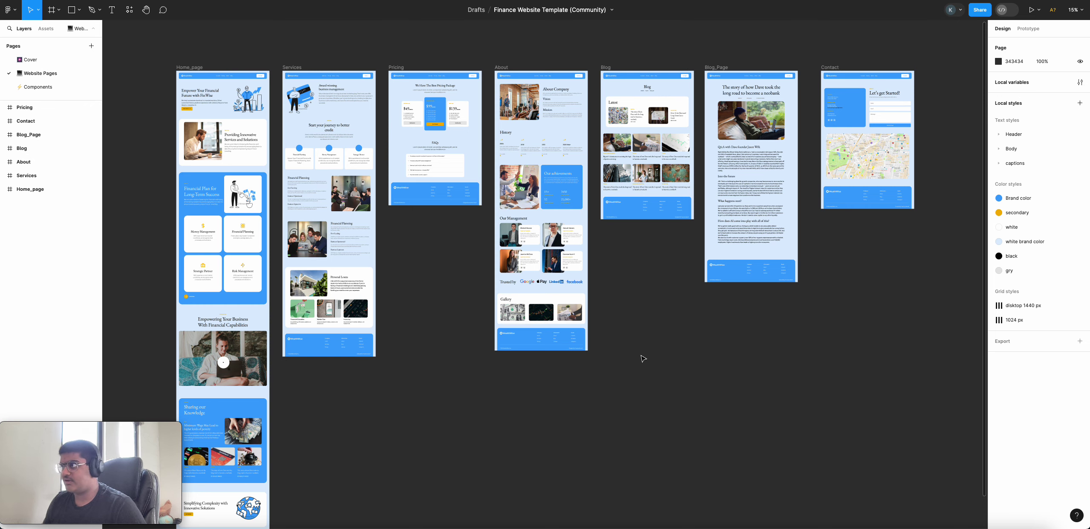
{"action": "scroll", "coordinate": [638, 310], "scroll_direction": "right", "scroll_amount": 1}
{"action": "scroll", "coordinate": [637, 310], "scroll_direction": "left", "scroll_amount": 1}
{"action": "scroll", "coordinate": [639, 309], "scroll_direction": "left", "scroll_amount": 1}
{"action": "scroll", "coordinate": [660, 320], "scroll_direction": "down", "scroll_amount": 1}
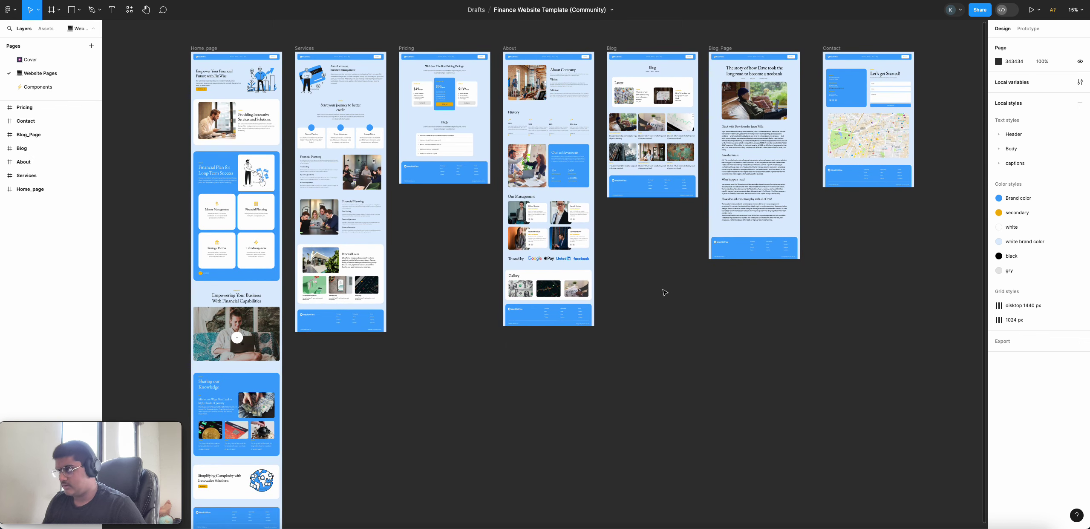
{"action": "scroll", "coordinate": [664, 294], "scroll_direction": "down", "scroll_amount": 1}
{"action": "scroll", "coordinate": [666, 296], "scroll_direction": "down", "scroll_amount": 4}
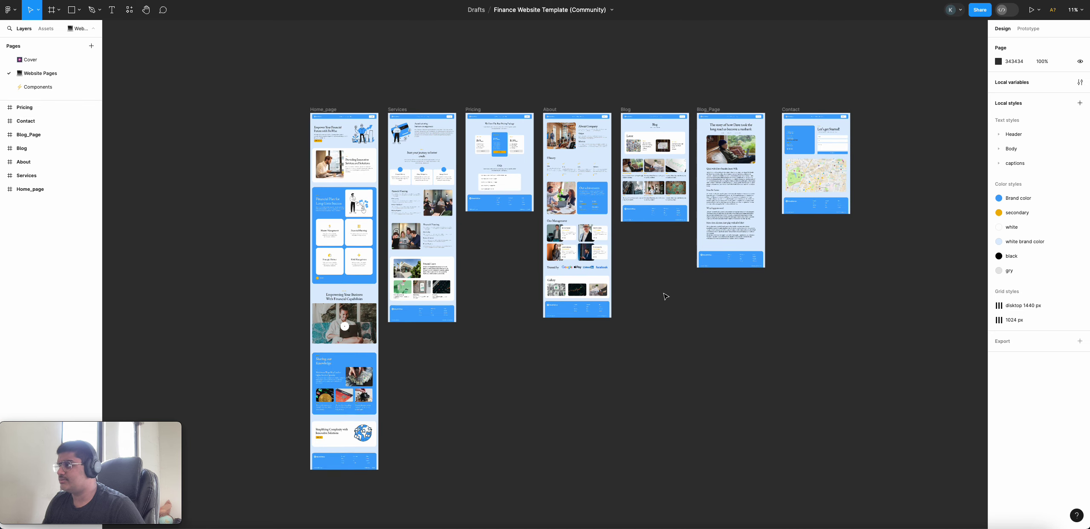
{"action": "scroll", "coordinate": [666, 297], "scroll_direction": "up", "scroll_amount": 2}
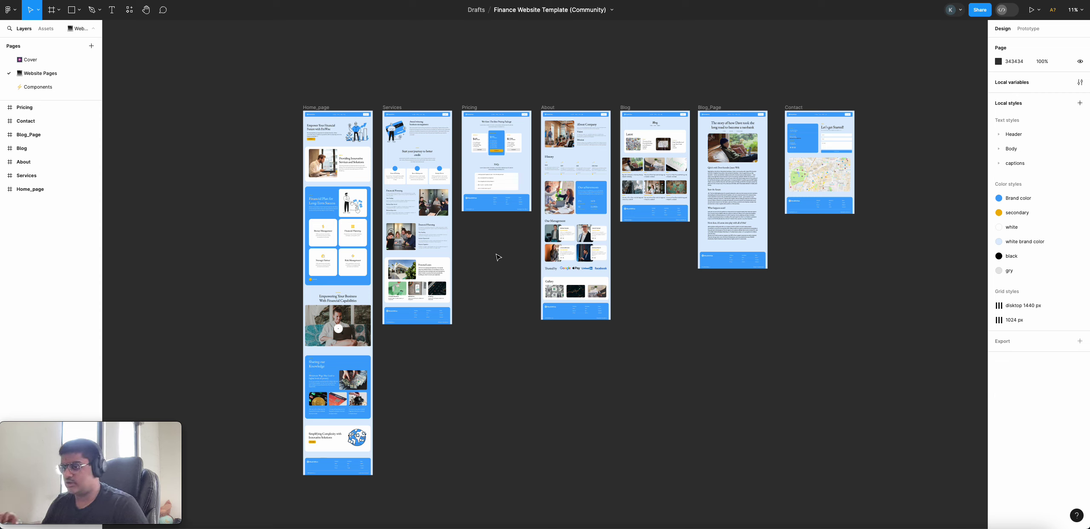
{"action": "scroll", "coordinate": [497, 256], "scroll_direction": "down", "scroll_amount": 2}
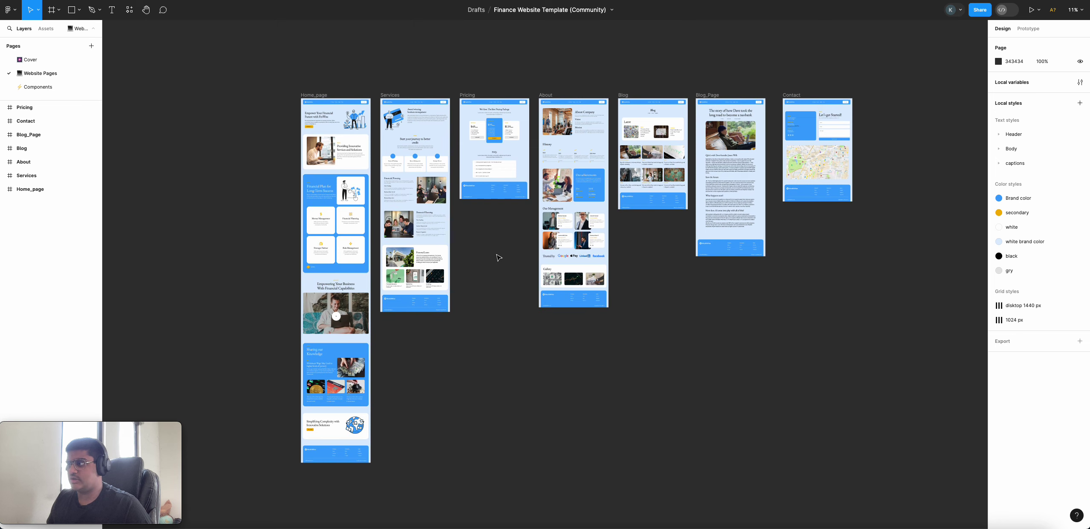
{"action": "scroll", "coordinate": [496, 256], "scroll_direction": "right", "scroll_amount": 3}
{"action": "scroll", "coordinate": [497, 257], "scroll_direction": "left", "scroll_amount": 2}
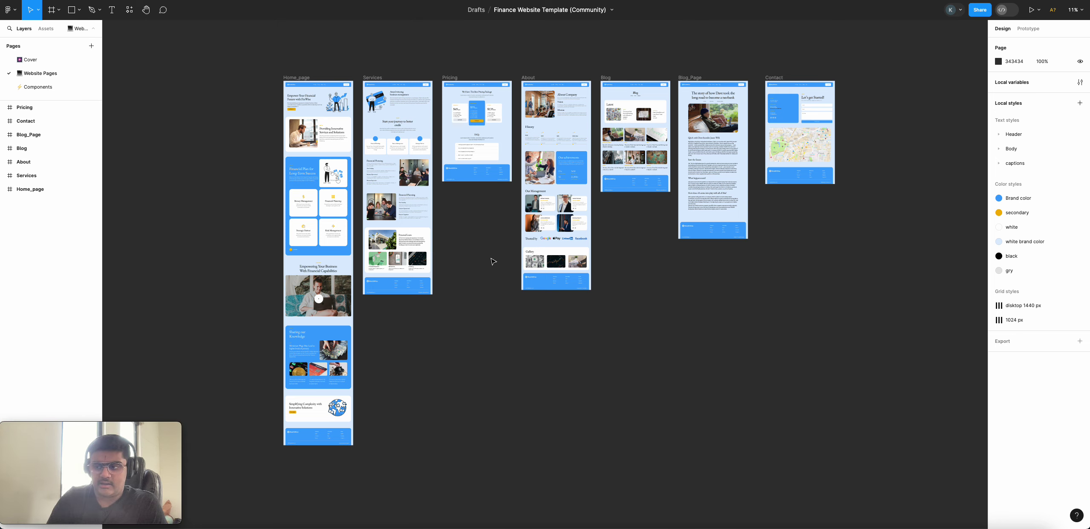
{"action": "scroll", "coordinate": [493, 261], "scroll_direction": "down", "scroll_amount": 3}
{"action": "scroll", "coordinate": [493, 262], "scroll_direction": "right", "scroll_amount": 2}
{"action": "scroll", "coordinate": [493, 261], "scroll_direction": "up", "scroll_amount": 3}
{"action": "scroll", "coordinate": [493, 261], "scroll_direction": "left", "scroll_amount": 4}
{"action": "scroll", "coordinate": [493, 261], "scroll_direction": "down", "scroll_amount": 3}
{"action": "scroll", "coordinate": [493, 261], "scroll_direction": "right", "scroll_amount": 4}
{"action": "scroll", "coordinate": [493, 261], "scroll_direction": "up", "scroll_amount": 4}
{"action": "scroll", "coordinate": [493, 261], "scroll_direction": "left", "scroll_amount": 4}
{"action": "scroll", "coordinate": [493, 261], "scroll_direction": "down", "scroll_amount": 2}
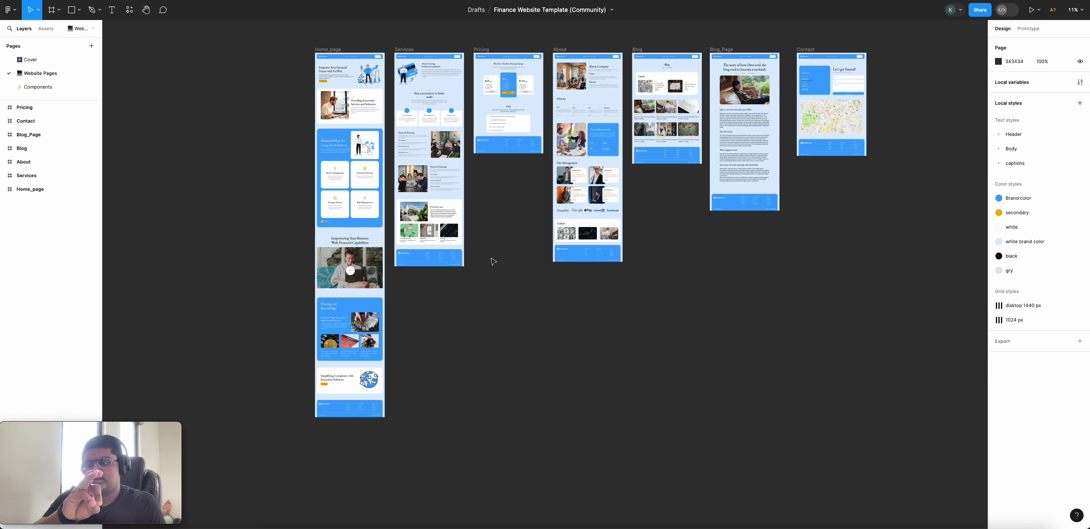
{"action": "scroll", "coordinate": [492, 261], "scroll_direction": "right", "scroll_amount": 3}
{"action": "scroll", "coordinate": [493, 261], "scroll_direction": "down", "scroll_amount": 1}
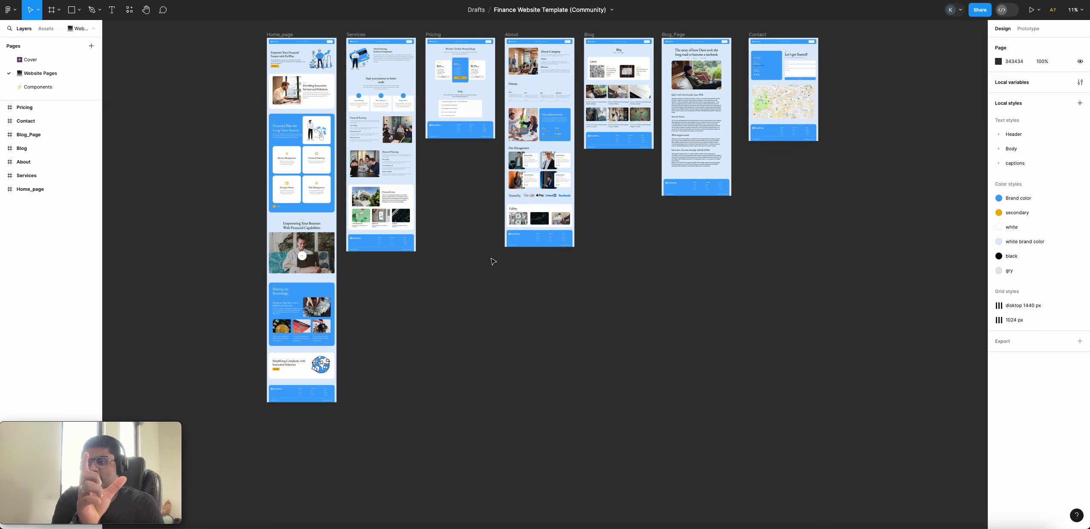
{"action": "scroll", "coordinate": [493, 262], "scroll_direction": "up", "scroll_amount": 5}
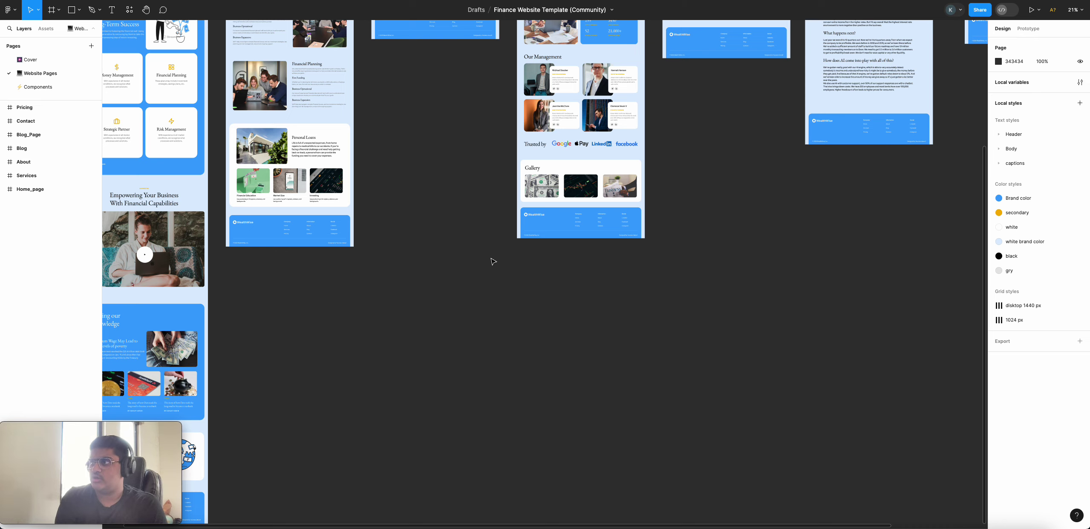
{"action": "scroll", "coordinate": [493, 262], "scroll_direction": "down", "scroll_amount": 10}
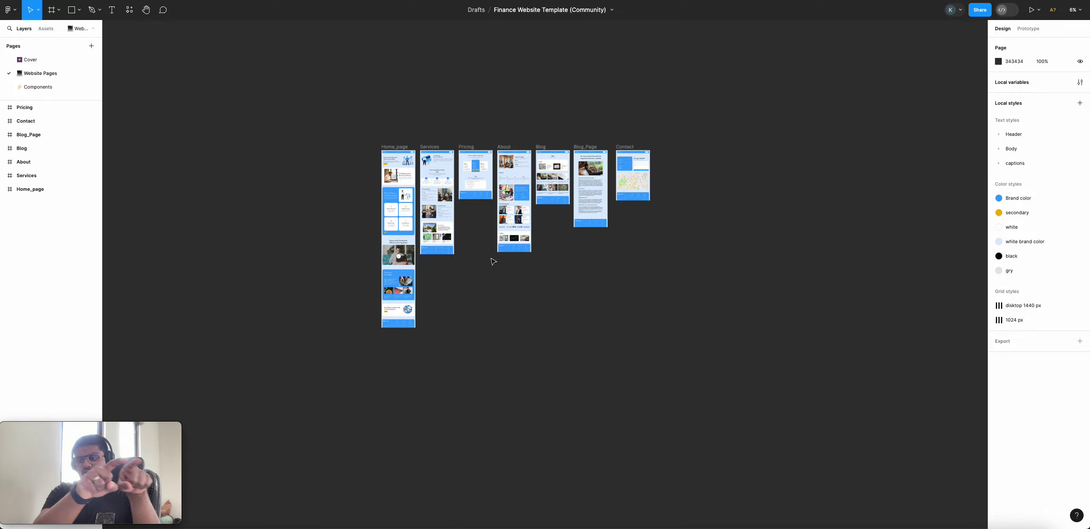
{"action": "scroll", "coordinate": [493, 261], "scroll_direction": "down", "scroll_amount": 4}
{"action": "scroll", "coordinate": [493, 261], "scroll_direction": "up", "scroll_amount": 6}
{"action": "scroll", "coordinate": [493, 261], "scroll_direction": "up", "scroll_amount": 2}
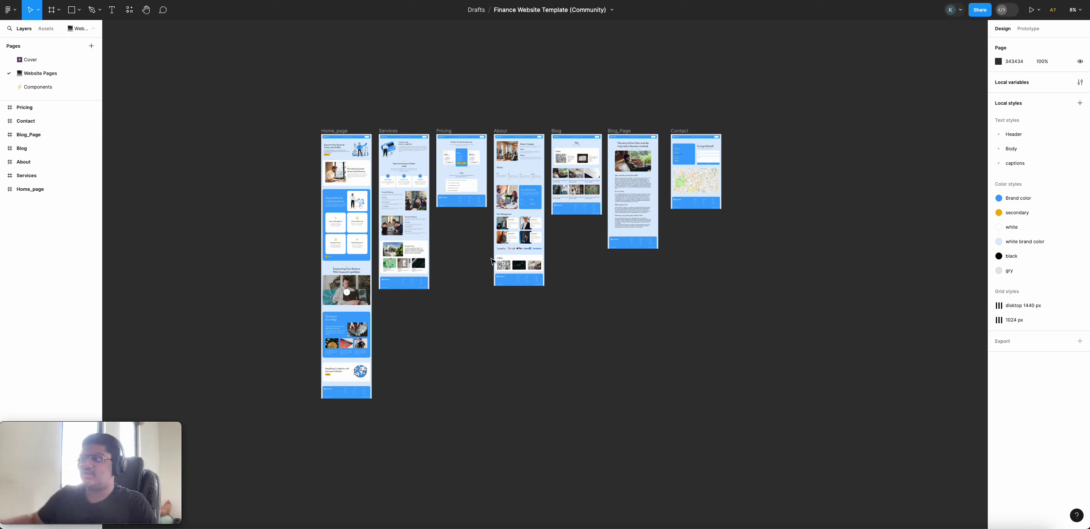
- Marquee-select the Services, Pricing, About, Blog, Blog_Page and Contact frames to move below Home_page
{"action": "left_click_drag", "start_coordinate": [761, 313], "coordinate": [359, 418]}
{"action": "scroll", "coordinate": [400, 109], "scroll_direction": "down", "scroll_amount": 5}
{"action": "scroll", "coordinate": [409, 204], "scroll_direction": "up", "scroll_amount": 6}
{"action": "key", "text": "Escape"}
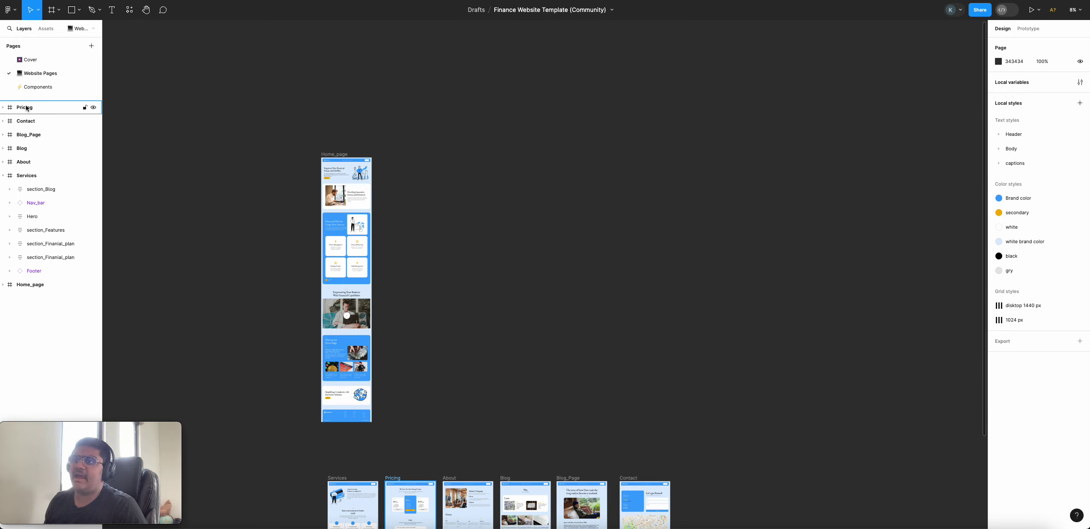
{"action": "left_click", "coordinate": [44, 63]}
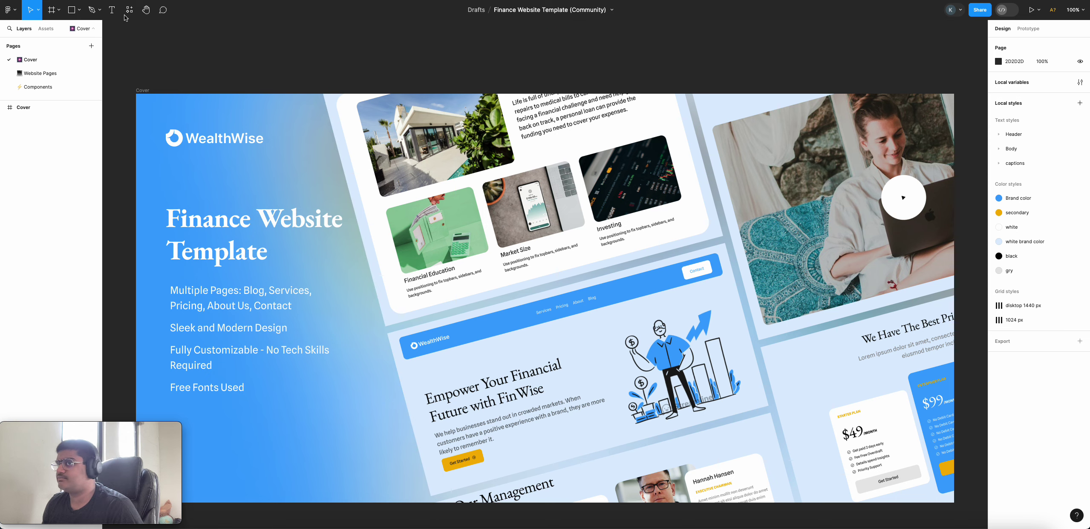
{"action": "left_click", "coordinate": [56, 86]}
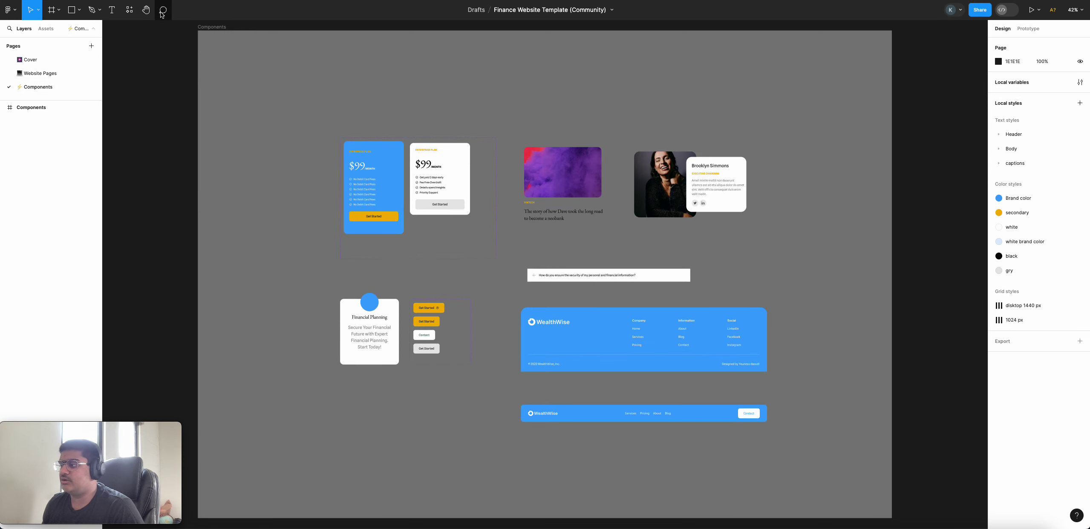
{"action": "left_click", "coordinate": [47, 73]}
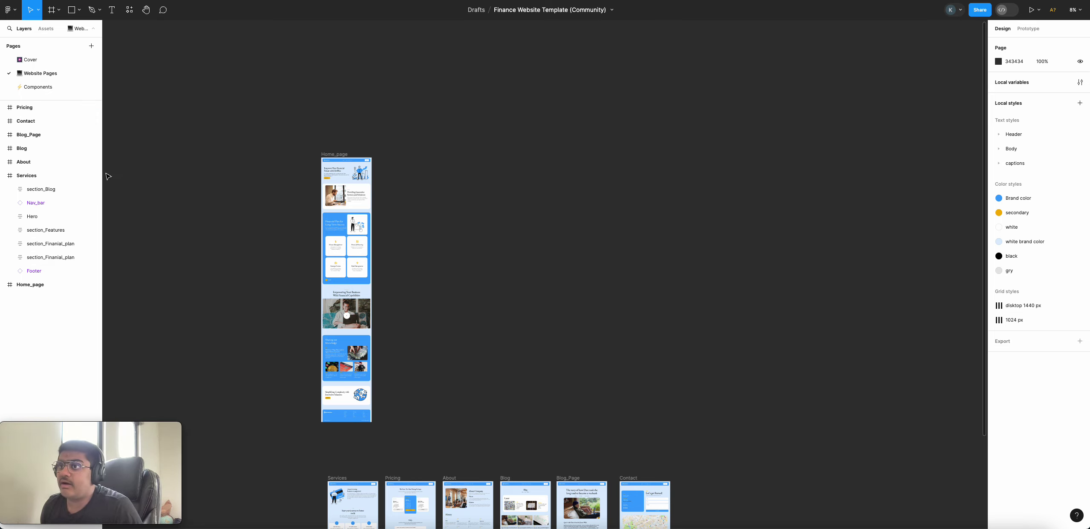
- Collapse the Services layer group, briefly select Home_page, and glance at the Prototype tab
{"action": "left_click", "coordinate": [4, 175]}
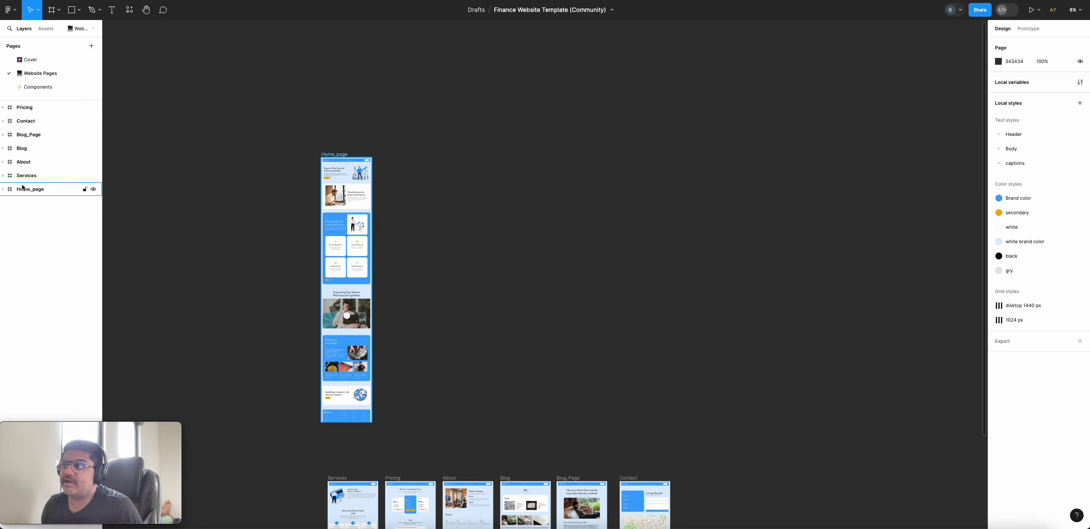
{"action": "left_click", "coordinate": [47, 190]}
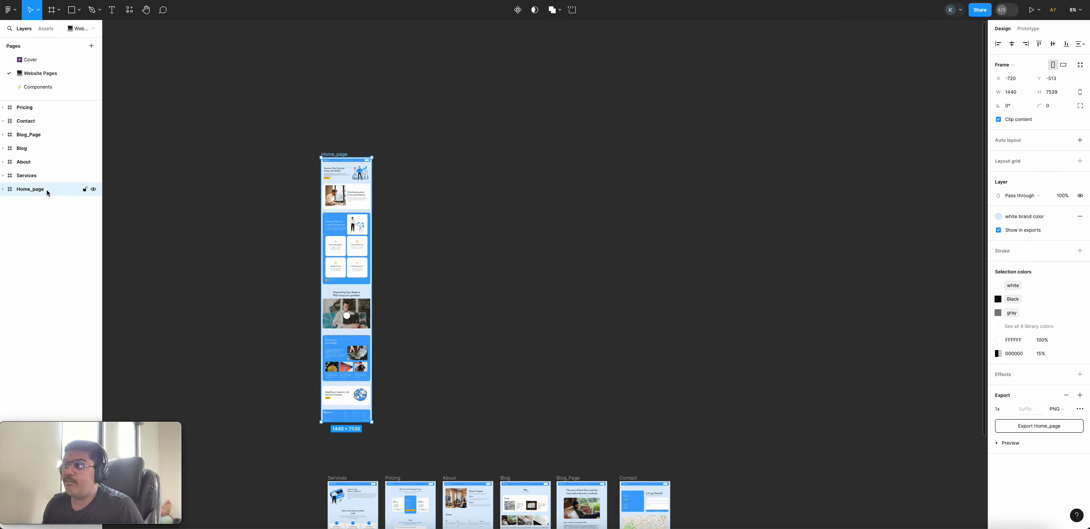
{"action": "left_click", "coordinate": [433, 346]}
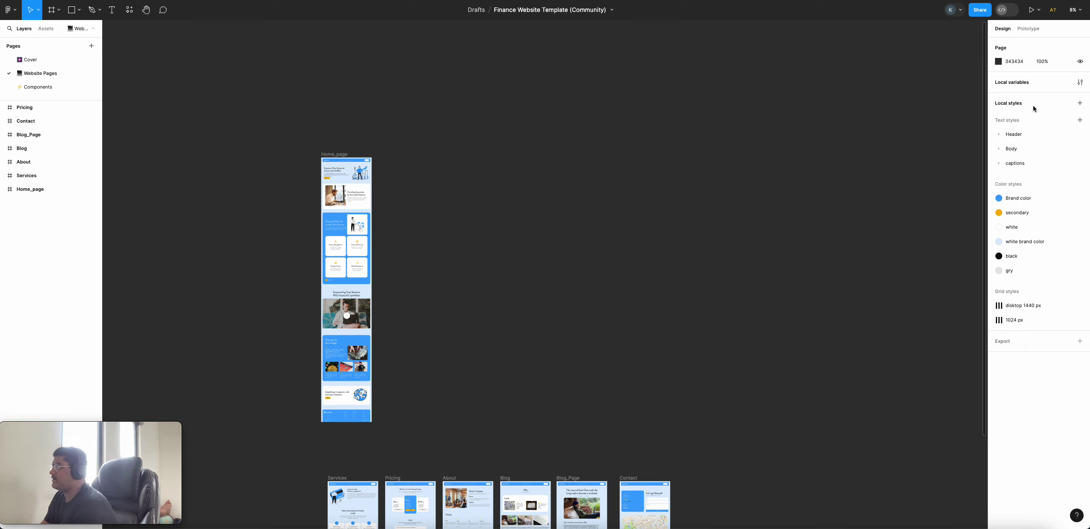
{"action": "left_click", "coordinate": [1022, 29]}
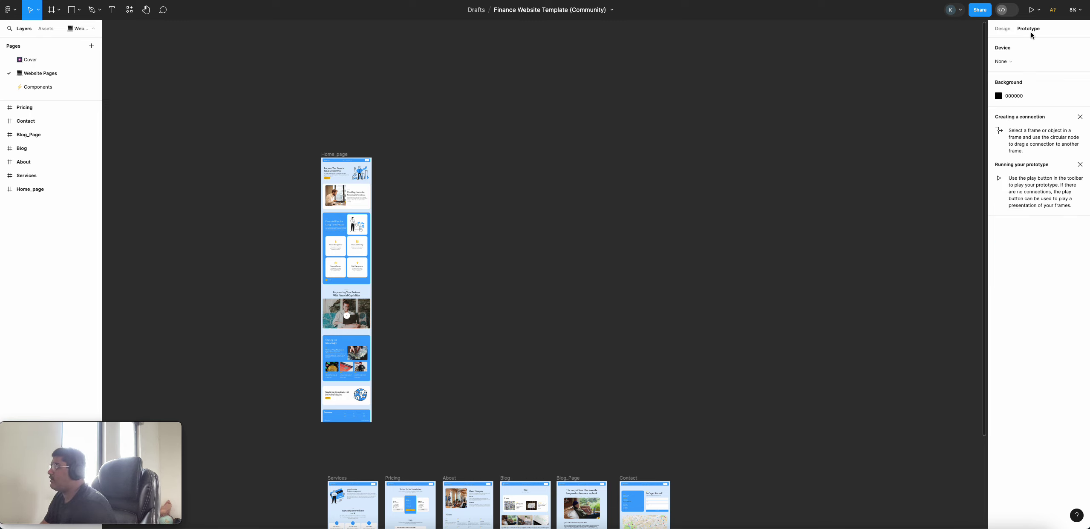
{"action": "left_click", "coordinate": [1004, 30]}
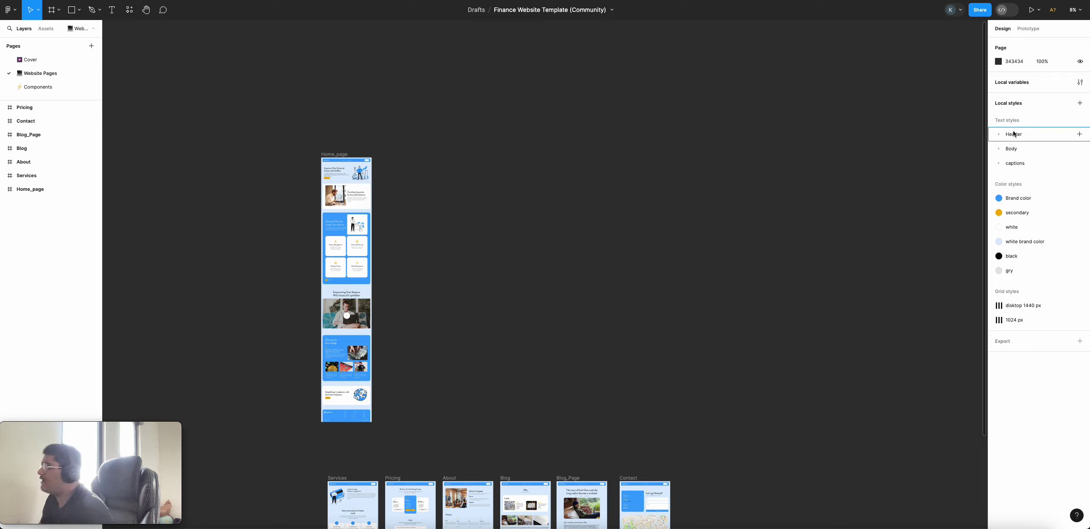
- Browse the file's local variables collection, then close it
{"action": "left_click", "coordinate": [1045, 91]}
{"action": "left_click", "coordinate": [1039, 89]}
{"action": "left_click", "coordinate": [1039, 90]}
{"action": "scroll", "coordinate": [822, 111], "scroll_direction": "down", "scroll_amount": 3}
{"action": "left_click", "coordinate": [975, 35]}
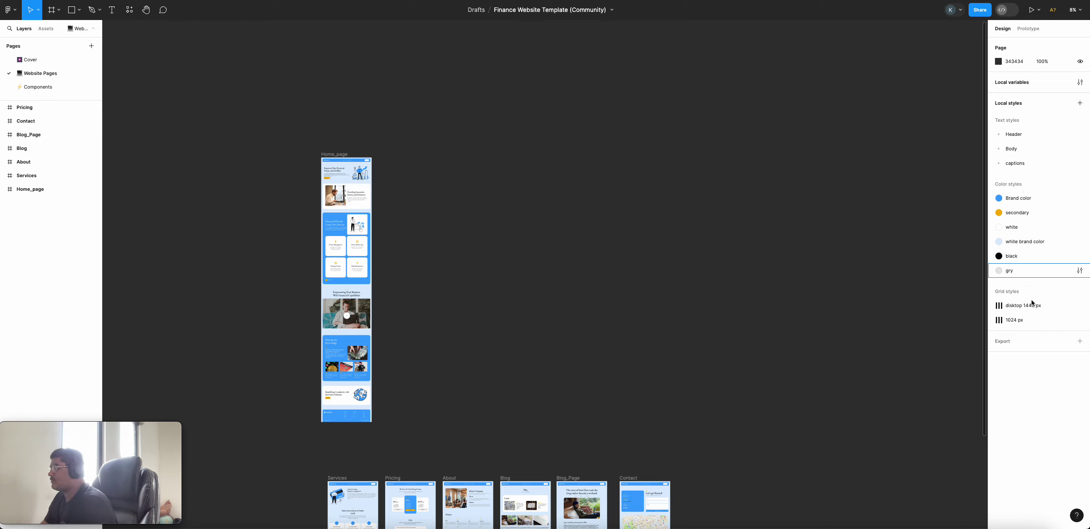
- Add a 1x PNG export setting to the Website Pages page
{"action": "left_click", "coordinate": [1031, 343]}
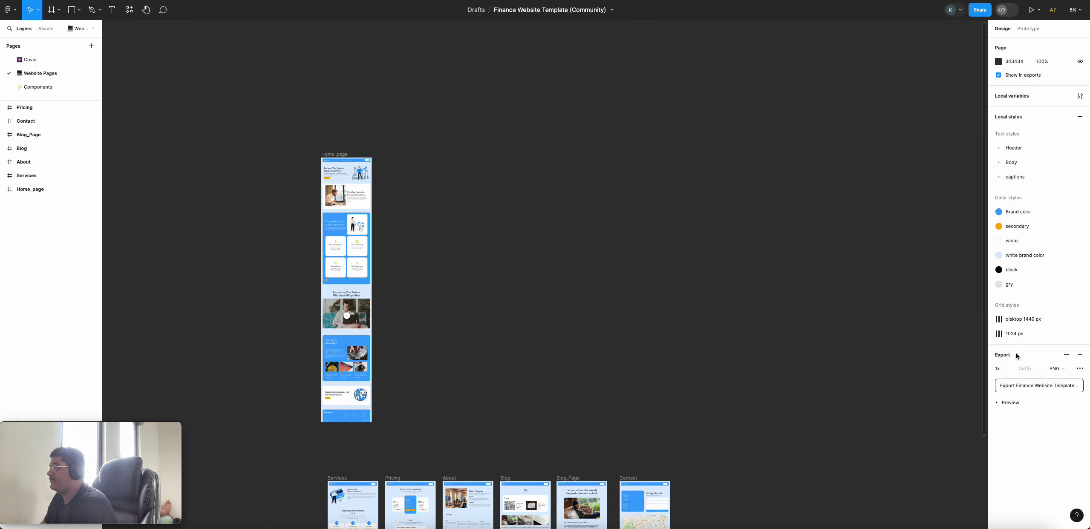
{"action": "scroll", "coordinate": [388, 187], "scroll_direction": "left", "scroll_amount": 3}
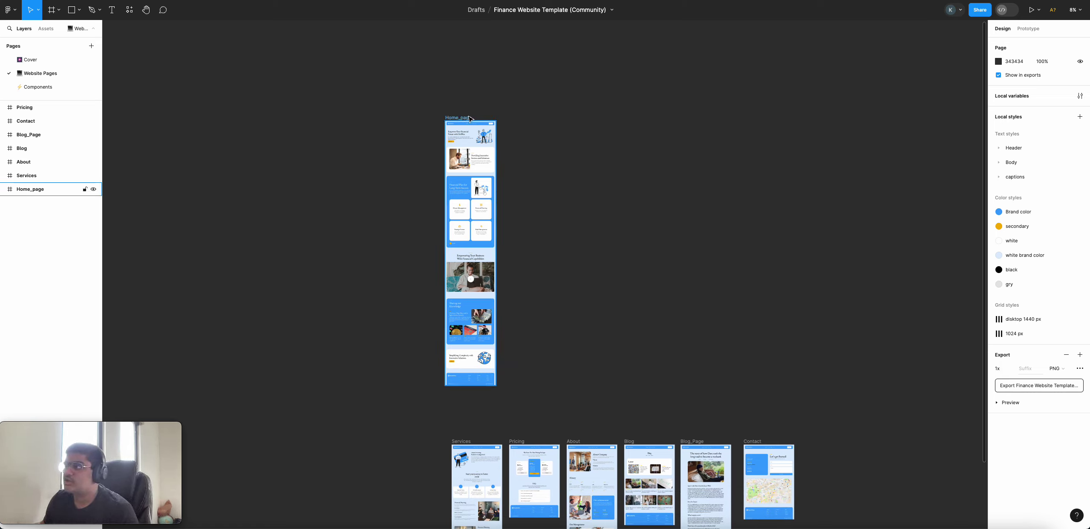
{"action": "scroll", "coordinate": [468, 126], "scroll_direction": "up", "scroll_amount": 2}
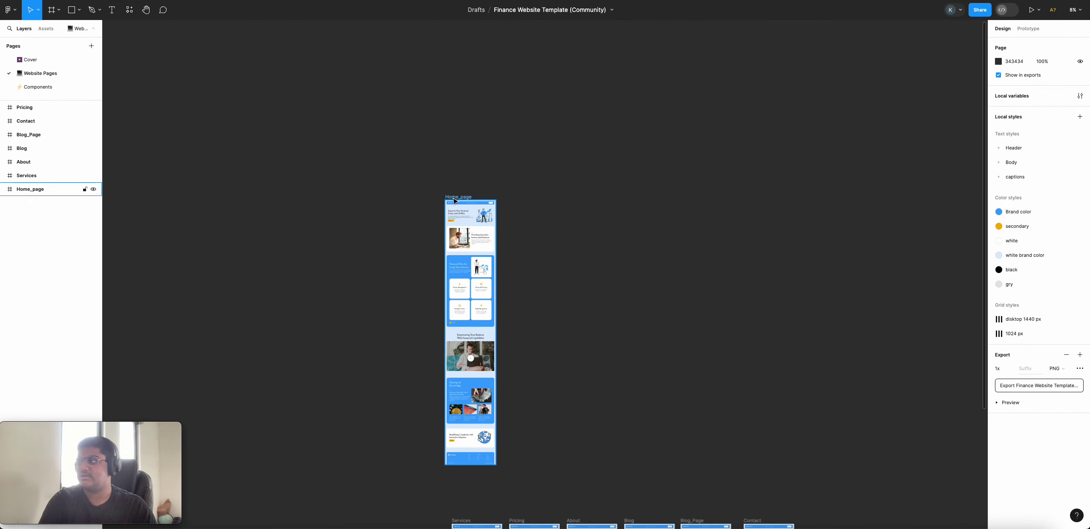
{"action": "scroll", "coordinate": [458, 201], "scroll_direction": "up", "scroll_amount": 5}
{"action": "scroll", "coordinate": [458, 201], "scroll_direction": "up", "scroll_amount": 2}
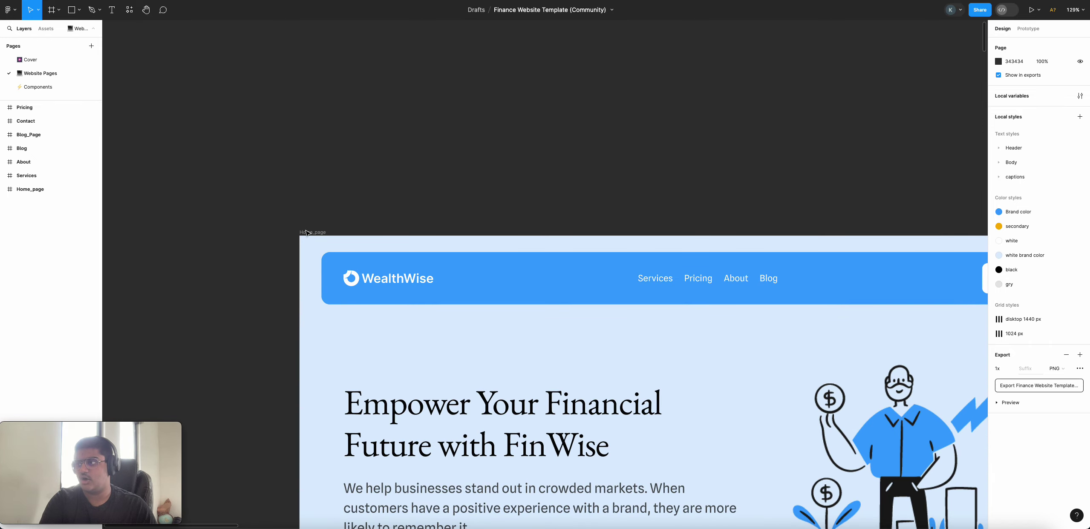
{"action": "scroll", "coordinate": [309, 237], "scroll_direction": "down", "scroll_amount": 8}
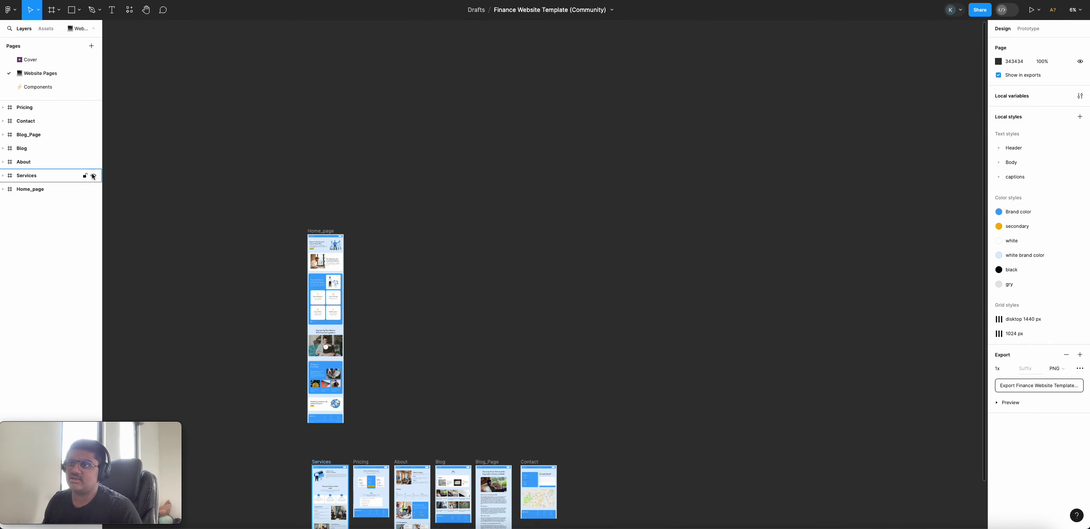
- Select the Home_page frame to check its 1440 × 7539 size
{"action": "left_click", "coordinate": [59, 189]}
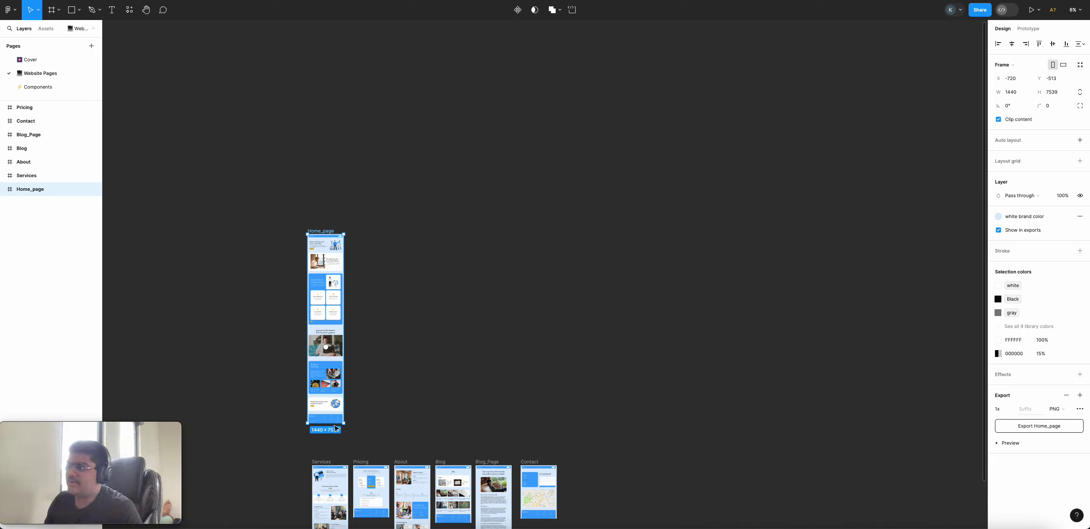
{"action": "scroll", "coordinate": [333, 423], "scroll_direction": "down", "scroll_amount": 2}
{"action": "left_click_drag", "start_coordinate": [372, 363], "coordinate": [458, 364]}
{"action": "scroll", "coordinate": [380, 301], "scroll_direction": "up", "scroll_amount": 1}
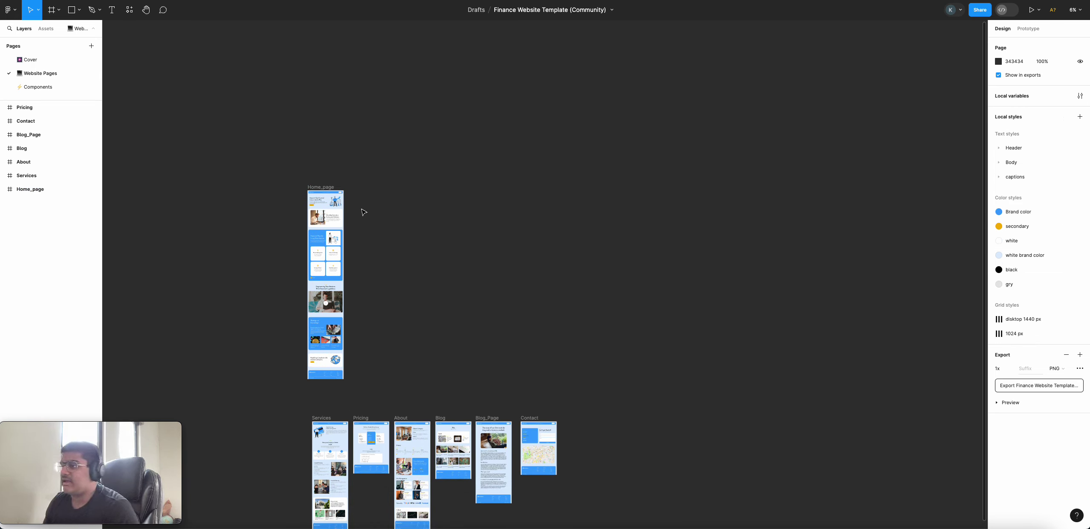
{"action": "left_click", "coordinate": [322, 188]}
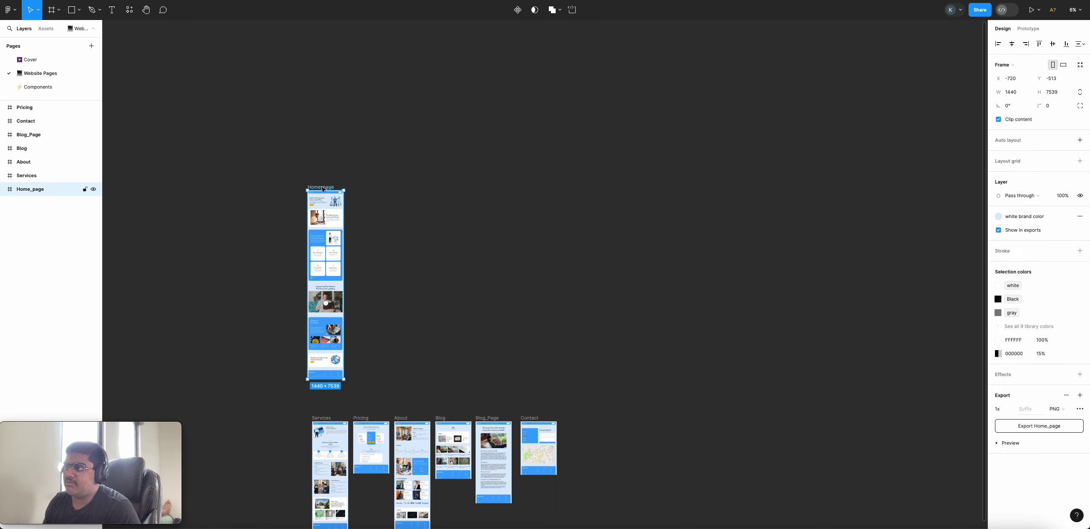
{"action": "right_click", "coordinate": [47, 189]}
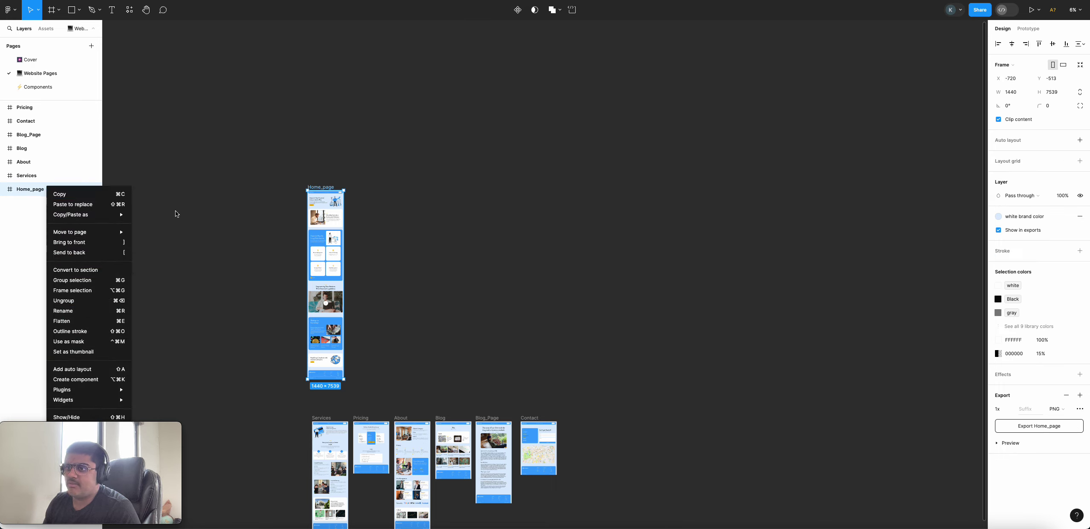
{"action": "left_click", "coordinate": [64, 301]}
{"action": "left_click", "coordinate": [384, 241]}
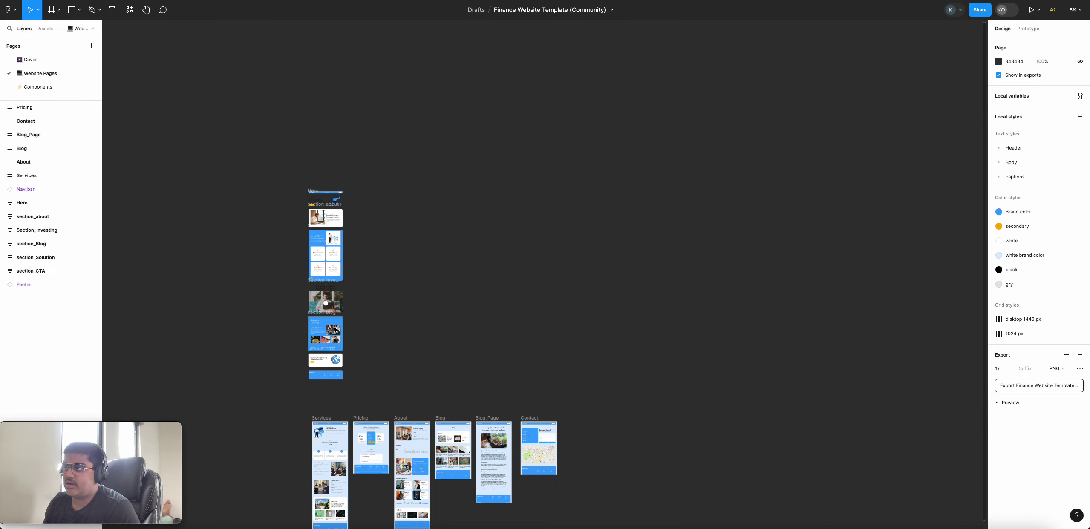
{"action": "key", "text": "ctrl+z"}
{"action": "key", "text": "ctrl+z"}
{"action": "left_click", "coordinate": [423, 365]}
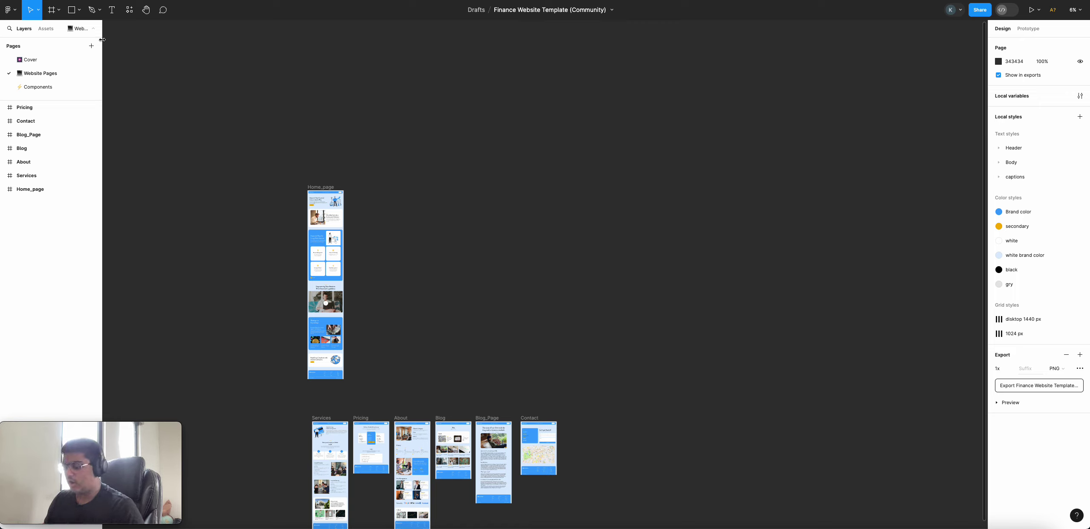
- Draw a tall rectangle right of Home_page and widen it toward the frame
{"action": "key", "text": "r"}
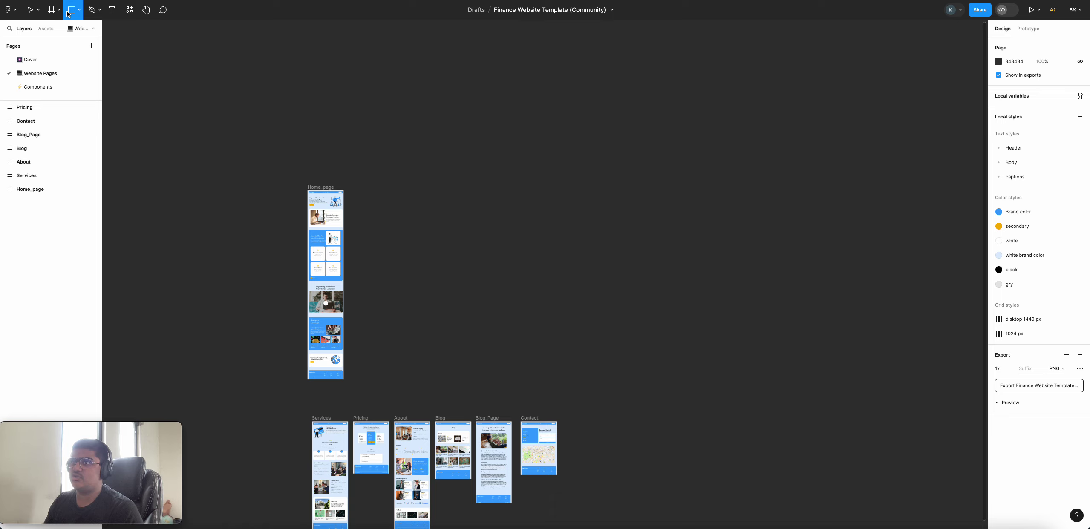
{"action": "scroll", "coordinate": [354, 204], "scroll_direction": "down", "scroll_amount": 1}
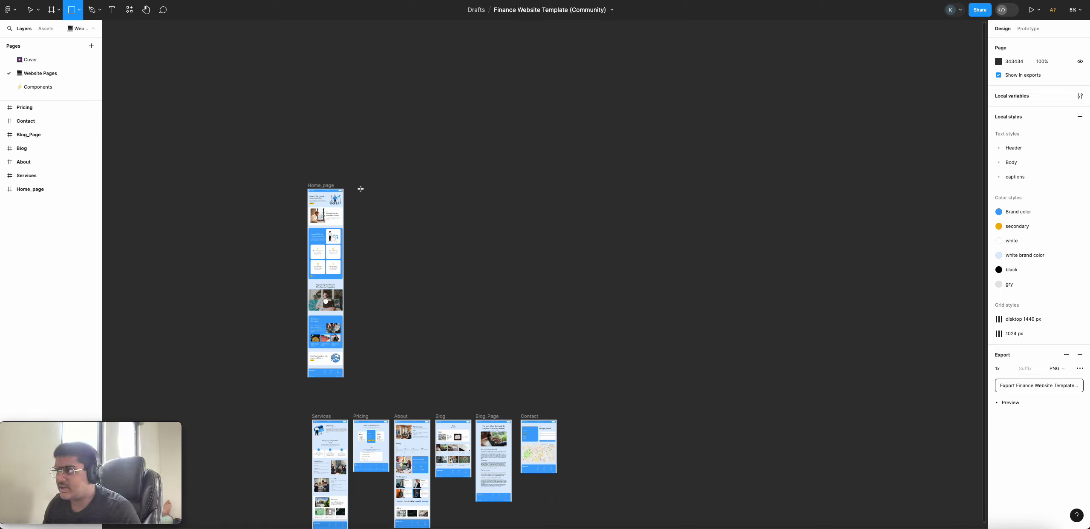
{"action": "left_click_drag", "start_coordinate": [371, 188], "coordinate": [405, 380]}
{"action": "left_click_drag", "start_coordinate": [372, 187], "coordinate": [366, 187]}
{"action": "left_click", "coordinate": [458, 197]}
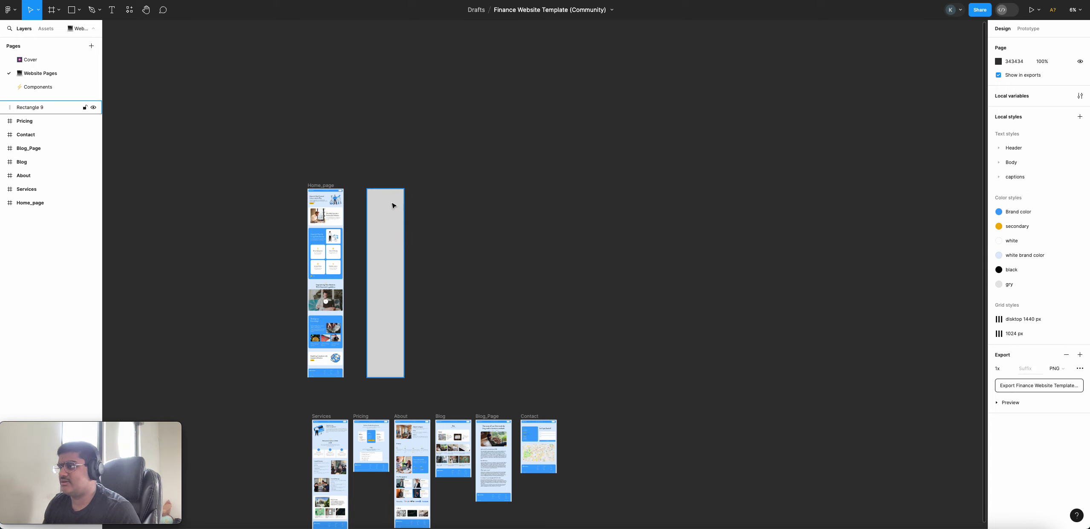
- Select the Home_page frame and its sections to check their 7539 height
{"action": "scroll", "coordinate": [345, 225], "scroll_direction": "up", "scroll_amount": 5}
{"action": "scroll", "coordinate": [410, 222], "scroll_direction": "down", "scroll_amount": 4}
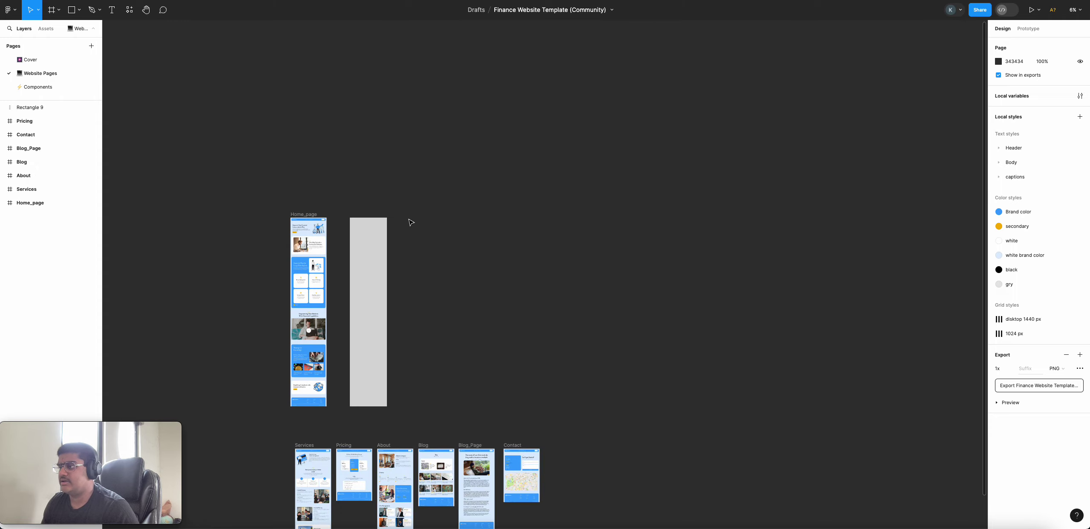
{"action": "scroll", "coordinate": [411, 222], "scroll_direction": "left", "scroll_amount": 3}
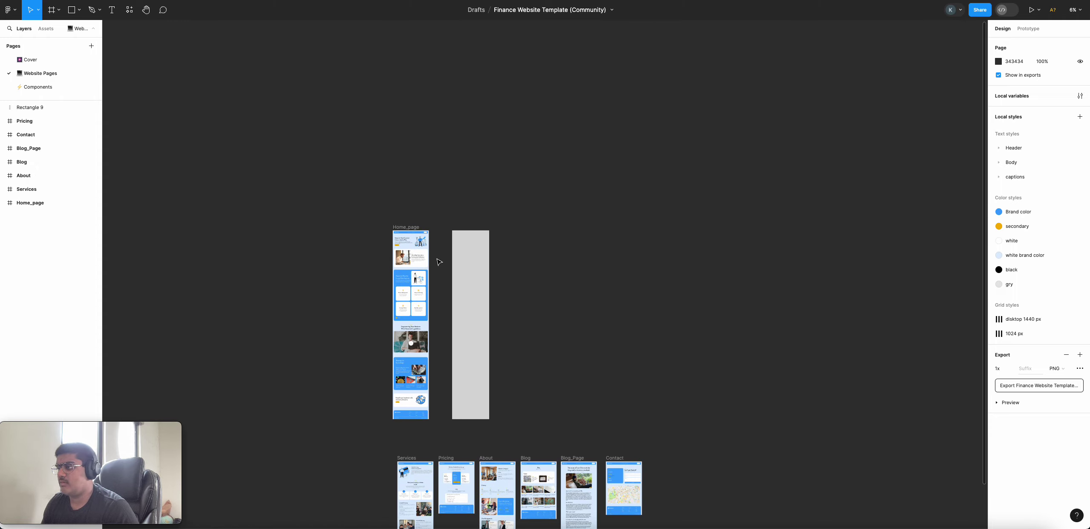
{"action": "scroll", "coordinate": [411, 222], "scroll_direction": "down", "scroll_amount": 2}
{"action": "left_click", "coordinate": [405, 176]}
{"action": "left_click_drag", "start_coordinate": [422, 267], "coordinate": [357, 365]}
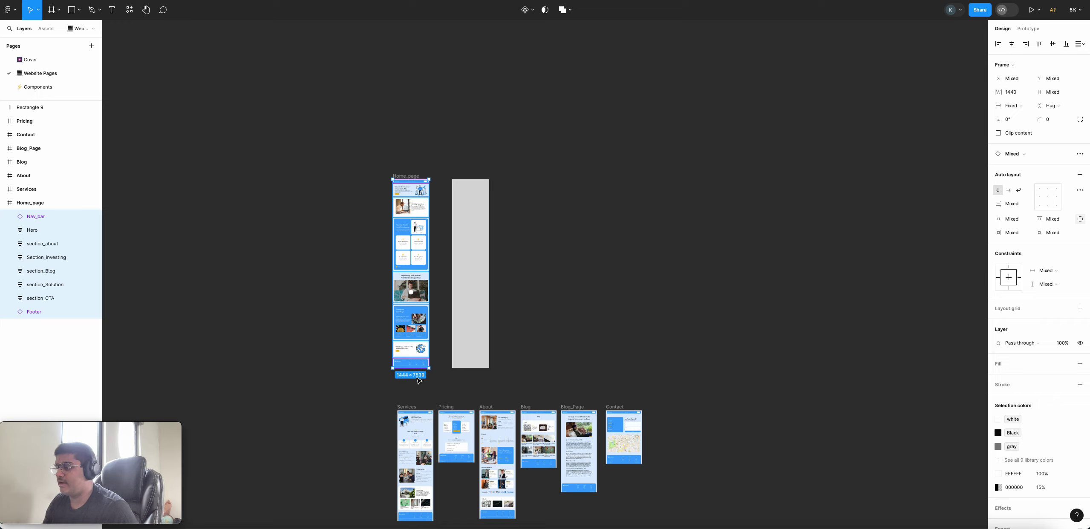
- Change the grey Rectangle 9's width from 1479 to 1444, keeping its 7539 height
{"action": "left_click", "coordinate": [480, 255]}
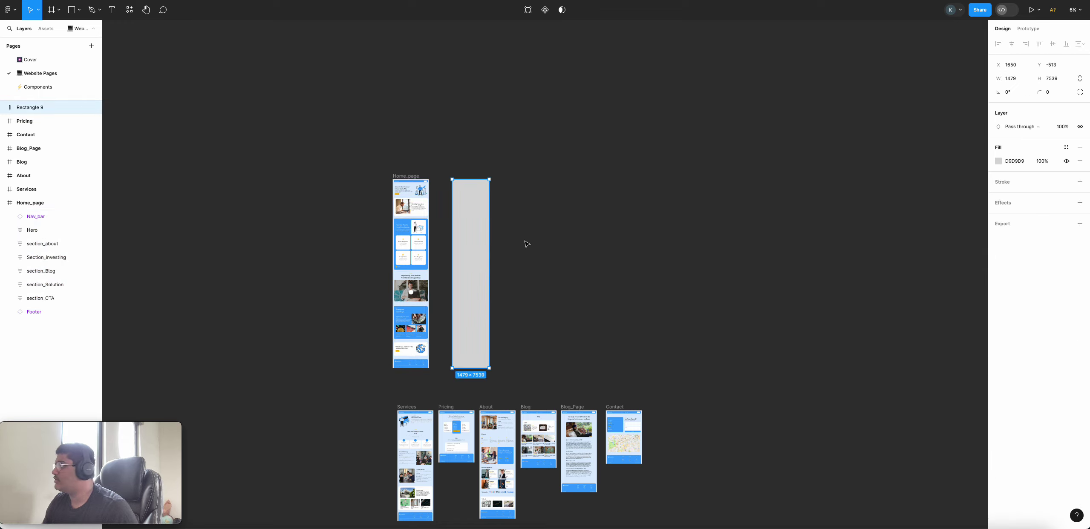
{"action": "left_click", "coordinate": [1017, 83]}
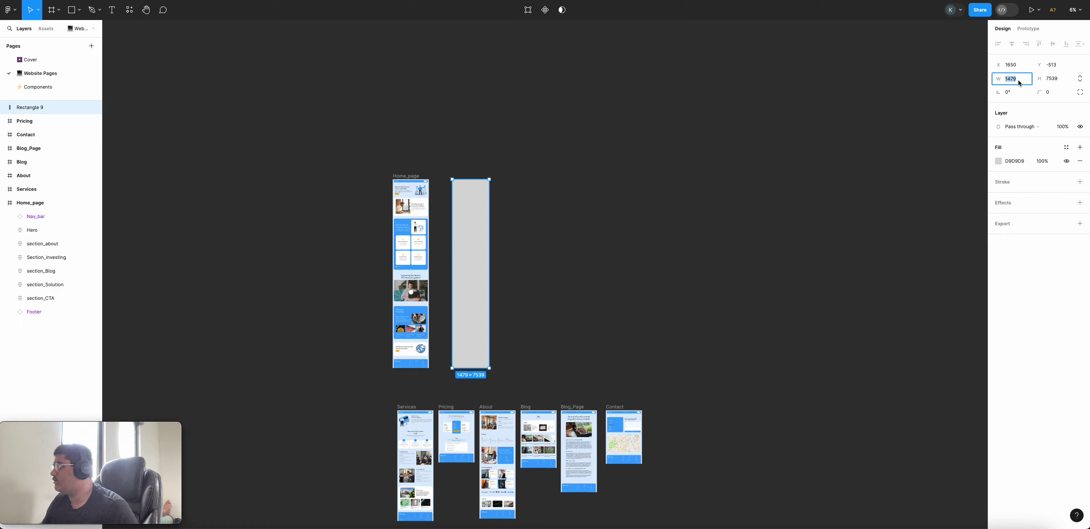
{"action": "key", "text": "Right"}
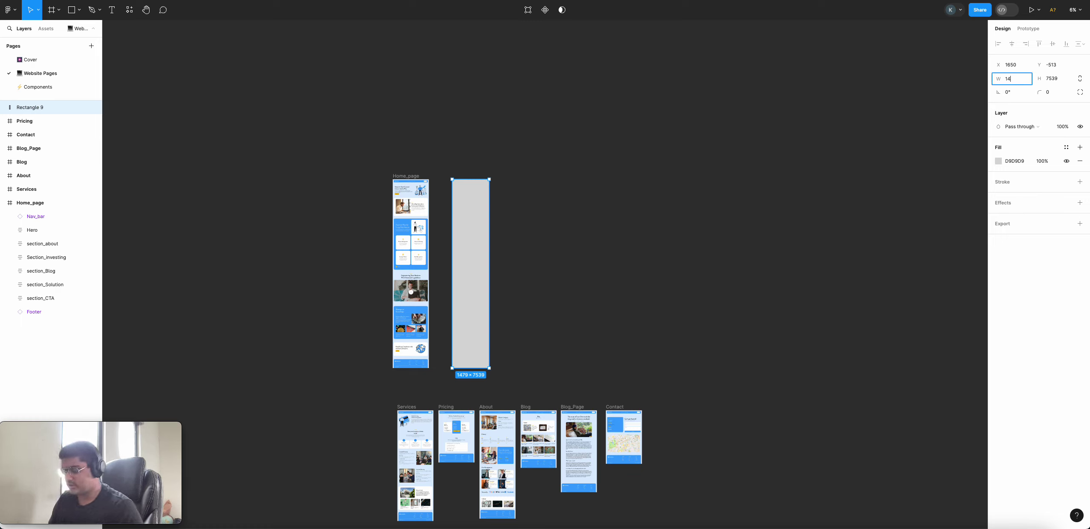
{"action": "type", "text": "44"}
{"action": "key", "text": "Return"}
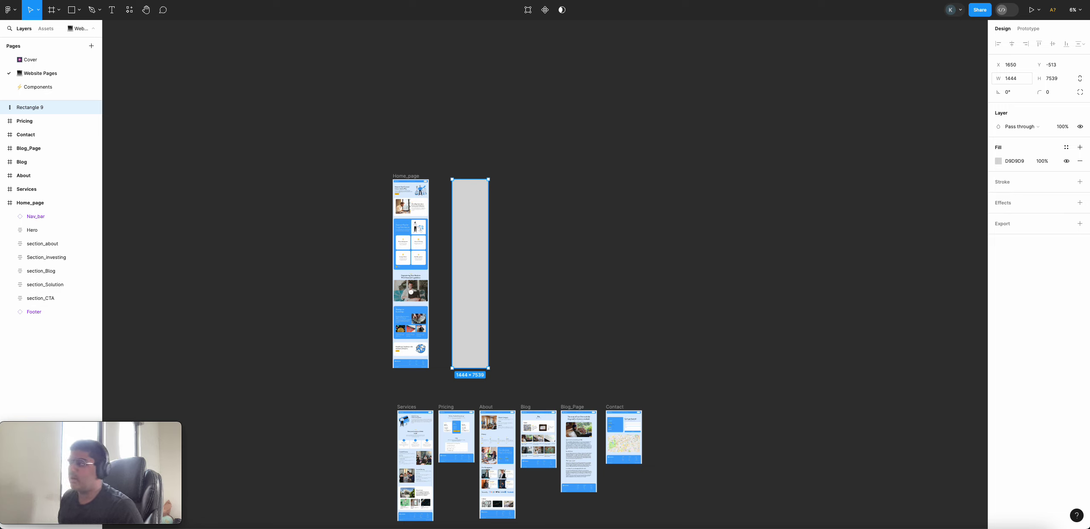
{"action": "left_click", "coordinate": [566, 177]}
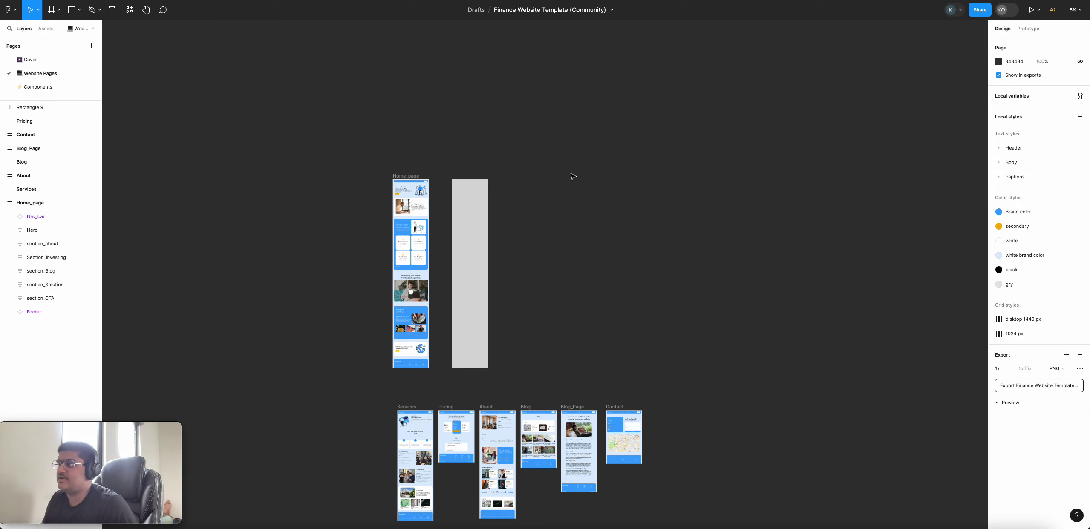
{"action": "scroll", "coordinate": [470, 188], "scroll_direction": "up", "scroll_amount": 6}
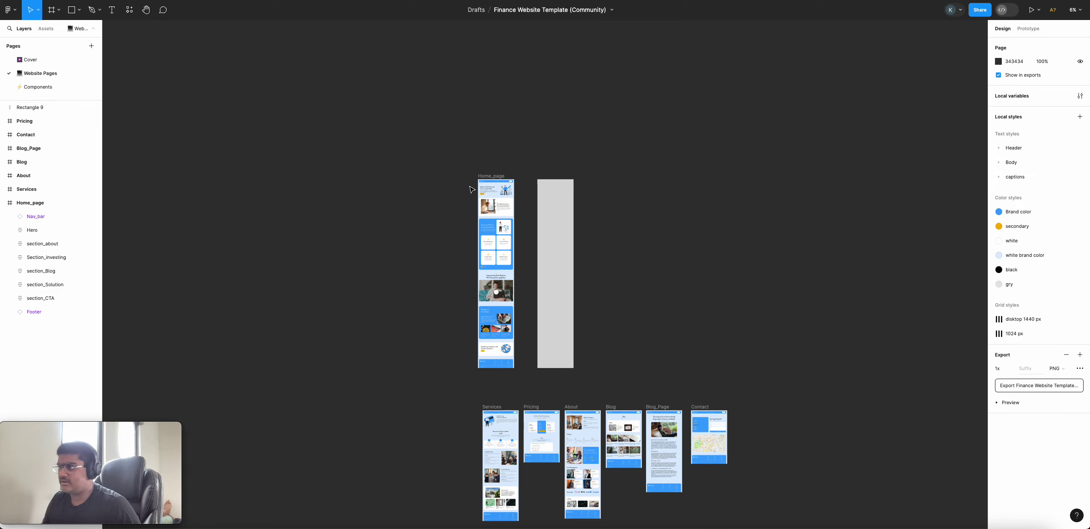
{"action": "scroll", "coordinate": [604, 159], "scroll_direction": "up", "scroll_amount": 5}
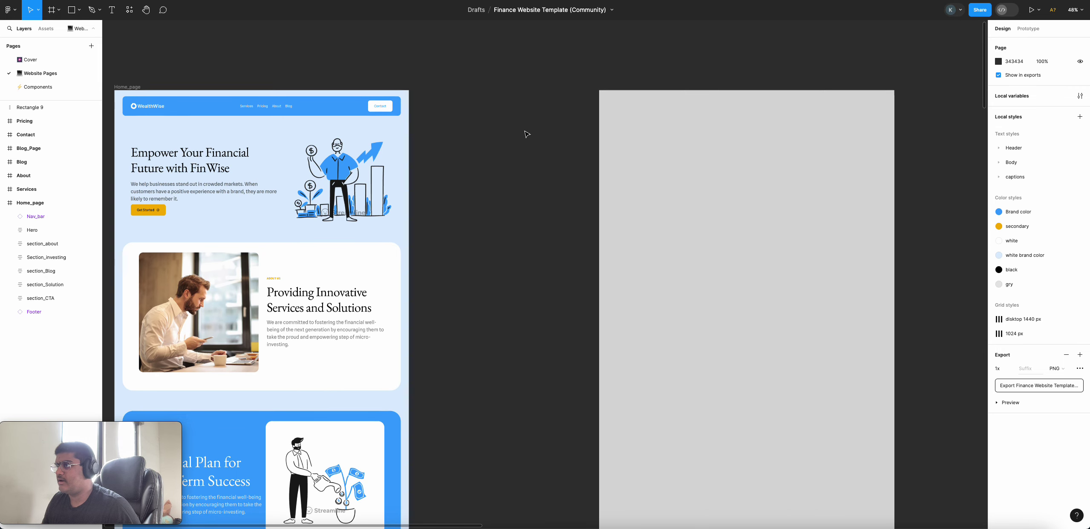
{"action": "left_click_drag", "start_coordinate": [498, 119], "coordinate": [538, 136]}
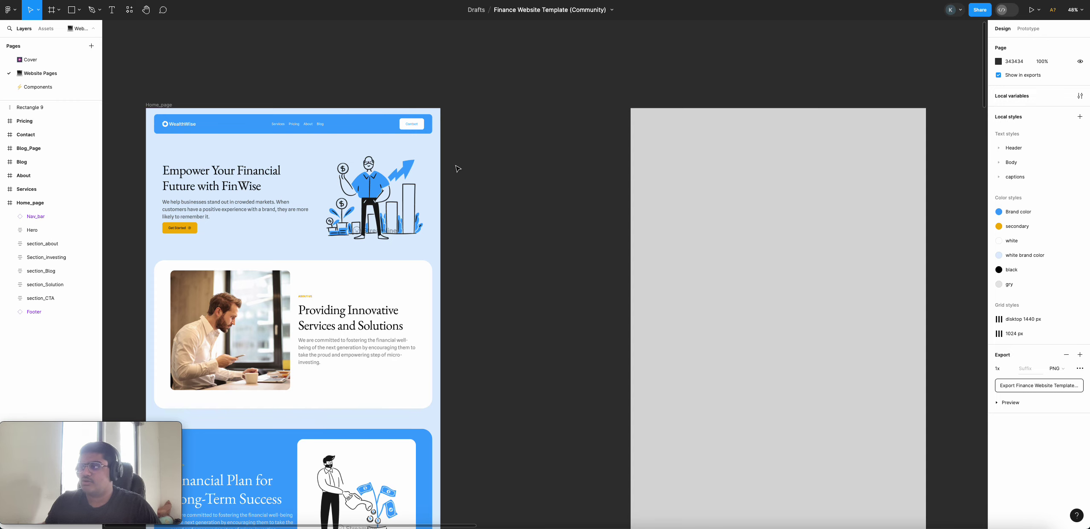
{"action": "scroll", "coordinate": [457, 173], "scroll_direction": "down", "scroll_amount": 15}
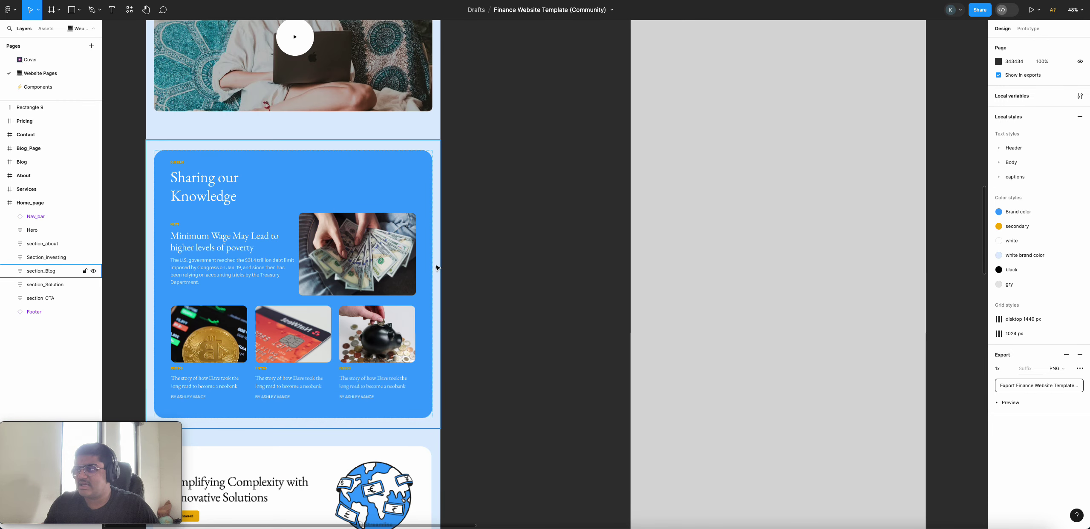
{"action": "scroll", "coordinate": [439, 273], "scroll_direction": "down", "scroll_amount": 6}
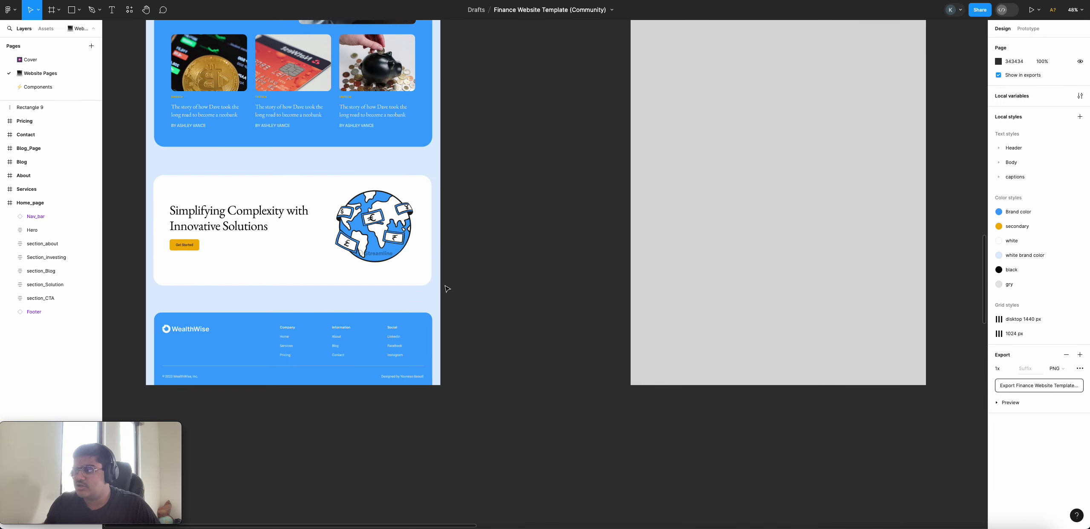
{"action": "scroll", "coordinate": [443, 306], "scroll_direction": "up", "scroll_amount": 20}
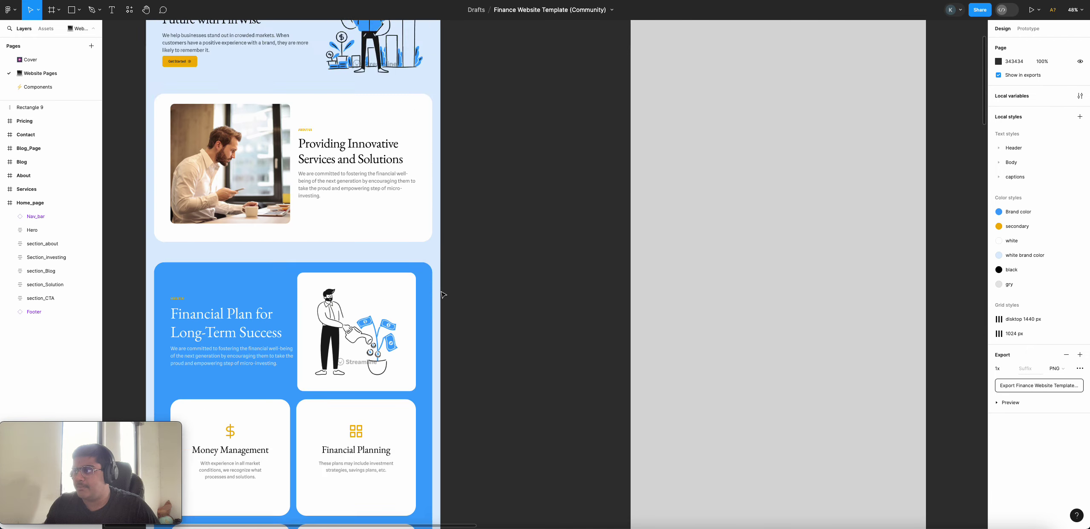
{"action": "scroll", "coordinate": [440, 291], "scroll_direction": "down", "scroll_amount": 5}
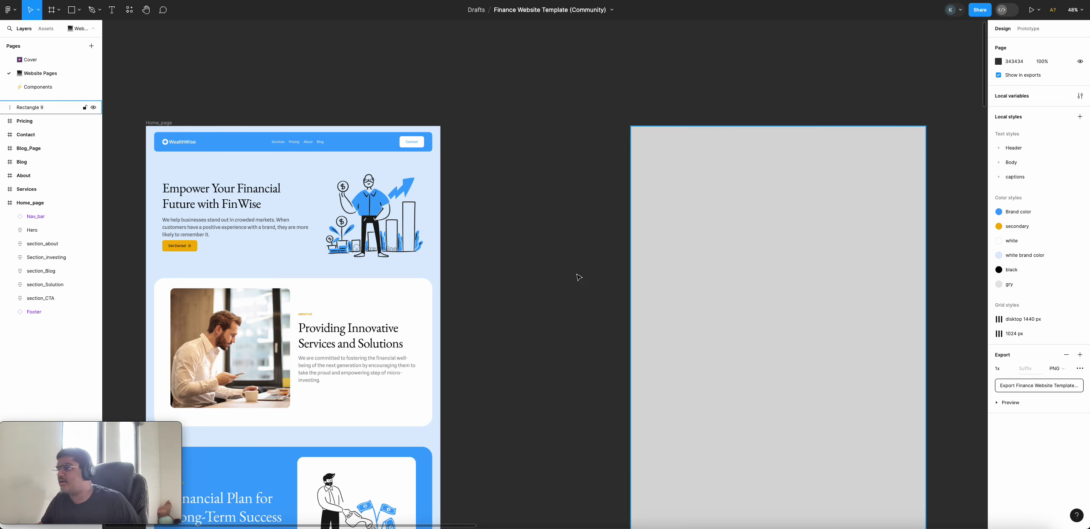
- Clear the selection to reveal the file's styles and open the Brand color style
{"action": "left_click", "coordinate": [718, 298]}
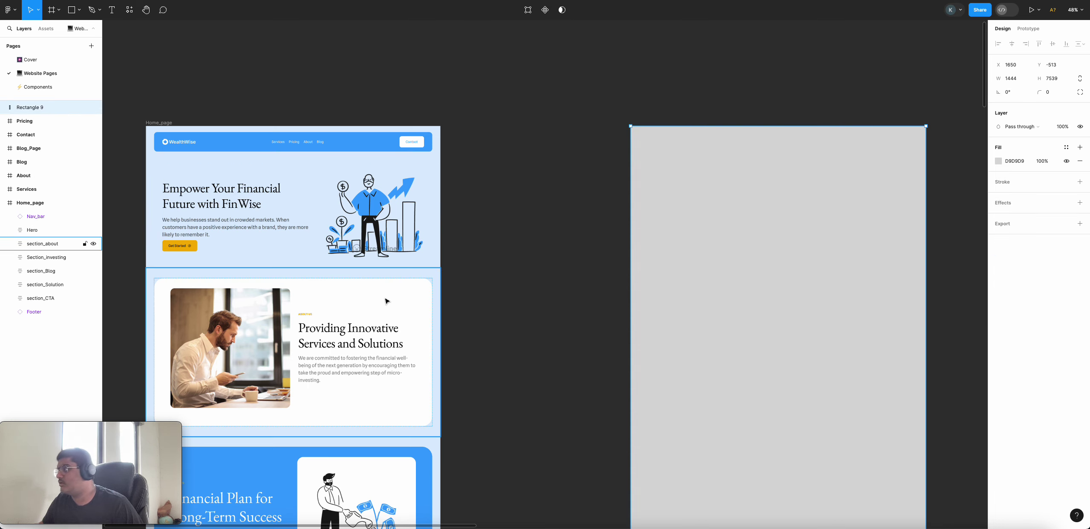
{"action": "left_click", "coordinate": [43, 244]}
{"action": "left_click", "coordinate": [467, 195]}
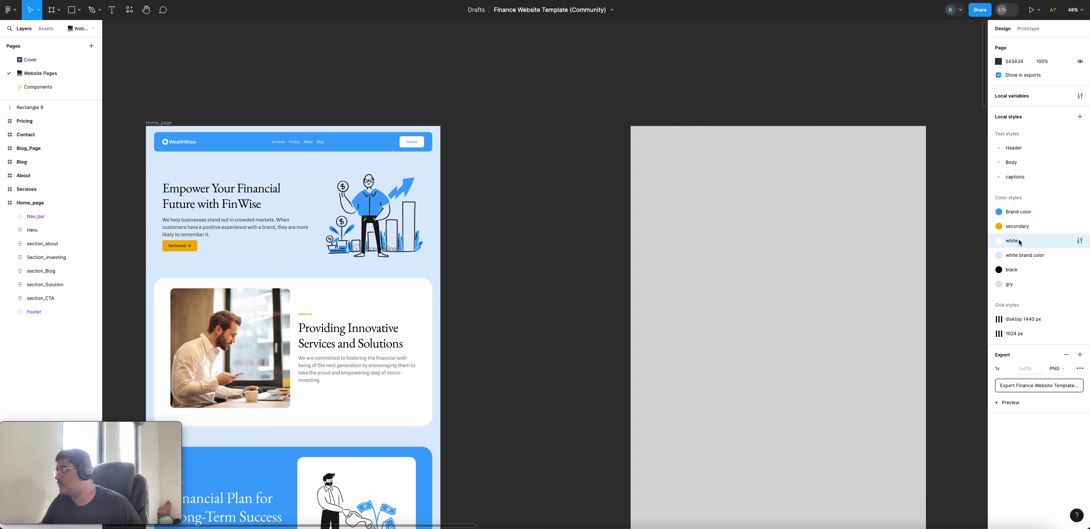
{"action": "left_click", "coordinate": [1079, 212]}
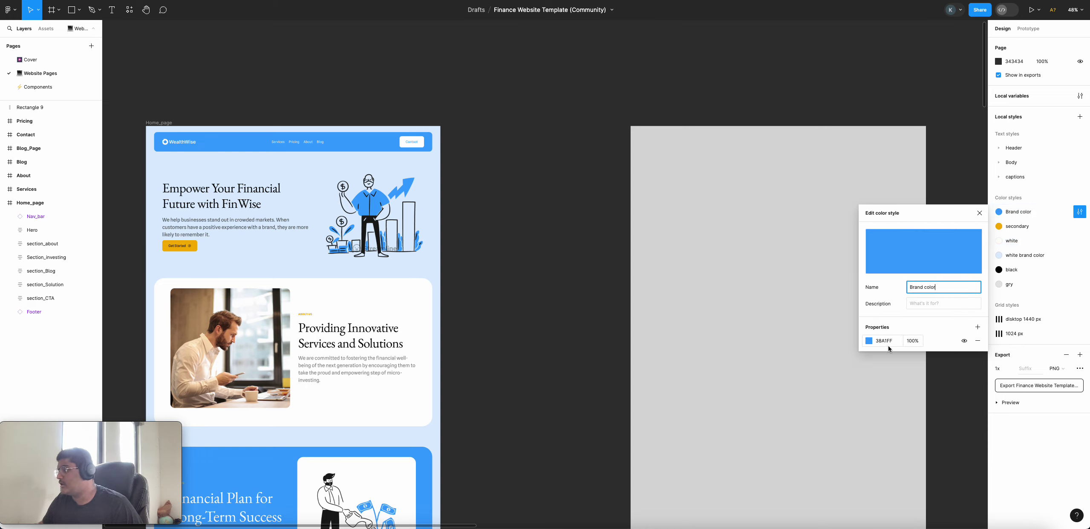
{"action": "left_click", "coordinate": [813, 275]}
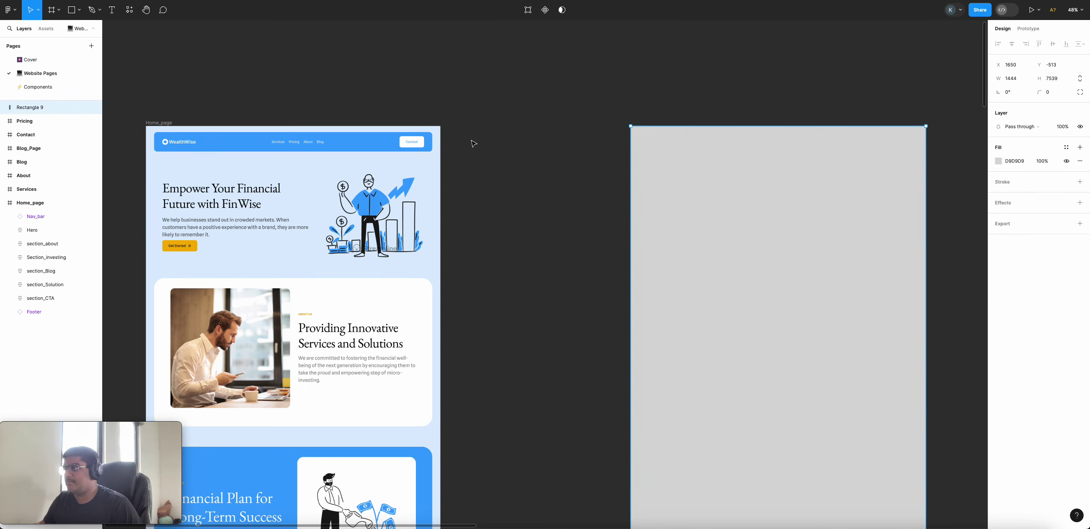
{"action": "left_click", "coordinate": [572, 151]}
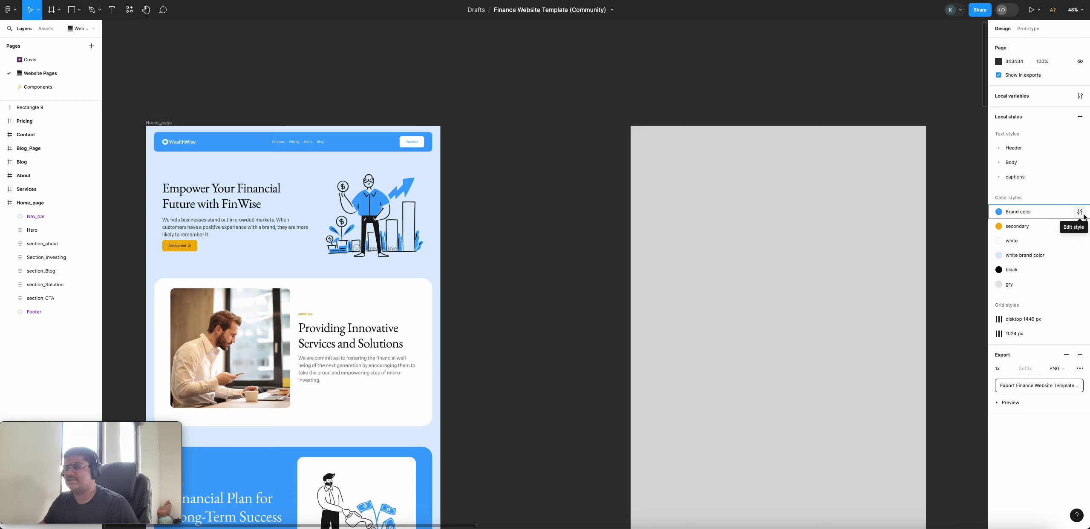
- Copy the Brand color's hex value 38A1FF from its colour picker and close the editor
{"action": "left_click", "coordinate": [1084, 215]}
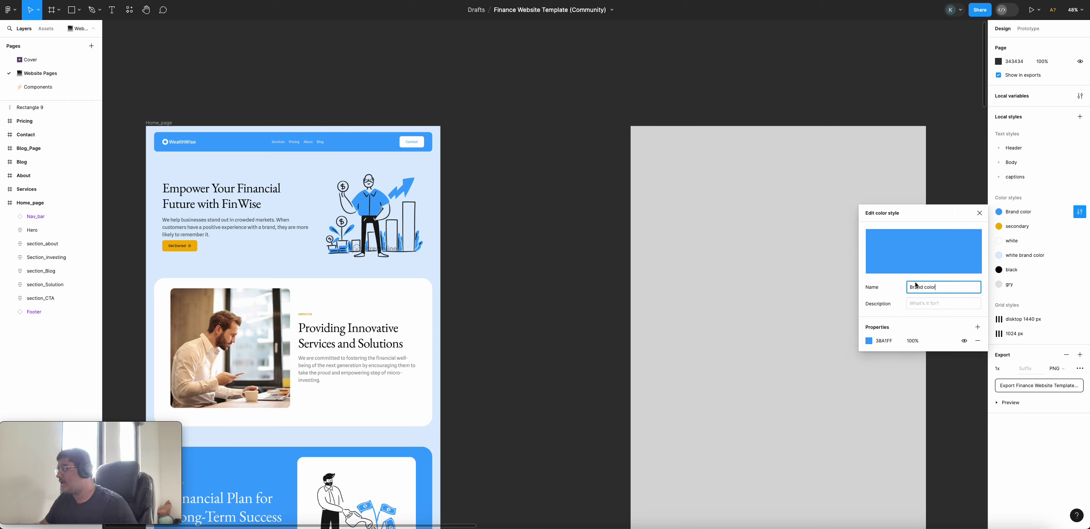
{"action": "left_click", "coordinate": [892, 341]}
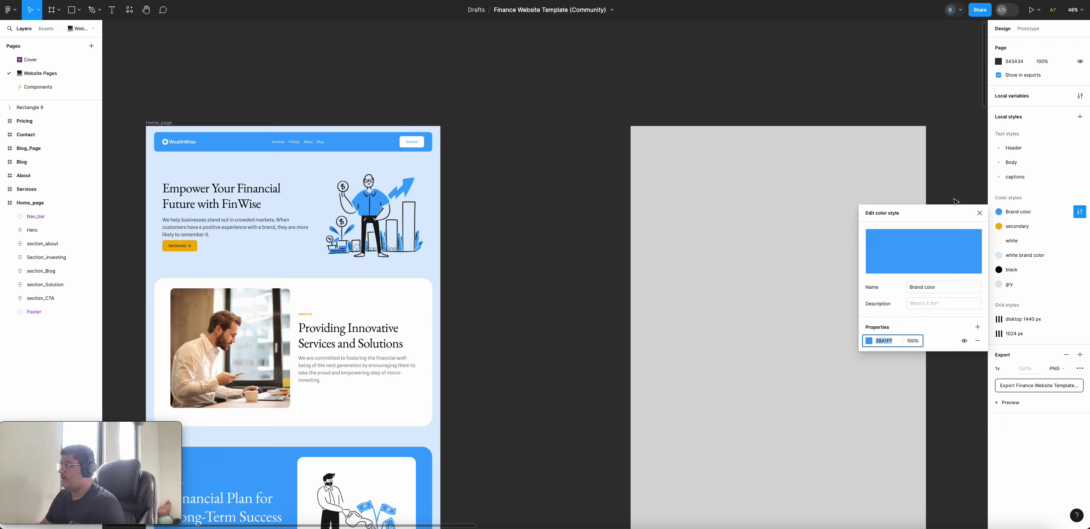
{"action": "left_click", "coordinate": [886, 342]}
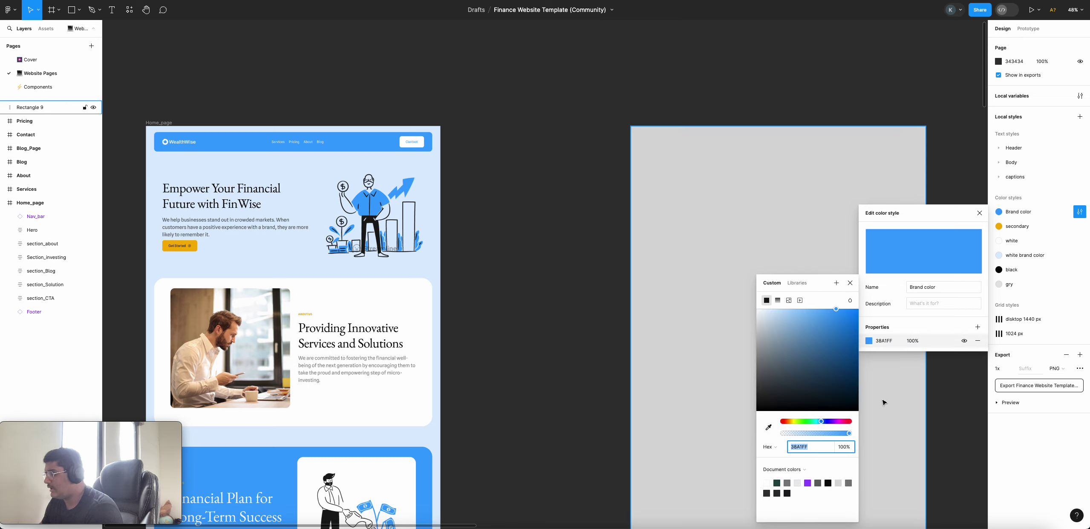
{"action": "right_click", "coordinate": [801, 449]}
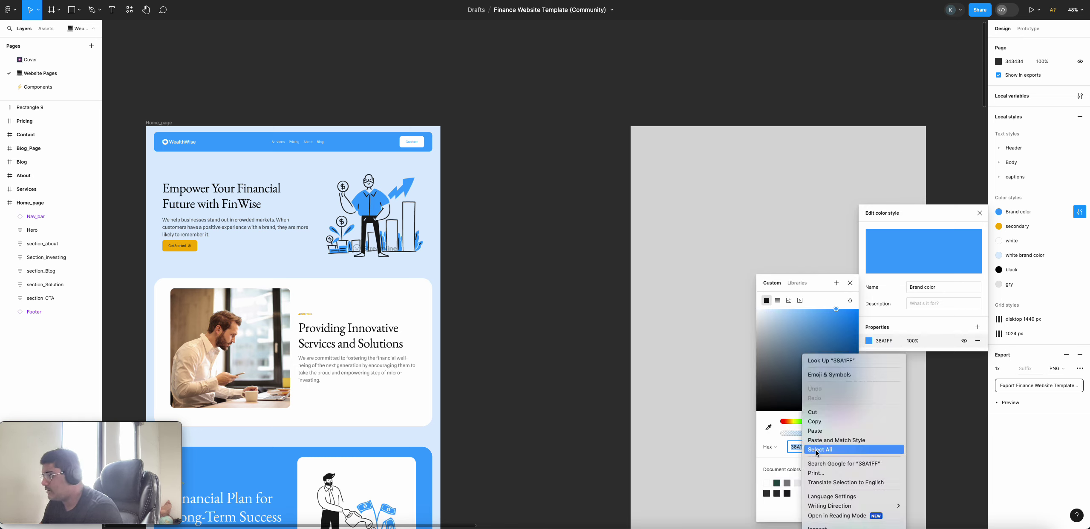
{"action": "left_click", "coordinate": [810, 414]}
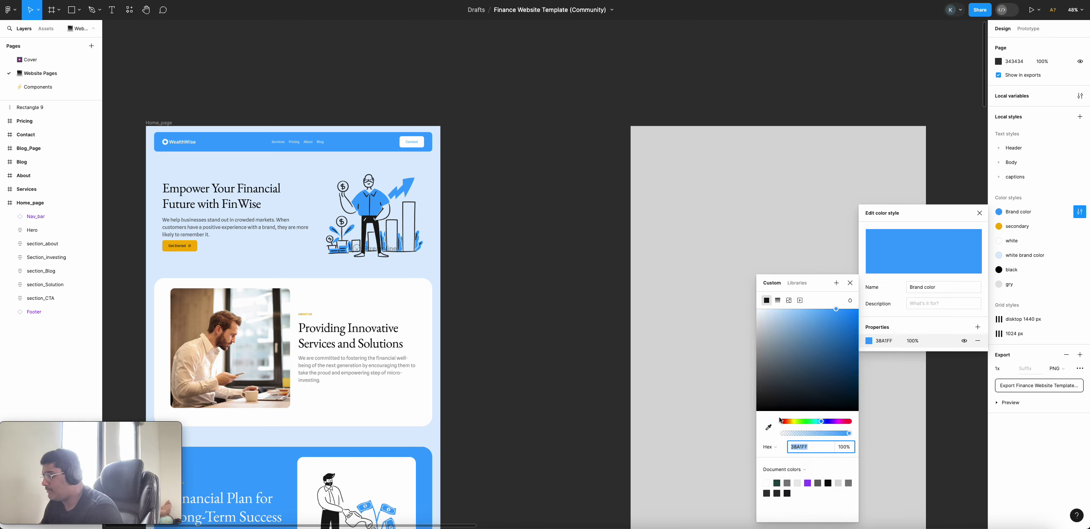
{"action": "left_click", "coordinate": [979, 213]}
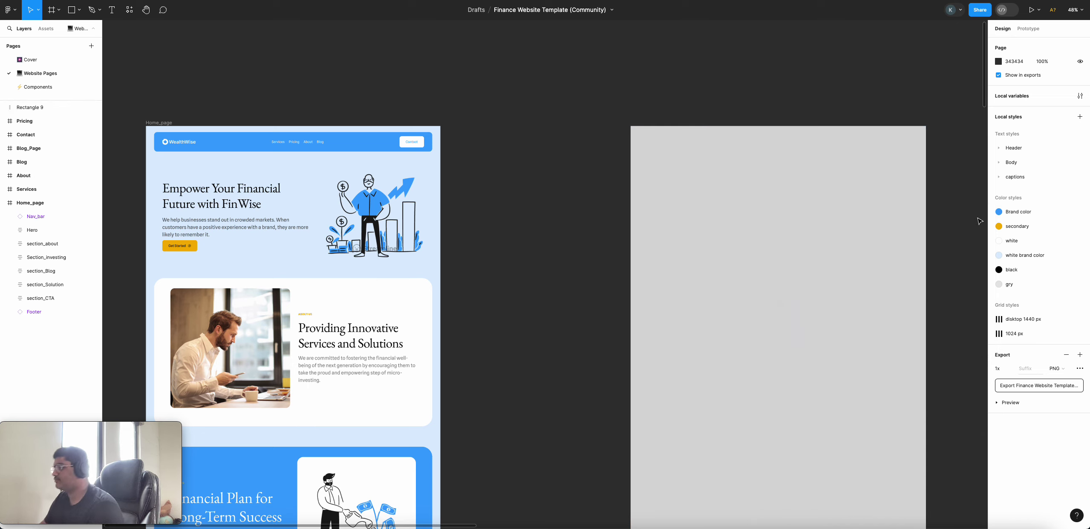
- Set Rectangle 9's fill hex to 38A1FF at 100%
{"action": "left_click", "coordinate": [902, 167]}
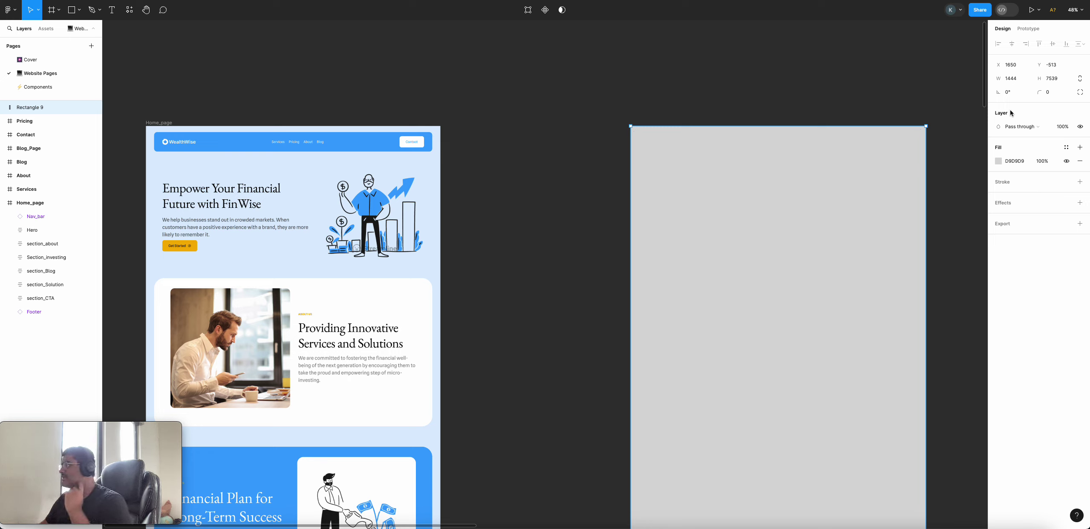
{"action": "left_click", "coordinate": [1003, 163]}
{"action": "left_click", "coordinate": [999, 164]}
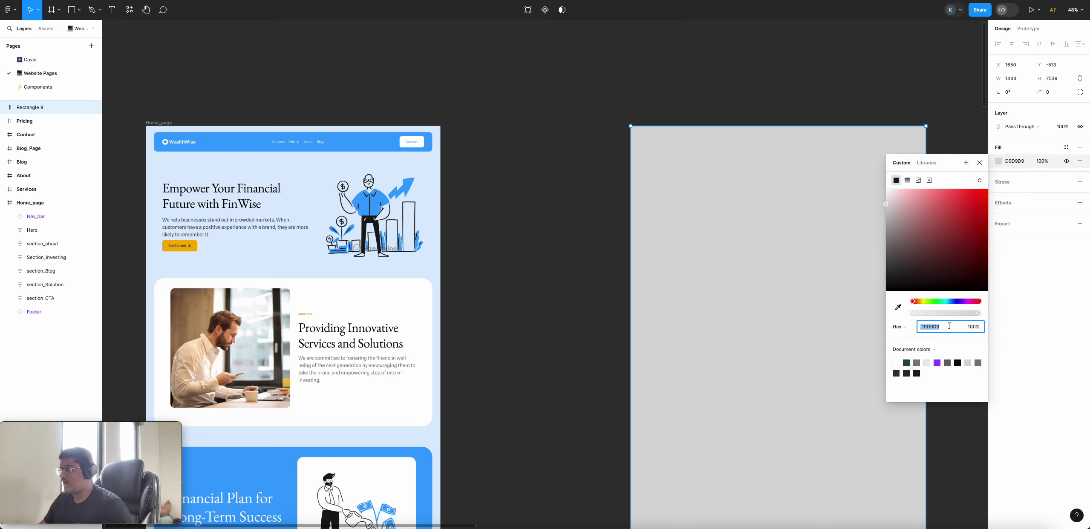
{"action": "type", "text": "38A1FF"}
{"action": "key", "text": "Return"}
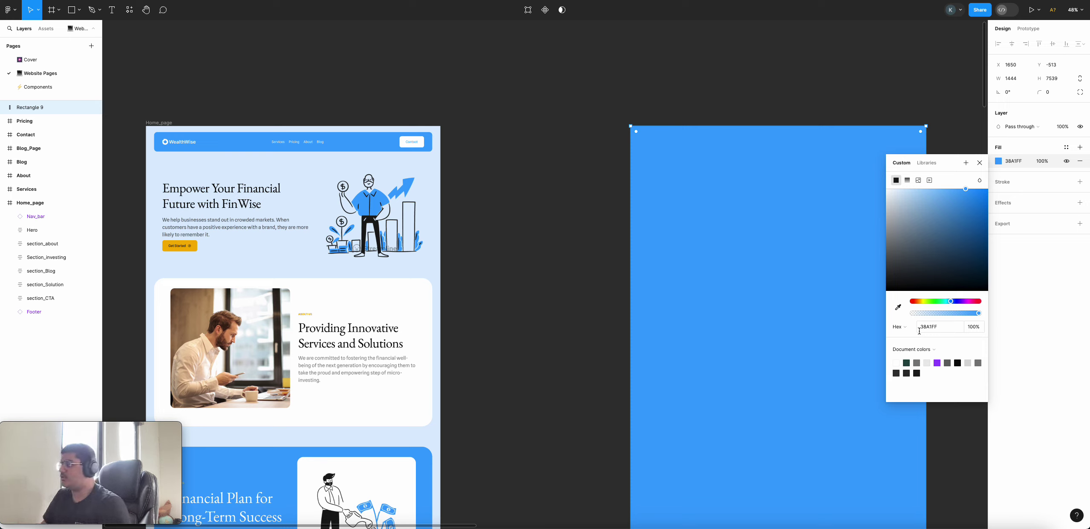
- Eyedrop trial colours for the fill, sampling the hero background and a photo's teal
{"action": "left_click", "coordinate": [898, 307]}
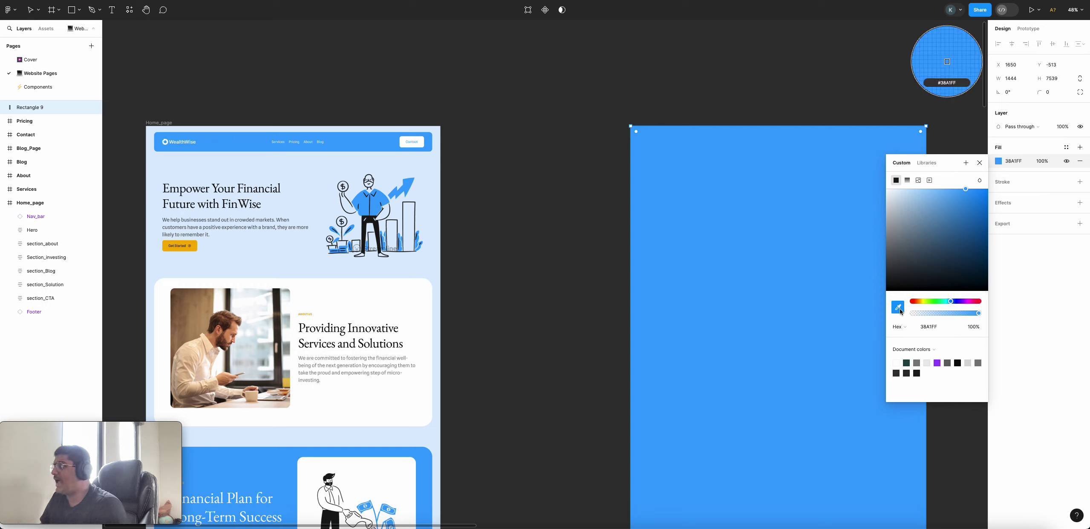
{"action": "left_click", "coordinate": [899, 309]}
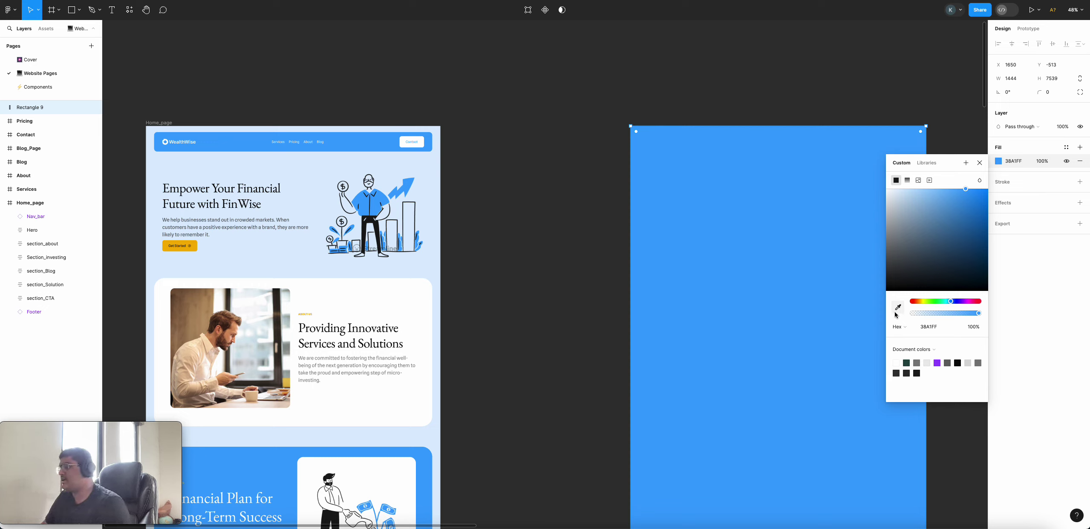
{"action": "left_click", "coordinate": [896, 311]}
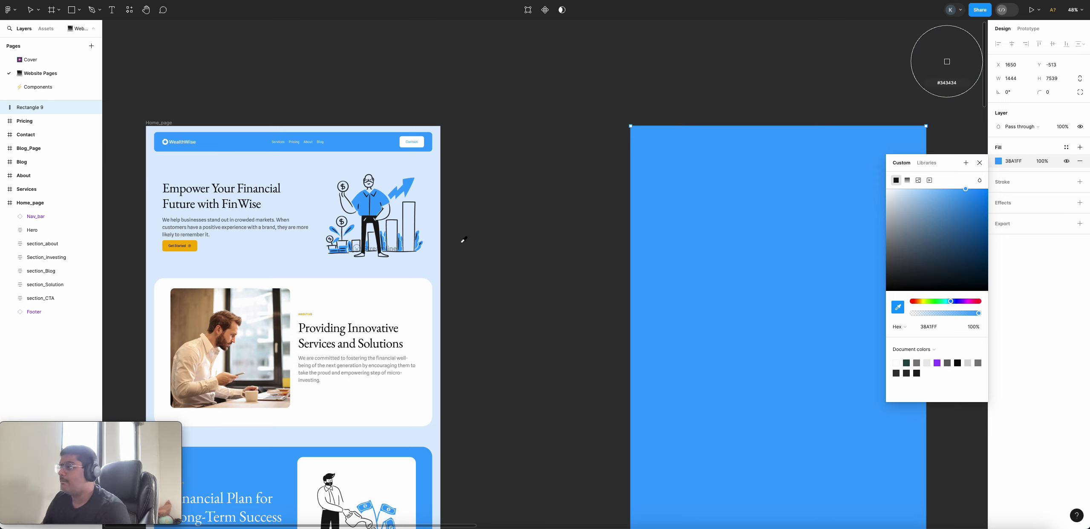
{"action": "left_click", "coordinate": [420, 264]}
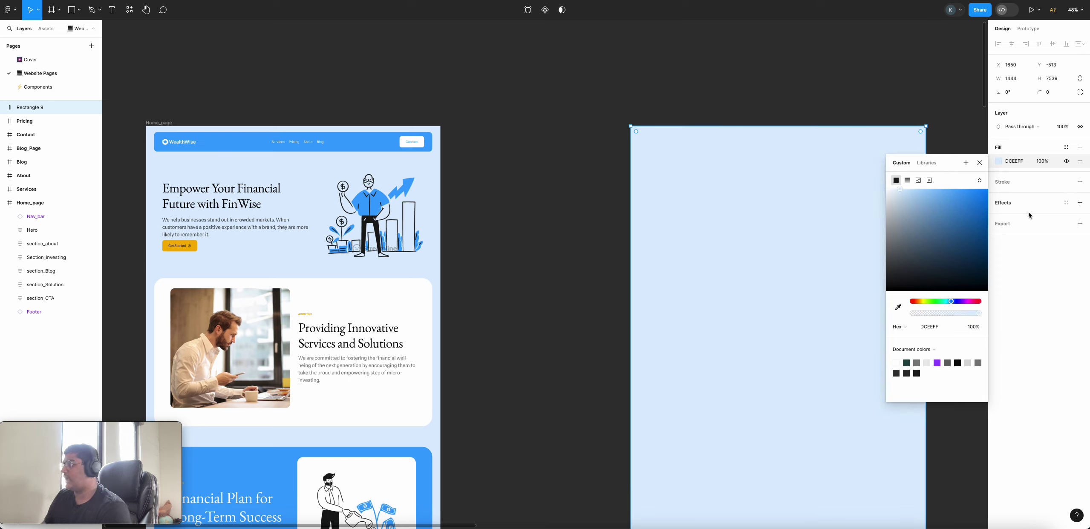
{"action": "left_click", "coordinate": [898, 307]}
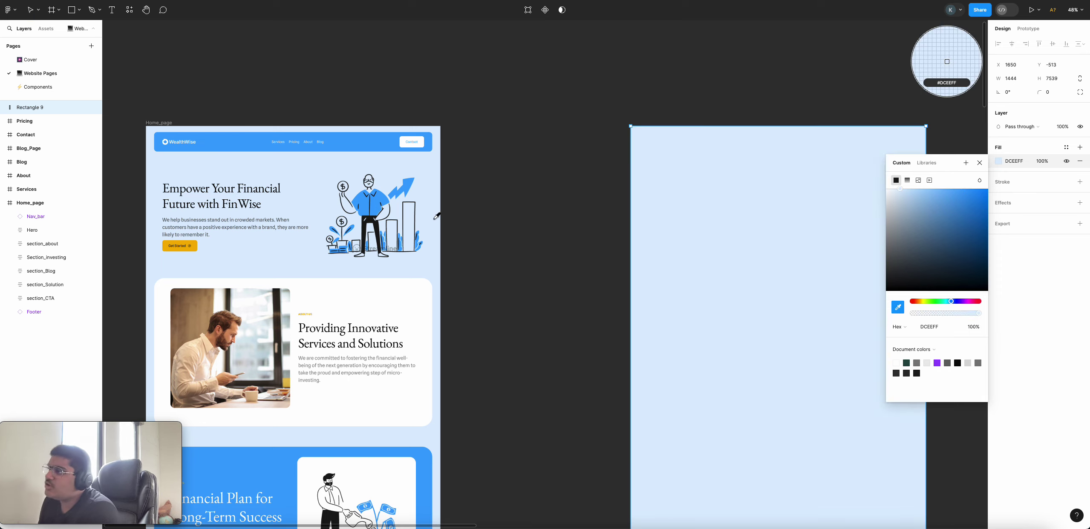
{"action": "scroll", "coordinate": [435, 213], "scroll_direction": "down", "scroll_amount": 1}
{"action": "scroll", "coordinate": [433, 218], "scroll_direction": "down", "scroll_amount": 10}
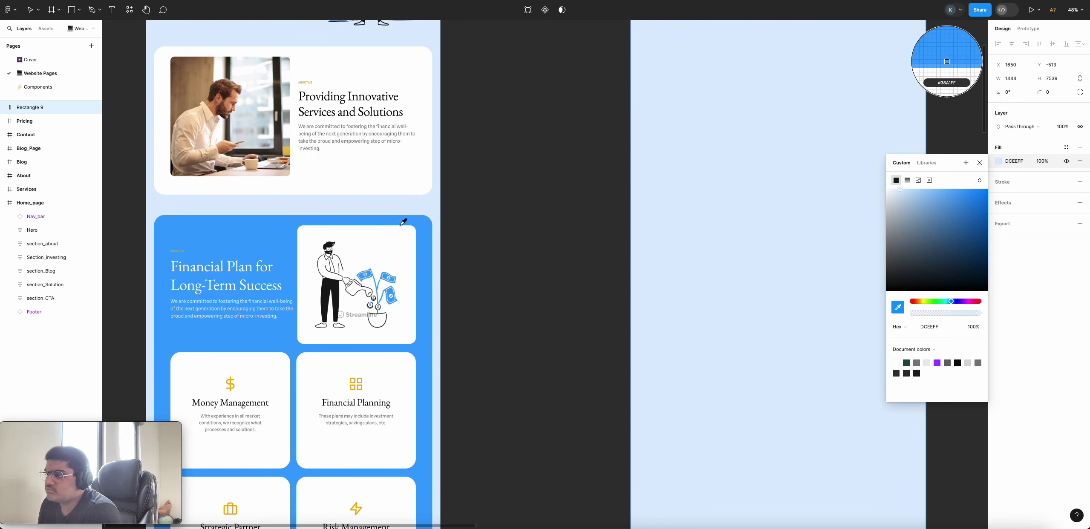
{"action": "scroll", "coordinate": [432, 222], "scroll_direction": "down", "scroll_amount": 20}
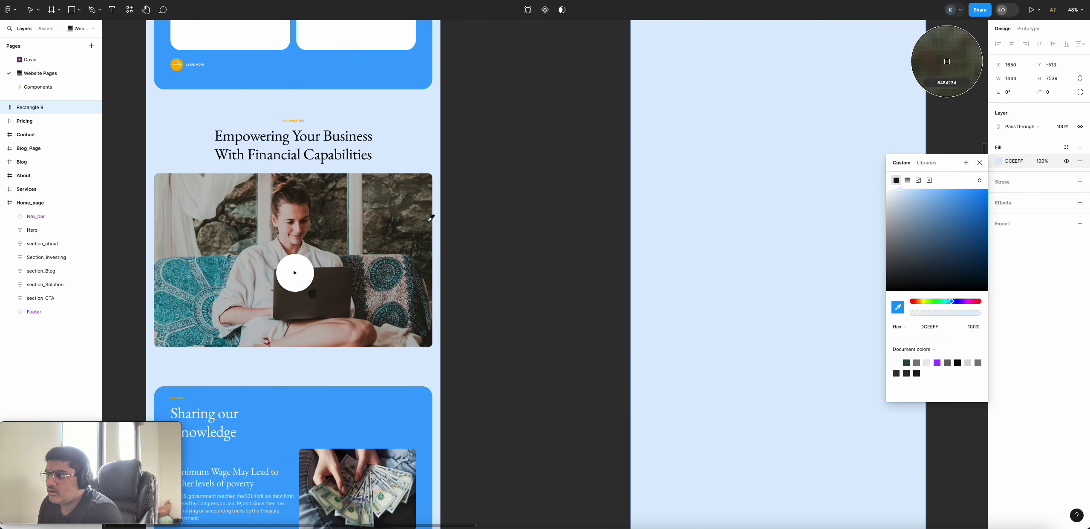
{"action": "left_click", "coordinate": [223, 208]}
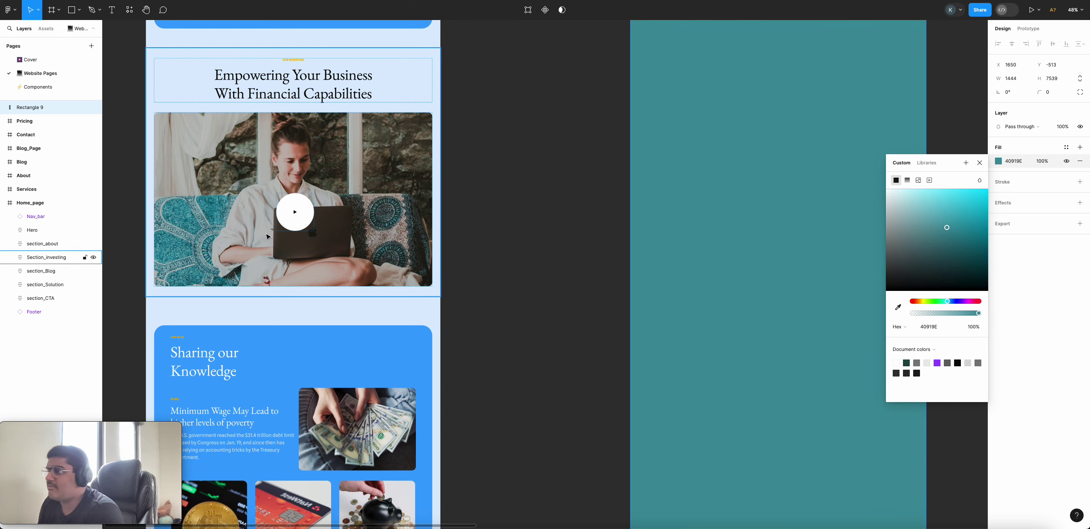
- Eyedrop the home page's light-blue background DCEEFF as the fill and close the picker
{"action": "left_click", "coordinate": [897, 307]}
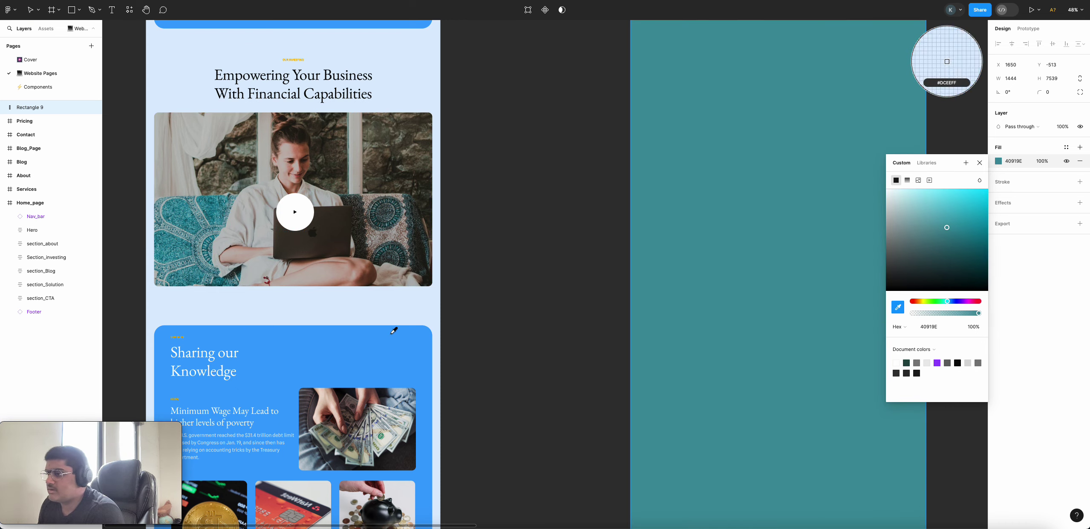
{"action": "left_click", "coordinate": [366, 346]}
{"action": "scroll", "coordinate": [365, 346], "scroll_direction": "up", "scroll_amount": 15}
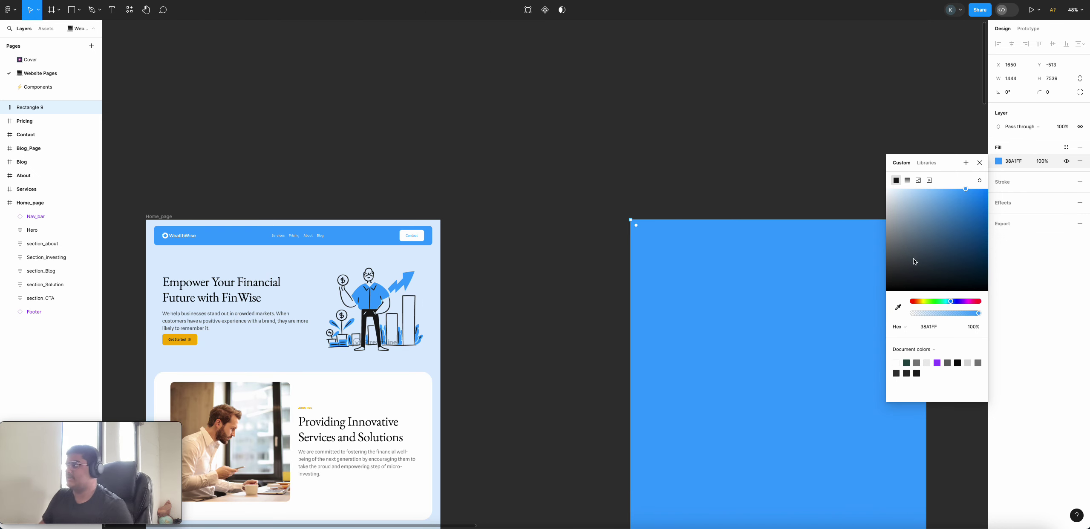
{"action": "left_click", "coordinate": [895, 307]}
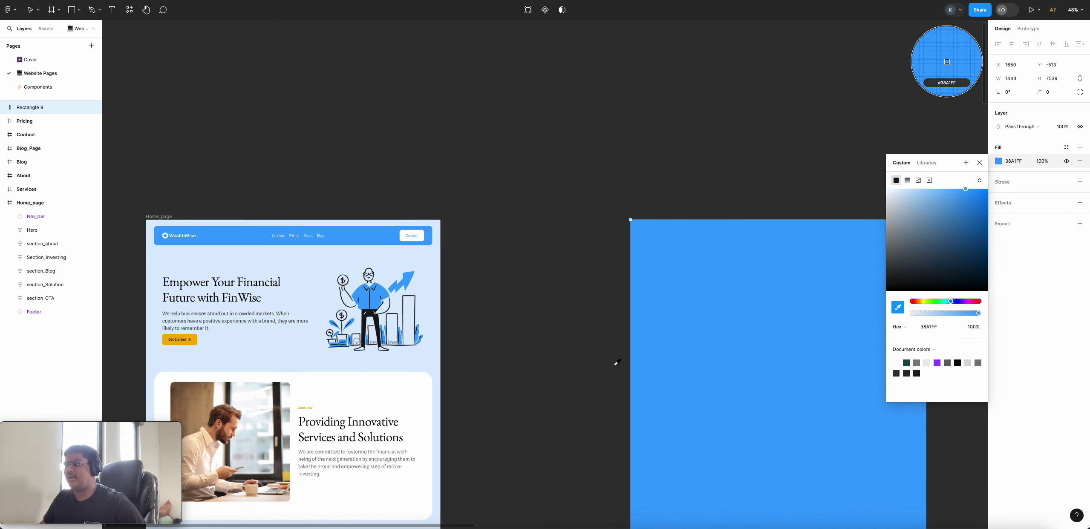
{"action": "left_click", "coordinate": [438, 367]}
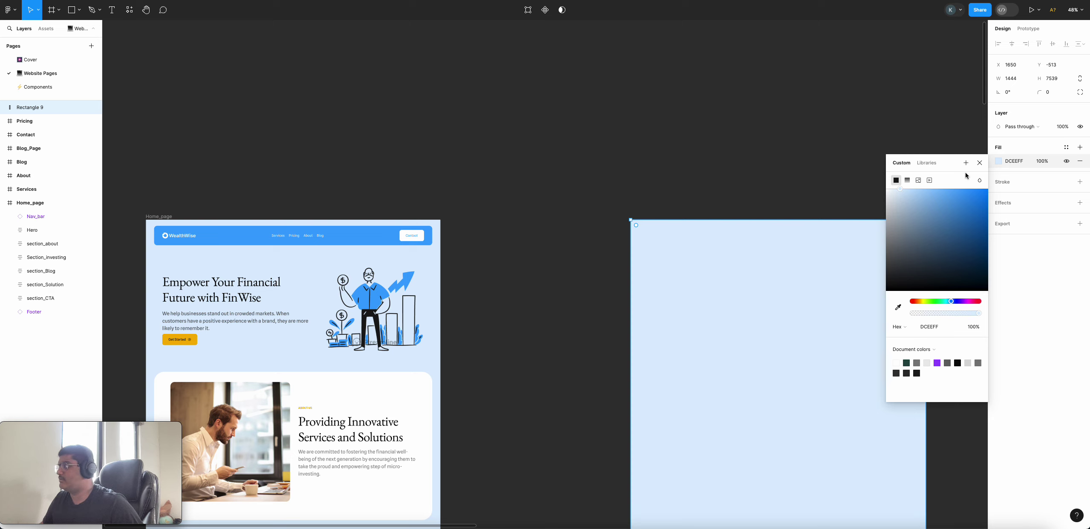
{"action": "left_click", "coordinate": [979, 162]}
- Inspect the template's Nav_bar and its inner Container, then clear the selection
{"action": "scroll", "coordinate": [386, 221], "scroll_direction": "down", "scroll_amount": 3}
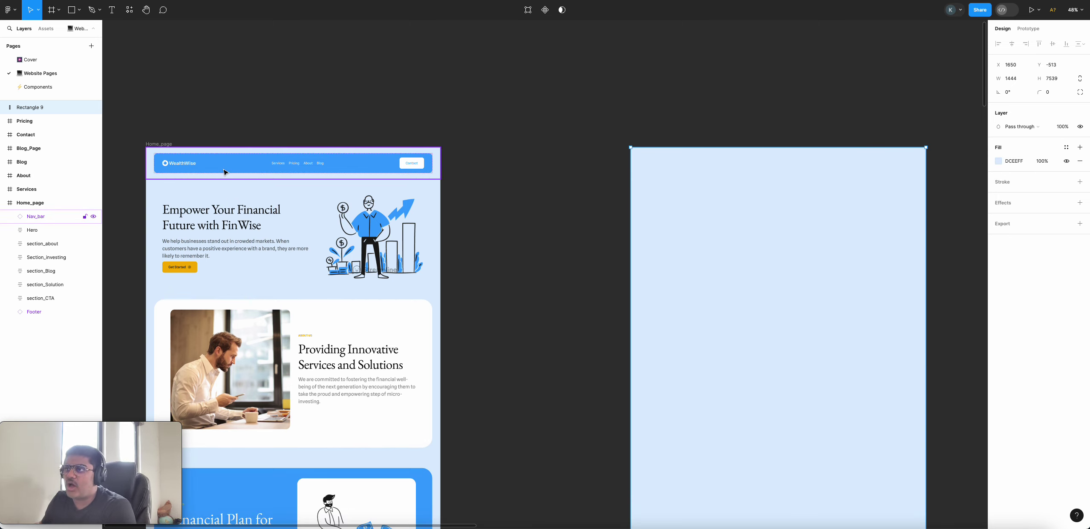
{"action": "scroll", "coordinate": [334, 167], "scroll_direction": "down", "scroll_amount": 1}
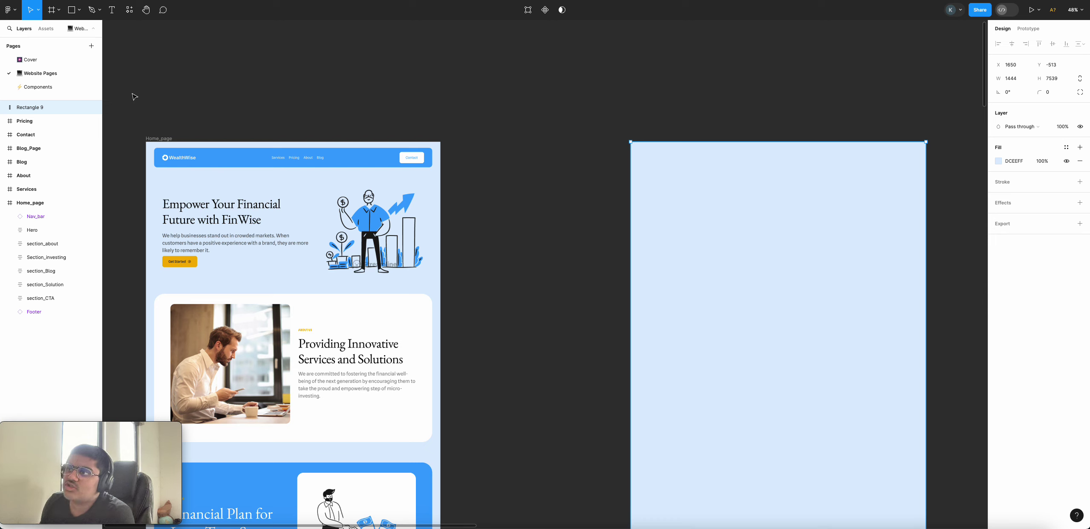
{"action": "left_click", "coordinate": [209, 161]}
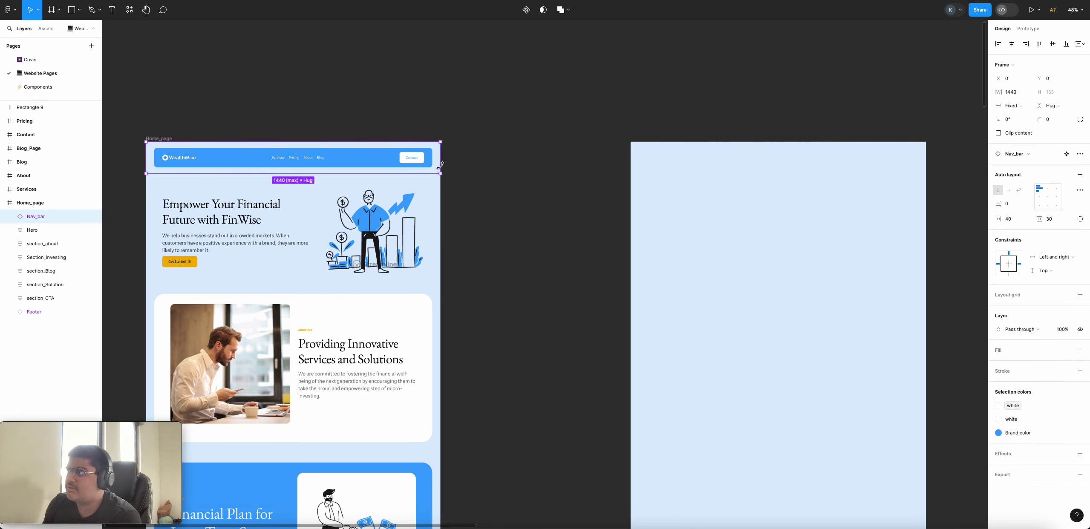
{"action": "double_click", "coordinate": [386, 158]}
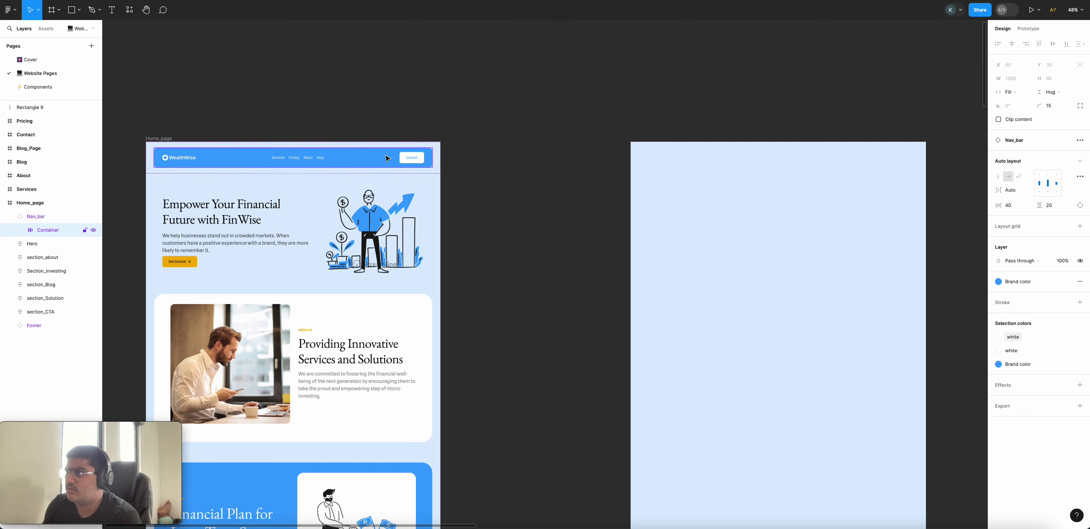
{"action": "left_click", "coordinate": [467, 145]}
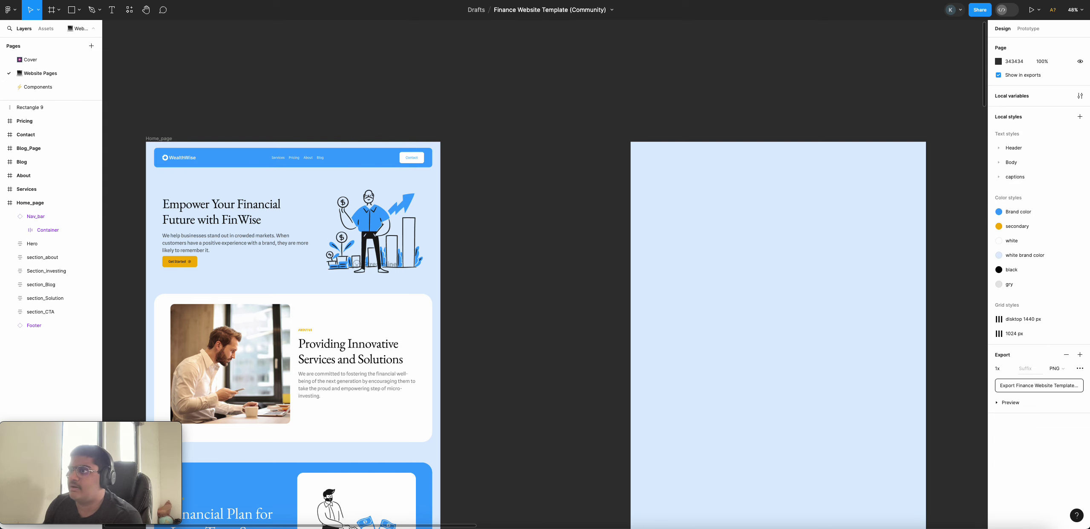
- Draw a 1362 × 89 rectangle across the top of the right frame
{"action": "left_click", "coordinate": [71, 10]}
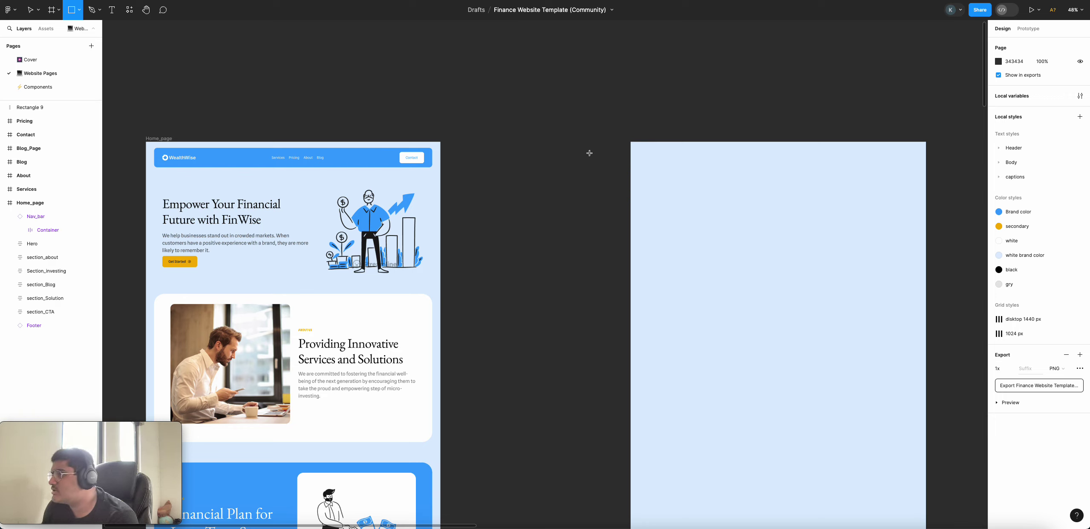
{"action": "left_click_drag", "start_coordinate": [638, 148], "coordinate": [917, 167]}
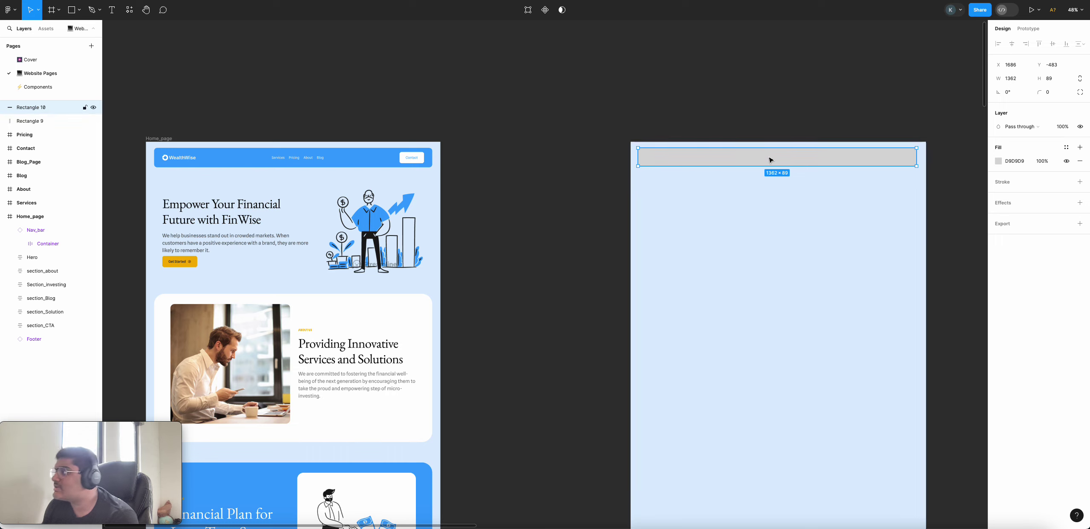
{"action": "left_click_drag", "start_coordinate": [783, 160], "coordinate": [773, 156]}
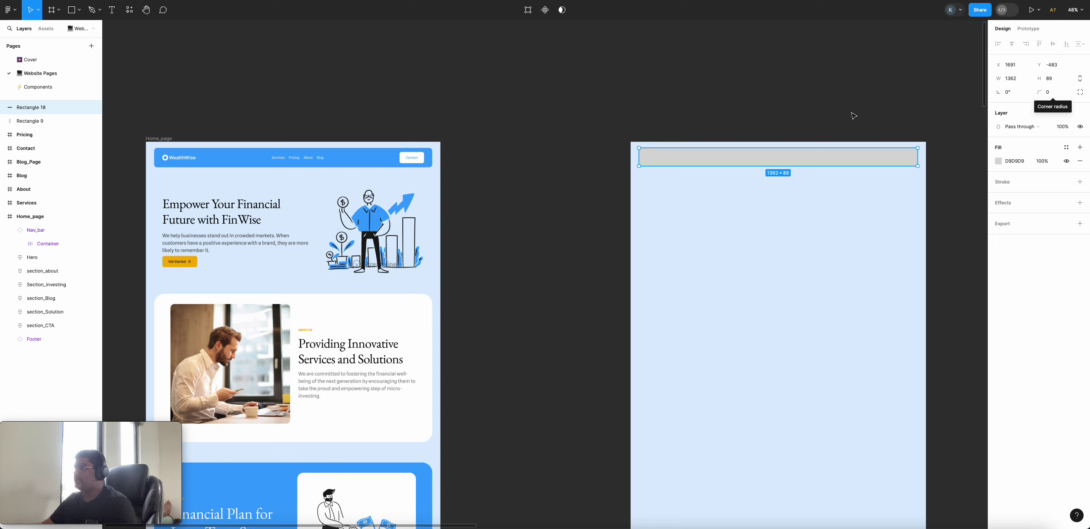
{"action": "left_click", "coordinate": [644, 113]}
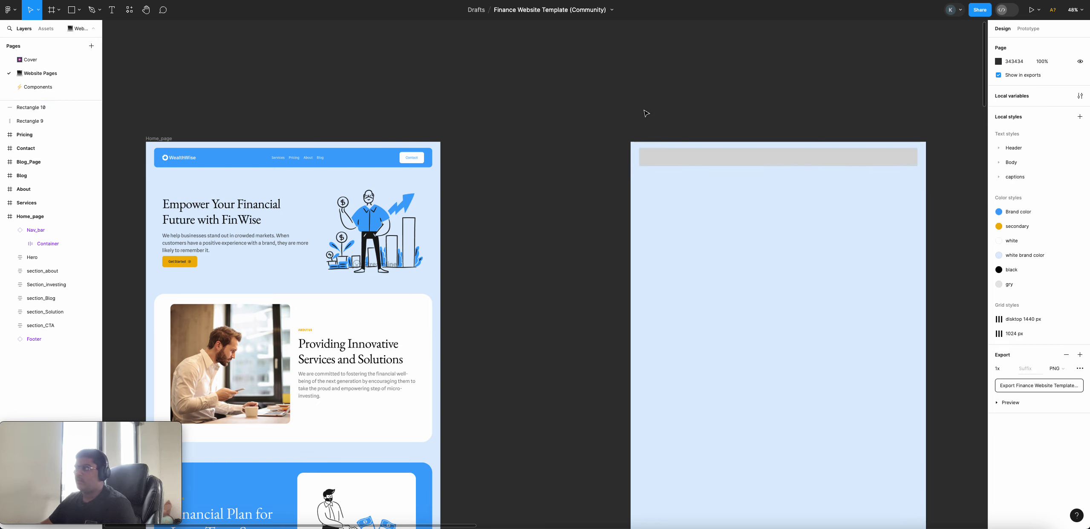
{"action": "left_click", "coordinate": [686, 161]}
- Fill the bar with the template nav bar's blue 38A1FF and nudge it slightly down
{"action": "left_click", "coordinate": [998, 161]}
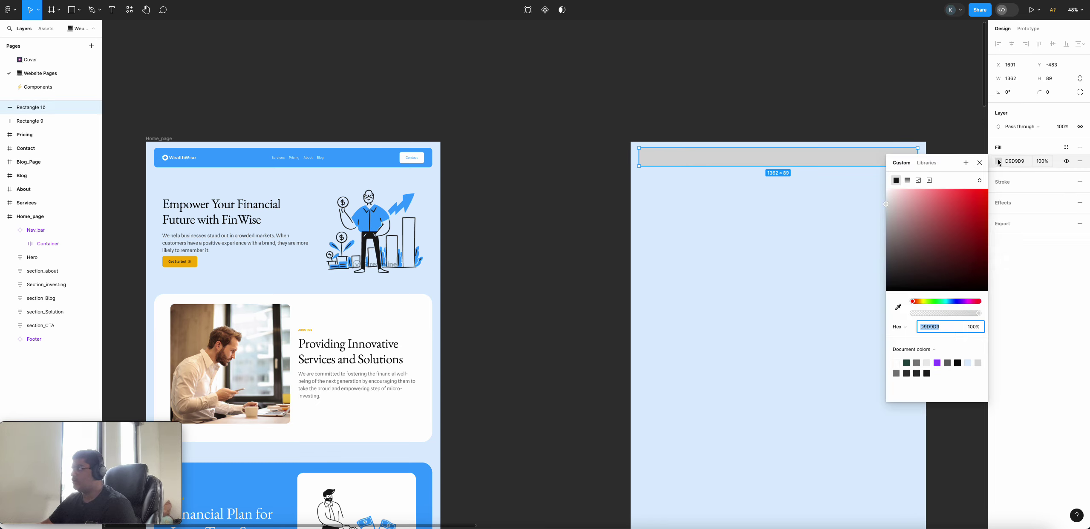
{"action": "left_click", "coordinate": [897, 307]}
{"action": "left_click", "coordinate": [385, 158]}
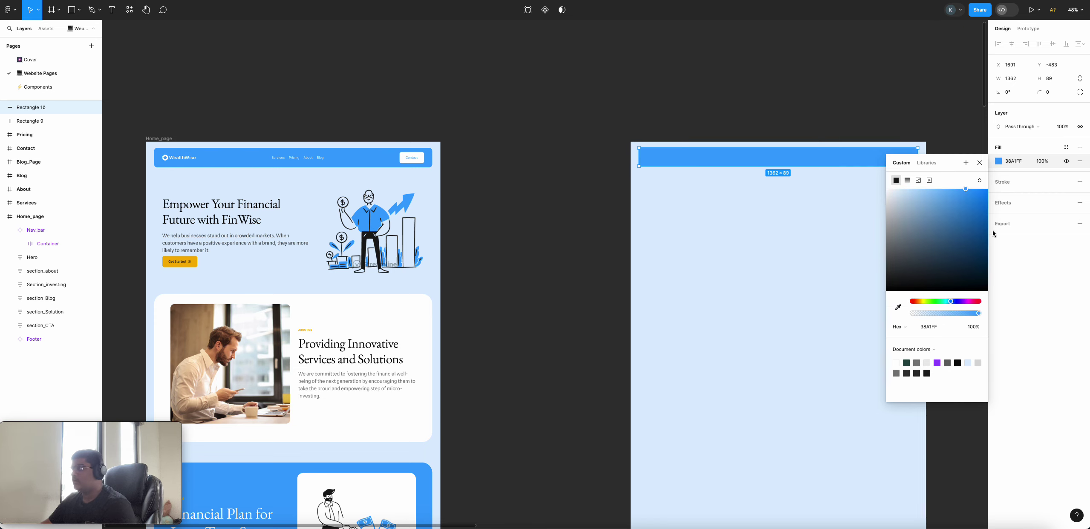
{"action": "left_click", "coordinate": [980, 162]}
{"action": "left_click", "coordinate": [810, 107]}
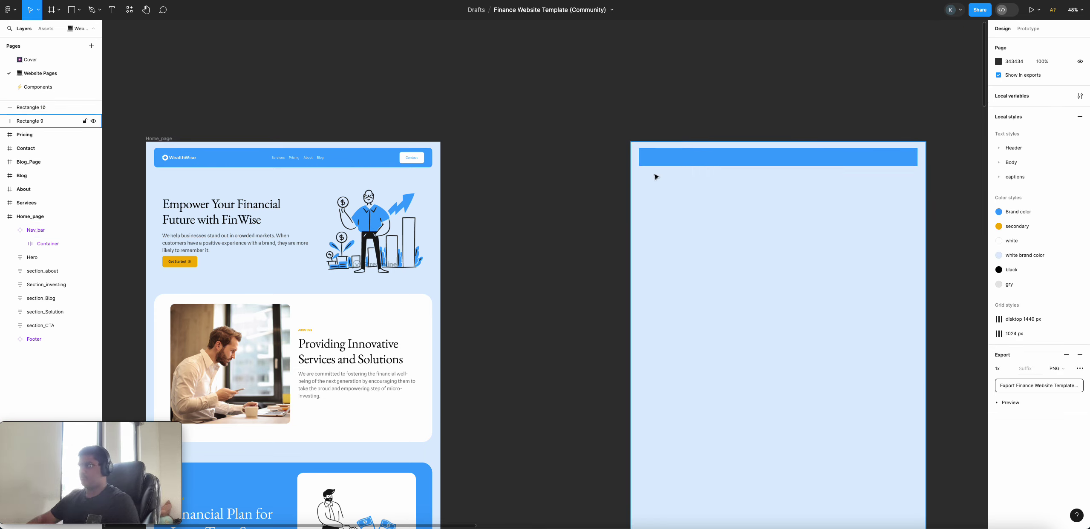
{"action": "left_click", "coordinate": [759, 163]}
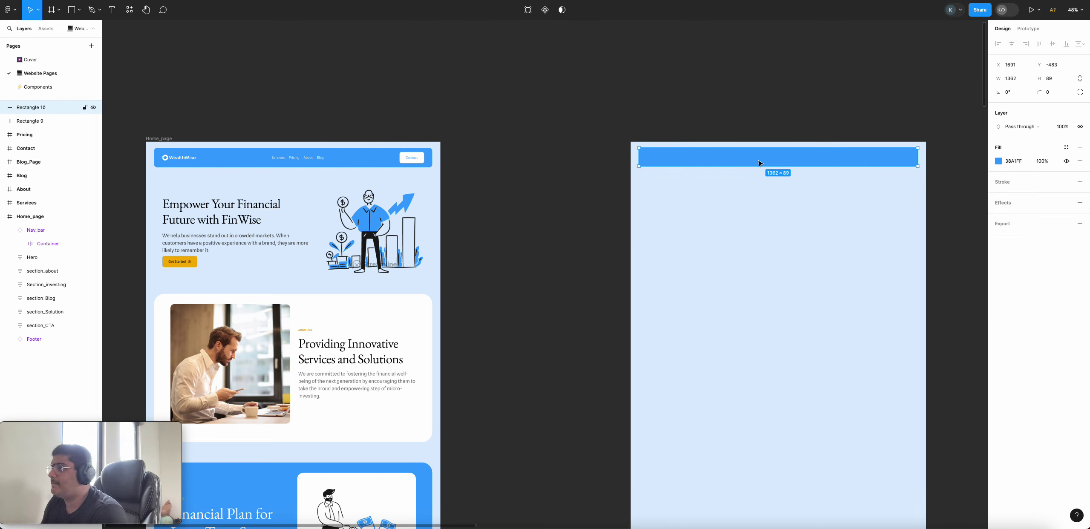
{"action": "left_click_drag", "start_coordinate": [760, 164], "coordinate": [759, 167]}
{"action": "left_click", "coordinate": [940, 161]}
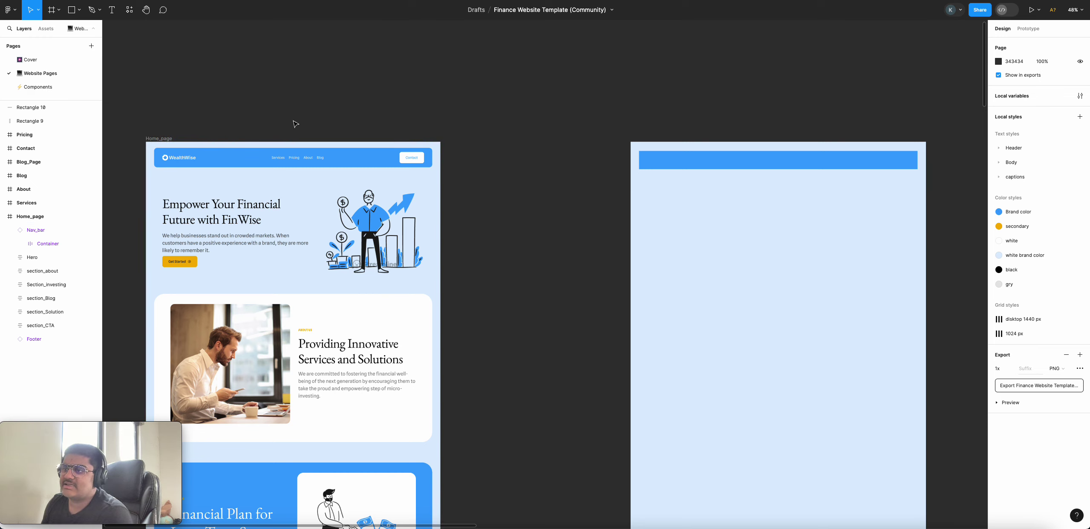
- Inspect the template Nav_bar's container and logo layers, undoing an accidental move of the blue bar
{"action": "left_click", "coordinate": [179, 159]}
{"action": "double_click", "coordinate": [179, 158]}
{"action": "double_click", "coordinate": [179, 158]}
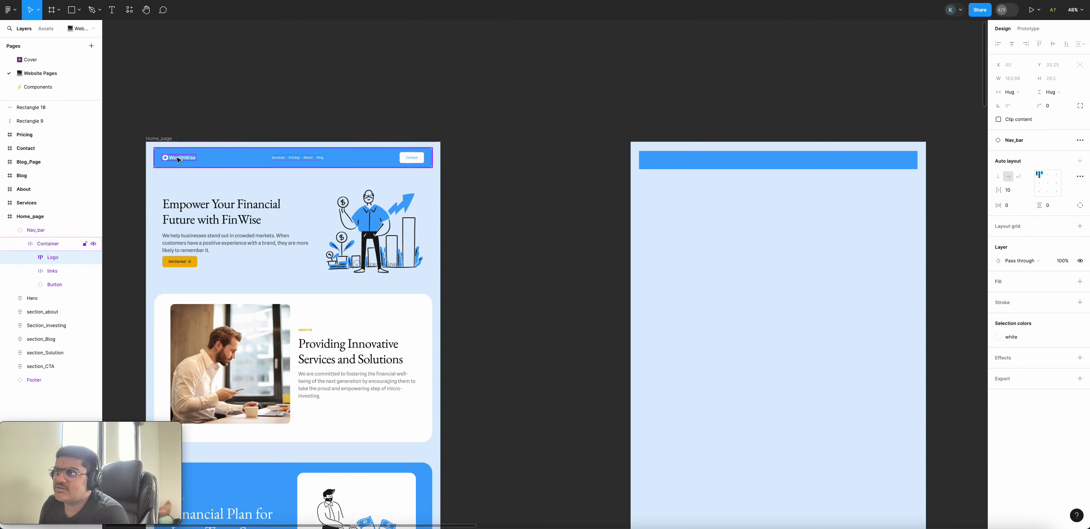
{"action": "left_click", "coordinate": [192, 135]}
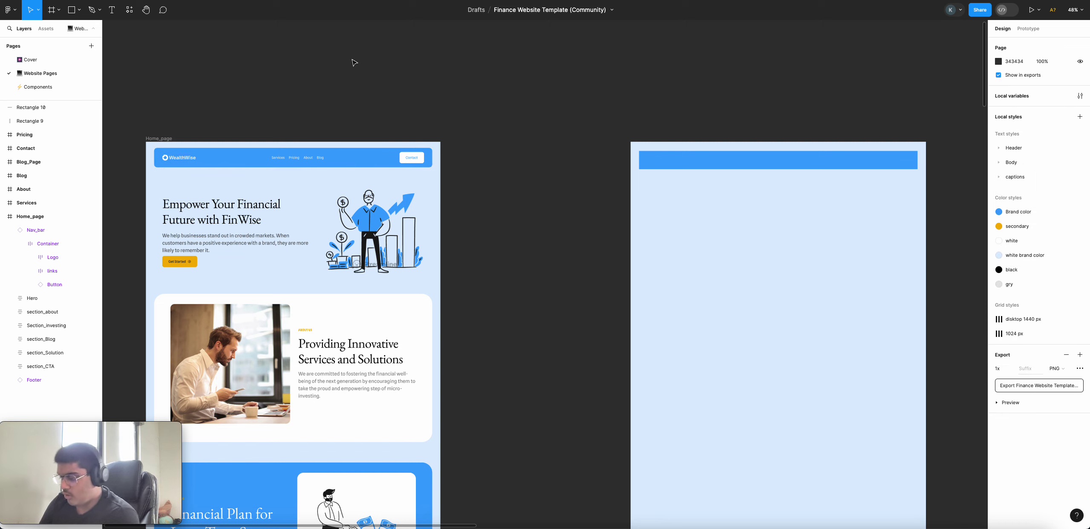
{"action": "key", "text": "t"}
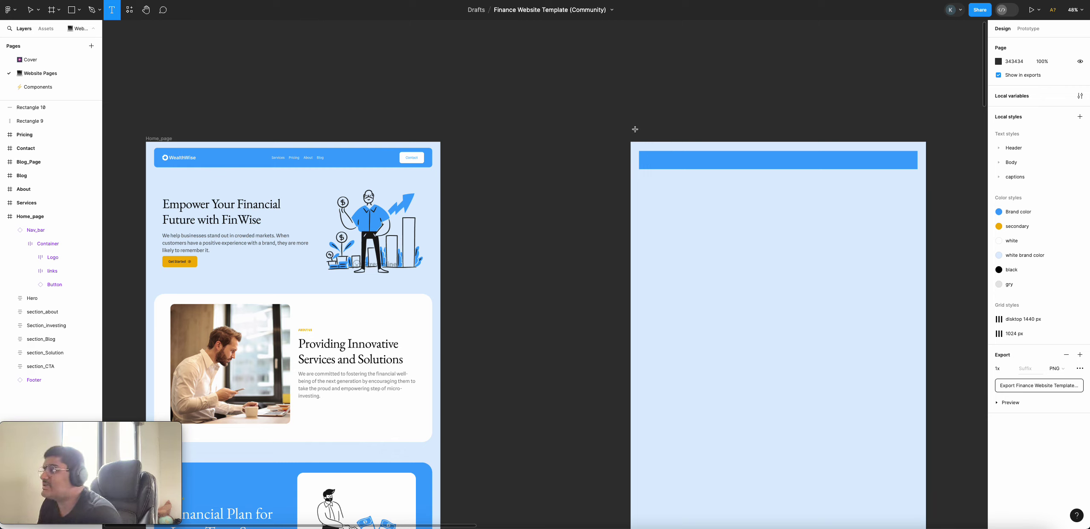
{"action": "key", "text": "v"}
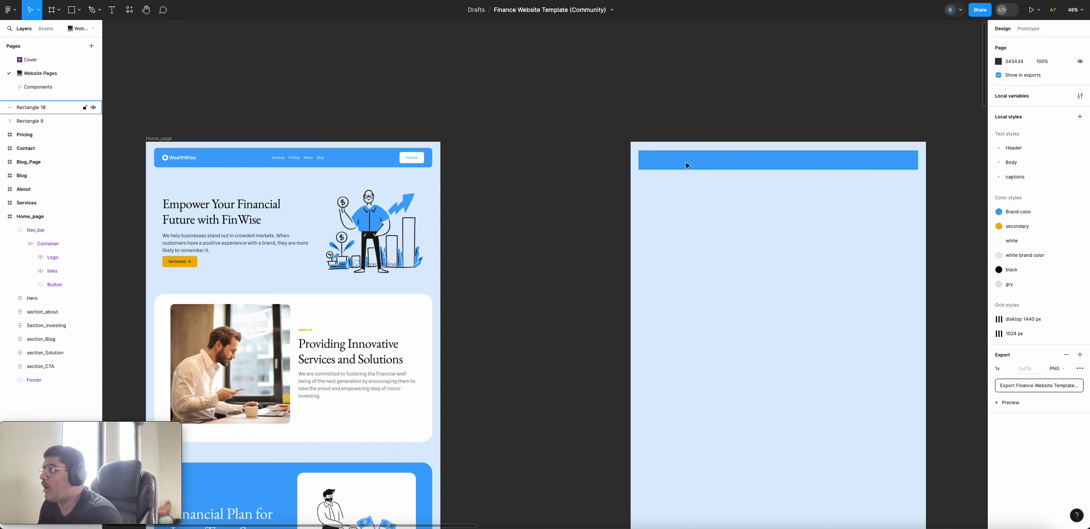
{"action": "left_click_drag", "start_coordinate": [734, 163], "coordinate": [799, 166]}
{"action": "key", "text": "ctrl+z"}
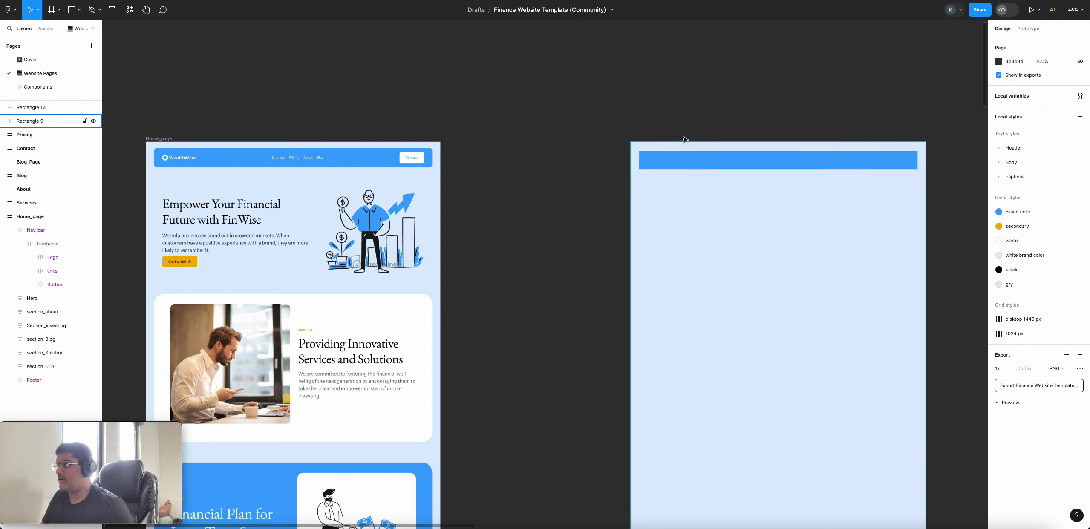
- Create an empty 796 × 64 white Inter Semi Bold 22.8 text box below the blue bar
{"action": "left_click", "coordinate": [113, 12]}
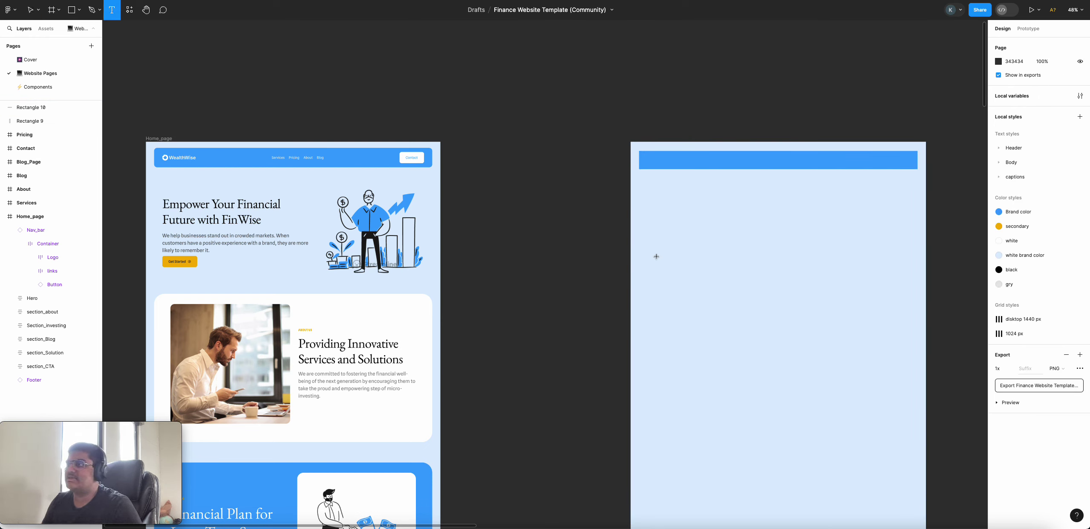
{"action": "left_click_drag", "start_coordinate": [683, 199], "coordinate": [846, 212]}
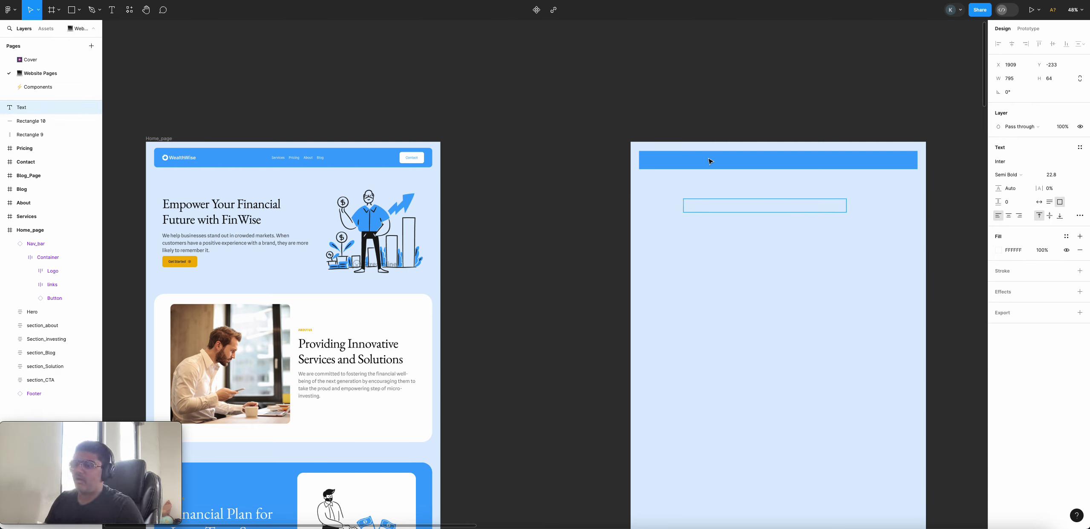
{"action": "scroll", "coordinate": [170, 158], "scroll_direction": "down", "scroll_amount": 1}
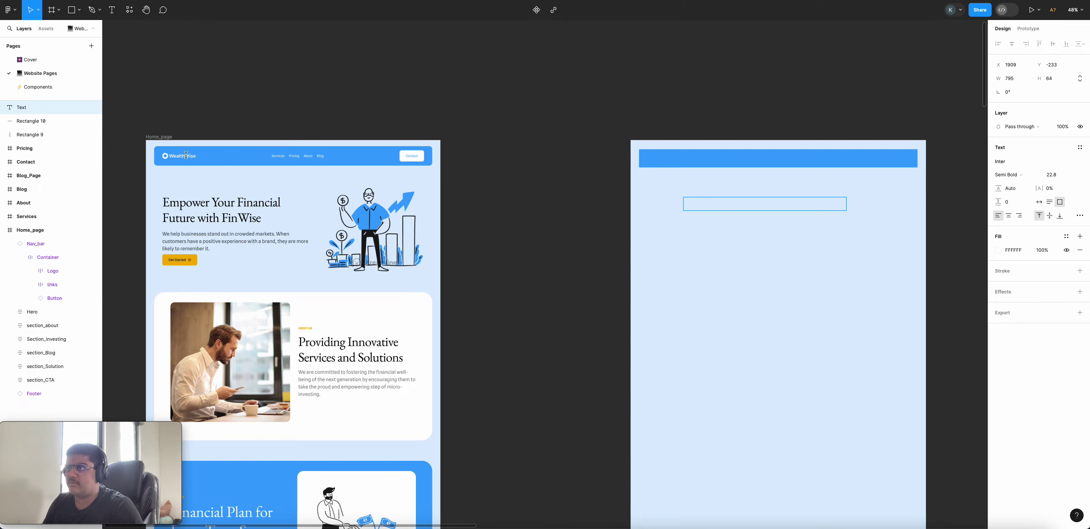
{"action": "scroll", "coordinate": [187, 155], "scroll_direction": "down", "scroll_amount": 2}
{"action": "scroll", "coordinate": [170, 158], "scroll_direction": "up", "scroll_amount": 10}
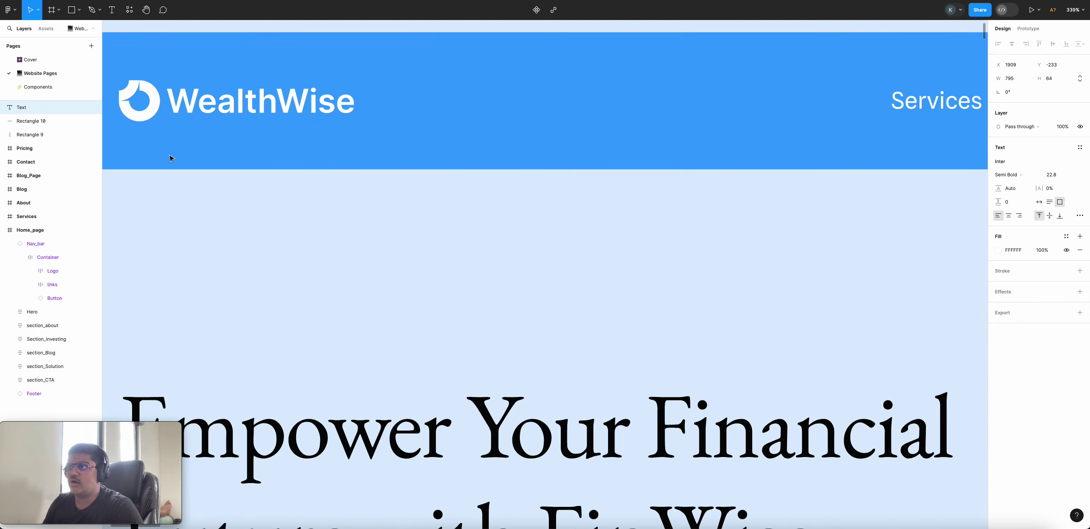
{"action": "scroll", "coordinate": [170, 158], "scroll_direction": "down", "scroll_amount": 4}
{"action": "scroll", "coordinate": [171, 158], "scroll_direction": "left", "scroll_amount": 3}
{"action": "scroll", "coordinate": [171, 159], "scroll_direction": "up", "scroll_amount": 10}
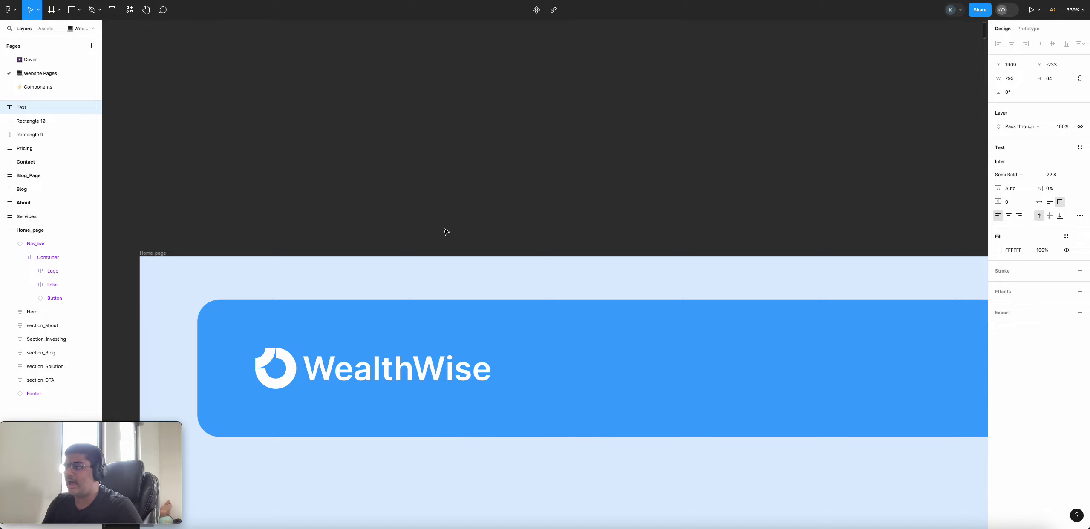
{"action": "scroll", "coordinate": [446, 231], "scroll_direction": "down", "scroll_amount": 10}
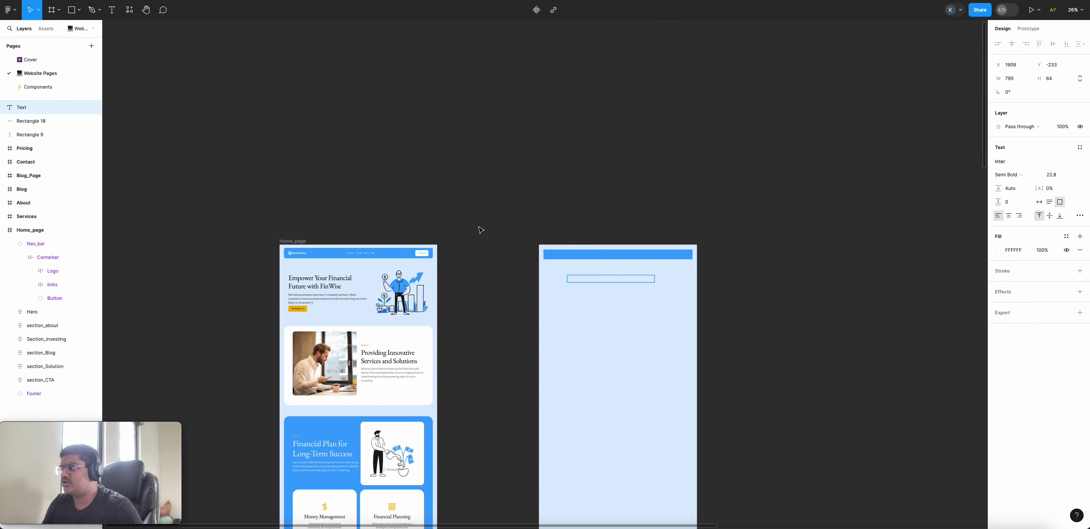
{"action": "scroll", "coordinate": [490, 239], "scroll_direction": "right", "scroll_amount": 3}
{"action": "scroll", "coordinate": [493, 251], "scroll_direction": "up", "scroll_amount": 1}
{"action": "scroll", "coordinate": [494, 246], "scroll_direction": "down", "scroll_amount": 2}
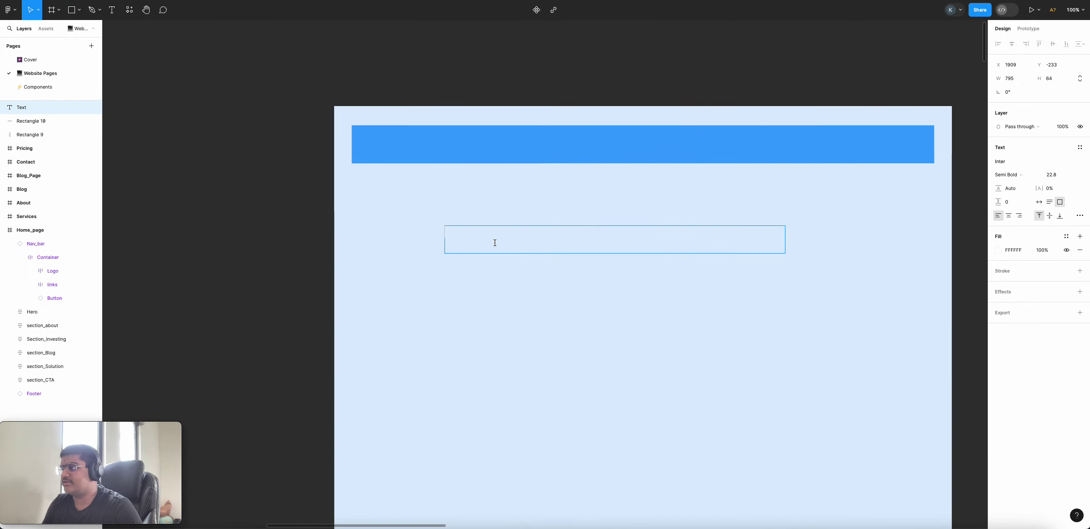
- Finish the 'WealthWise' text, resize it to 147 × 28 and move it into the blue bar
{"action": "scroll", "coordinate": [490, 240], "scroll_direction": "up", "scroll_amount": 2}
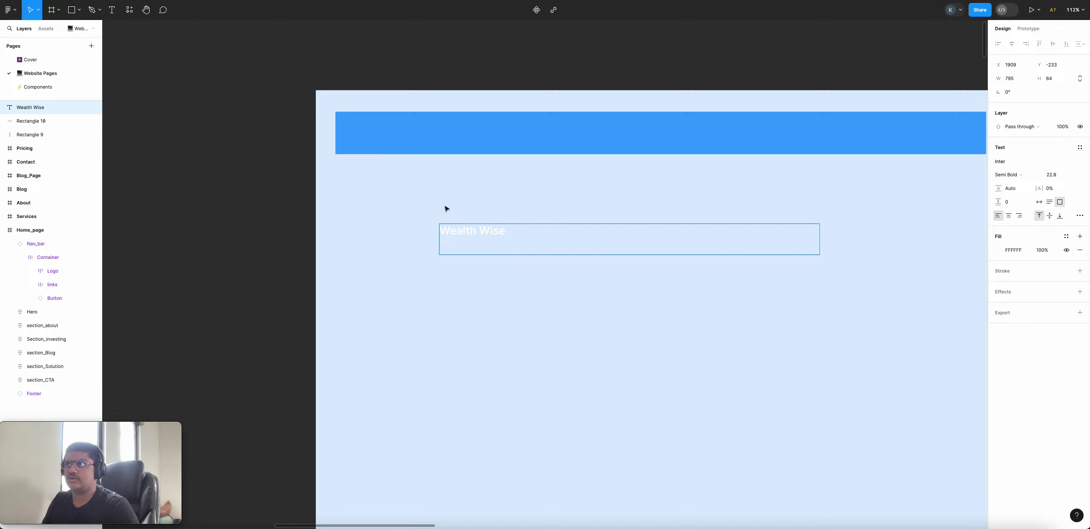
{"action": "scroll", "coordinate": [445, 208], "scroll_direction": "left", "scroll_amount": 10}
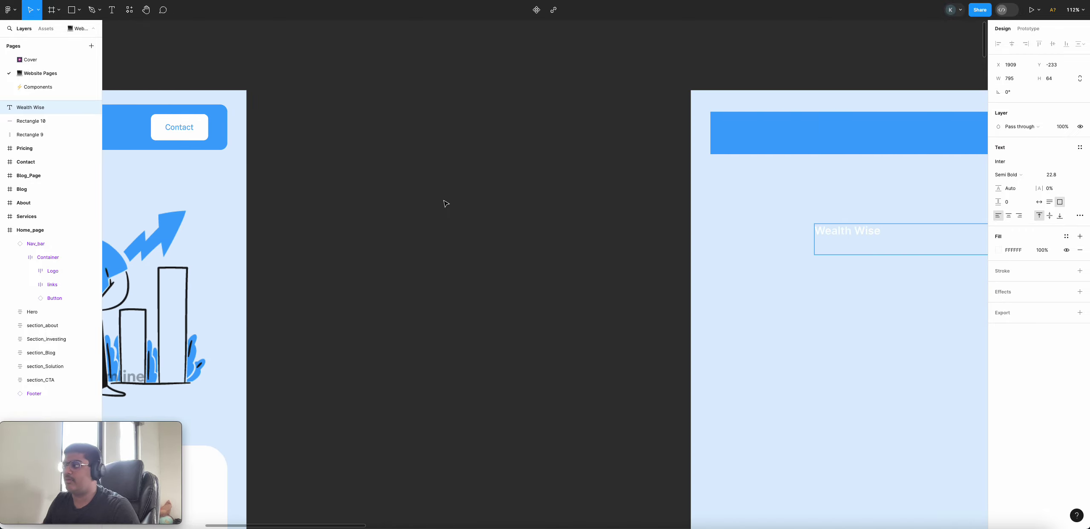
{"action": "scroll", "coordinate": [445, 204], "scroll_direction": "right", "scroll_amount": 10}
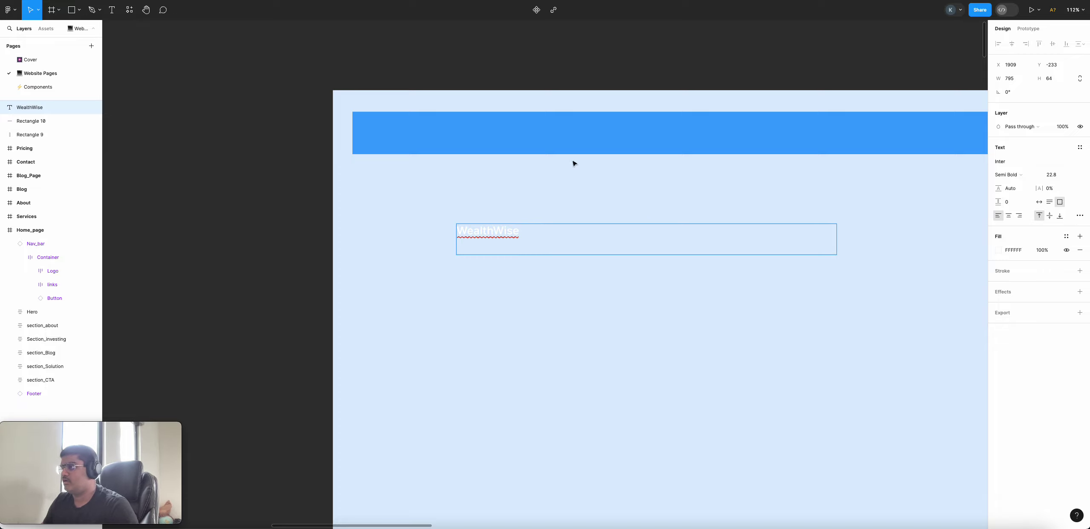
{"action": "key", "text": "Escape"}
{"action": "left_click_drag", "start_coordinate": [836, 255], "coordinate": [434, 134]}
{"action": "left_click", "coordinate": [470, 71]}
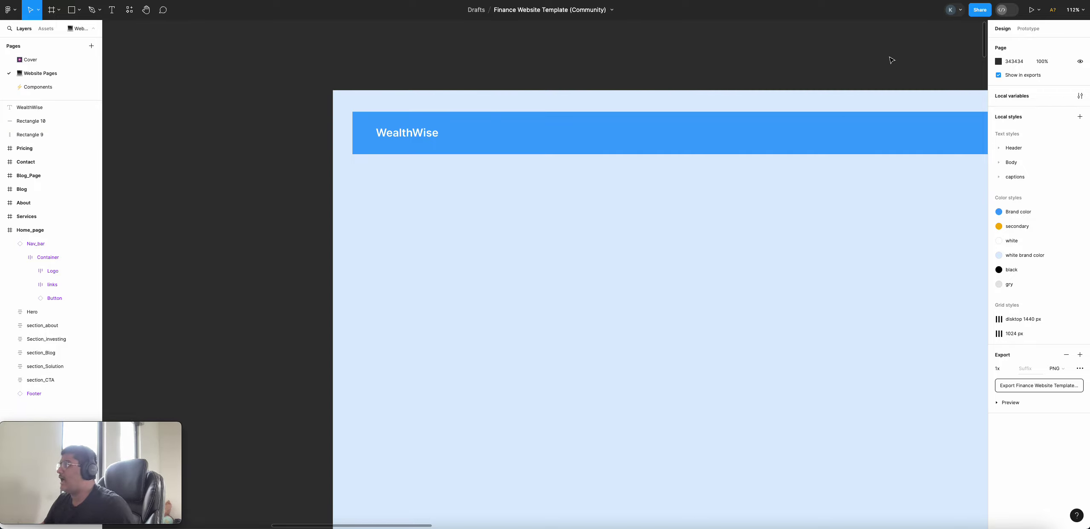
- Browse the Website Pages components and plugins in the resources panel, then close it
{"action": "left_click", "coordinate": [128, 9]}
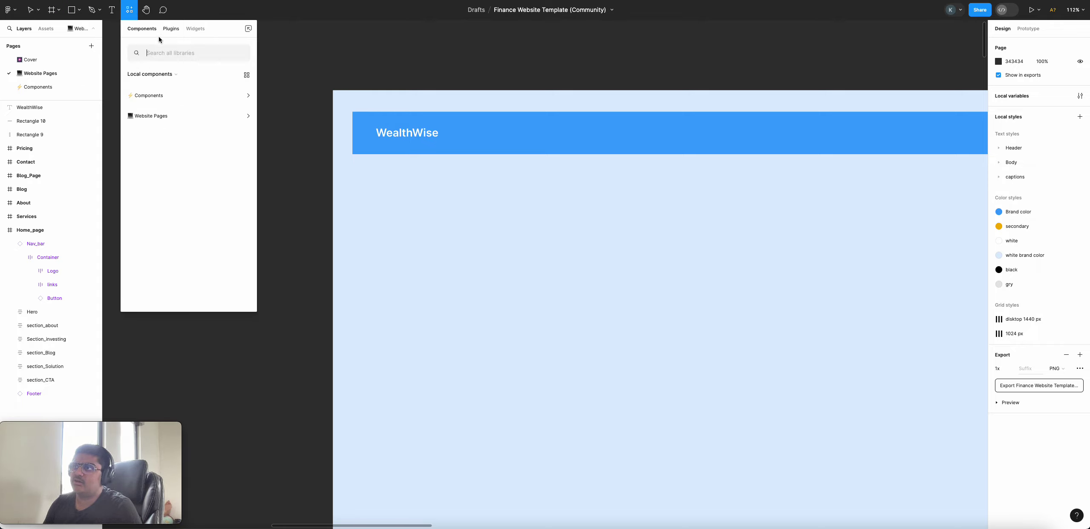
{"action": "left_click", "coordinate": [176, 119]}
{"action": "left_click", "coordinate": [197, 94]}
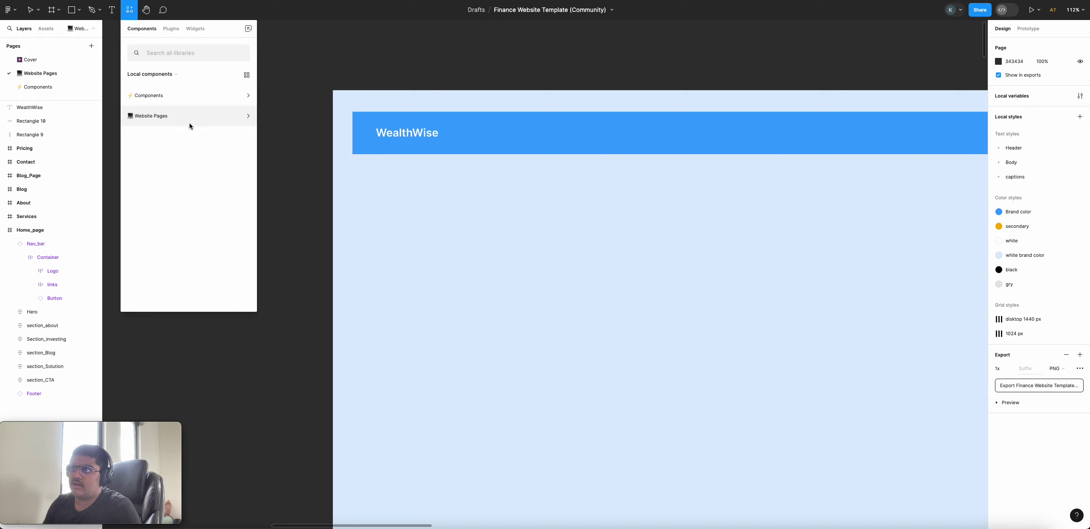
{"action": "left_click", "coordinate": [190, 125]}
{"action": "left_click", "coordinate": [151, 97]}
{"action": "left_click", "coordinate": [171, 28]}
{"action": "key", "text": "Escape"}
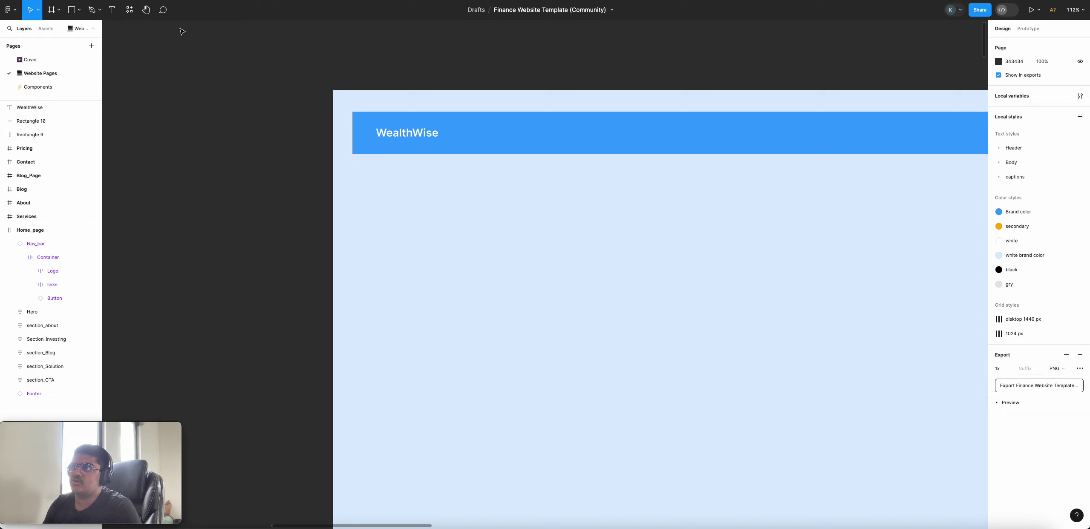
- Check the frame options and main menu, then open the Present button's dropdown
{"action": "left_click", "coordinate": [56, 13]}
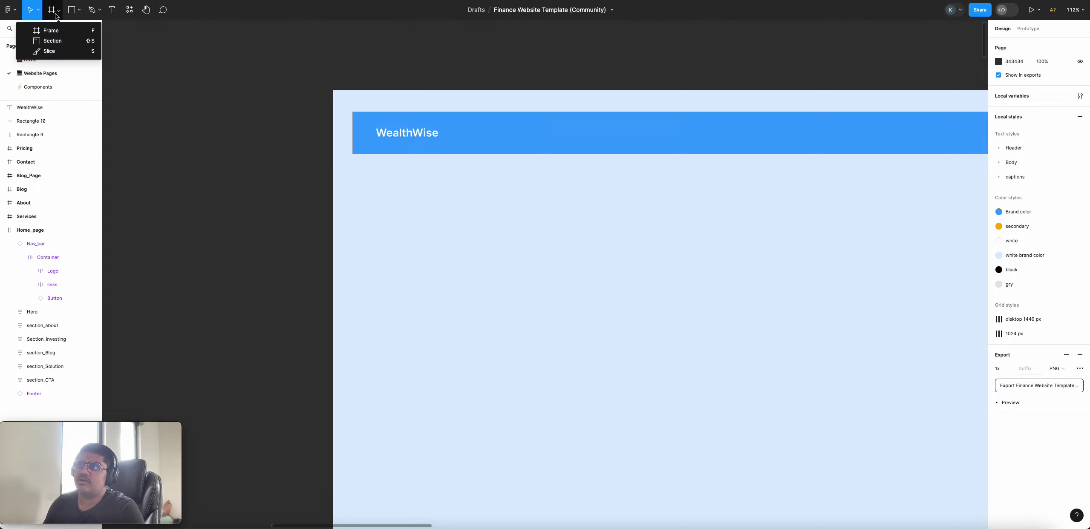
{"action": "left_click", "coordinate": [35, 16]}
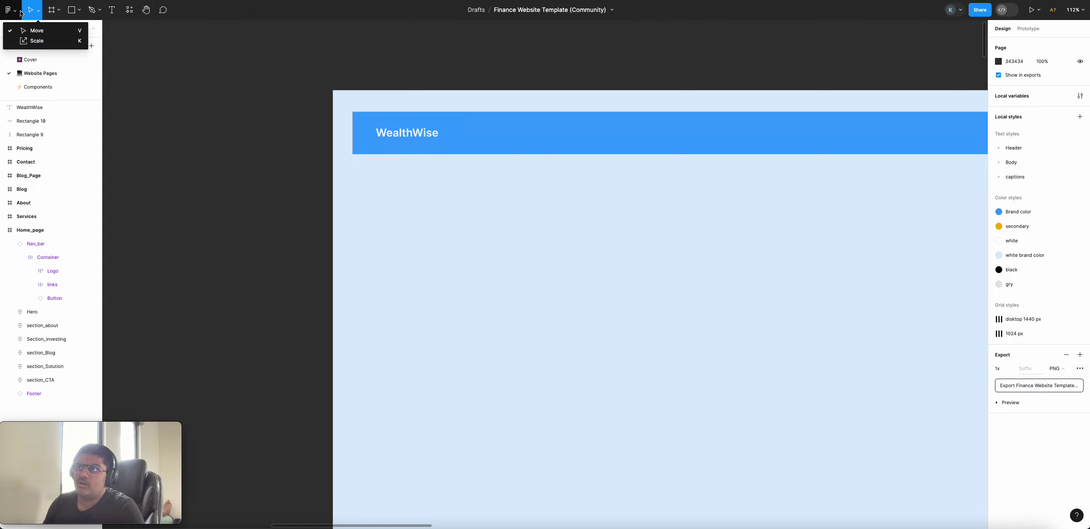
{"action": "left_click", "coordinate": [17, 13]}
{"action": "left_click", "coordinate": [18, 14]}
{"action": "left_click", "coordinate": [138, 147]}
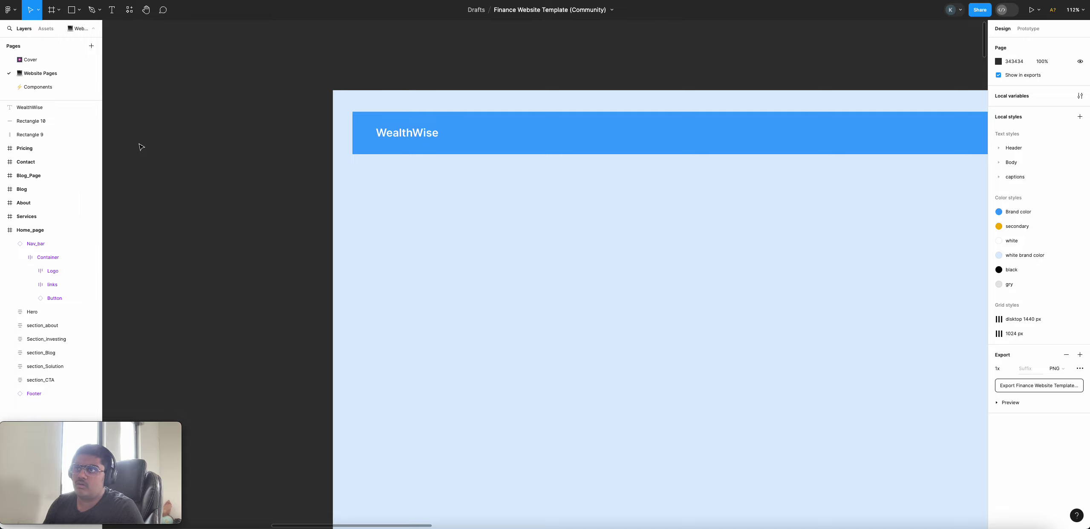
{"action": "scroll", "coordinate": [139, 146], "scroll_direction": "down", "scroll_amount": 1}
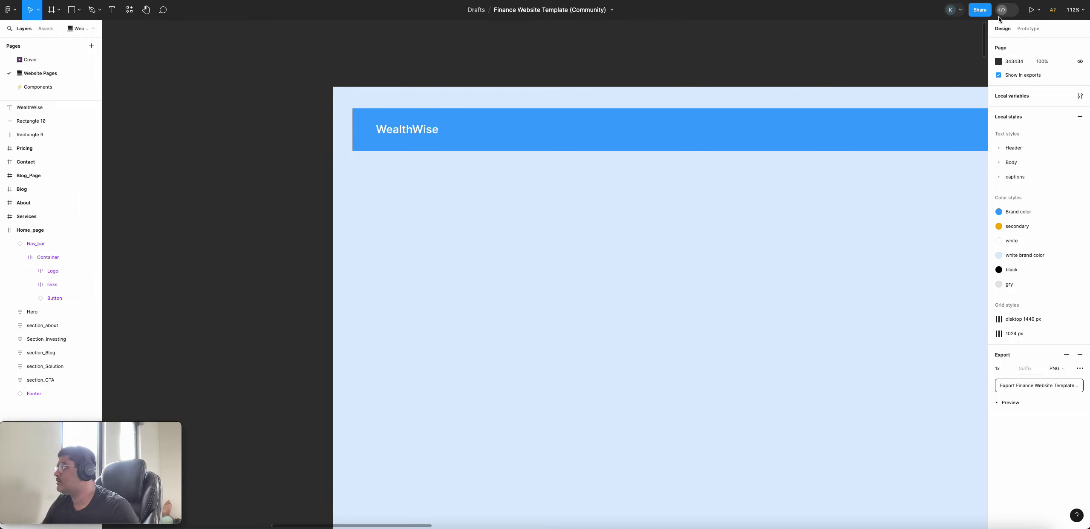
{"action": "mouse_move", "coordinate": [1002, 16]}
{"action": "left_click", "coordinate": [1038, 10]}
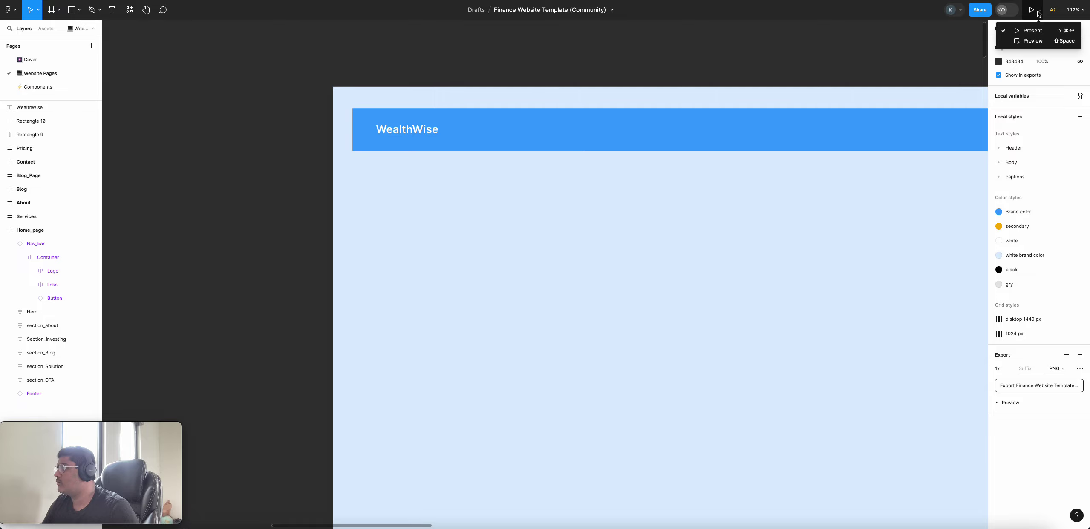
- Close the present options and pan the canvas back to the recreated nav bar
{"action": "left_click", "coordinate": [912, 73]}
{"action": "scroll", "coordinate": [874, 154], "scroll_direction": "down", "scroll_amount": 3}
{"action": "scroll", "coordinate": [872, 153], "scroll_direction": "up", "scroll_amount": 3}
{"action": "scroll", "coordinate": [872, 152], "scroll_direction": "down", "scroll_amount": 2}
{"action": "scroll", "coordinate": [870, 150], "scroll_direction": "up", "scroll_amount": 2}
{"action": "scroll", "coordinate": [871, 151], "scroll_direction": "left", "scroll_amount": 3}
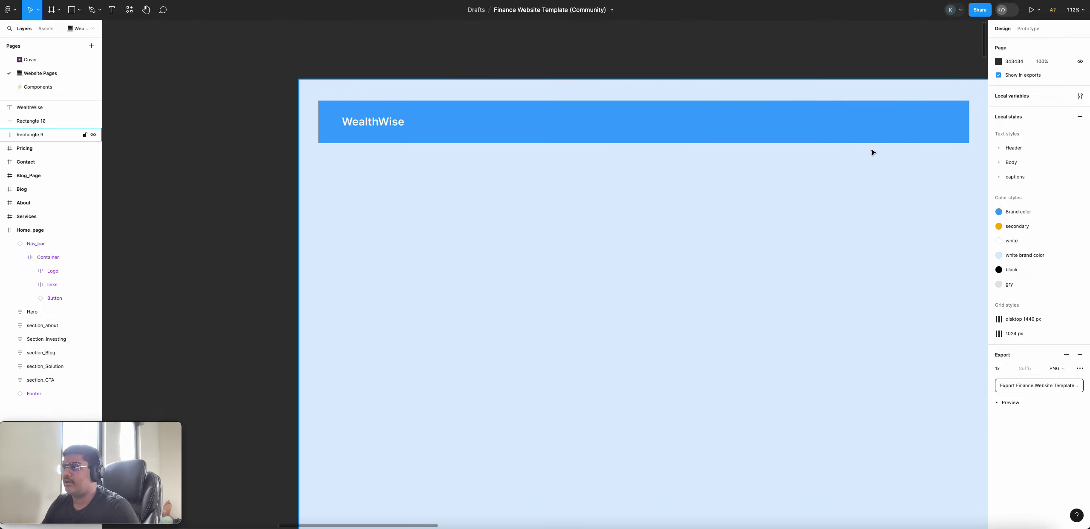
{"action": "scroll", "coordinate": [865, 148], "scroll_direction": "left", "scroll_amount": 10}
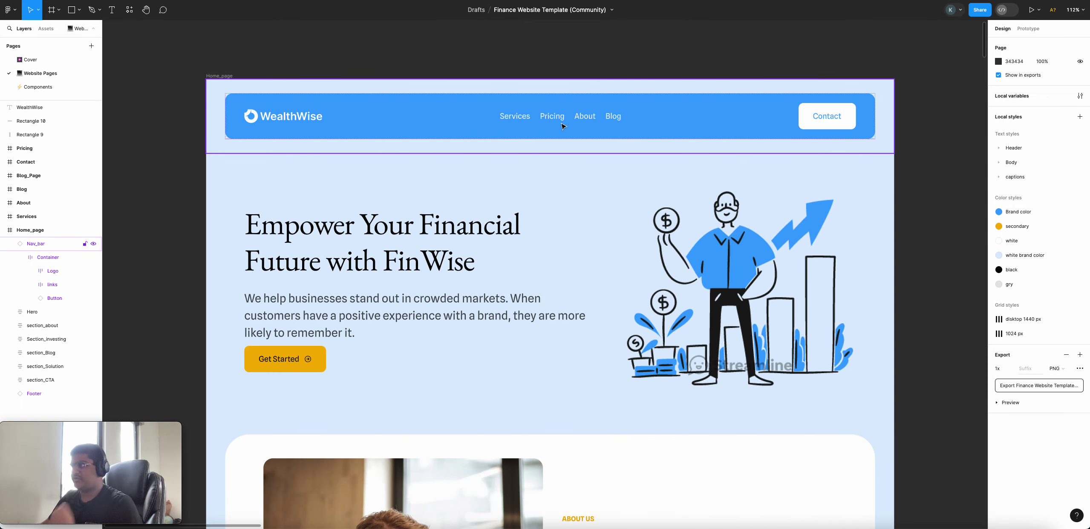
{"action": "scroll", "coordinate": [630, 132], "scroll_direction": "right", "scroll_amount": 3}
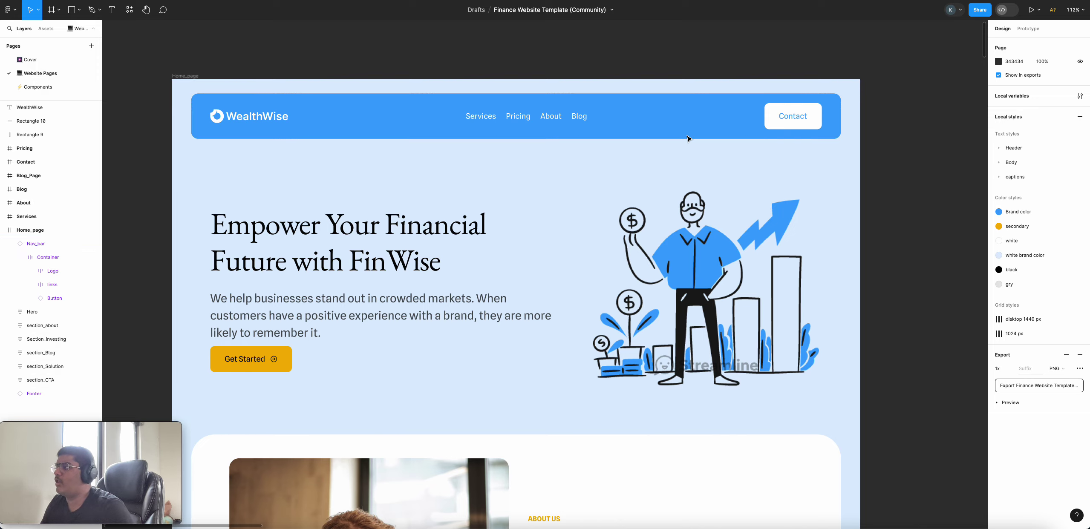
{"action": "scroll", "coordinate": [641, 139], "scroll_direction": "right", "scroll_amount": 20}
{"action": "scroll", "coordinate": [639, 137], "scroll_direction": "left", "scroll_amount": 3}
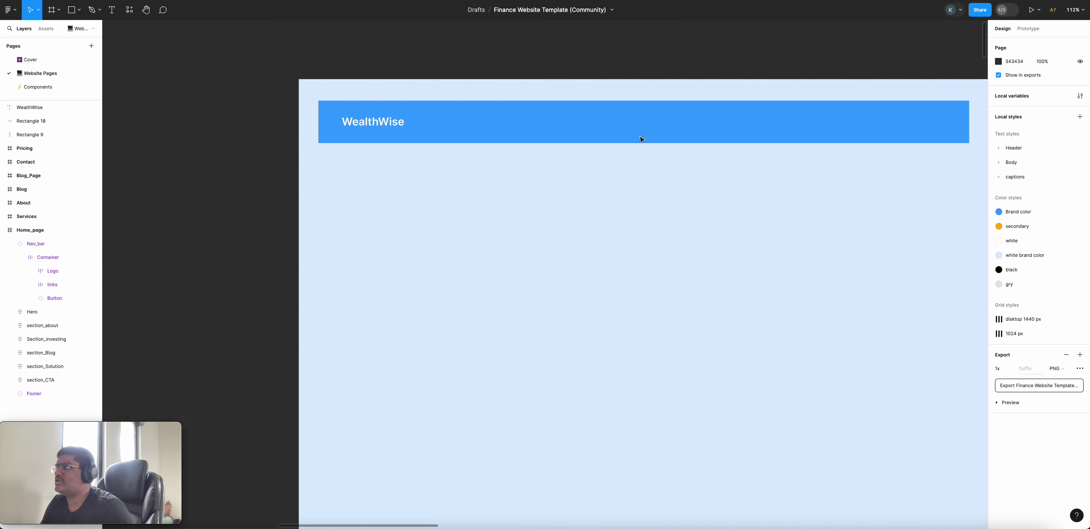
{"action": "scroll", "coordinate": [633, 123], "scroll_direction": "right", "scroll_amount": 2}
- Add a text box in the blue nav bar reading 'Services Pricing About Blog'
{"action": "key", "text": "t"}
{"action": "left_click_drag", "start_coordinate": [481, 88], "coordinate": [645, 99]}
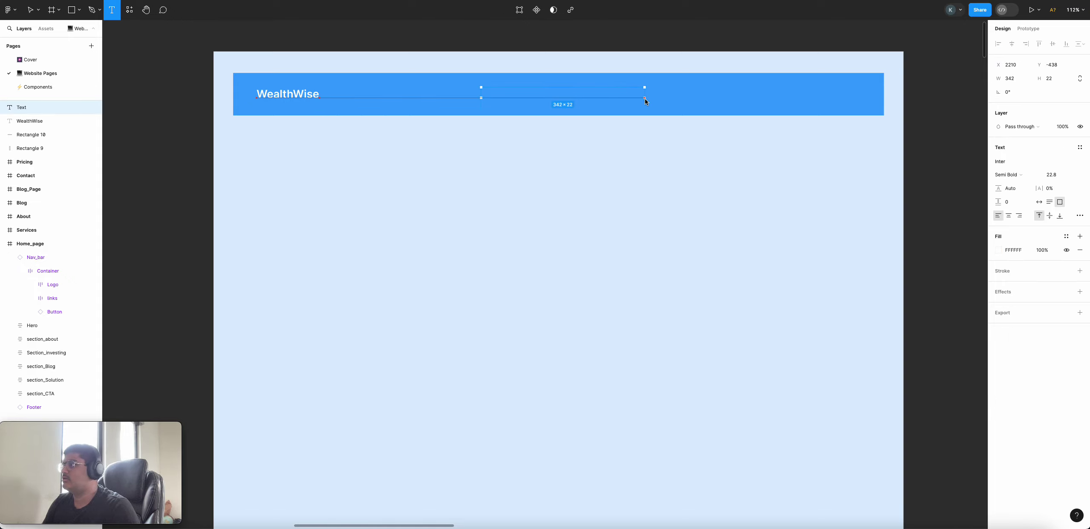
{"action": "type", "text": "Services"}
{"action": "scroll", "coordinate": [622, 107], "scroll_direction": "left", "scroll_amount": 15}
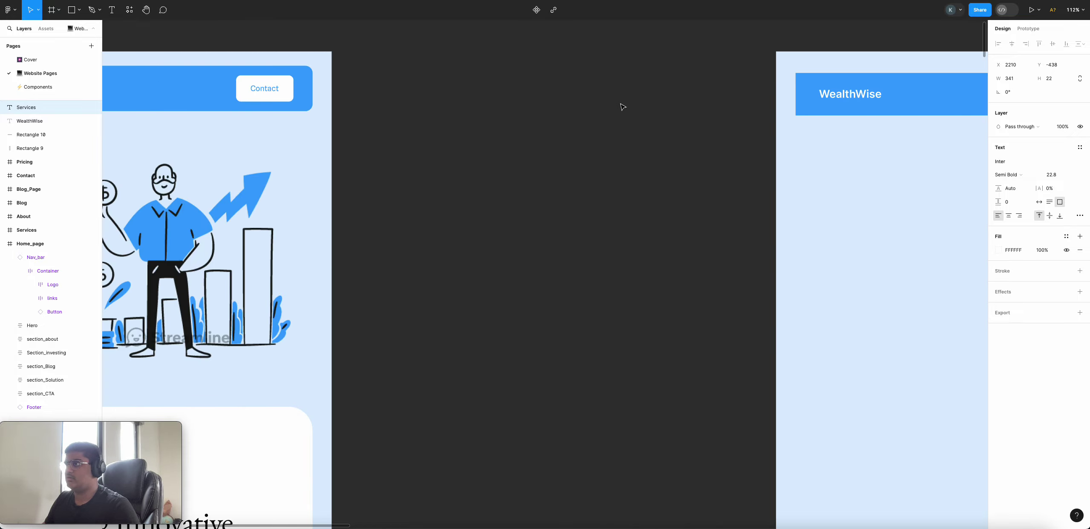
{"action": "scroll", "coordinate": [622, 107], "scroll_direction": "right", "scroll_amount": 15}
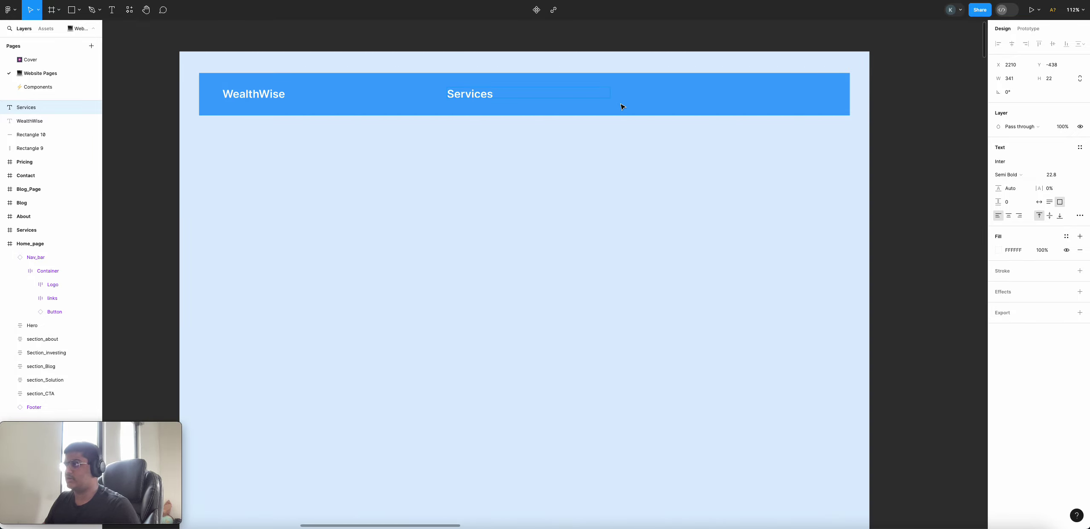
{"action": "type", "text": "Pr"}
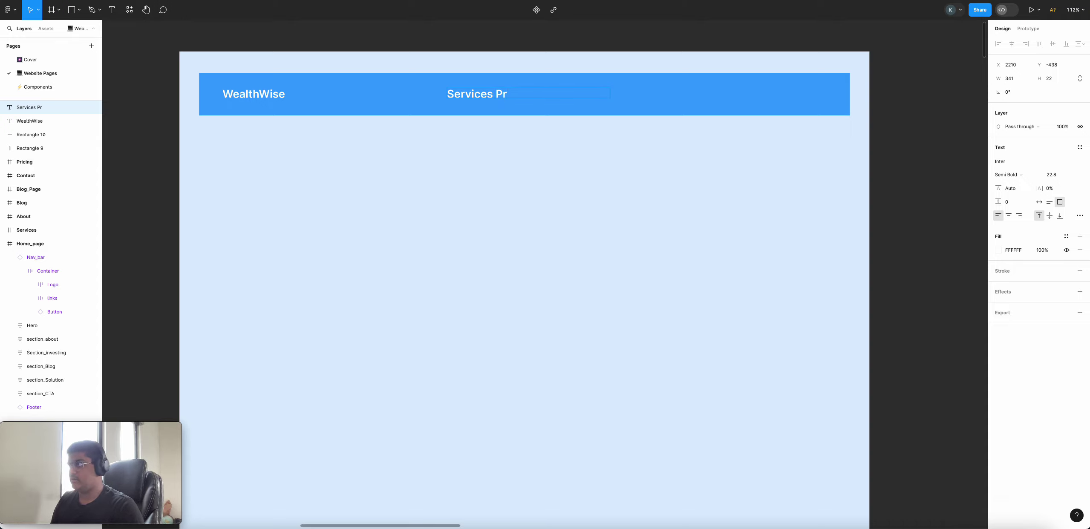
{"action": "type", "text": "icing About Blon"}
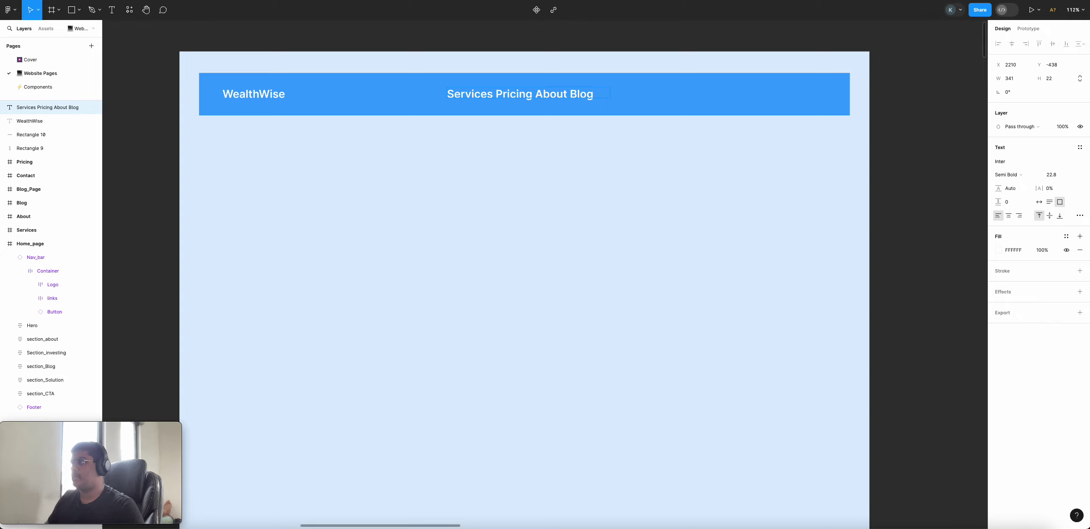
- Add extra spacing between the nav link words, around Pricing and Blog
{"action": "left_click", "coordinate": [493, 93]}
{"action": "type", "text": "."}
{"action": "key", "text": "BackSpace"}
{"action": "key", "text": "BackSpace"}
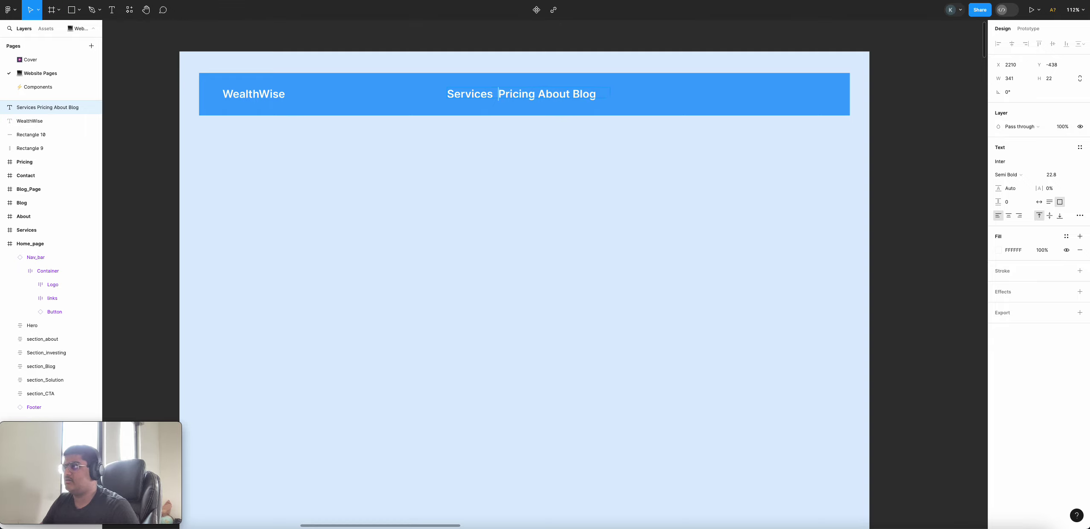
{"action": "left_click", "coordinate": [495, 93]}
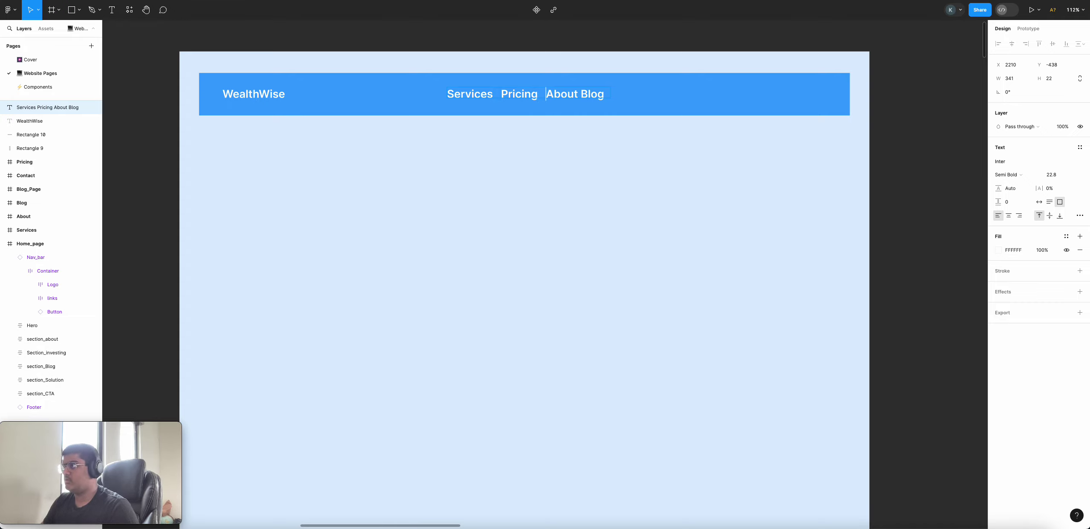
{"action": "left_click", "coordinate": [588, 94]}
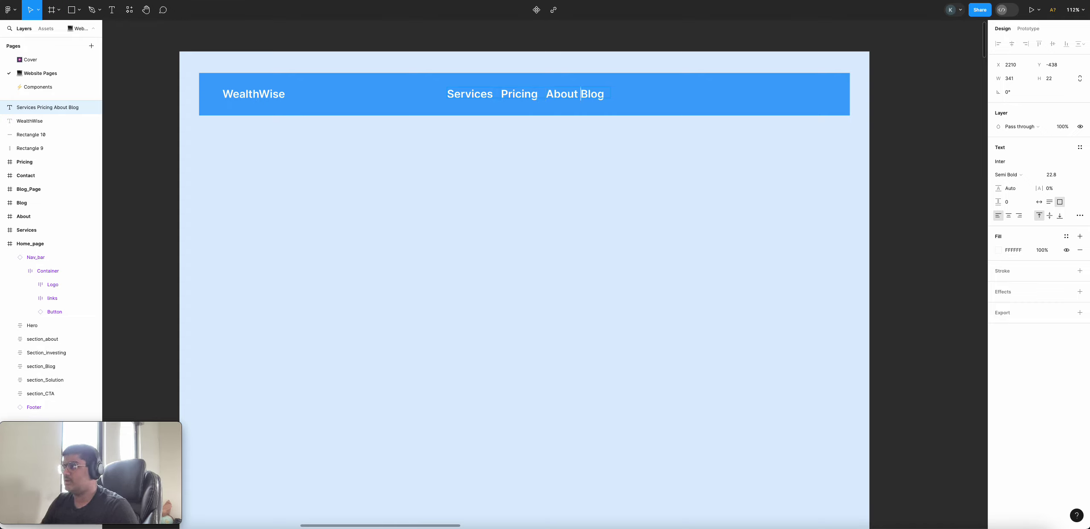
{"action": "key", "text": "Escape"}
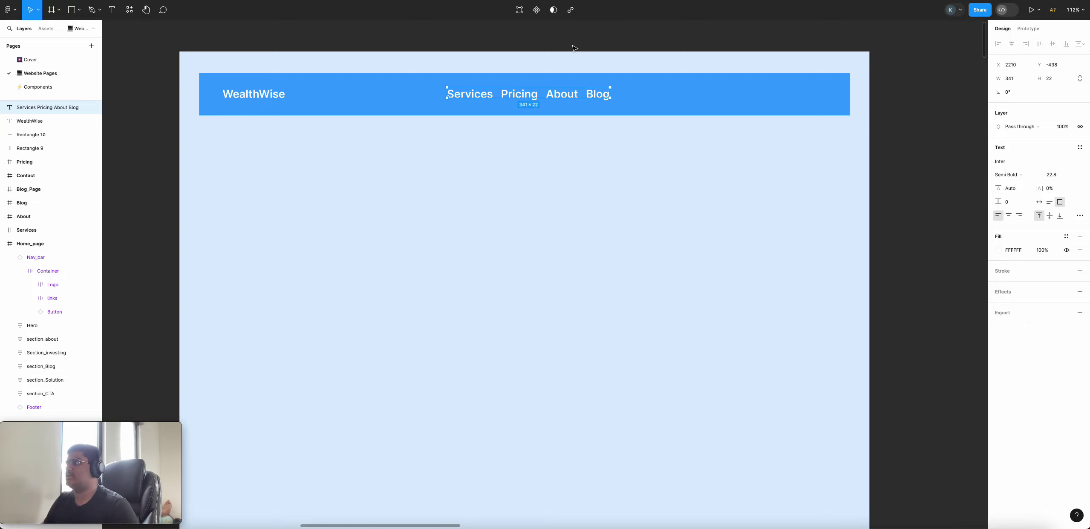
{"action": "left_click", "coordinate": [385, 131]}
{"action": "scroll", "coordinate": [324, 90], "scroll_direction": "right", "scroll_amount": 1}
{"action": "scroll", "coordinate": [324, 90], "scroll_direction": "left", "scroll_amount": 4}
{"action": "scroll", "coordinate": [326, 92], "scroll_direction": "left", "scroll_amount": 10}
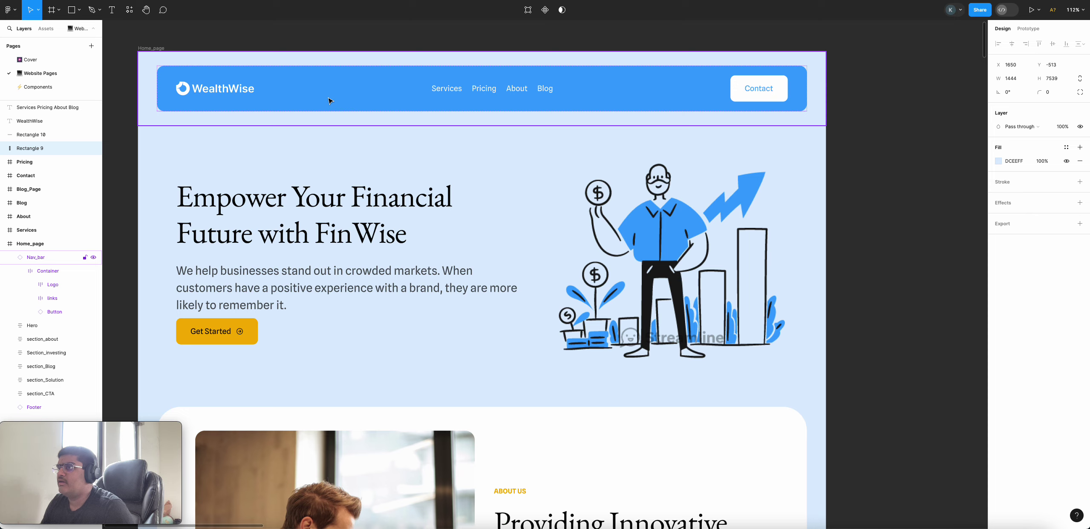
{"action": "scroll", "coordinate": [496, 94], "scroll_direction": "right", "scroll_amount": 15}
{"action": "scroll", "coordinate": [477, 106], "scroll_direction": "up", "scroll_amount": 5}
{"action": "scroll", "coordinate": [452, 115], "scroll_direction": "down", "scroll_amount": 10}
{"action": "scroll", "coordinate": [468, 140], "scroll_direction": "up", "scroll_amount": 2}
{"action": "scroll", "coordinate": [481, 231], "scroll_direction": "up", "scroll_amount": 3}
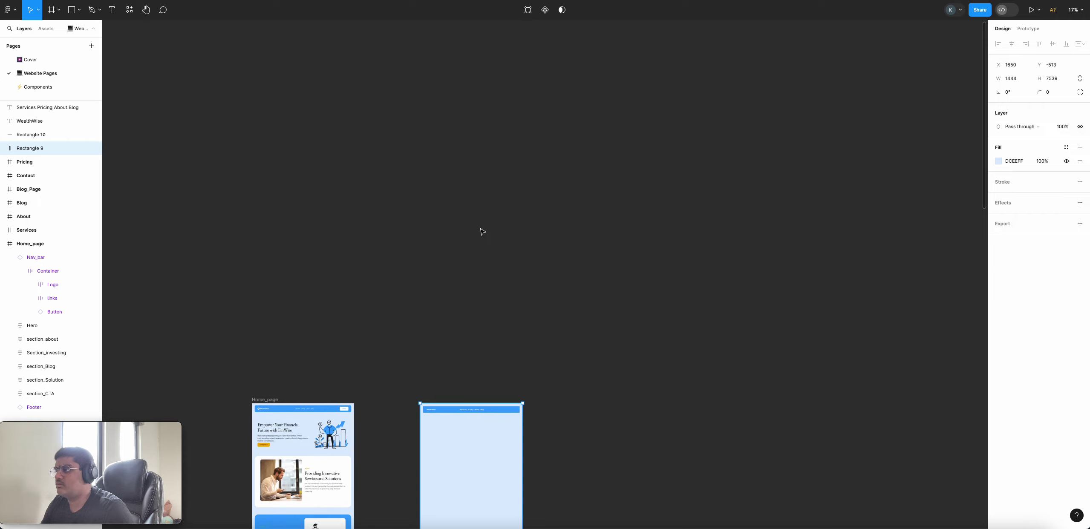
{"action": "scroll", "coordinate": [481, 232], "scroll_direction": "down", "scroll_amount": 3}
{"action": "scroll", "coordinate": [480, 238], "scroll_direction": "up", "scroll_amount": 10}
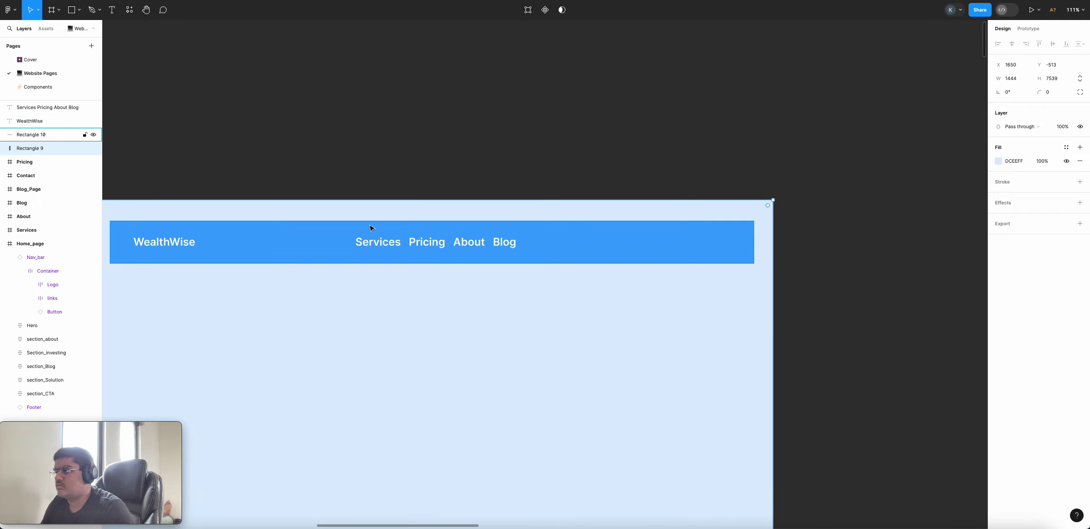
{"action": "scroll", "coordinate": [371, 222], "scroll_direction": "down", "scroll_amount": 2}
{"action": "scroll", "coordinate": [375, 202], "scroll_direction": "right", "scroll_amount": 2}
{"action": "scroll", "coordinate": [426, 199], "scroll_direction": "left", "scroll_amount": 6}
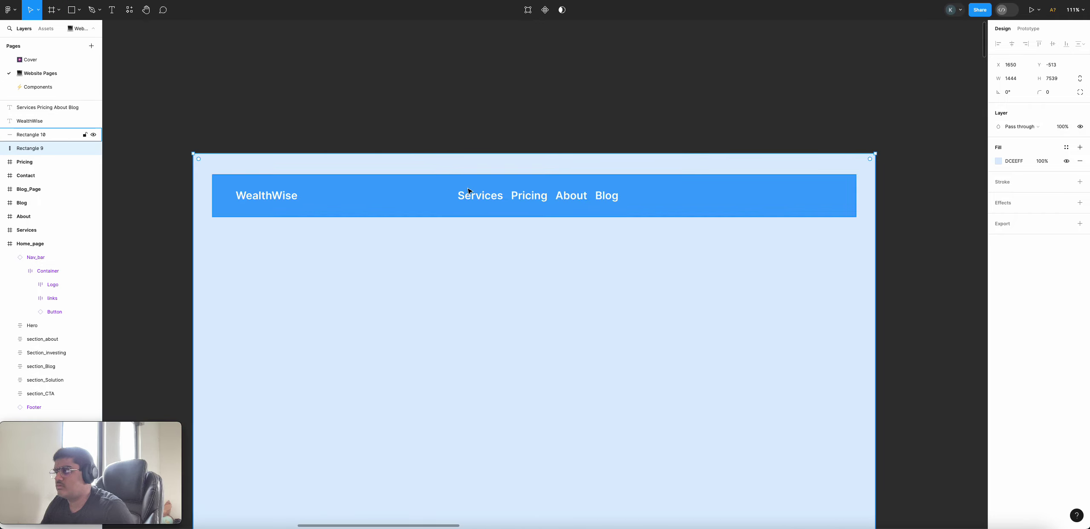
{"action": "left_click", "coordinate": [539, 195]}
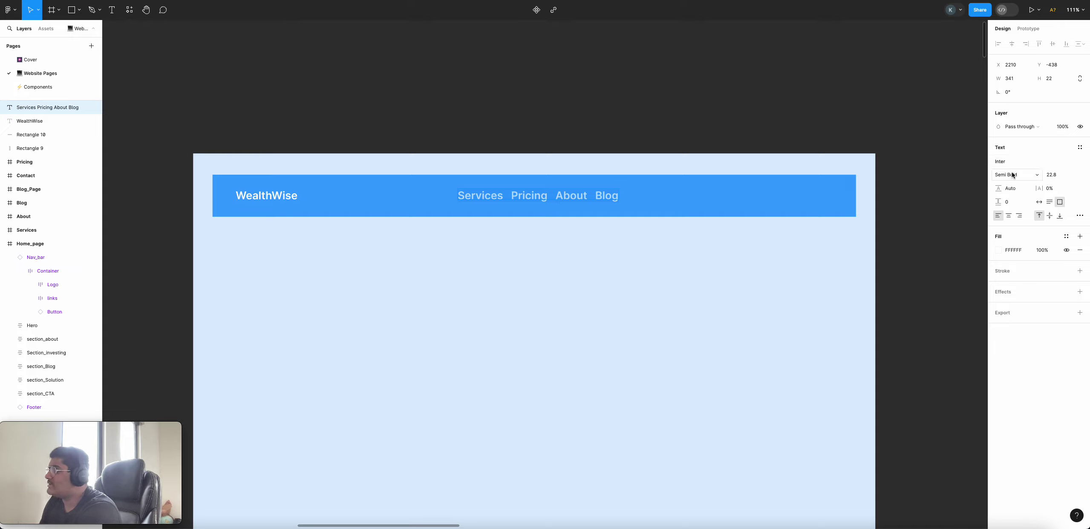
{"action": "left_click", "coordinate": [1027, 179]}
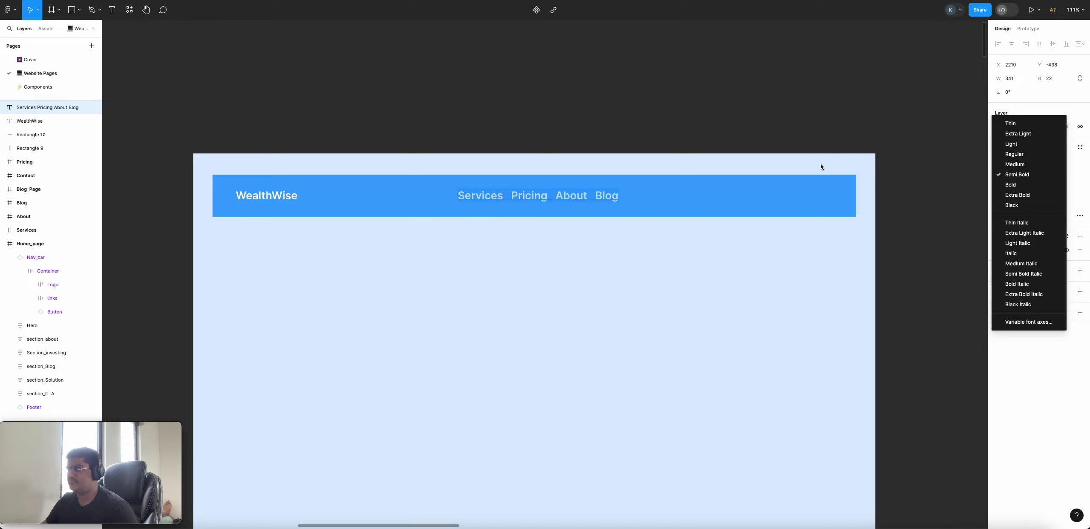
{"action": "scroll", "coordinate": [823, 166], "scroll_direction": "up", "scroll_amount": 3}
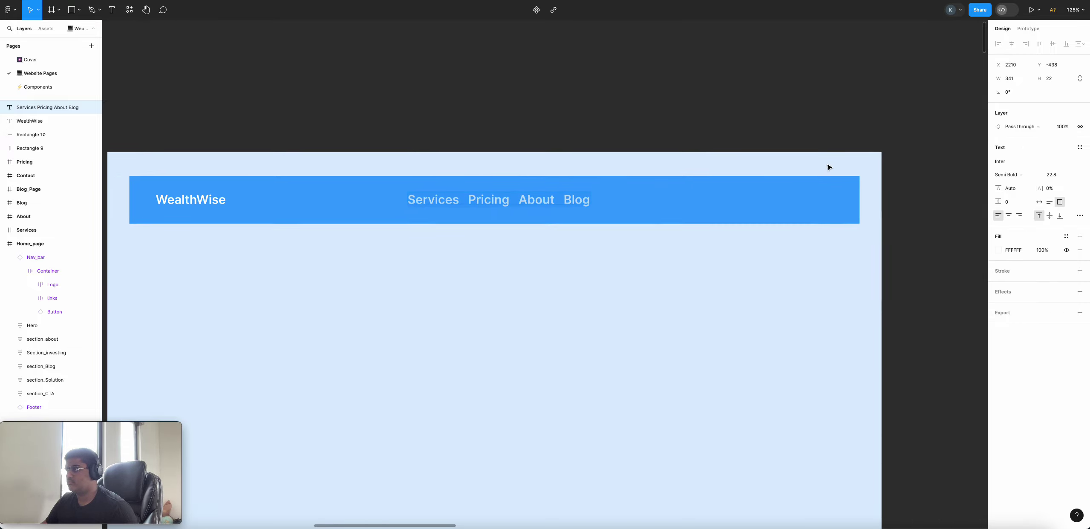
{"action": "scroll", "coordinate": [828, 167], "scroll_direction": "down", "scroll_amount": 3}
{"action": "scroll", "coordinate": [828, 167], "scroll_direction": "left", "scroll_amount": 5}
{"action": "scroll", "coordinate": [828, 167], "scroll_direction": "left", "scroll_amount": 5}
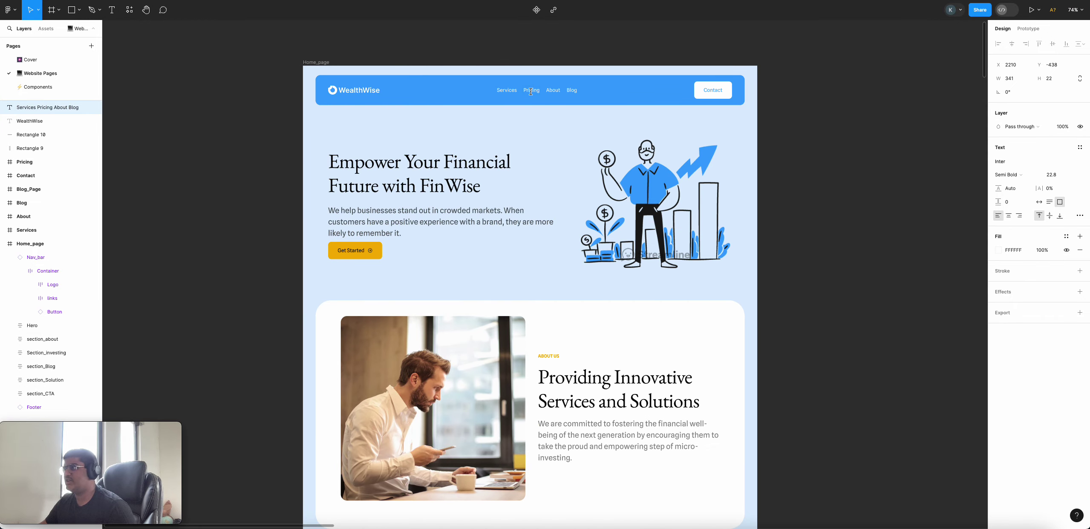
{"action": "scroll", "coordinate": [531, 92], "scroll_direction": "right", "scroll_amount": 15}
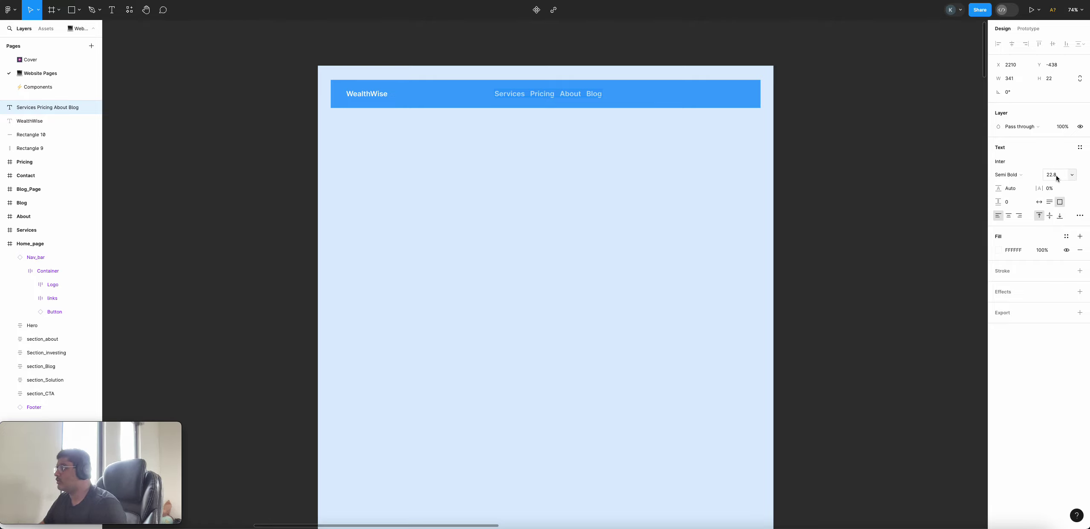
- Change the Services, Pricing, About and Blog links to Inter Regular at size 18
{"action": "left_click", "coordinate": [1072, 175]}
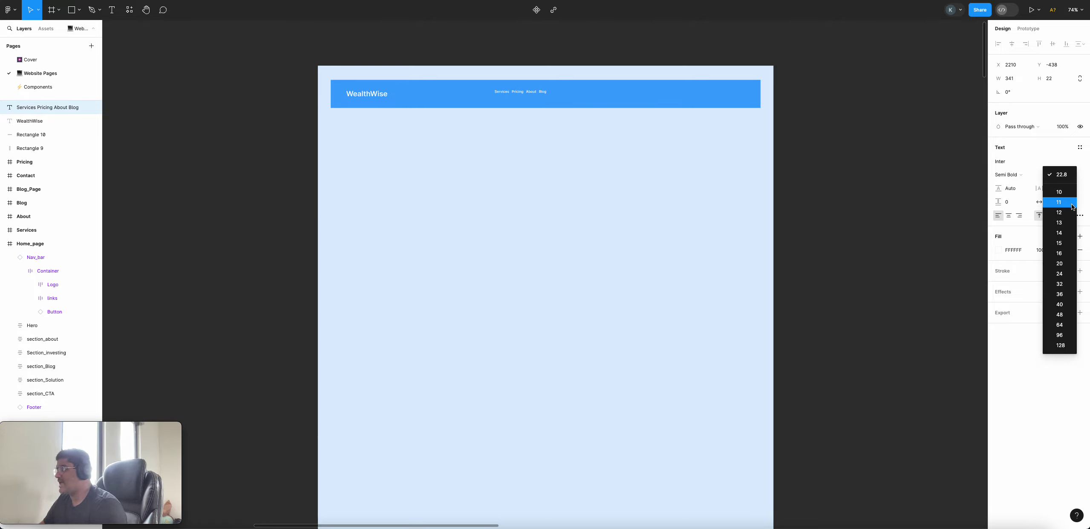
{"action": "left_click", "coordinate": [1060, 175]}
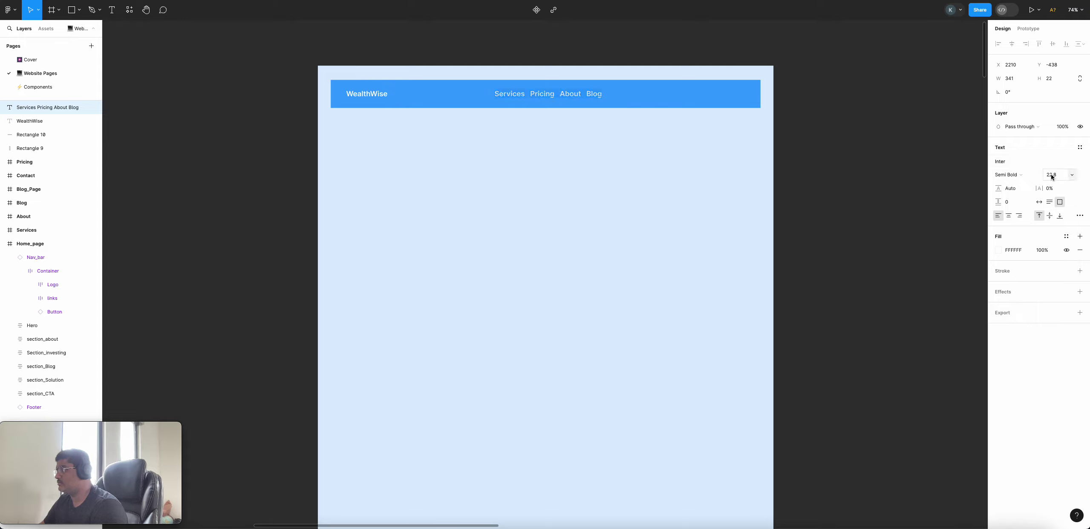
{"action": "left_click", "coordinate": [1049, 176]}
{"action": "key", "text": "BackSpace"}
{"action": "key", "text": "BackSpace"}
{"action": "key", "text": "BackSpace"}
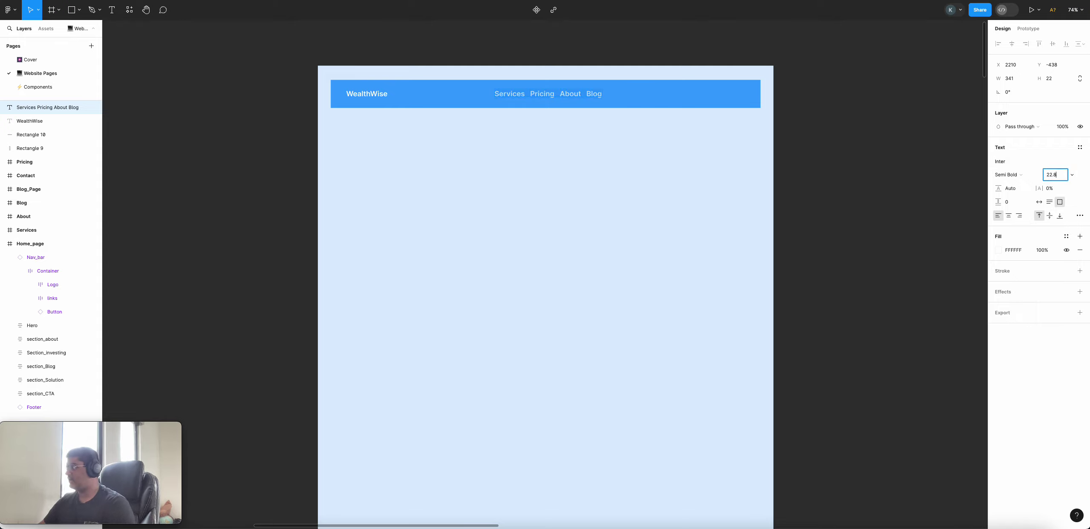
{"action": "type", "text": "0"}
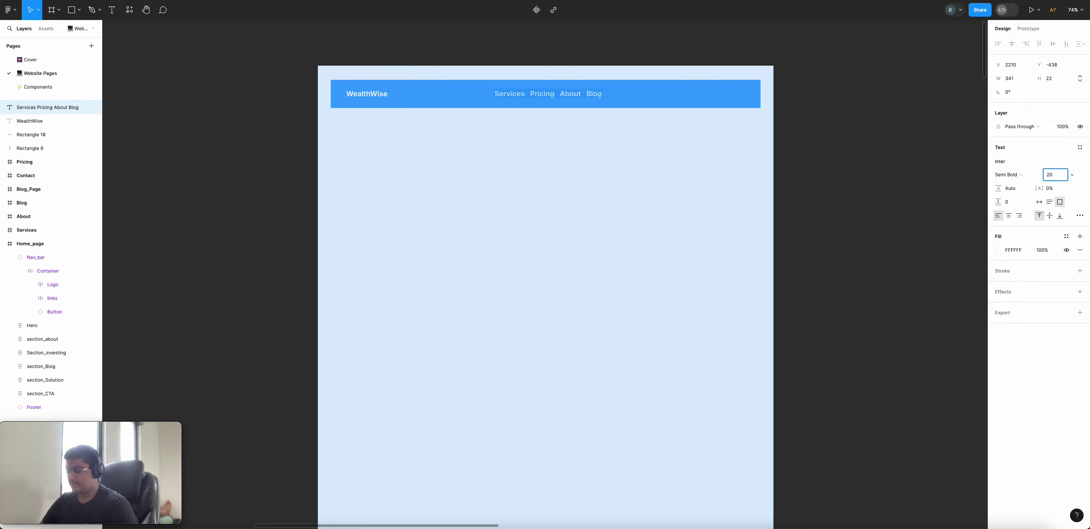
{"action": "type", "text": "18"}
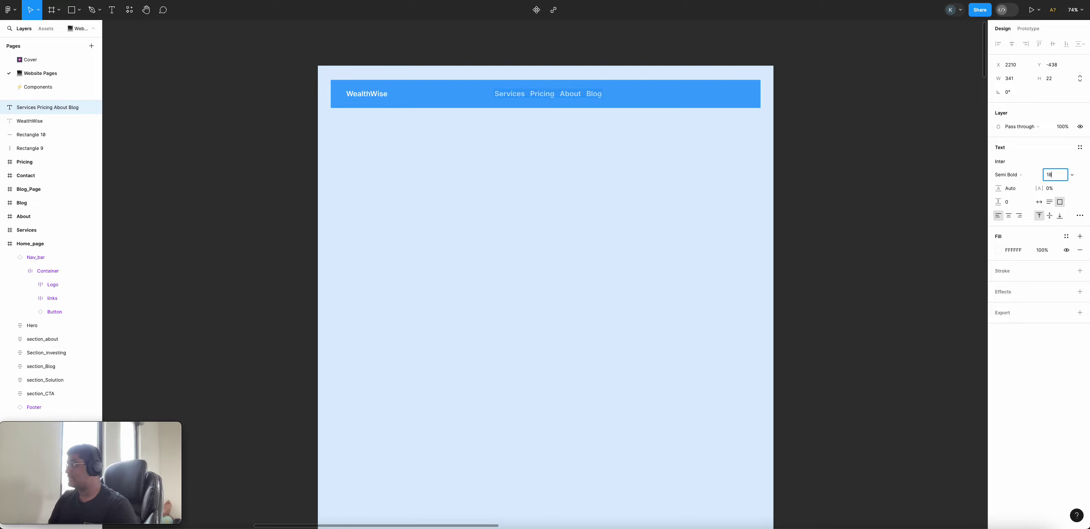
{"action": "key", "text": "Return"}
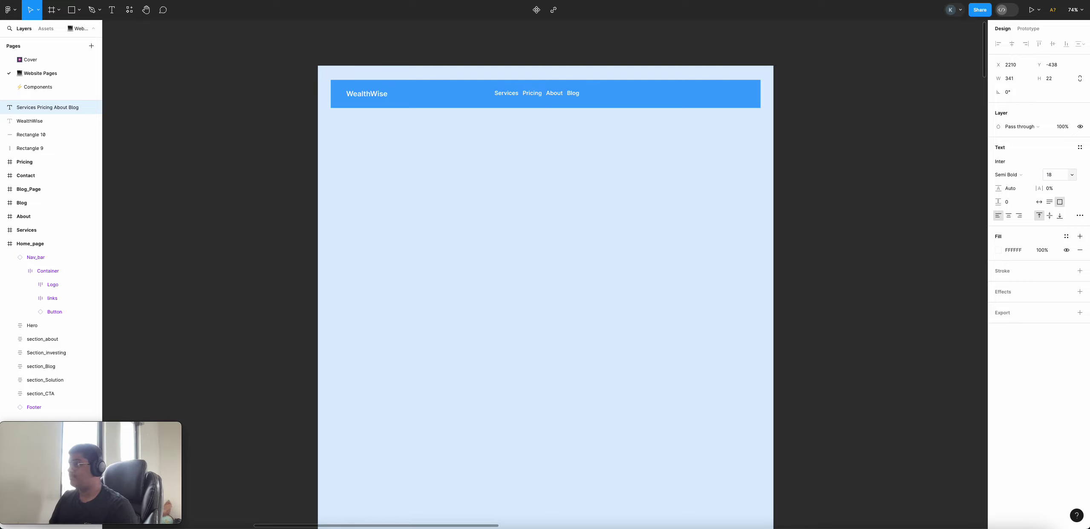
{"action": "left_click", "coordinate": [1020, 176]}
{"action": "left_click", "coordinate": [1022, 154]}
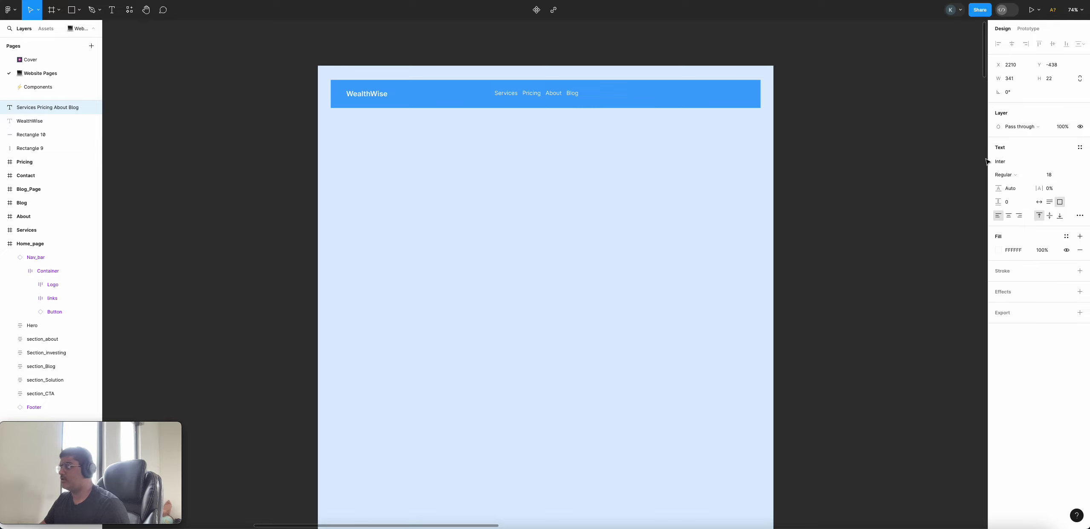
{"action": "left_click", "coordinate": [854, 179]}
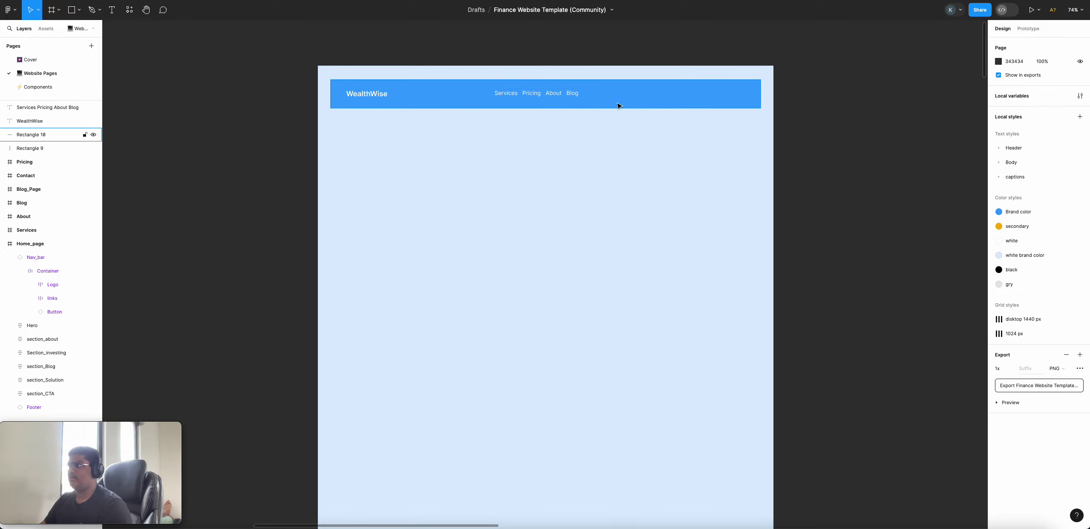
- Draw a rectangle at the nav bar's right end for the Contact button
{"action": "scroll", "coordinate": [620, 103], "scroll_direction": "right", "scroll_amount": 3}
{"action": "scroll", "coordinate": [620, 103], "scroll_direction": "left", "scroll_amount": 15}
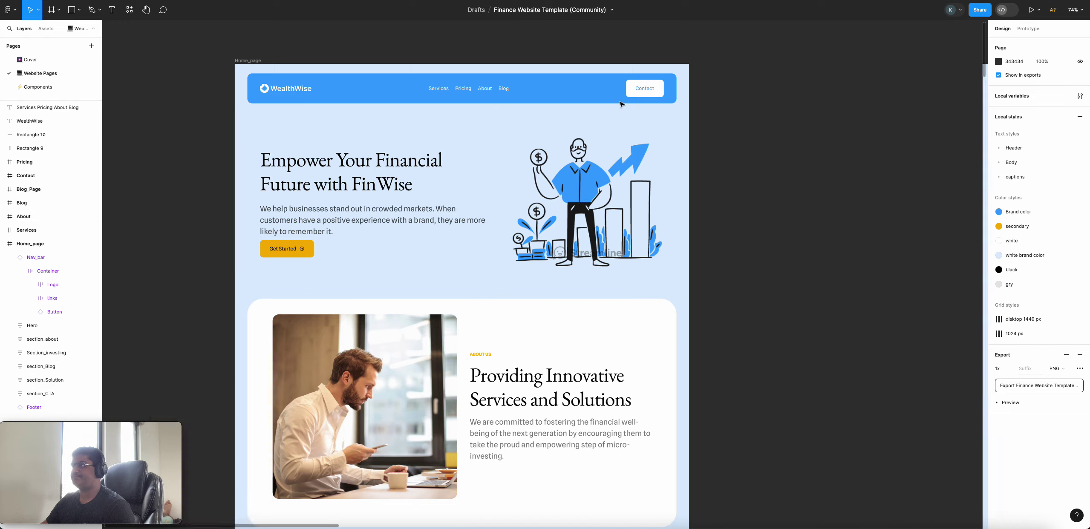
{"action": "scroll", "coordinate": [754, 76], "scroll_direction": "right", "scroll_amount": 15}
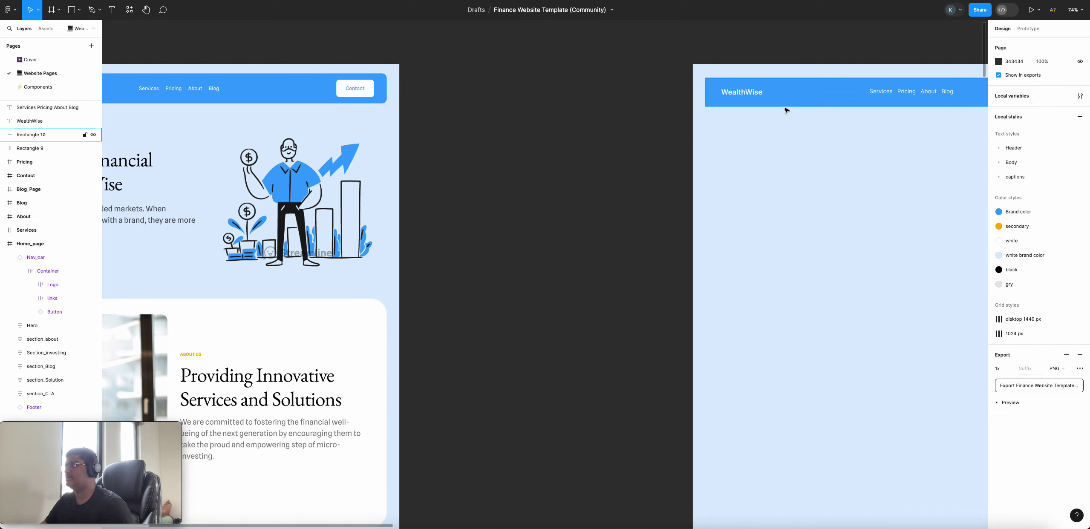
{"action": "scroll", "coordinate": [781, 85], "scroll_direction": "up", "scroll_amount": 3}
{"action": "scroll", "coordinate": [781, 85], "scroll_direction": "down", "scroll_amount": 3}
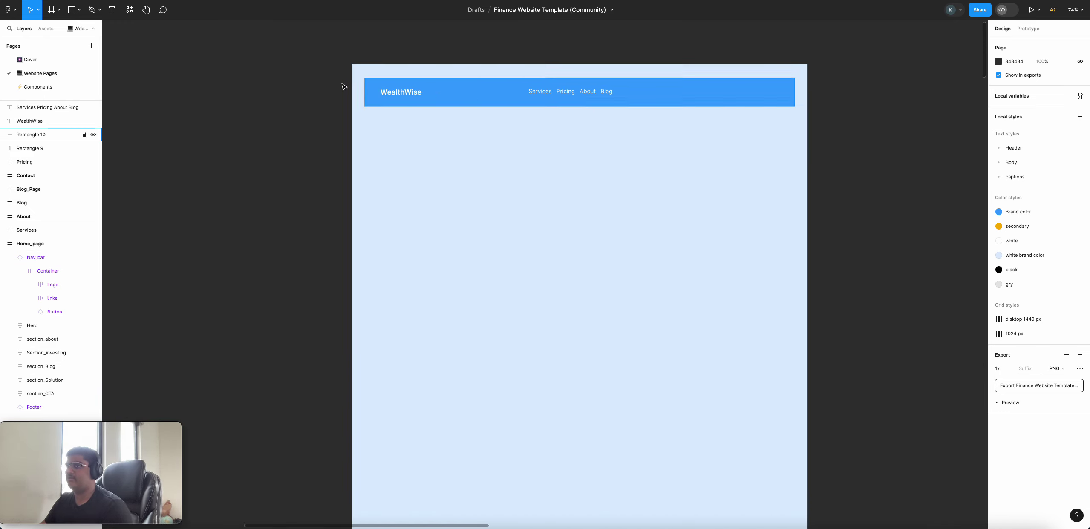
{"action": "left_click", "coordinate": [73, 11]}
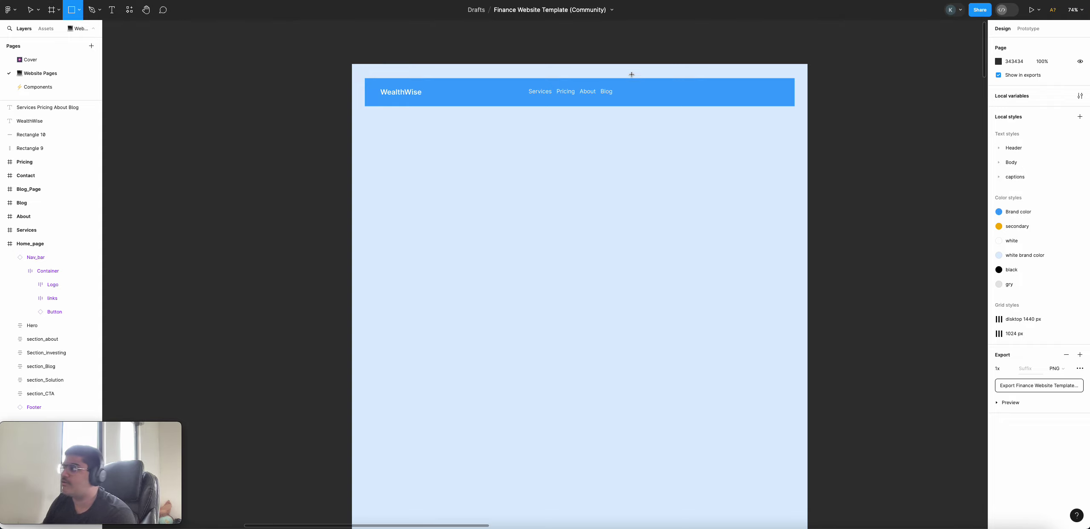
{"action": "mouse_move", "coordinate": [751, 87]}
{"action": "left_mouse_down"}
{"action": "mouse_move", "coordinate": [794, 108]}
{"action": "mouse_move", "coordinate": [764, 92]}
{"action": "left_mouse_up"}
{"action": "double_click", "coordinate": [765, 94]}
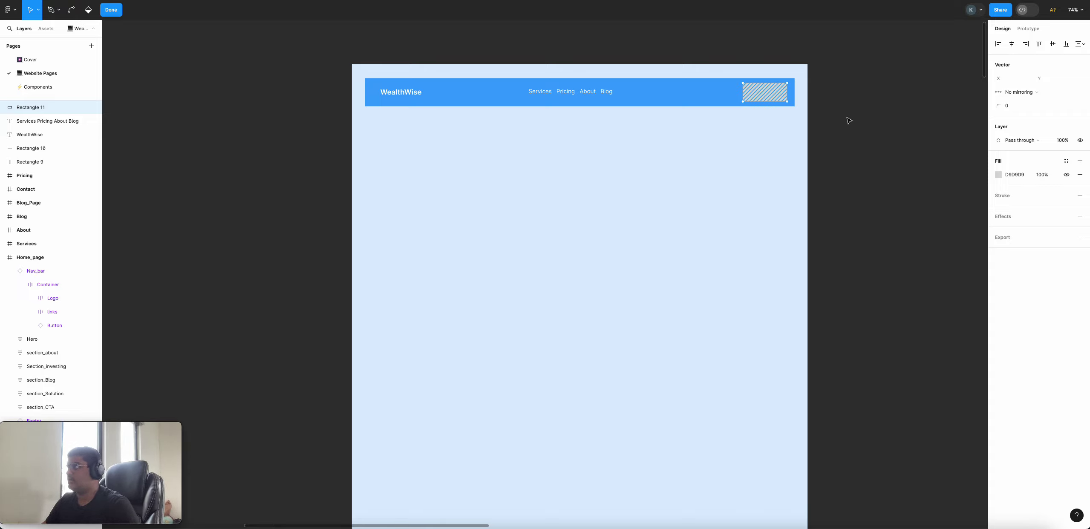
- Change the rectangle's fill from grey D9D9D9 to white FFFFFF
{"action": "left_click", "coordinate": [999, 175]}
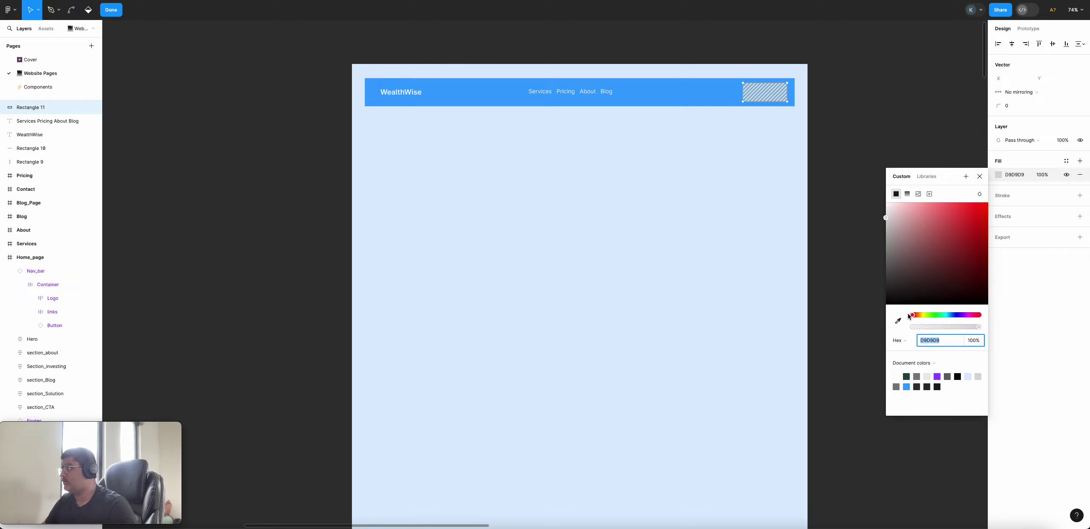
{"action": "left_click_drag", "start_coordinate": [907, 267], "coordinate": [848, 171]}
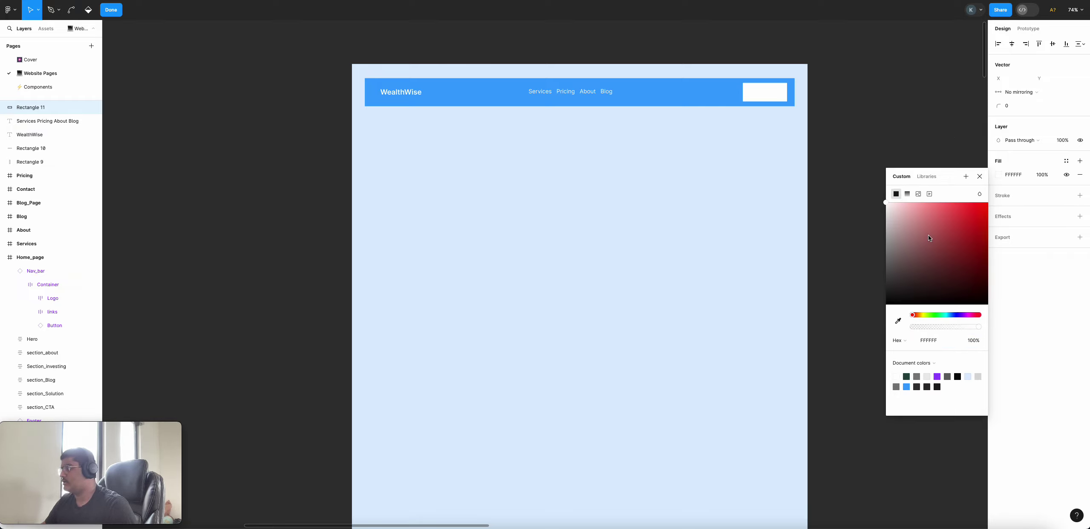
{"action": "left_click", "coordinate": [897, 320]}
{"action": "scroll", "coordinate": [833, 216], "scroll_direction": "down", "scroll_amount": 2}
{"action": "scroll", "coordinate": [833, 216], "scroll_direction": "up", "scroll_amount": 5}
{"action": "scroll", "coordinate": [833, 216], "scroll_direction": "left", "scroll_amount": 2}
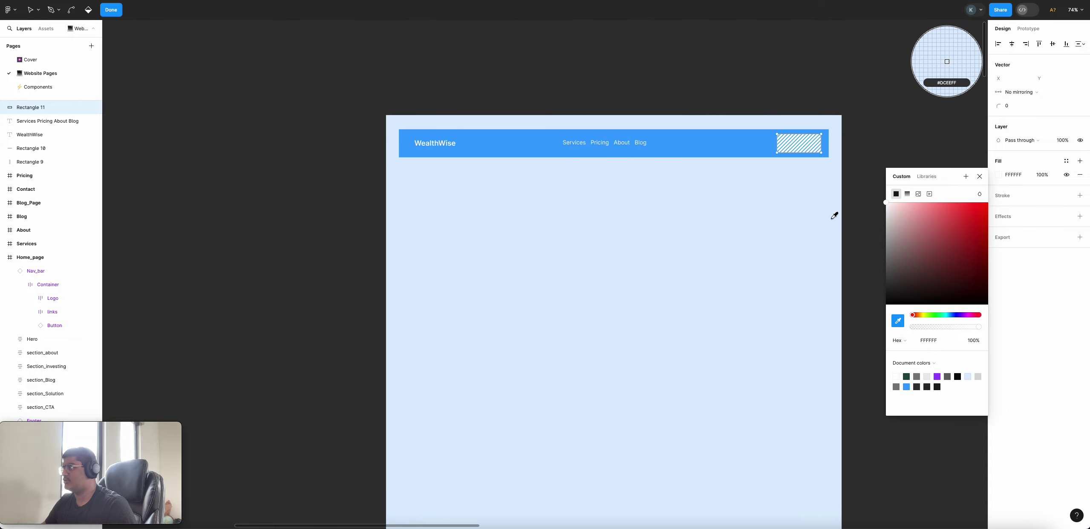
{"action": "scroll", "coordinate": [834, 216], "scroll_direction": "left", "scroll_amount": 5}
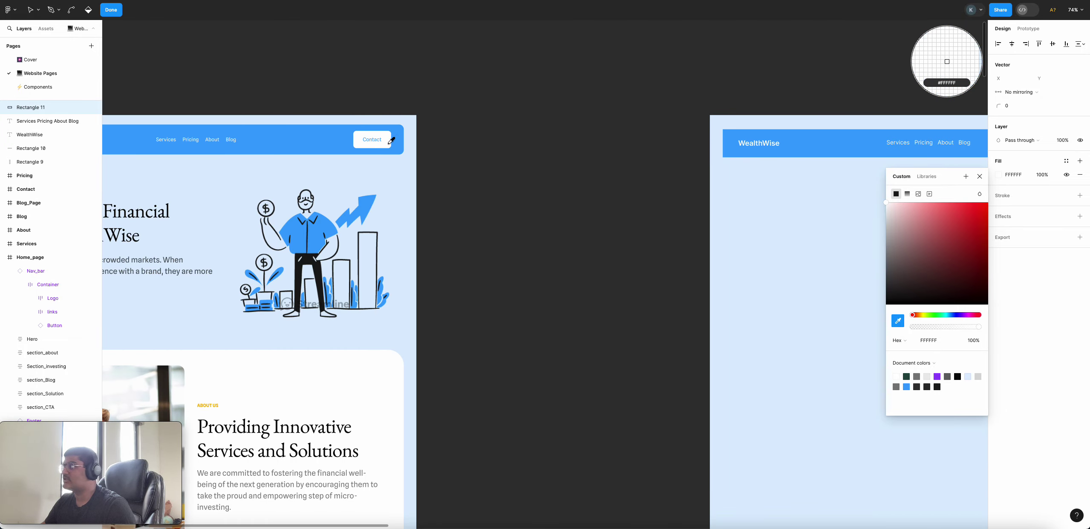
{"action": "key", "text": "Escape"}
{"action": "scroll", "coordinate": [732, 171], "scroll_direction": "right", "scroll_amount": 7}
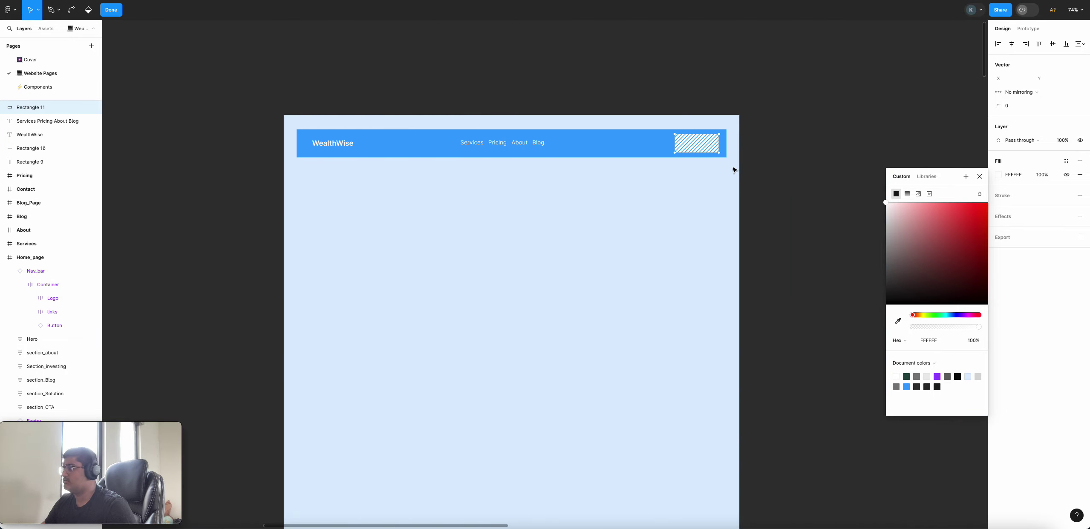
{"action": "scroll", "coordinate": [792, 160], "scroll_direction": "left", "scroll_amount": 1}
{"action": "left_click", "coordinate": [980, 176]}
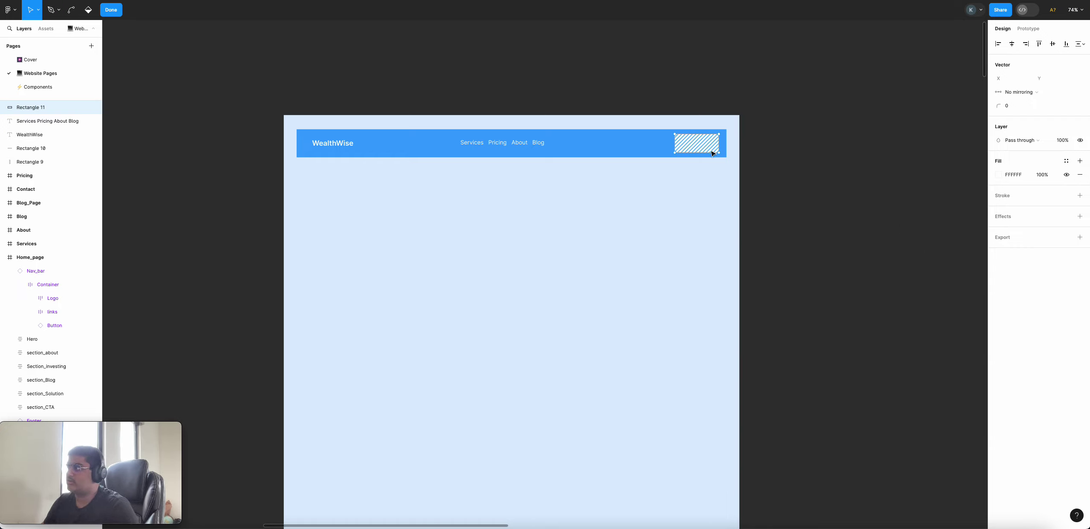
- Delete the Contact rectangle's white fill so it has no fill
{"action": "key", "text": "Delete"}
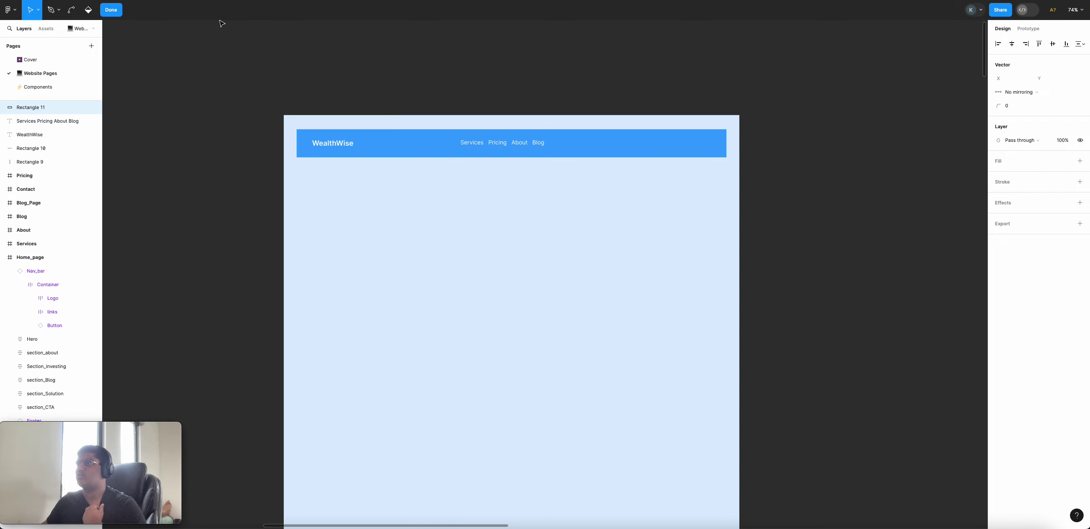
{"action": "scroll", "coordinate": [332, 51], "scroll_direction": "right", "scroll_amount": 3}
{"action": "scroll", "coordinate": [324, 42], "scroll_direction": "left", "scroll_amount": 10}
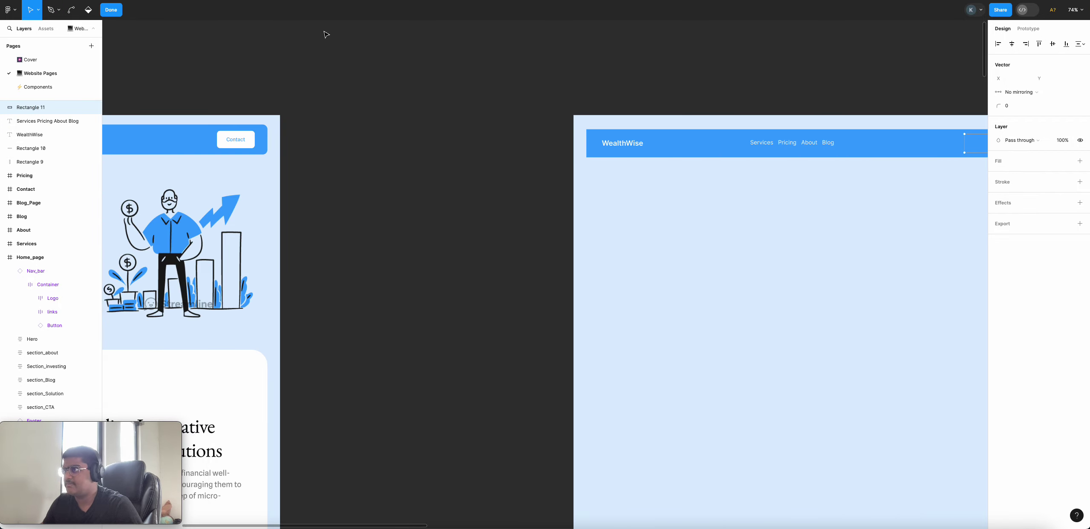
{"action": "key", "text": "Escape"}
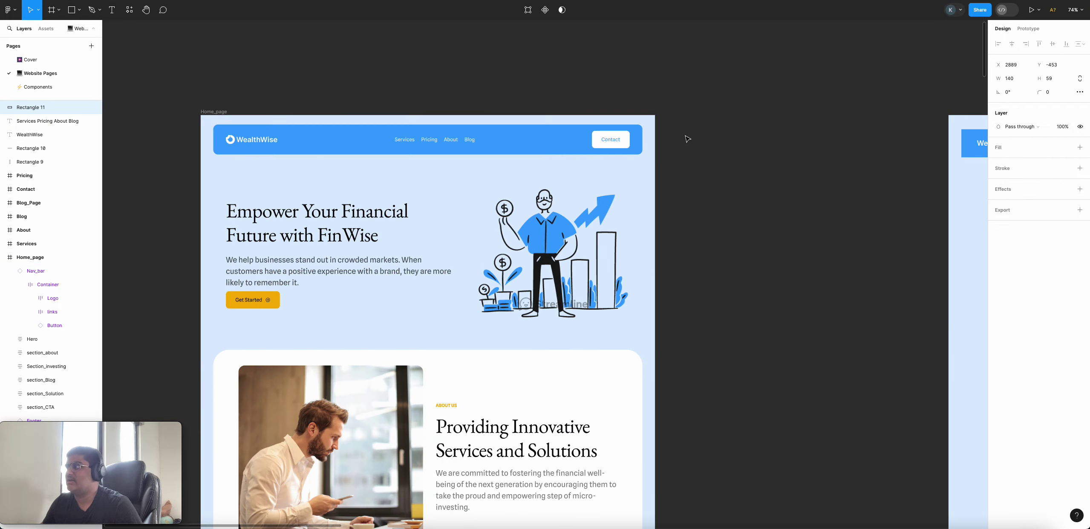
{"action": "key", "text": "Escape"}
- Add a 'Contact' text box at the nav bar's right end
{"action": "scroll", "coordinate": [703, 130], "scroll_direction": "right", "scroll_amount": 5}
{"action": "scroll", "coordinate": [703, 130], "scroll_direction": "right", "scroll_amount": 5}
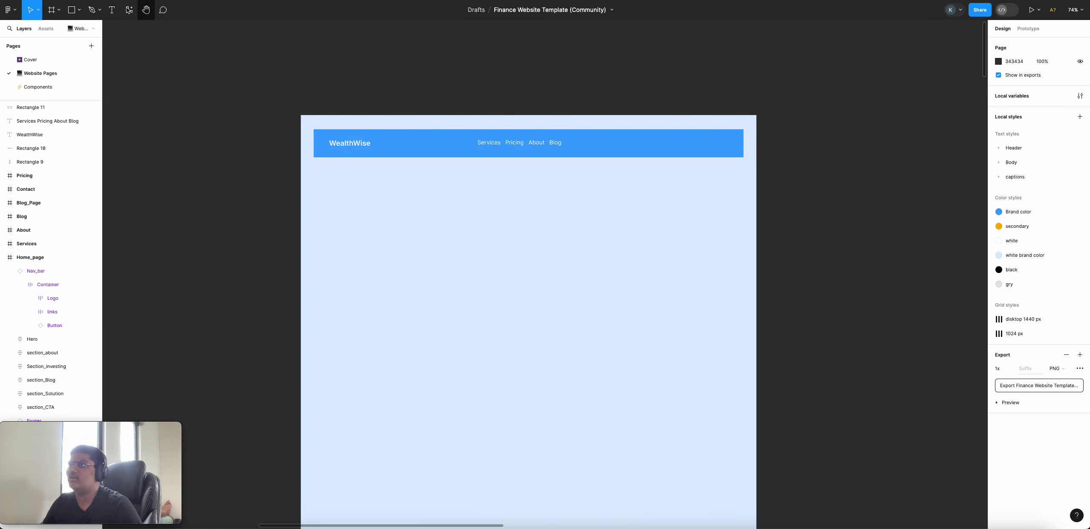
{"action": "left_click", "coordinate": [113, 9]}
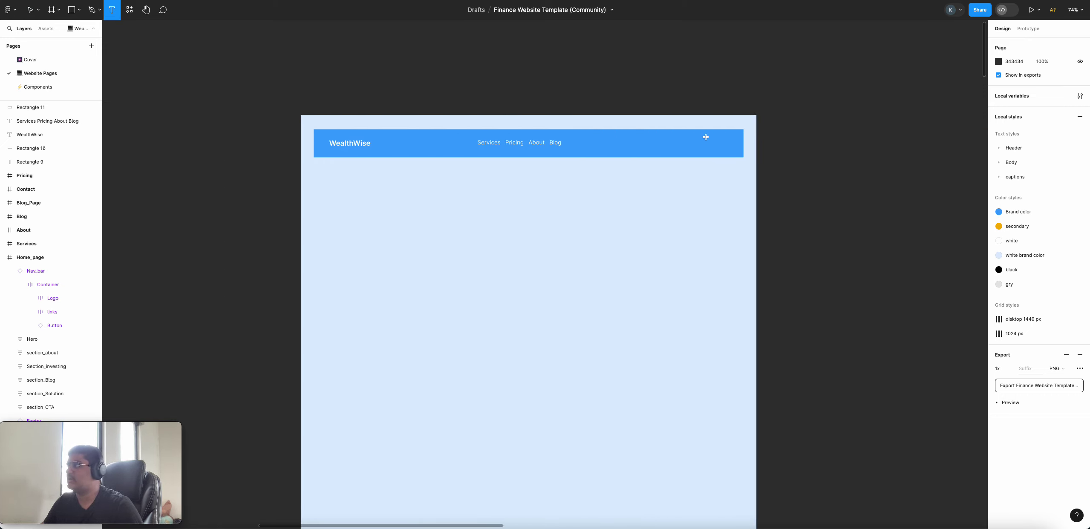
{"action": "left_click_drag", "start_coordinate": [705, 136], "coordinate": [740, 152]}
{"action": "key", "text": "Escape"}
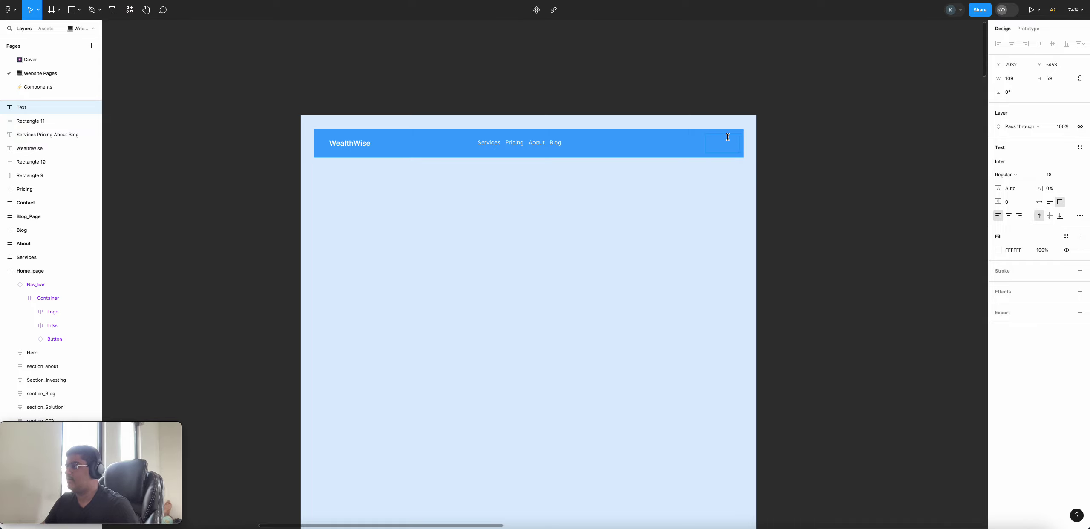
{"action": "type", "text": "Contact"}
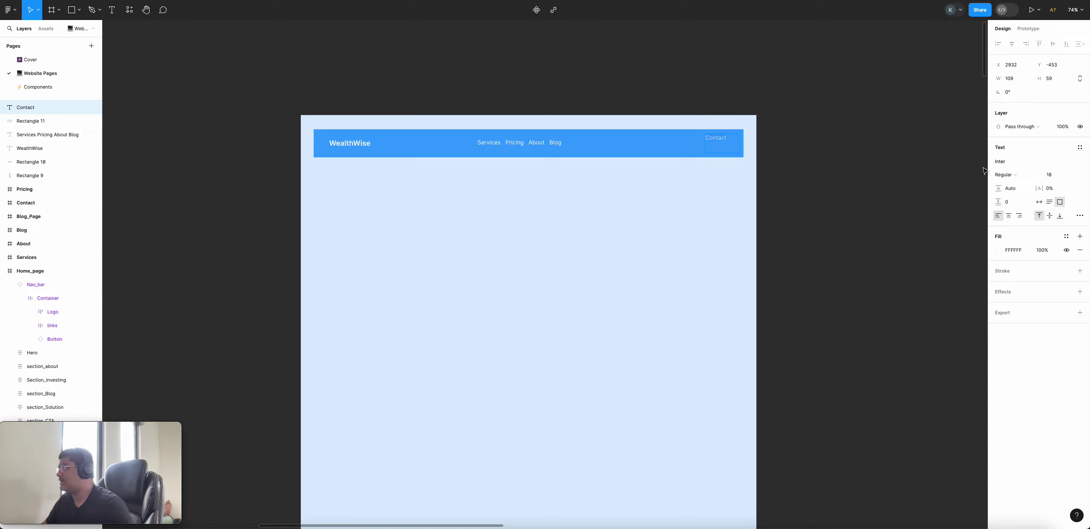
- Set Contact to Inter Black size 28 and widen its box to 136 × 59
{"action": "left_click", "coordinate": [1005, 174]}
{"action": "left_click", "coordinate": [1028, 225]}
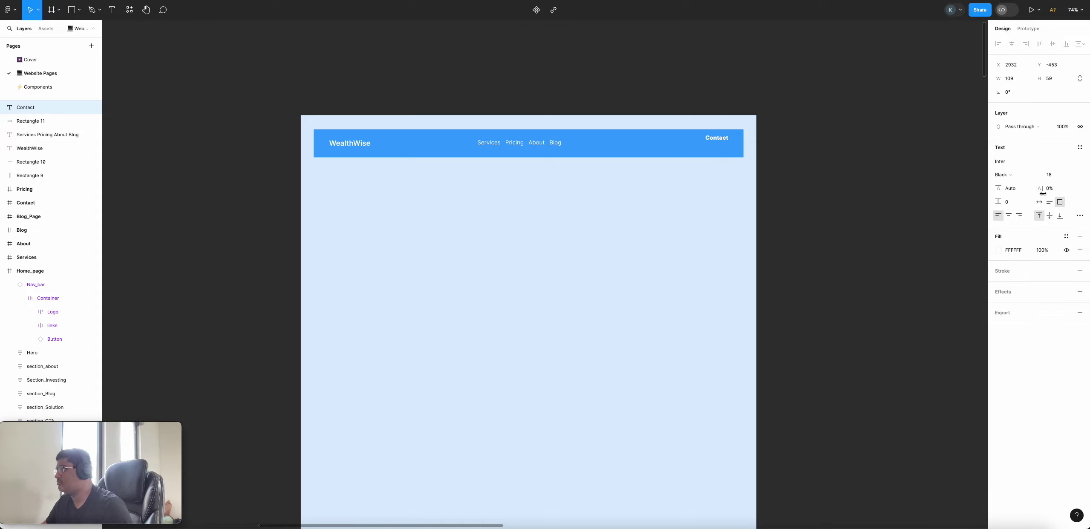
{"action": "left_click", "coordinate": [1002, 165]}
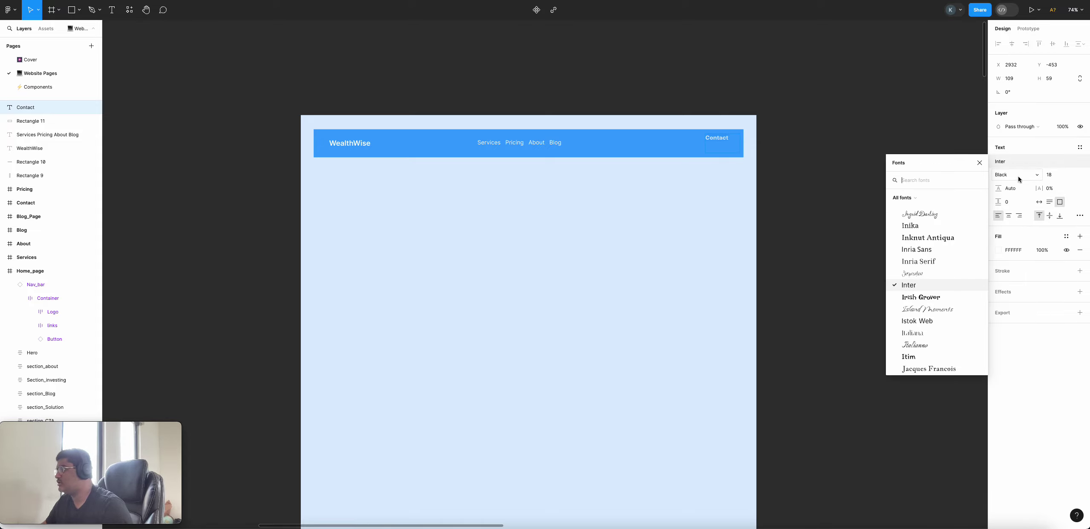
{"action": "left_click", "coordinate": [1054, 177]}
{"action": "left_click", "coordinate": [1068, 175]}
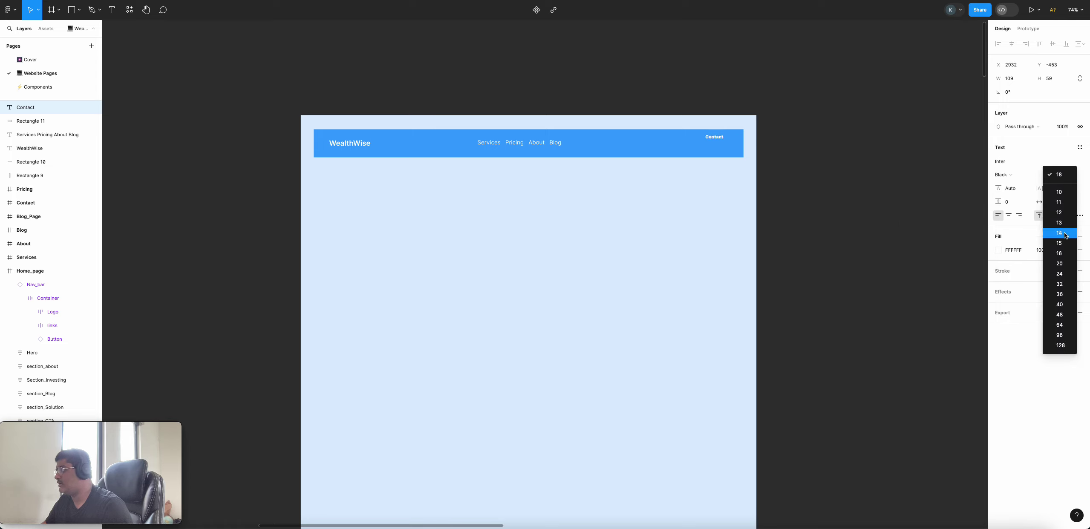
{"action": "left_click", "coordinate": [1064, 278]}
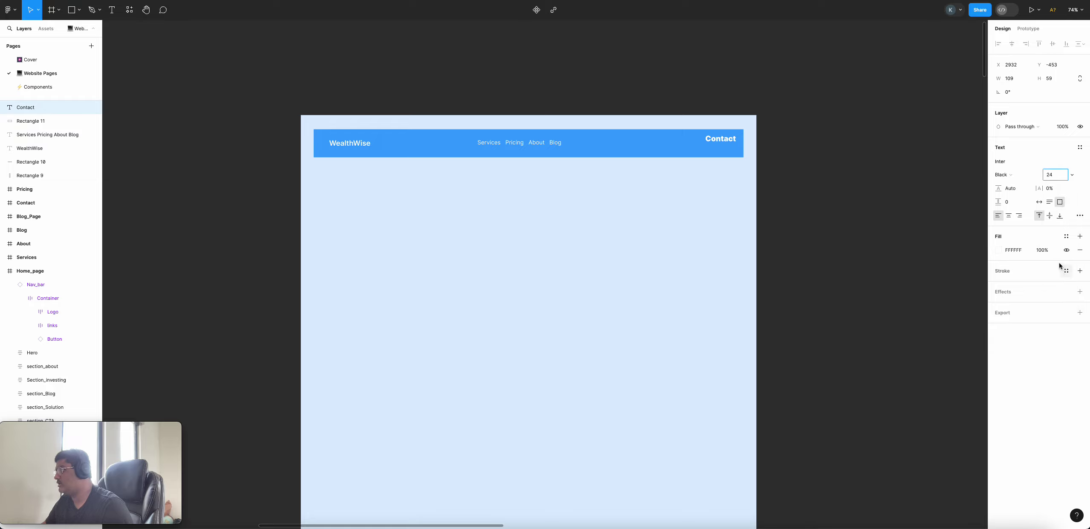
{"action": "type", "text": "28"}
{"action": "key", "text": "Return"}
{"action": "double_click", "coordinate": [726, 151]}
{"action": "key", "text": "Escape"}
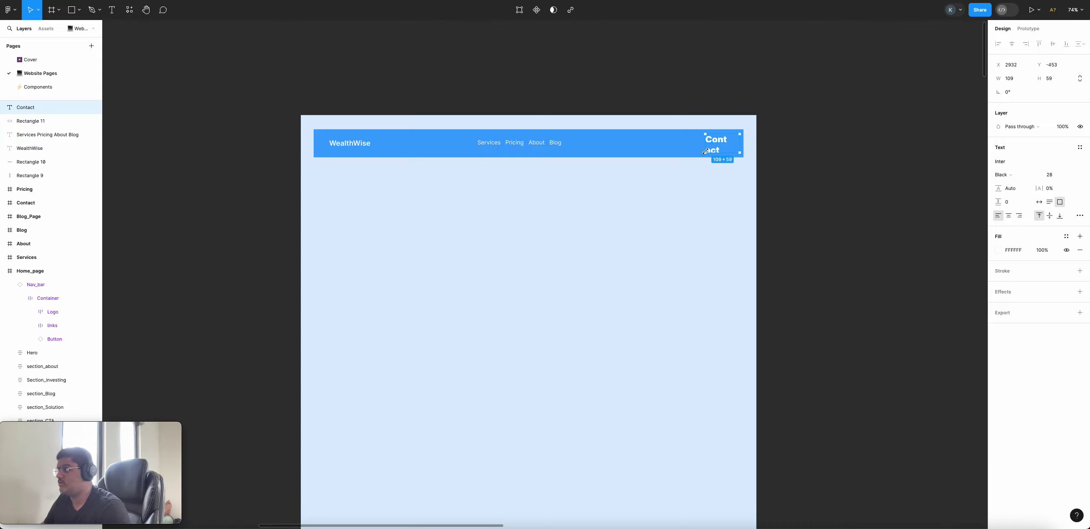
{"action": "left_click_drag", "start_coordinate": [705, 151], "coordinate": [695, 152]}
- Centre the Contact label horizontally and vertically within its 136 × 59 text box
{"action": "double_click", "coordinate": [723, 139]}
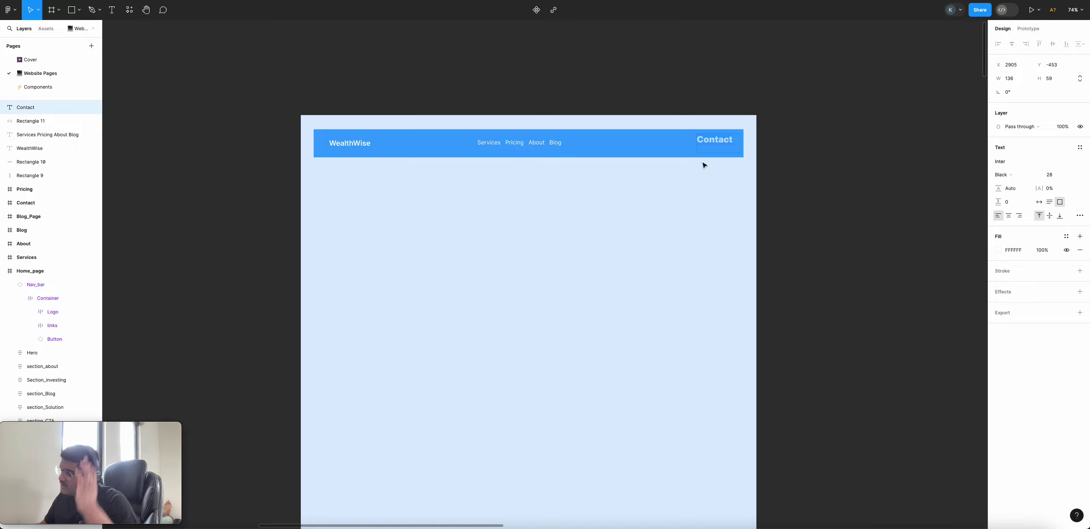
{"action": "scroll", "coordinate": [707, 169], "scroll_direction": "down", "scroll_amount": 5}
{"action": "scroll", "coordinate": [710, 167], "scroll_direction": "up", "scroll_amount": 4}
{"action": "scroll", "coordinate": [625, 134], "scroll_direction": "down", "scroll_amount": 3}
{"action": "scroll", "coordinate": [625, 134], "scroll_direction": "up", "scroll_amount": 3}
{"action": "scroll", "coordinate": [625, 134], "scroll_direction": "right", "scroll_amount": 3}
{"action": "scroll", "coordinate": [544, 132], "scroll_direction": "left", "scroll_amount": 6}
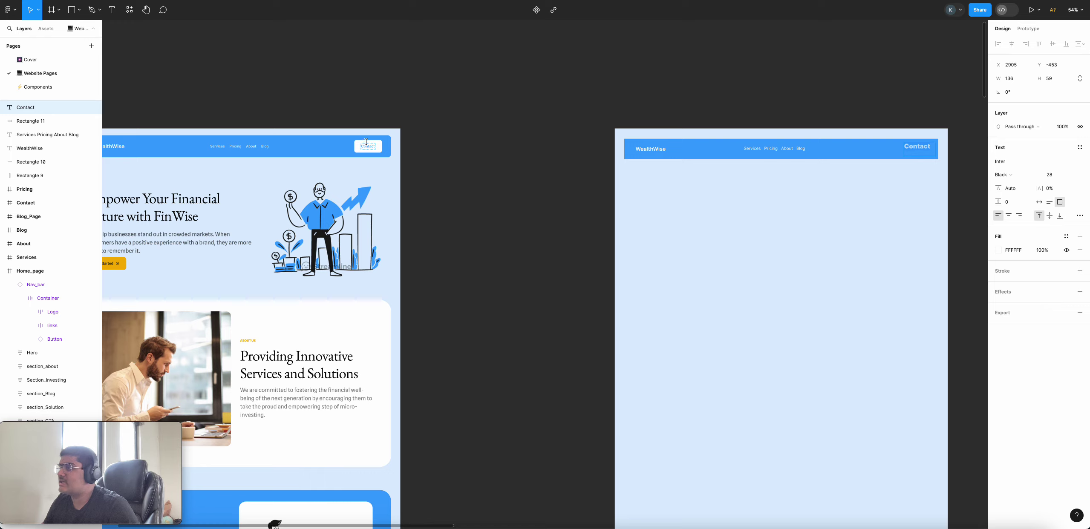
{"action": "scroll", "coordinate": [923, 147], "scroll_direction": "left", "scroll_amount": 2}
{"action": "scroll", "coordinate": [923, 148], "scroll_direction": "right", "scroll_amount": 2}
{"action": "scroll", "coordinate": [904, 170], "scroll_direction": "right", "scroll_amount": 5}
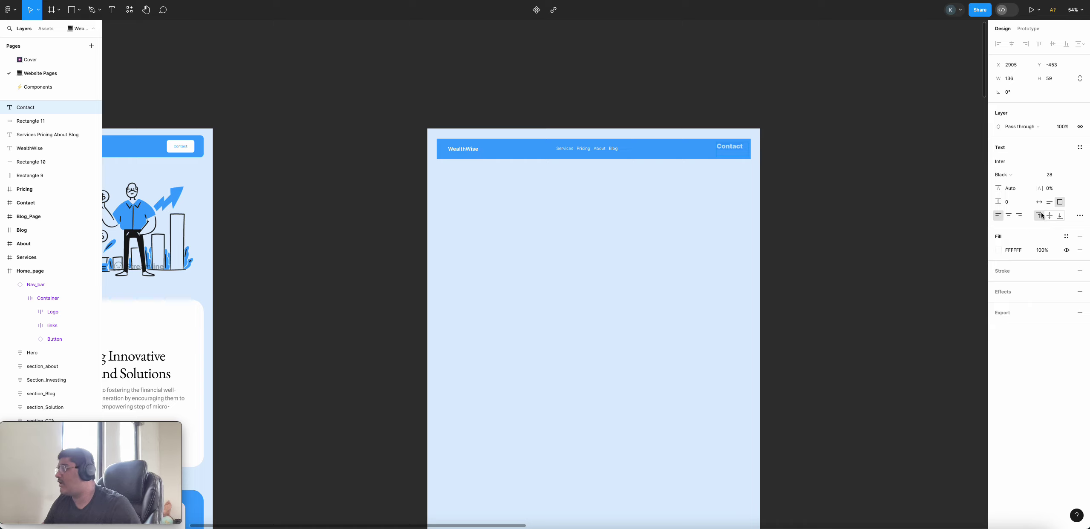
{"action": "left_click", "coordinate": [1008, 217]}
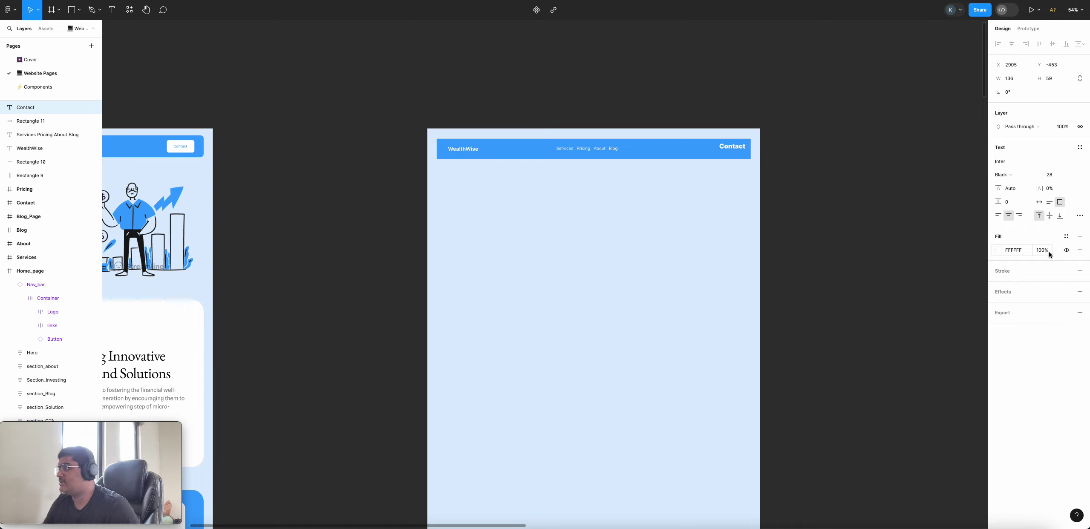
{"action": "left_click", "coordinate": [1050, 216]}
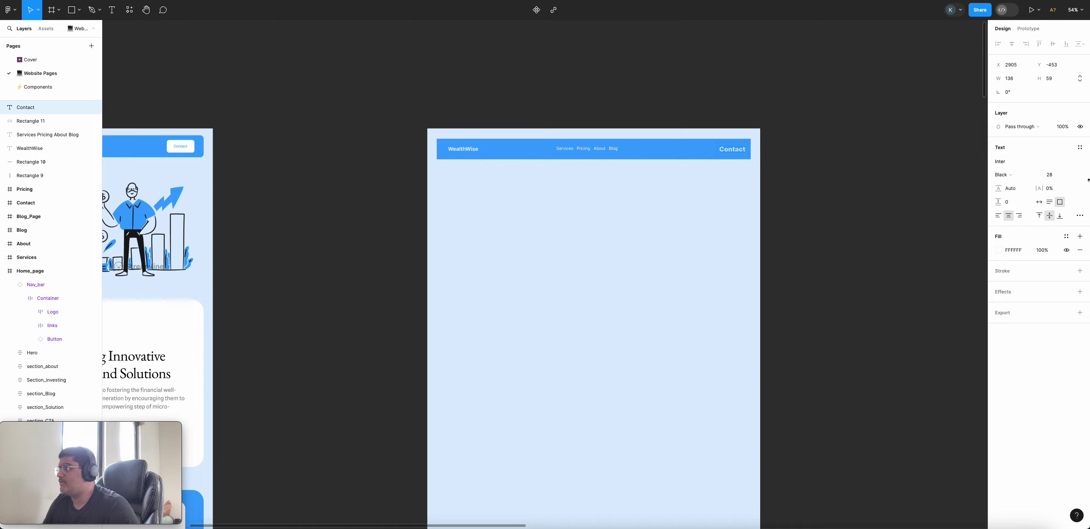
- Set the Contact label's font to Inter Light, undoing a trial switch to Inika
{"action": "double_click", "coordinate": [179, 147]}
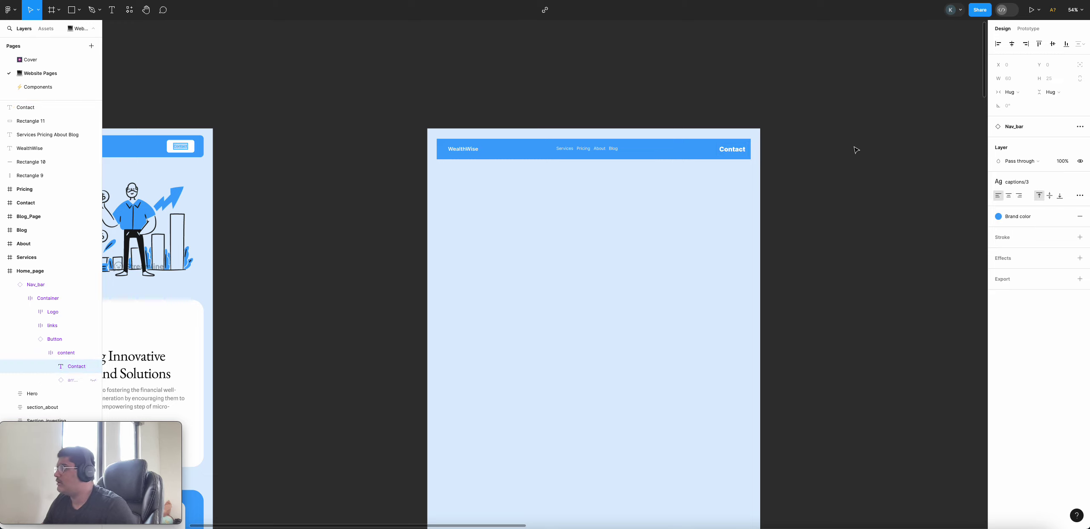
{"action": "left_click", "coordinate": [733, 149]}
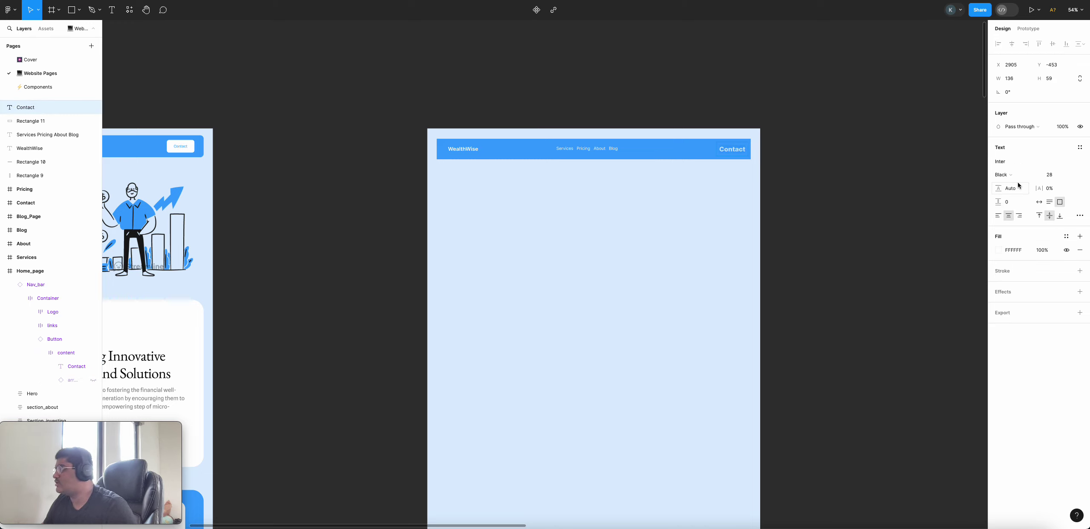
{"action": "left_click", "coordinate": [1021, 182]}
{"action": "left_click", "coordinate": [1020, 113]}
{"action": "left_click", "coordinate": [1001, 163]}
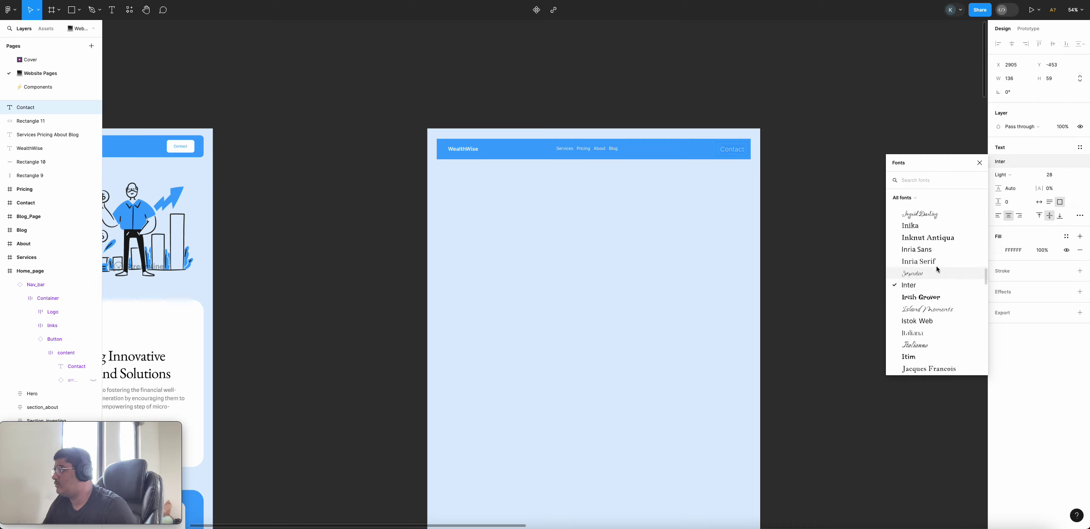
{"action": "left_click", "coordinate": [909, 226]}
{"action": "left_click", "coordinate": [1025, 178]}
{"action": "key", "text": "ctrl+z"}
{"action": "left_click", "coordinate": [1044, 156]}
{"action": "left_click", "coordinate": [1006, 175]}
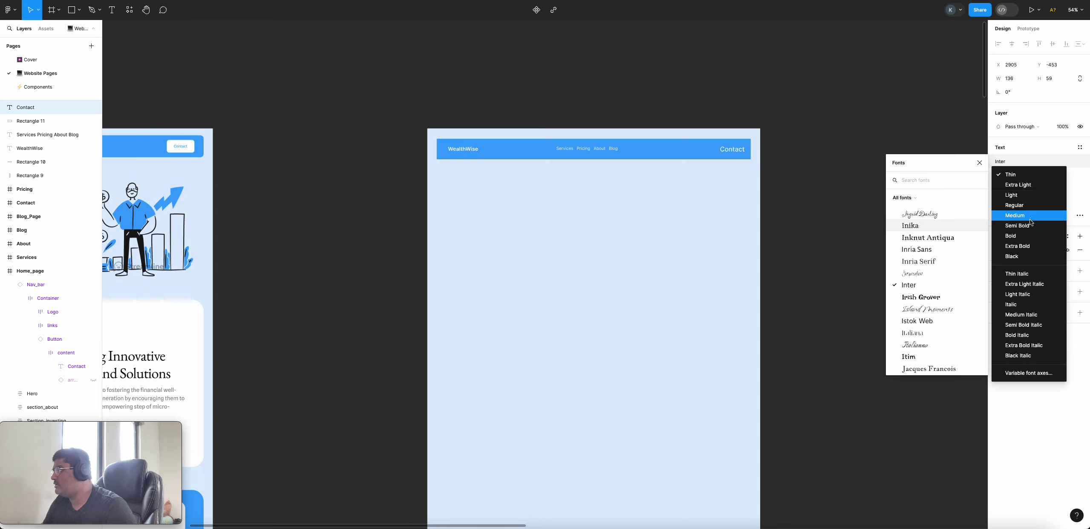
{"action": "left_click", "coordinate": [1025, 202]}
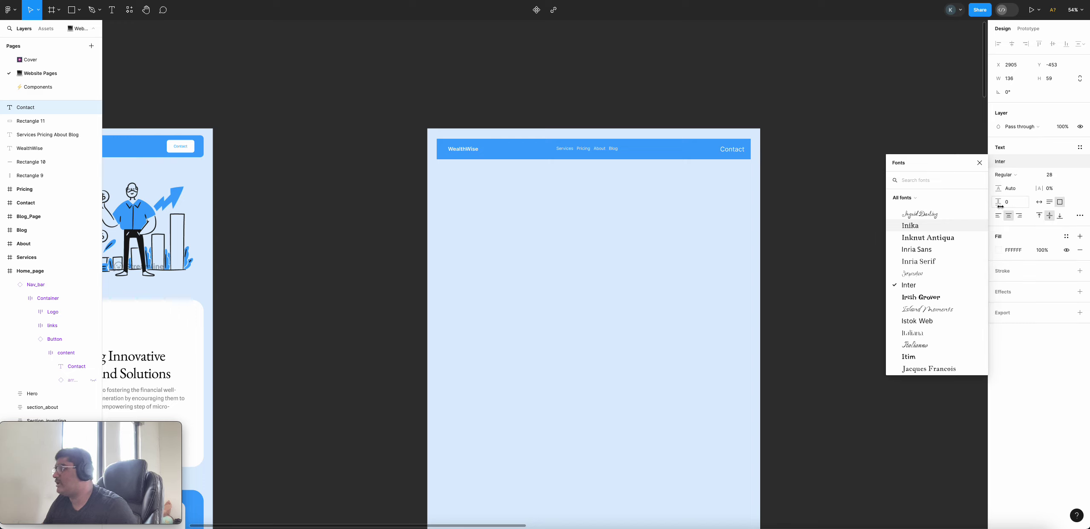
- Change the Contact label's font size to 20 and deselect it
{"action": "left_click", "coordinate": [1052, 175]}
{"action": "type", "text": "20"}
{"action": "key", "text": "Return"}
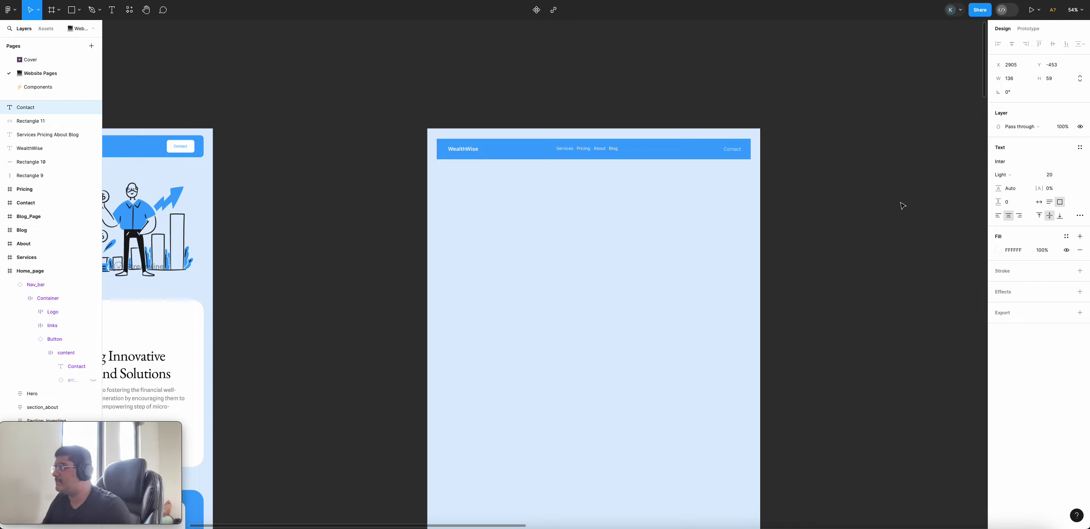
{"action": "left_click", "coordinate": [810, 187]}
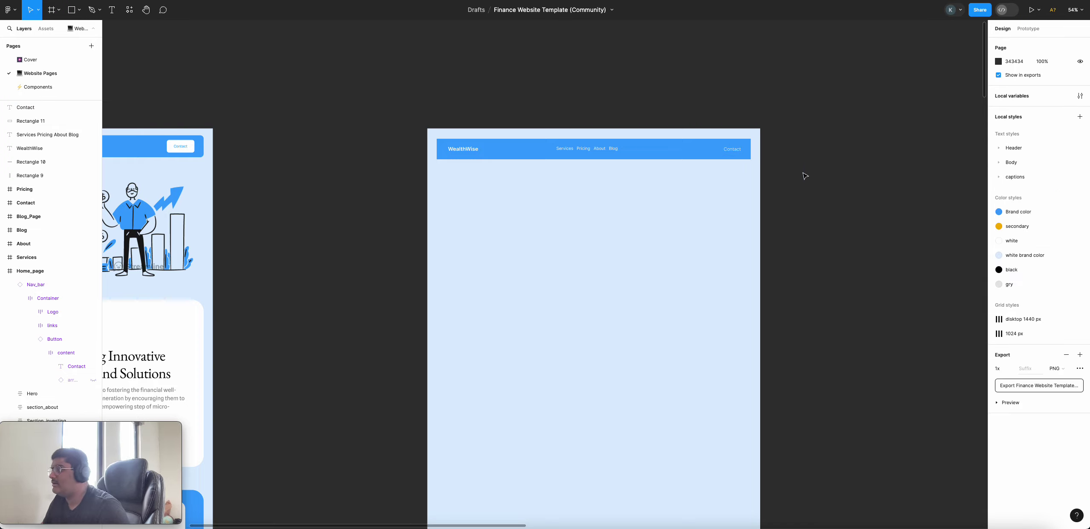
- Sample a page colour for the Contact text fill, which stays white FFFFFF
{"action": "left_click", "coordinate": [741, 156]}
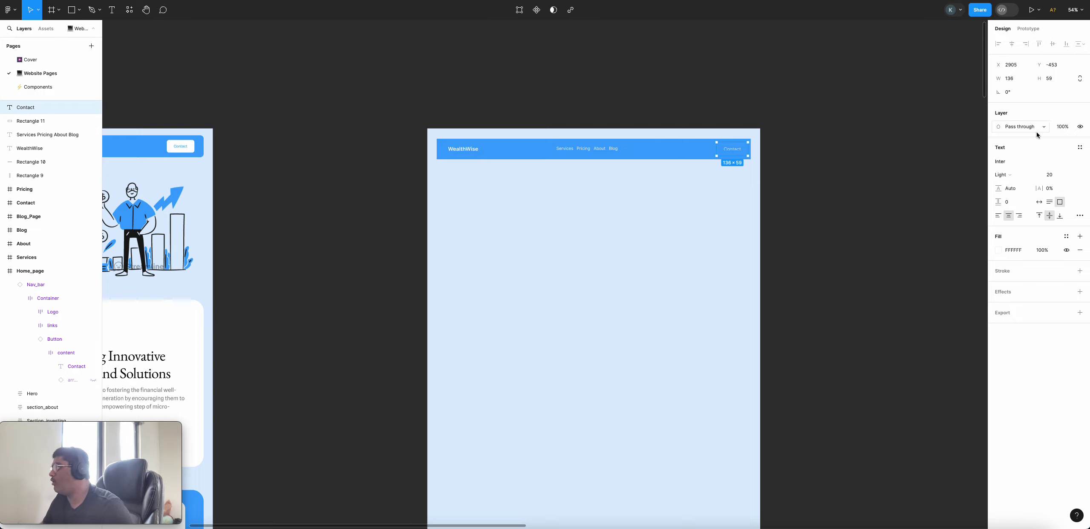
{"action": "left_click", "coordinate": [998, 250]}
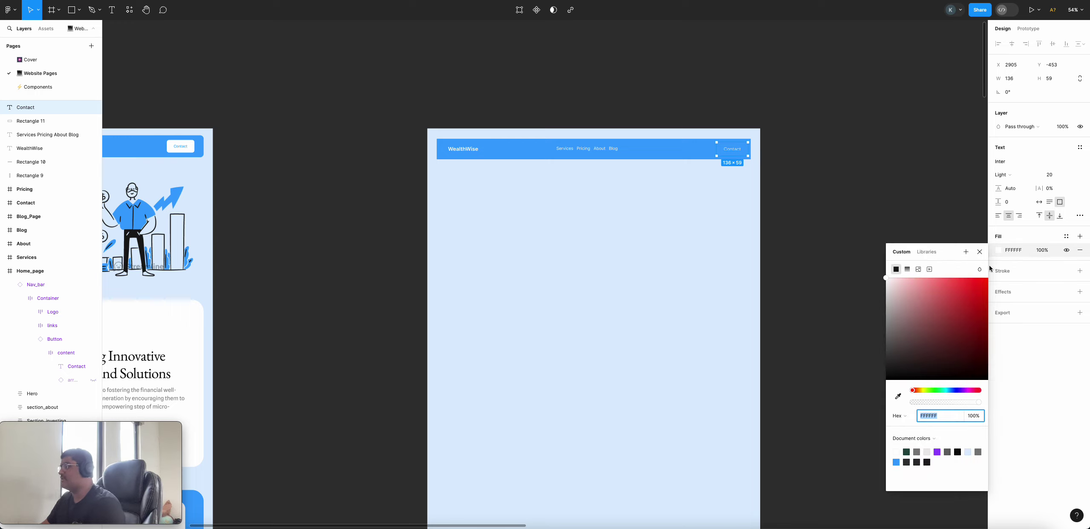
{"action": "left_click", "coordinate": [898, 398]}
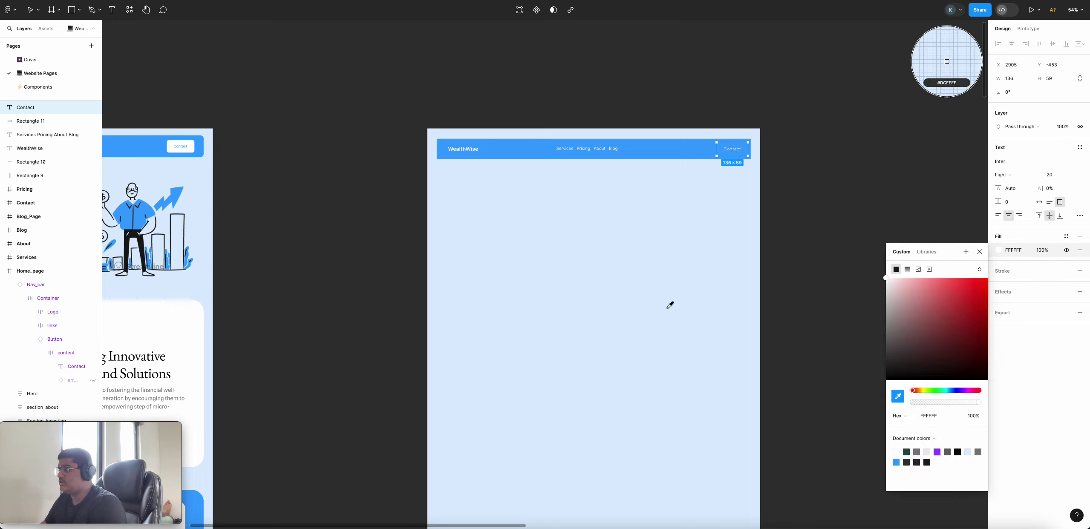
{"action": "left_click", "coordinate": [191, 148]}
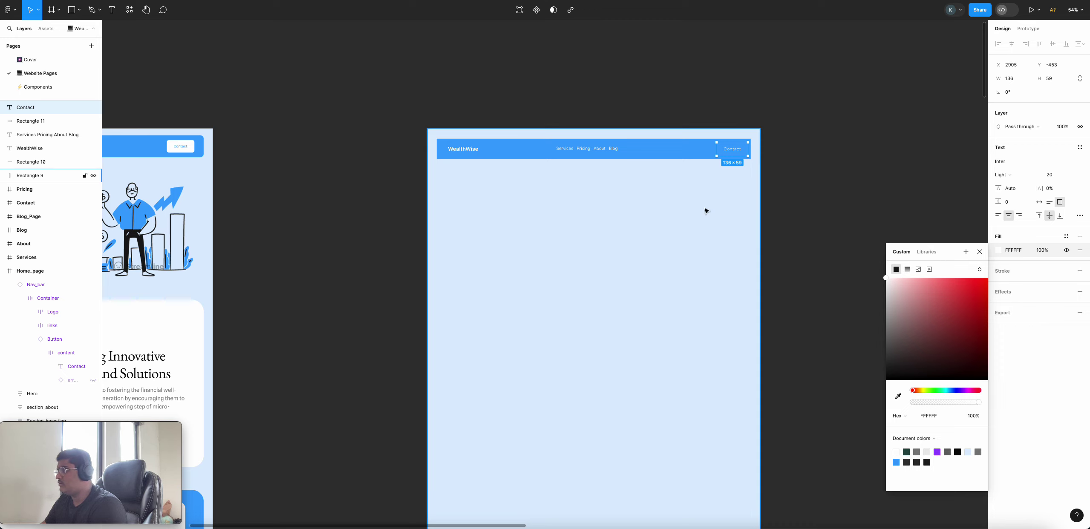
{"action": "left_click", "coordinate": [795, 180]}
- Reselect the Contact text, zoom in, and briefly enter then exit its text editing
{"action": "left_click", "coordinate": [741, 153]}
{"action": "scroll", "coordinate": [741, 153], "scroll_direction": "up", "scroll_amount": 3}
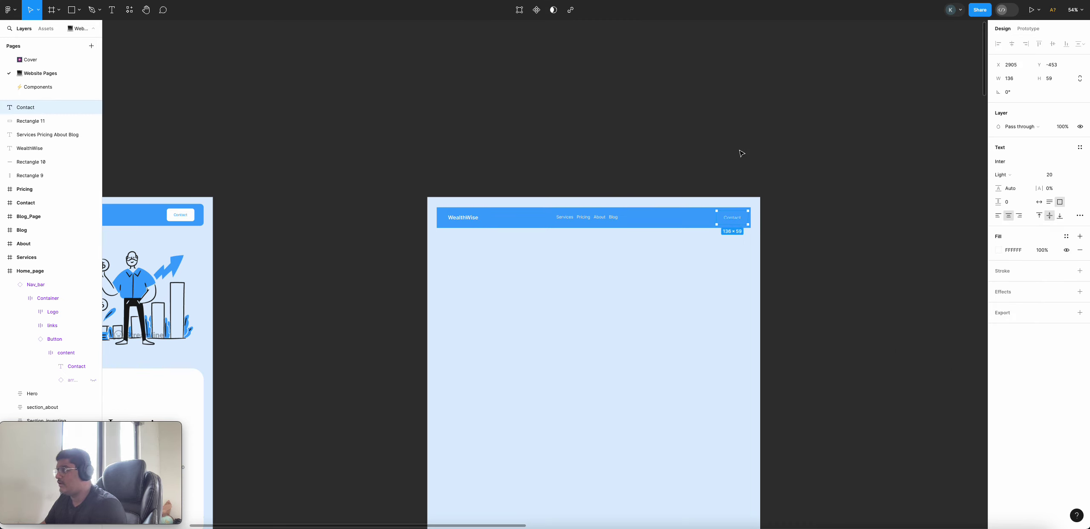
{"action": "scroll", "coordinate": [734, 247], "scroll_direction": "up", "scroll_amount": 6}
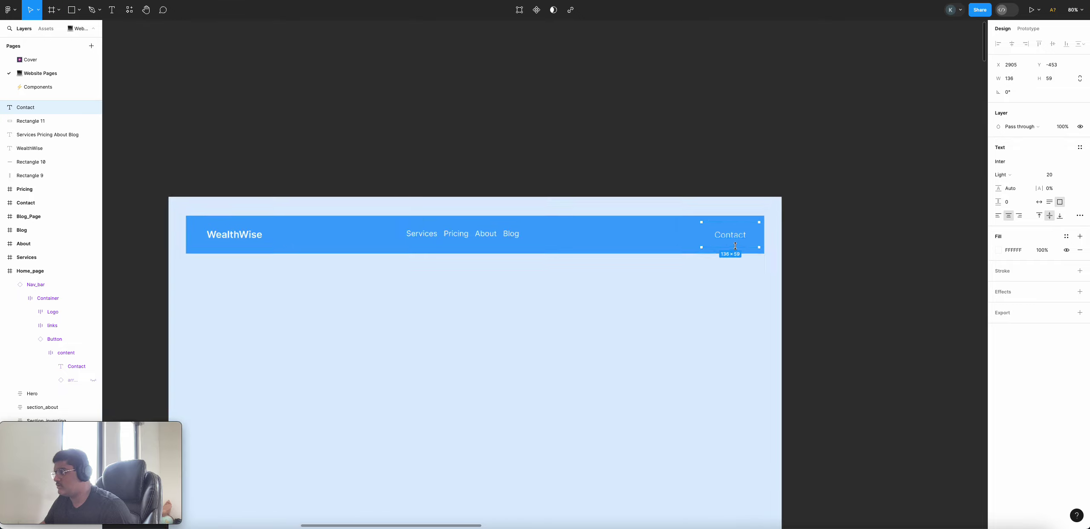
{"action": "left_click", "coordinate": [834, 212]}
{"action": "left_click", "coordinate": [754, 236]}
{"action": "key", "text": "Return"}
{"action": "key", "text": "Escape"}
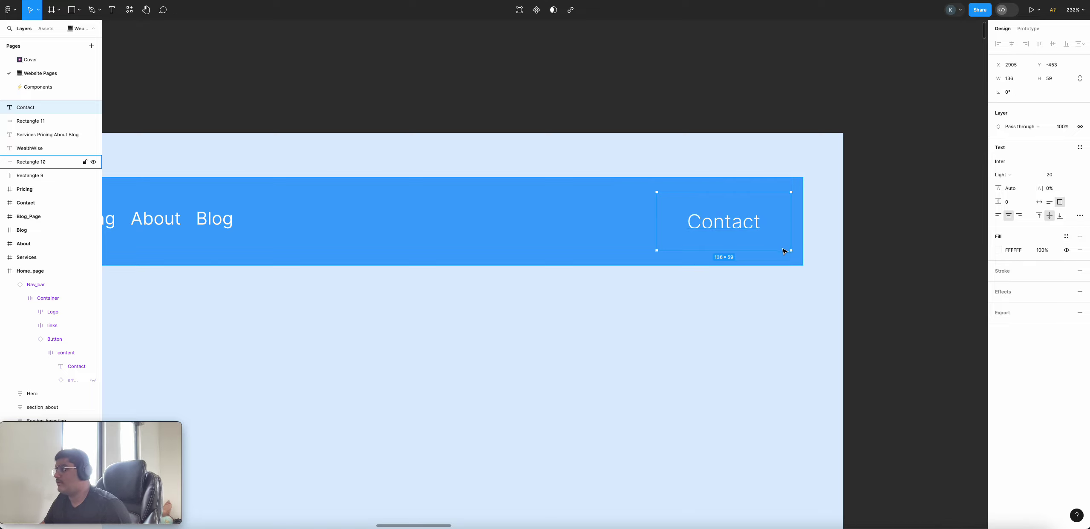
- Move the Contact text below the nav bar and draw a 102 × 51 rectangle at the bar's right end
{"action": "left_click_drag", "start_coordinate": [784, 238], "coordinate": [788, 357]}
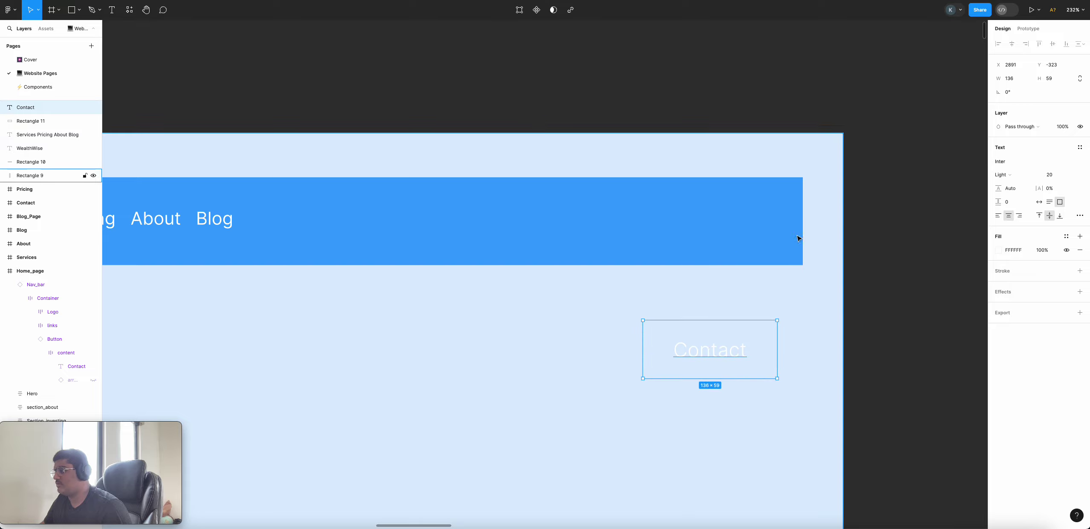
{"action": "left_click", "coordinate": [71, 9]}
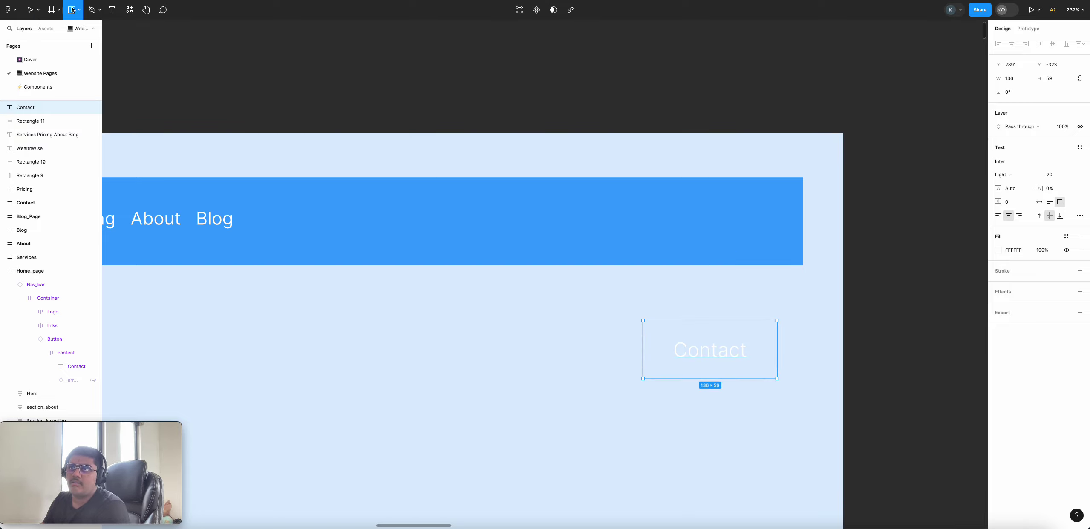
{"action": "left_click_drag", "start_coordinate": [696, 192], "coordinate": [798, 242]}
{"action": "left_click", "coordinate": [752, 318]}
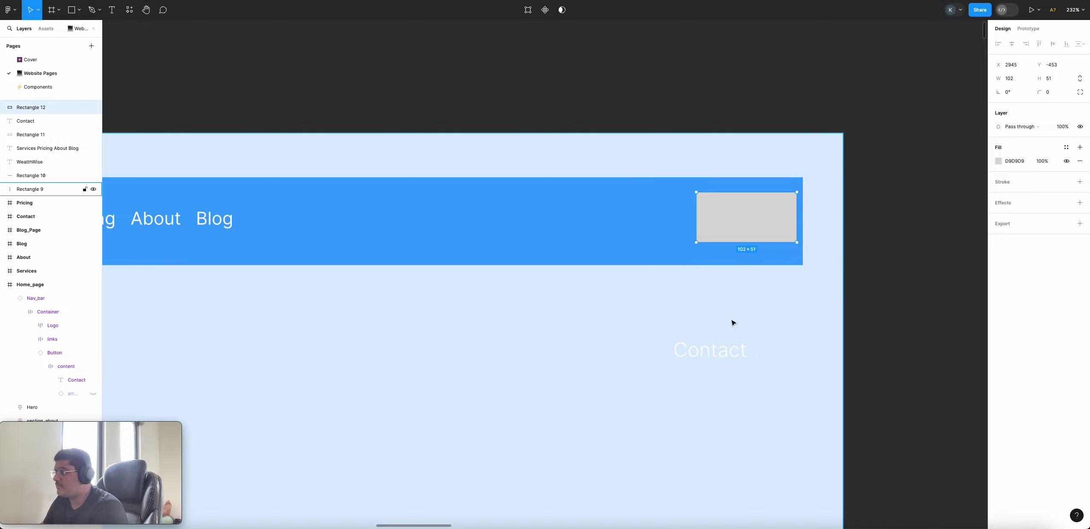
{"action": "left_click", "coordinate": [730, 218]}
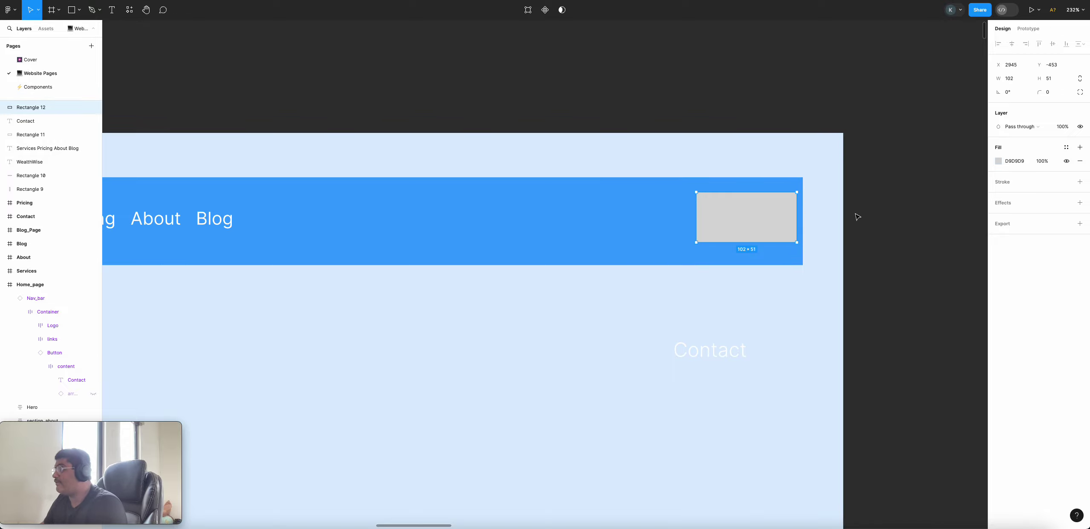
- Fill the new rectangle white FFFFFF, sampled from the template's Contact button
{"action": "left_click", "coordinate": [999, 162]}
{"action": "left_click", "coordinate": [893, 307]}
{"action": "scroll", "coordinate": [787, 213], "scroll_direction": "down", "scroll_amount": 1}
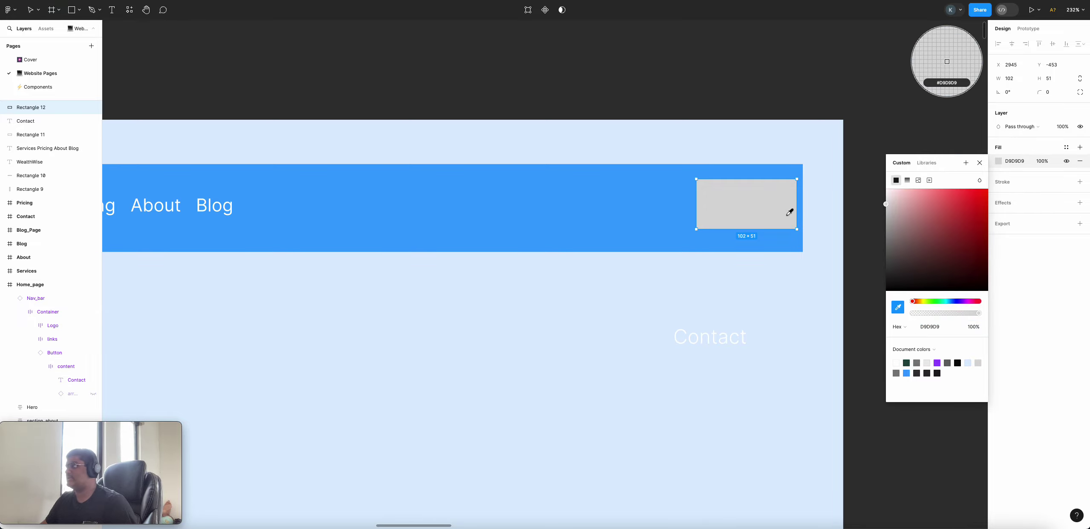
{"action": "scroll", "coordinate": [787, 213], "scroll_direction": "right", "scroll_amount": 4}
{"action": "scroll", "coordinate": [788, 212], "scroll_direction": "left", "scroll_amount": 6}
{"action": "scroll", "coordinate": [787, 213], "scroll_direction": "left", "scroll_amount": 15}
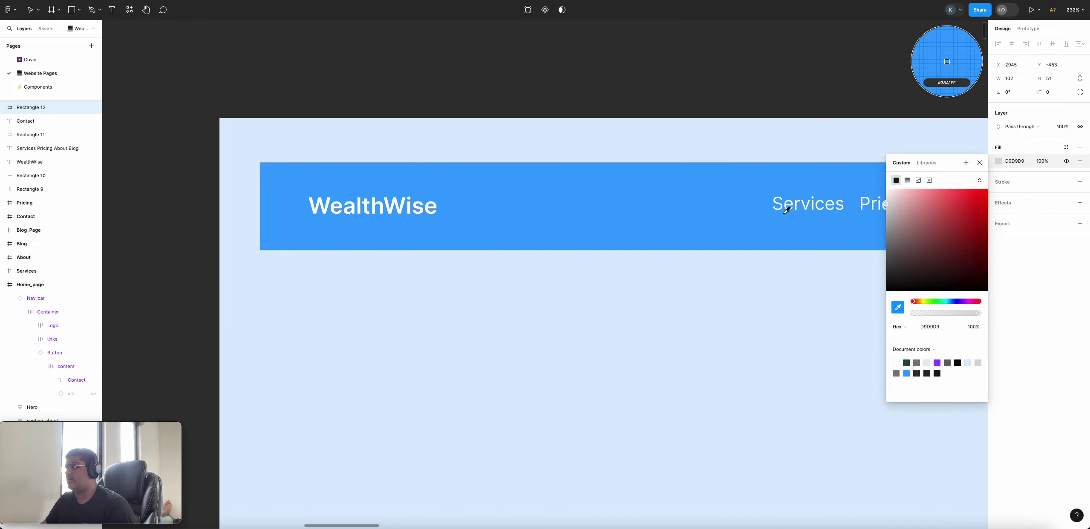
{"action": "scroll", "coordinate": [784, 210], "scroll_direction": "left", "scroll_amount": 8}
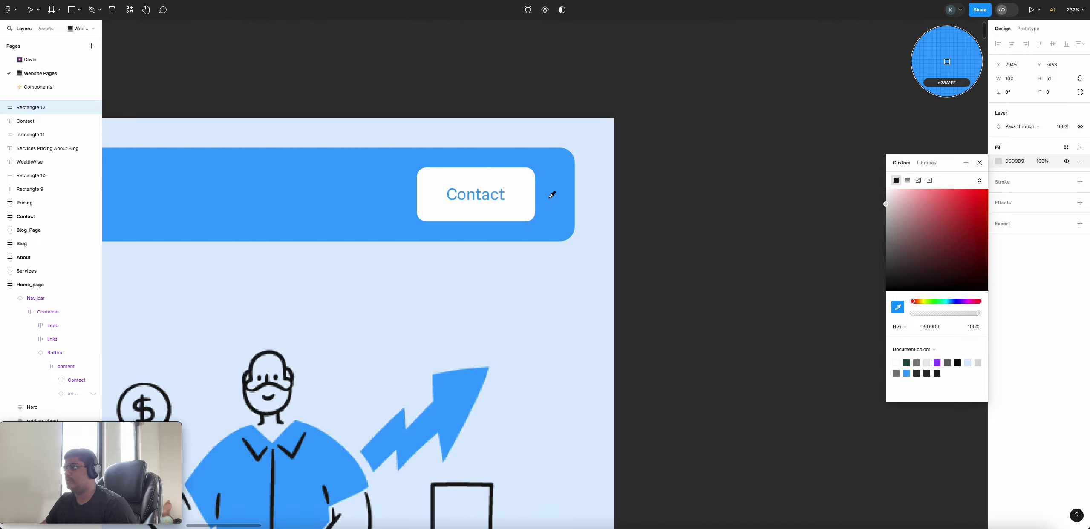
{"action": "left_click", "coordinate": [518, 205]}
{"action": "scroll", "coordinate": [745, 209], "scroll_direction": "down", "scroll_amount": 5}
{"action": "scroll", "coordinate": [745, 209], "scroll_direction": "right", "scroll_amount": 15}
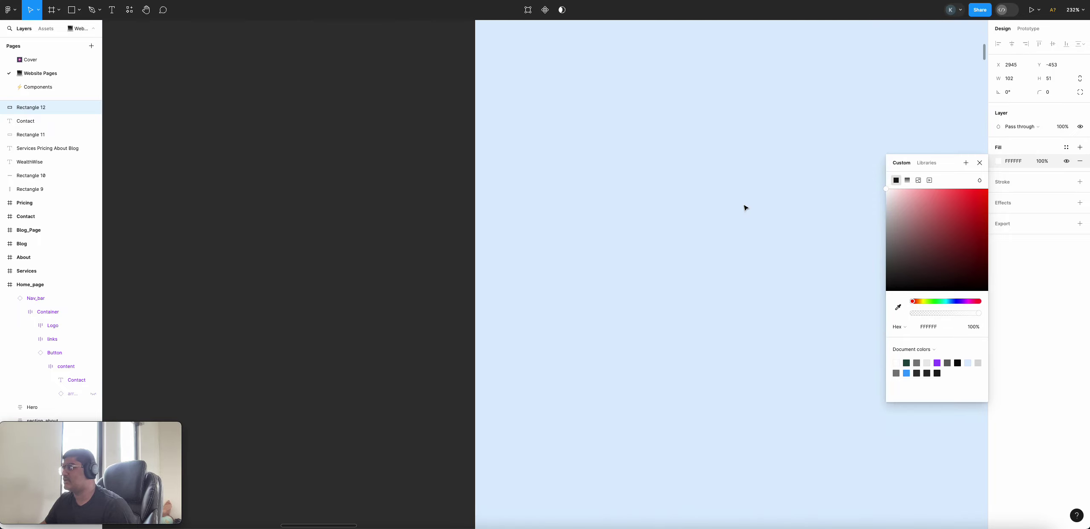
{"action": "scroll", "coordinate": [745, 208], "scroll_direction": "up", "scroll_amount": 3}
{"action": "scroll", "coordinate": [745, 209], "scroll_direction": "right", "scroll_amount": 15}
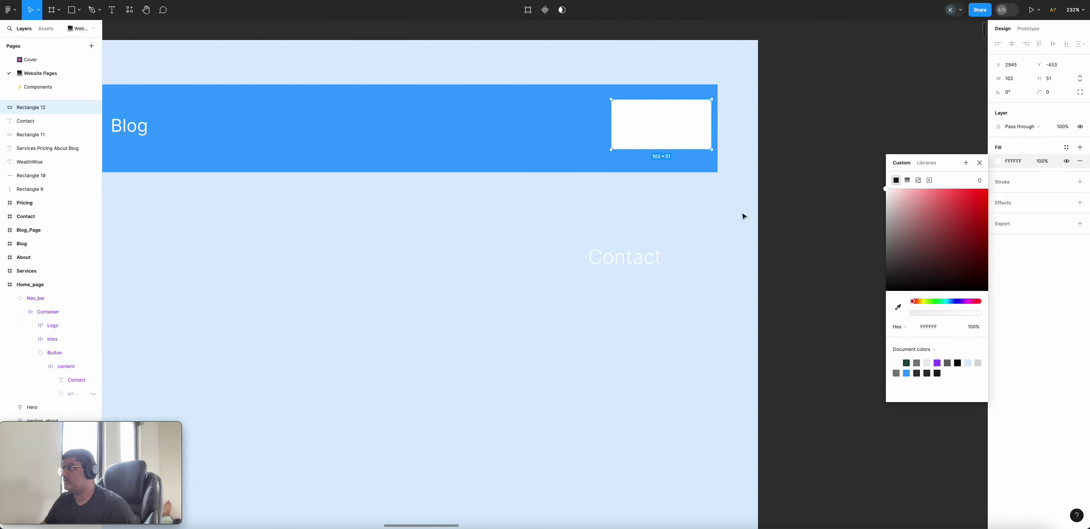
- Colour the Contact text nav-bar blue 38A1FF by sampling the bar
{"action": "left_click", "coordinate": [660, 256]}
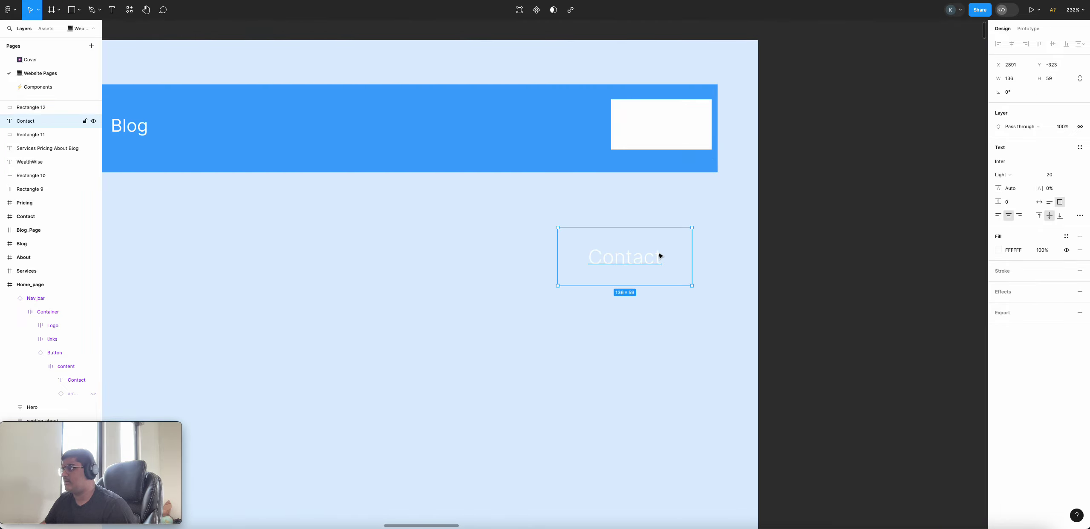
{"action": "left_click", "coordinate": [997, 250]}
{"action": "left_click", "coordinate": [898, 396]}
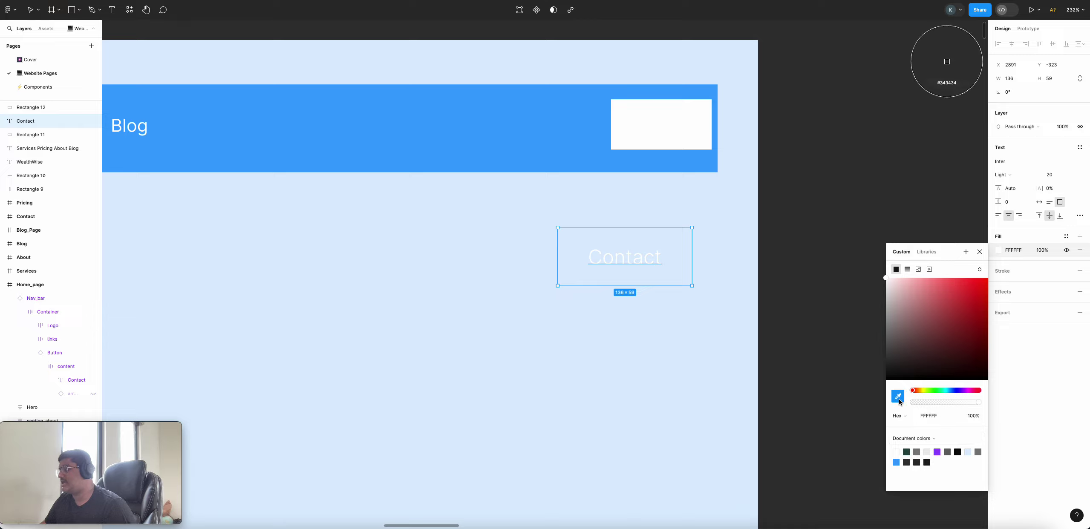
{"action": "left_click", "coordinate": [553, 149]}
{"action": "left_click", "coordinate": [980, 252]}
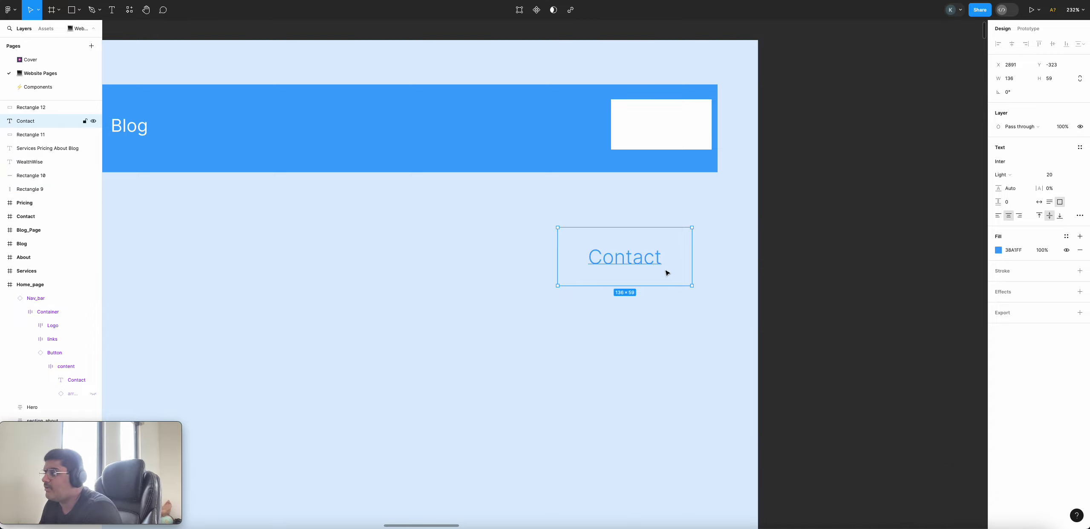
- Bring the Contact text to front and move it into the white rectangle
{"action": "left_click_drag", "start_coordinate": [669, 271], "coordinate": [709, 161]}
{"action": "key", "text": "super+z"}
{"action": "right_click", "coordinate": [708, 256]}
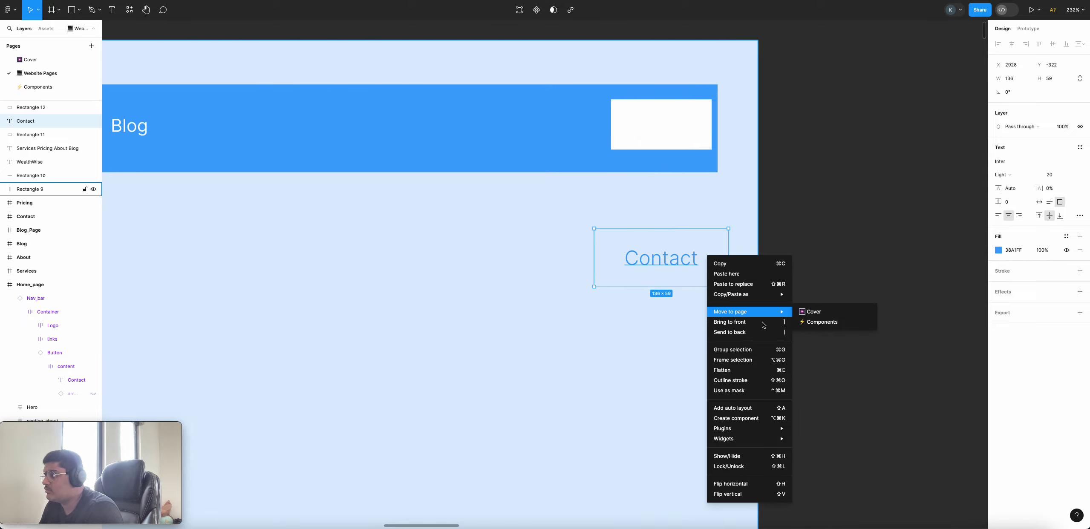
{"action": "left_click", "coordinate": [729, 321]}
{"action": "left_click_drag", "start_coordinate": [709, 260], "coordinate": [711, 137]}
{"action": "left_click", "coordinate": [781, 140]}
- Zoom out to compare the template and recreated nav bars, then pick the Text tool
{"action": "scroll", "coordinate": [714, 194], "scroll_direction": "down", "scroll_amount": 10}
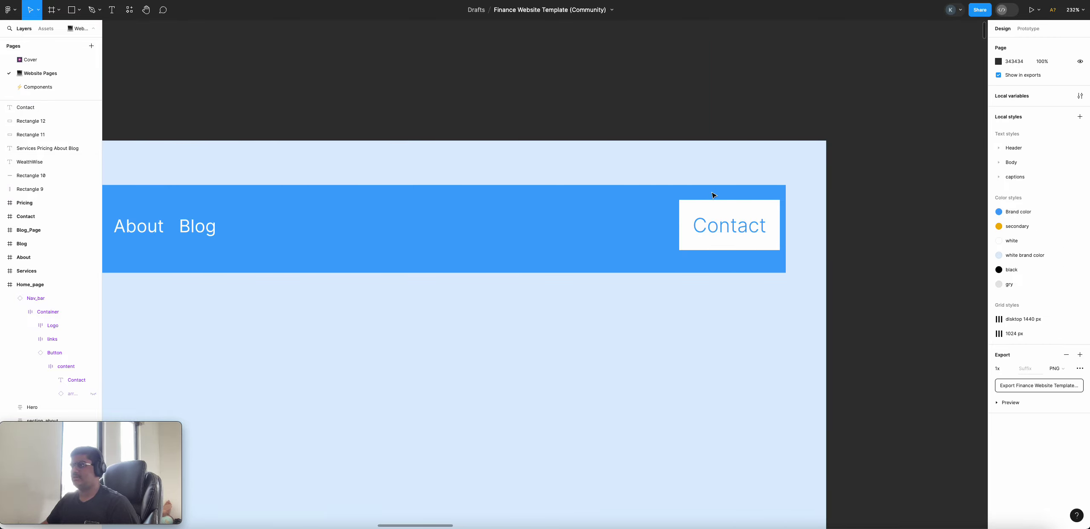
{"action": "scroll", "coordinate": [715, 193], "scroll_direction": "down", "scroll_amount": 5}
{"action": "scroll", "coordinate": [501, 207], "scroll_direction": "up", "scroll_amount": 5}
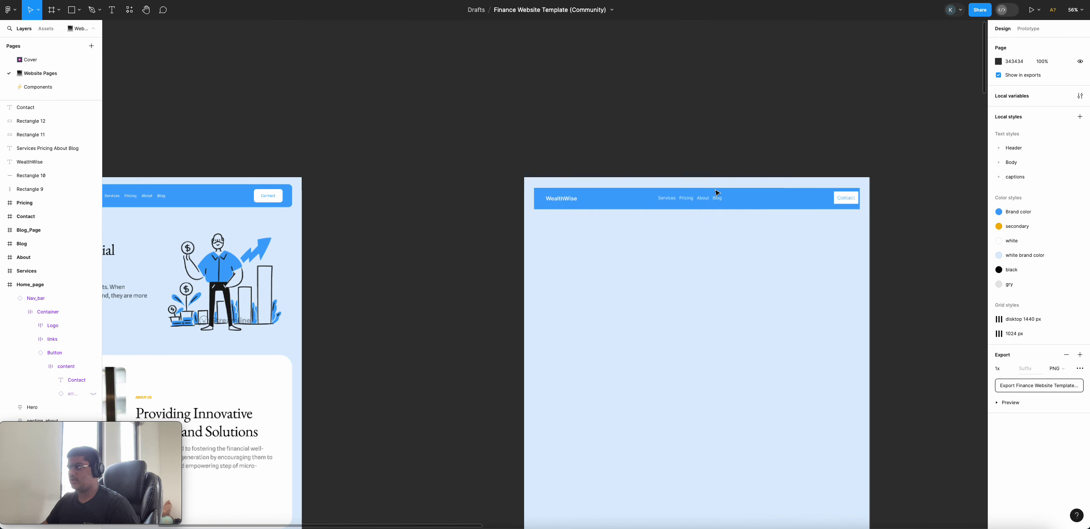
{"action": "scroll", "coordinate": [430, 207], "scroll_direction": "up", "scroll_amount": 3}
{"action": "scroll", "coordinate": [429, 207], "scroll_direction": "down", "scroll_amount": 4}
{"action": "scroll", "coordinate": [429, 208], "scroll_direction": "left", "scroll_amount": 3}
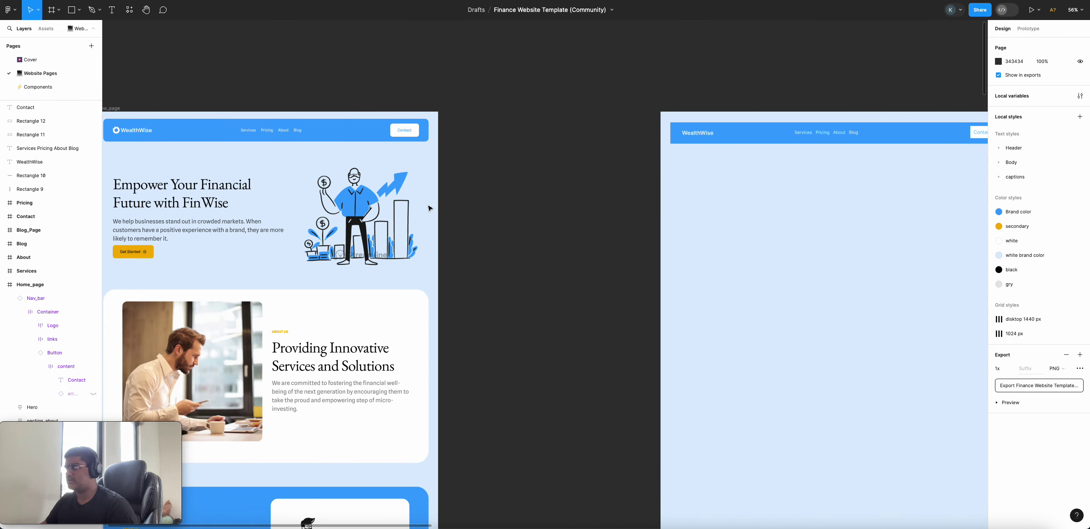
{"action": "scroll", "coordinate": [460, 205], "scroll_direction": "down", "scroll_amount": 2}
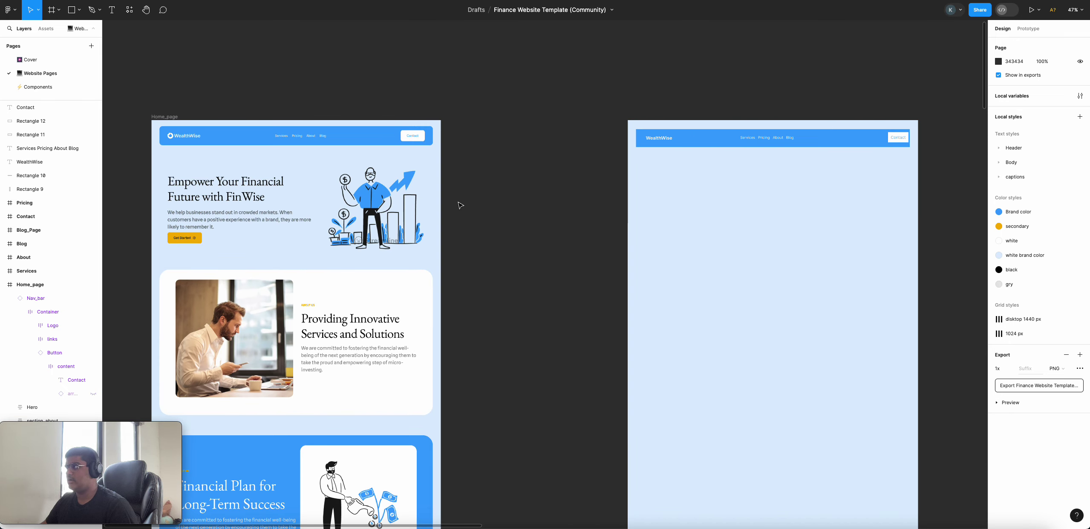
{"action": "scroll", "coordinate": [459, 204], "scroll_direction": "up", "scroll_amount": 1}
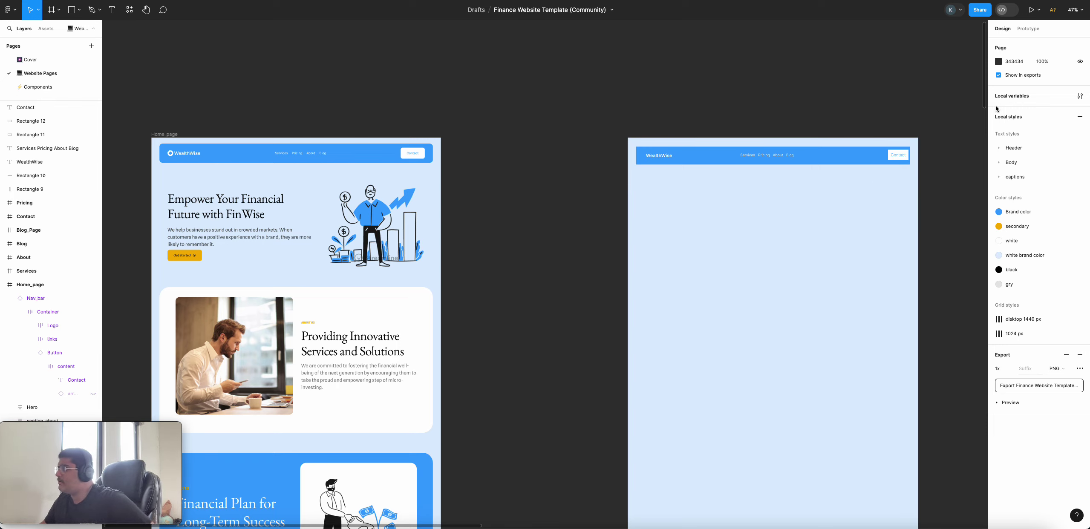
{"action": "scroll", "coordinate": [779, 204], "scroll_direction": "down", "scroll_amount": 3}
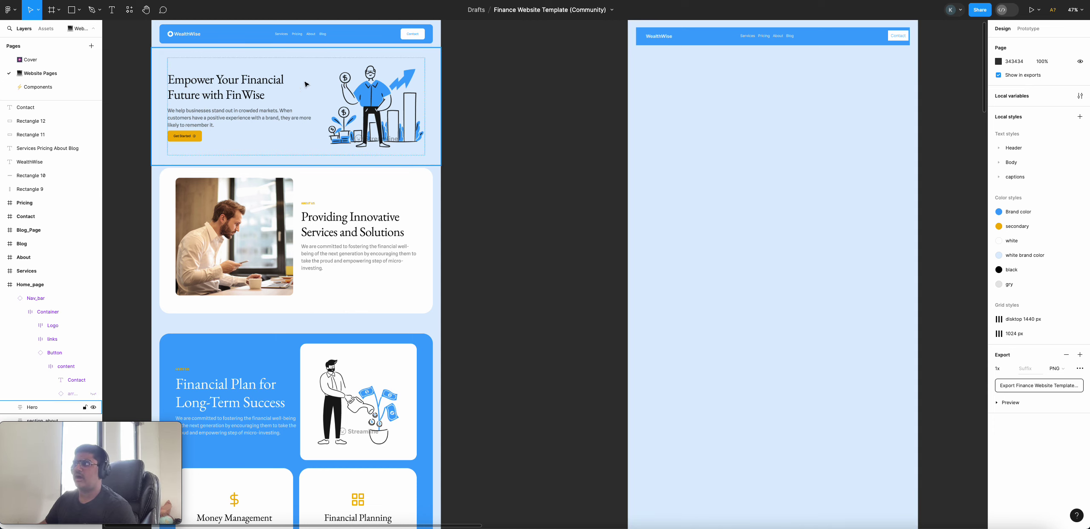
{"action": "left_click", "coordinate": [117, 10]}
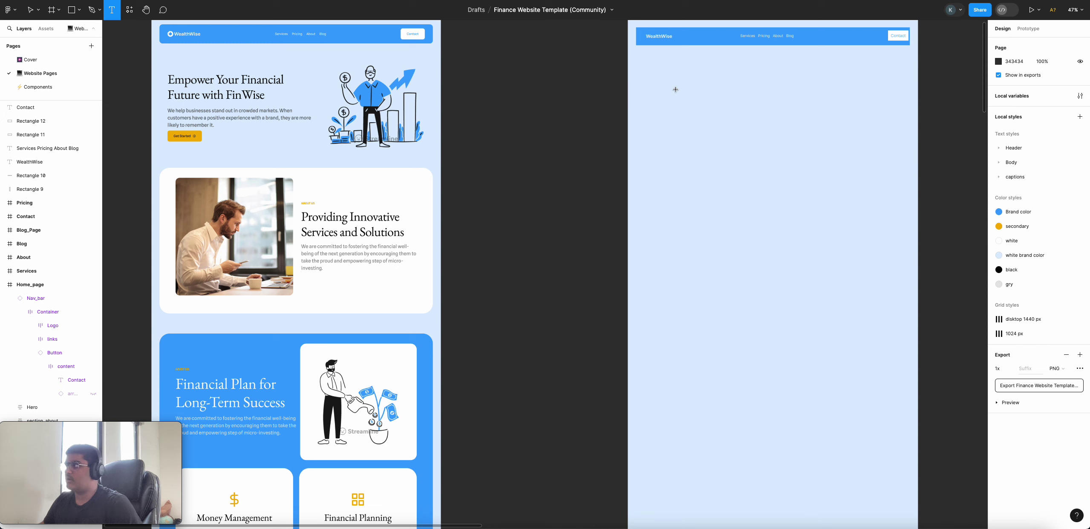
- Draw an 836×450 text box below the nav bar and set its text fill to 000000
{"action": "left_click_drag", "start_coordinate": [641, 67], "coordinate": [809, 154]}
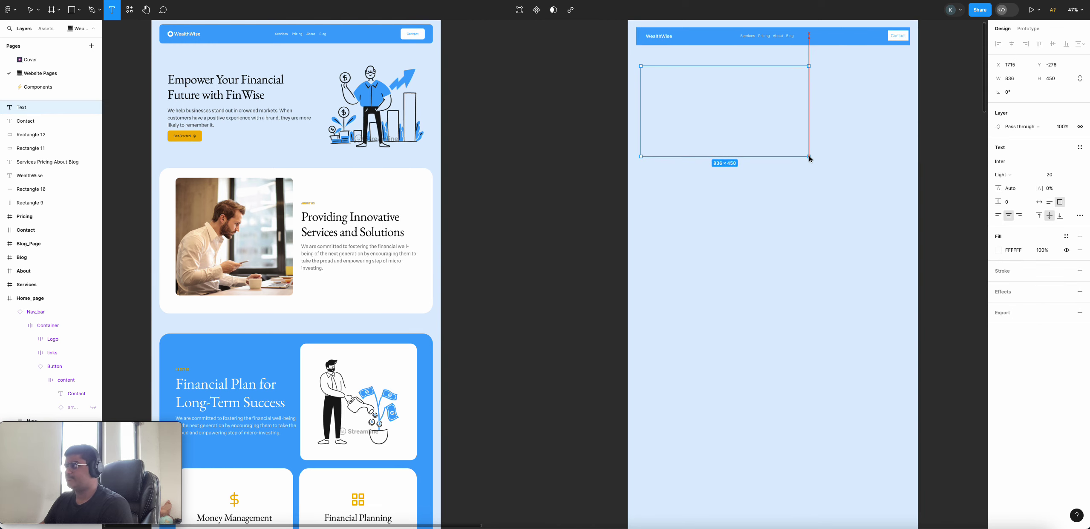
{"action": "left_click_drag", "start_coordinate": [809, 157], "coordinate": [809, 156]}
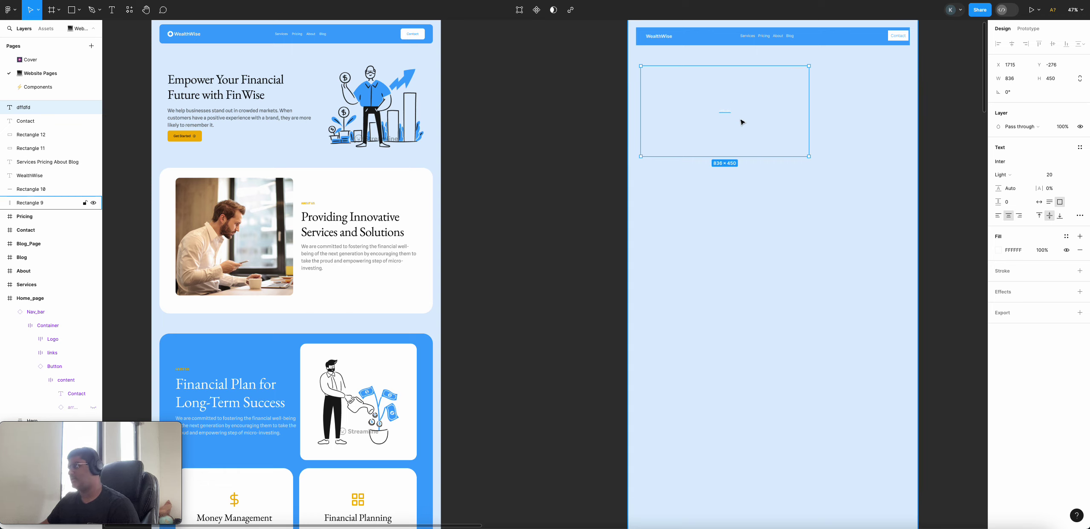
{"action": "left_click", "coordinate": [997, 254]}
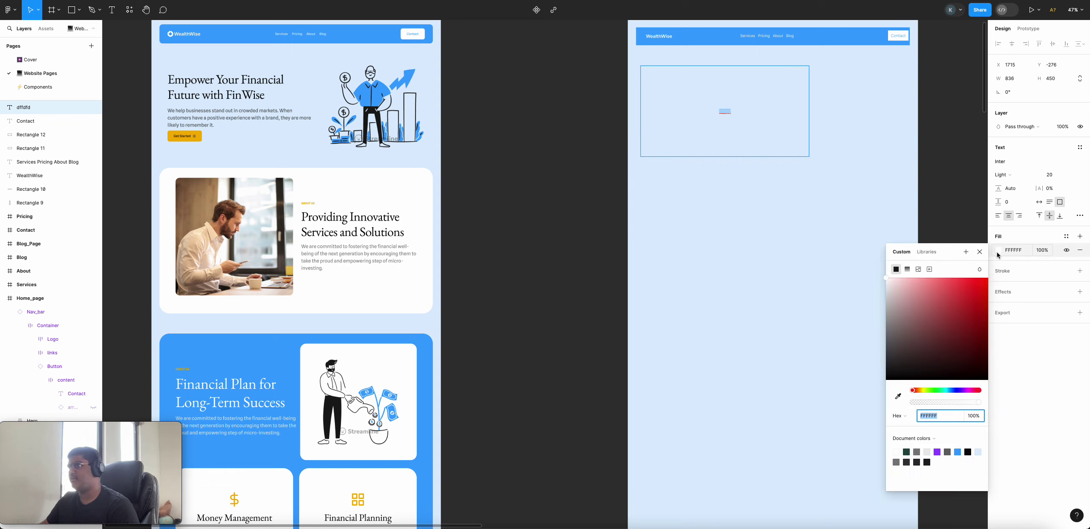
{"action": "type", "text": "000000"}
{"action": "key", "text": "Return"}
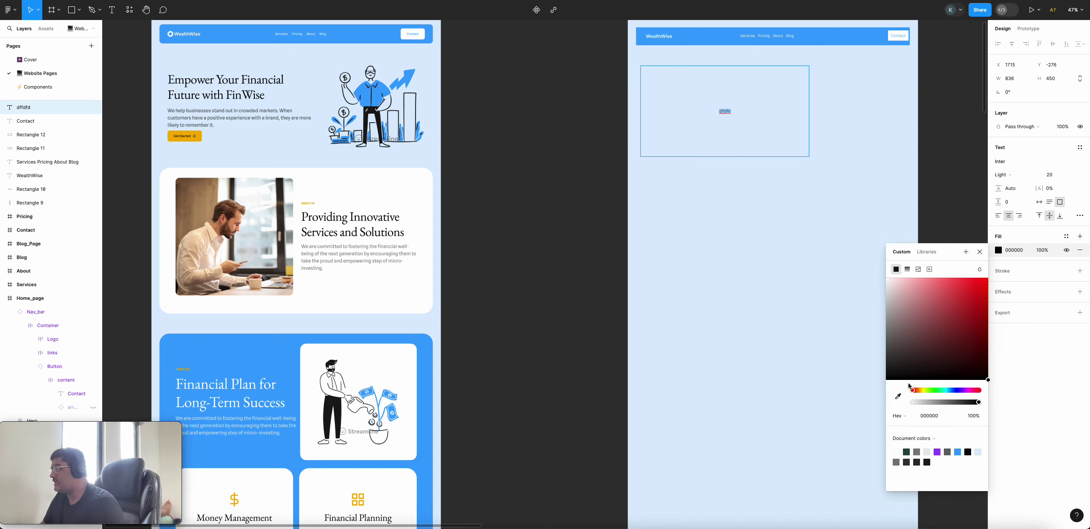
- Try other hues in the colour picker, then select the template's hero heading for reference
{"action": "left_click_drag", "start_coordinate": [910, 390], "coordinate": [948, 394]}
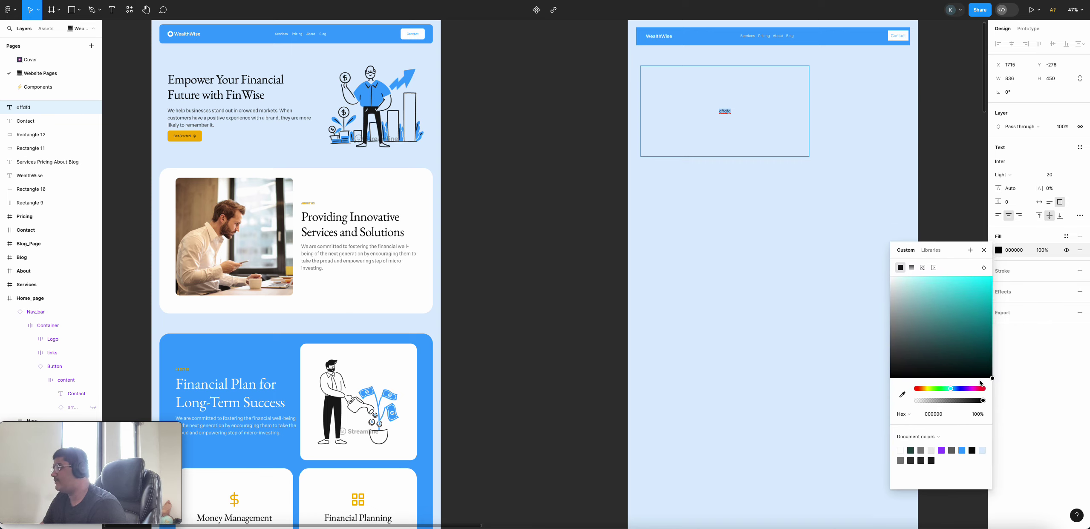
{"action": "left_click_drag", "start_coordinate": [947, 402], "coordinate": [899, 403]}
{"action": "left_click_drag", "start_coordinate": [940, 342], "coordinate": [835, 392]}
{"action": "left_click", "coordinate": [979, 259]}
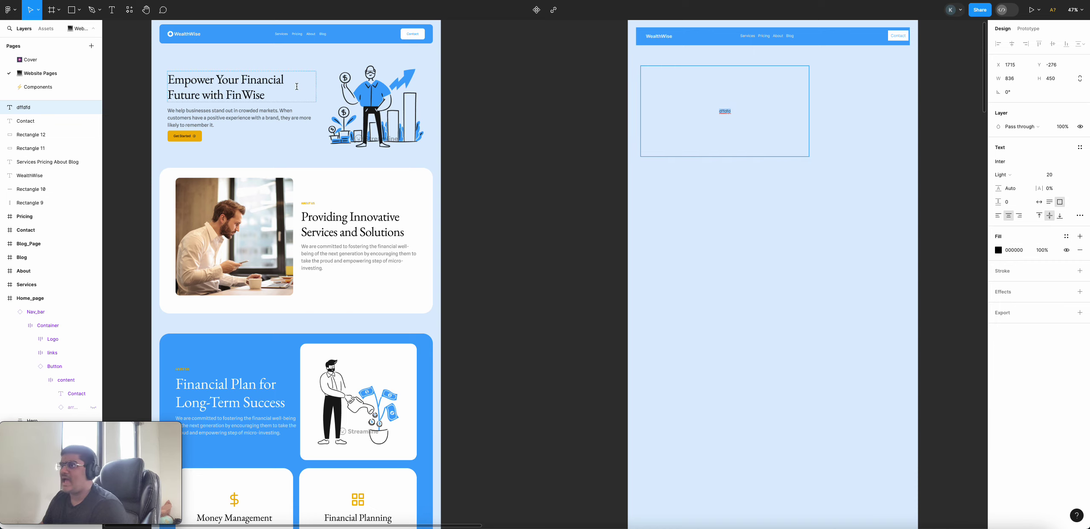
{"action": "left_click", "coordinate": [239, 79]}
{"action": "double_click", "coordinate": [239, 79]}
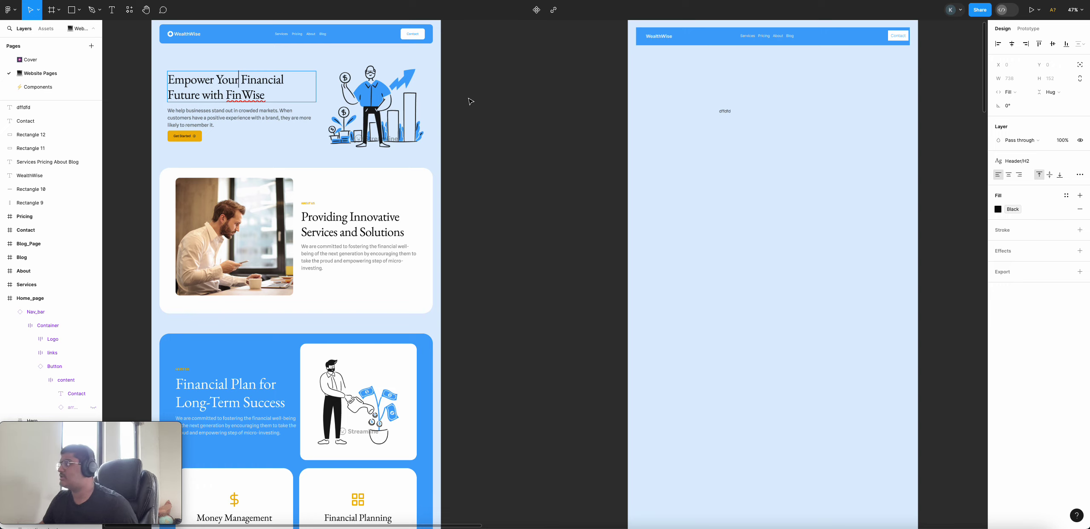
- Inspect the template hero heading's text style and type settings
{"action": "left_click", "coordinate": [997, 160]}
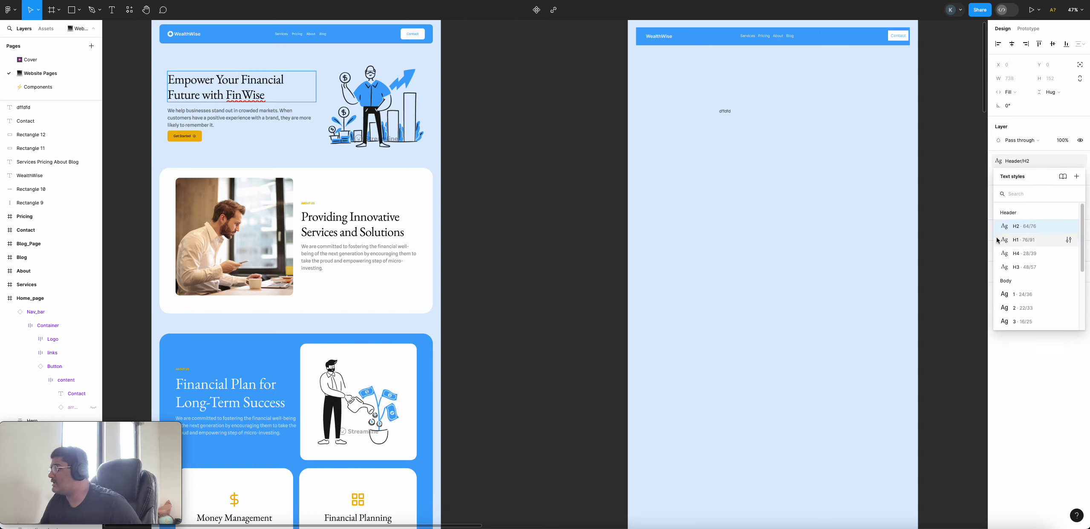
{"action": "left_click", "coordinate": [1065, 375]}
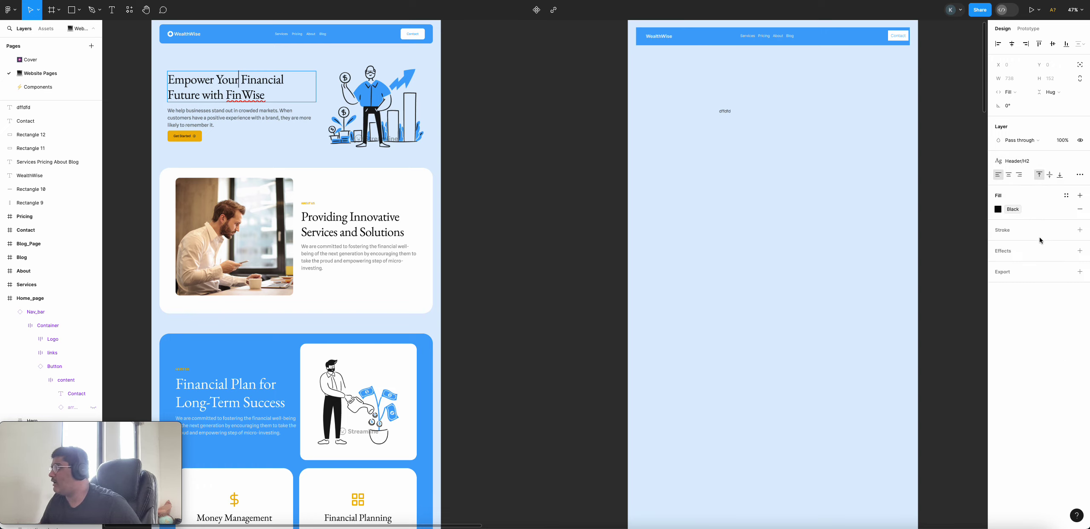
{"action": "left_click", "coordinate": [1079, 174]}
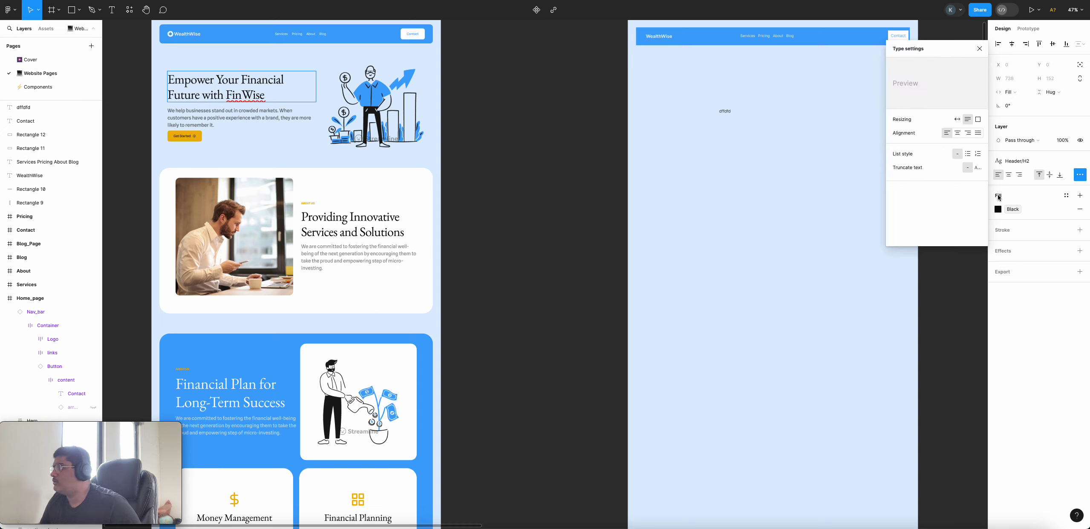
{"action": "left_click", "coordinate": [979, 49]}
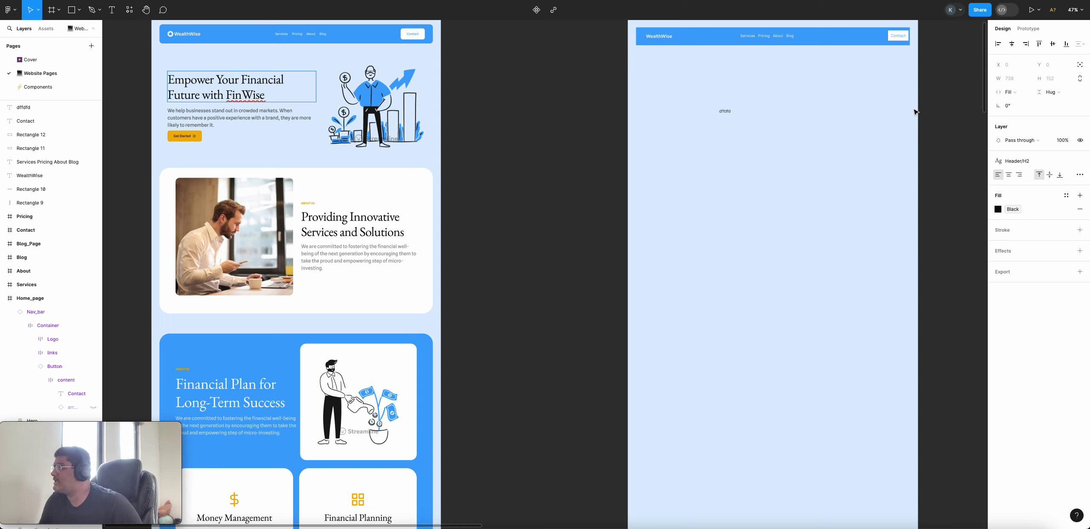
- Set the dffdfd placeholder text to Inknut Antiqua at size 40
{"action": "double_click", "coordinate": [725, 111]}
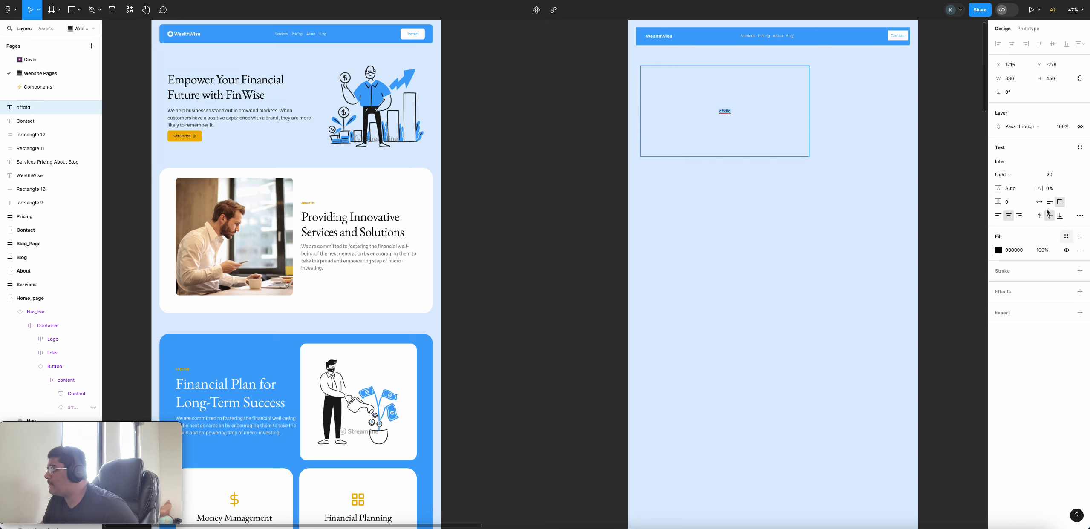
{"action": "left_click", "coordinate": [1001, 162]}
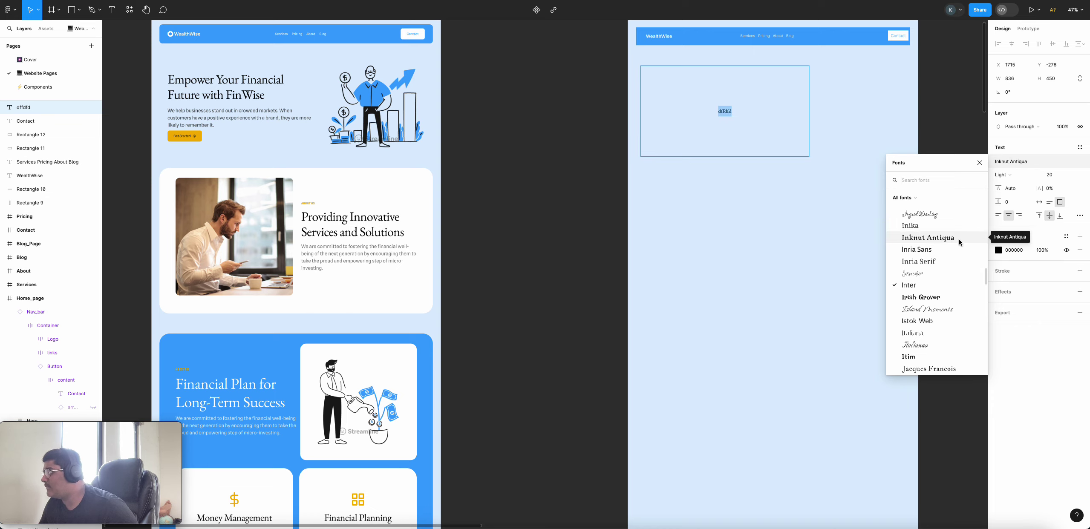
{"action": "left_click", "coordinate": [958, 240]}
{"action": "double_click", "coordinate": [724, 112]}
{"action": "left_click", "coordinate": [1051, 175]}
{"action": "left_click", "coordinate": [1071, 175]}
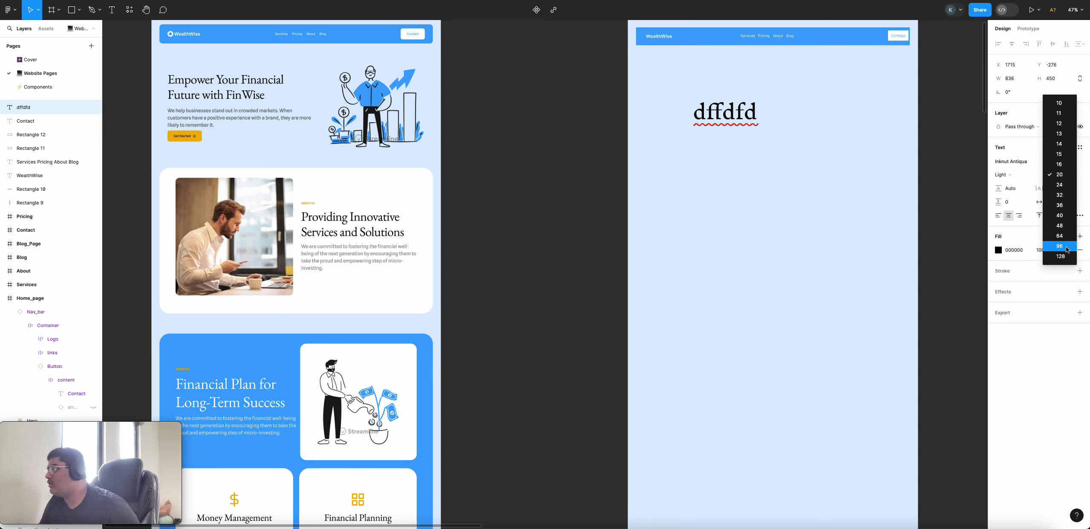
{"action": "left_click", "coordinate": [1059, 215]}
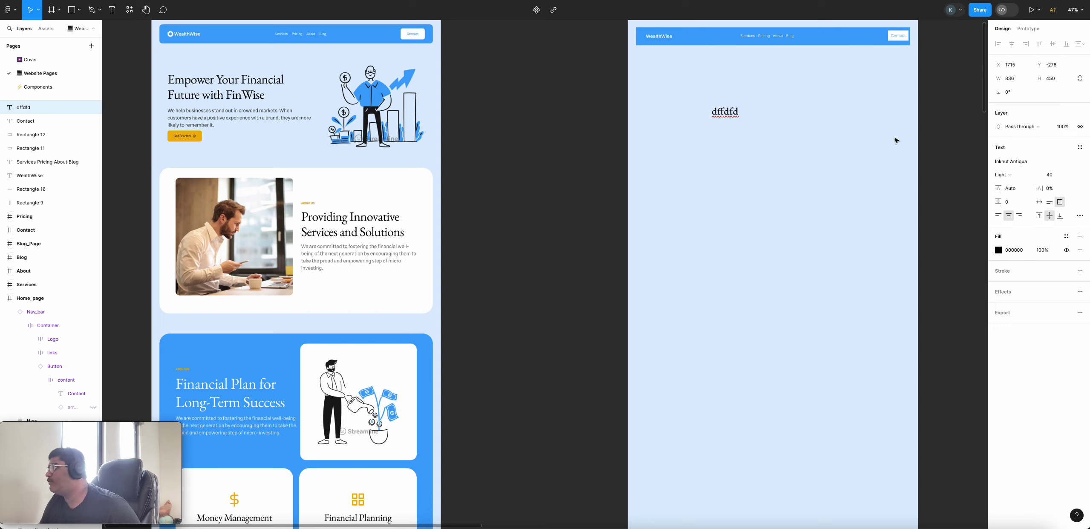
{"action": "double_click", "coordinate": [730, 111]}
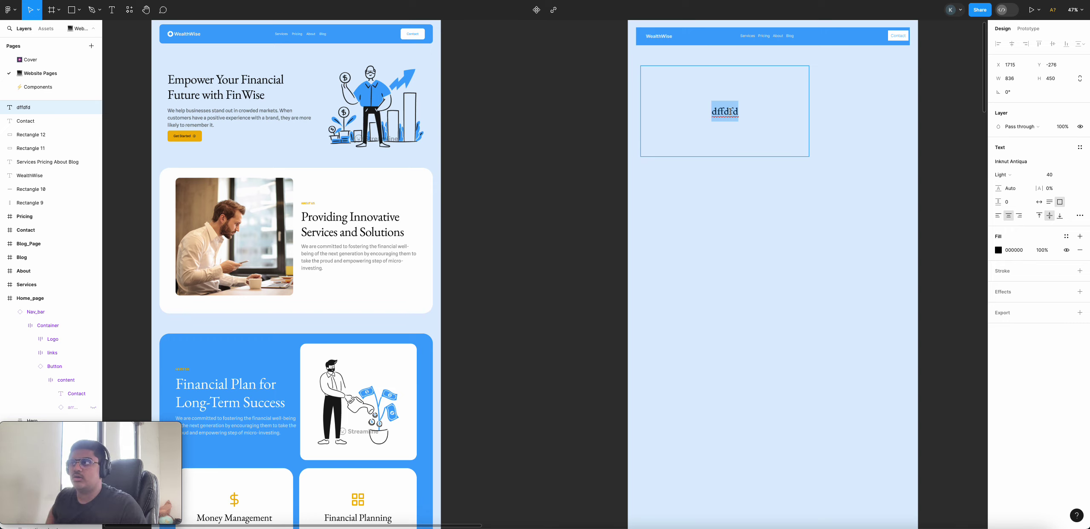
- Type 'Empower Your Financial Future with Fin Wise', correcting typos, and start a new line
{"action": "type", "text": "Em"}
{"action": "key", "text": "BackSpace"}
{"action": "type", "text": "pow"}
{"action": "key", "text": "BackSpace"}
{"action": "type", "text": "wer"}
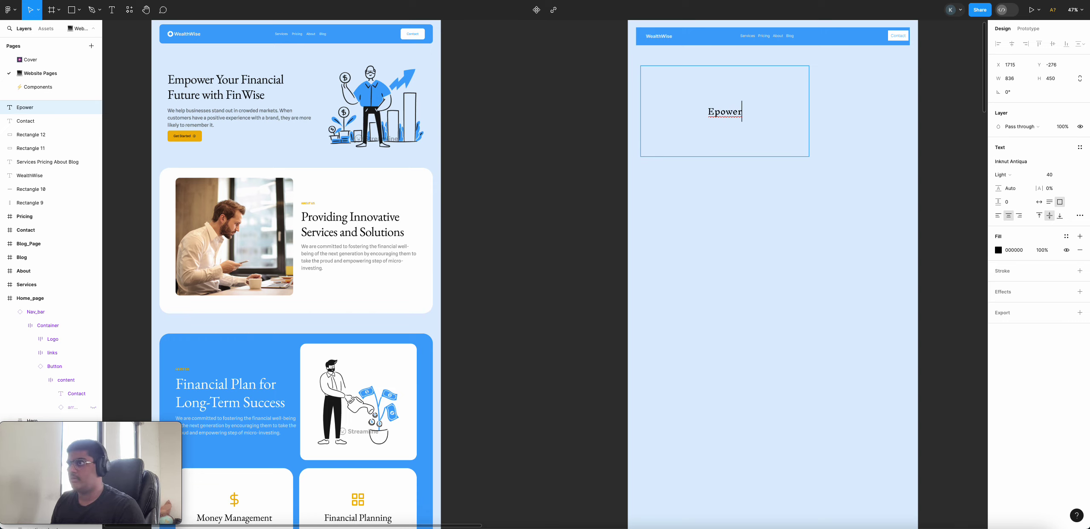
{"action": "type", "text": " Your"}
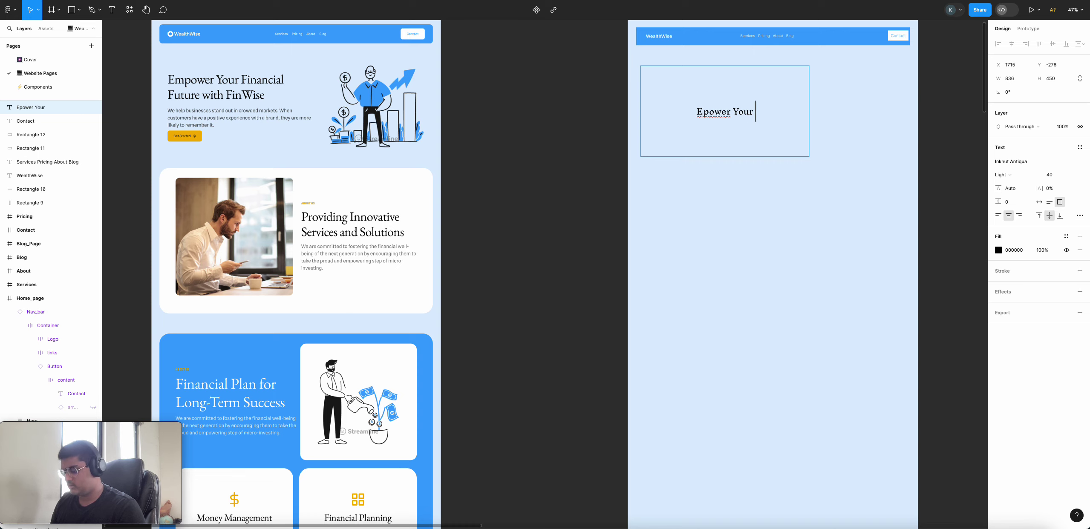
{"action": "type", "text": " Financia"}
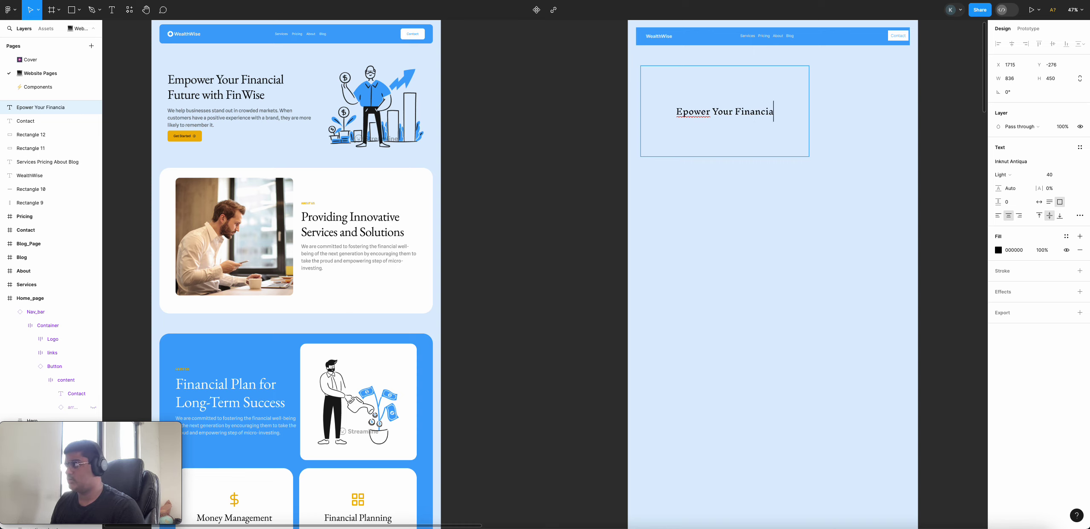
{"action": "type", "text": "l Futur"}
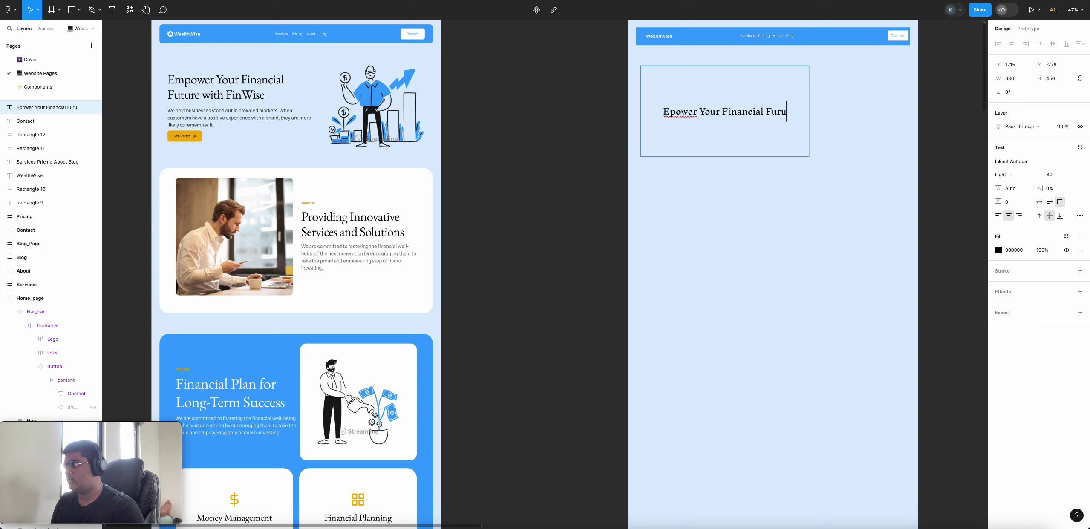
{"action": "type", "text": "e "}
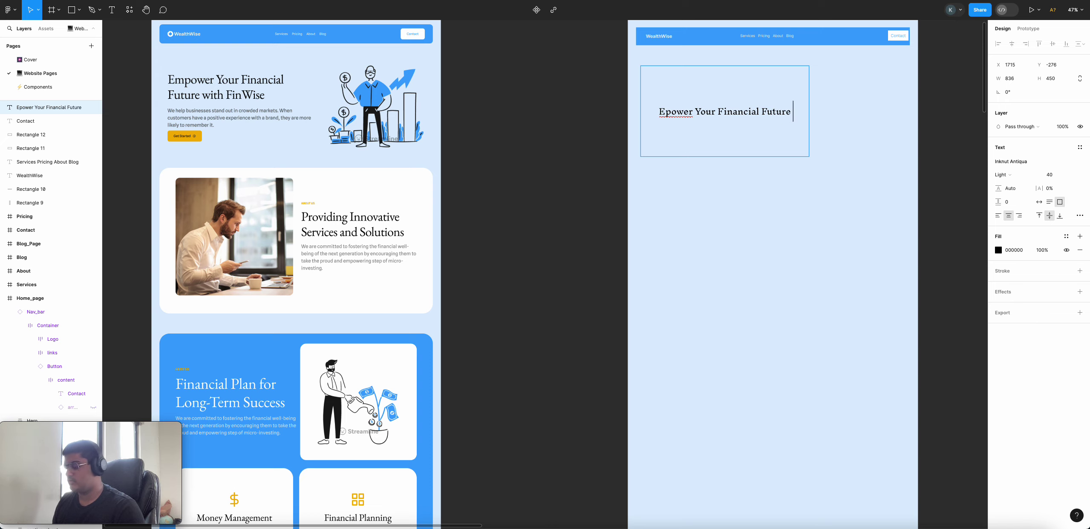
{"action": "type", "text": "with Finw"}
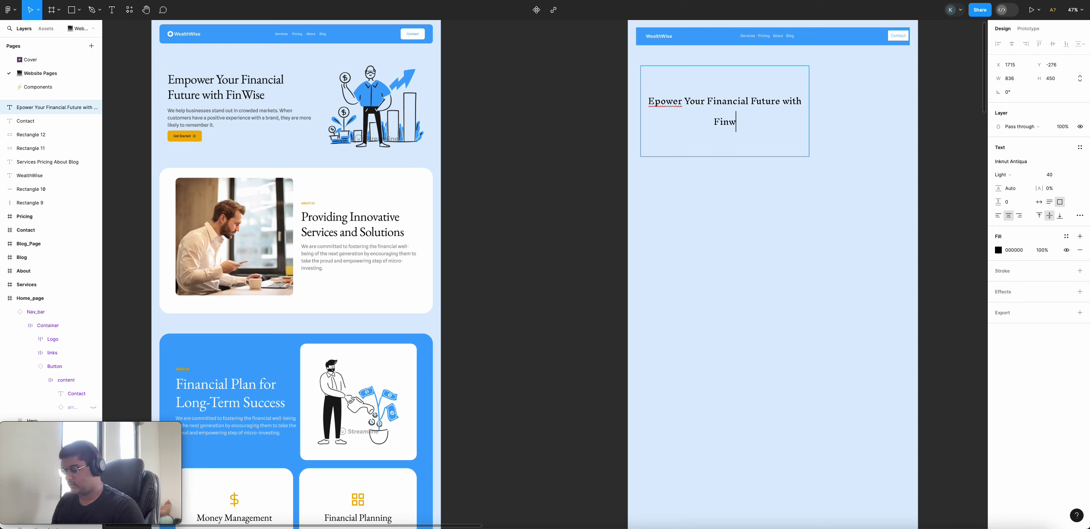
{"action": "type", "text": "ise"}
{"action": "key", "text": "Left"}
{"action": "key", "text": "Left"}
{"action": "key", "text": "Left"}
{"action": "key", "text": "BackSpace"}
{"action": "type", "text": "w"}
{"action": "key", "text": "BackSpace"}
{"action": "type", "text": "W"}
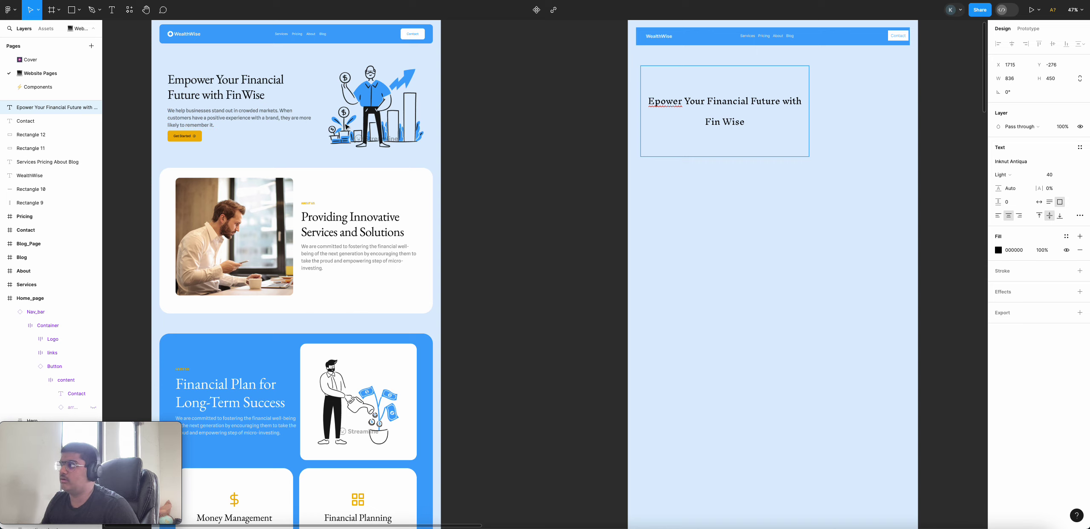
{"action": "left_click", "coordinate": [655, 102]}
{"action": "type", "text": "m"}
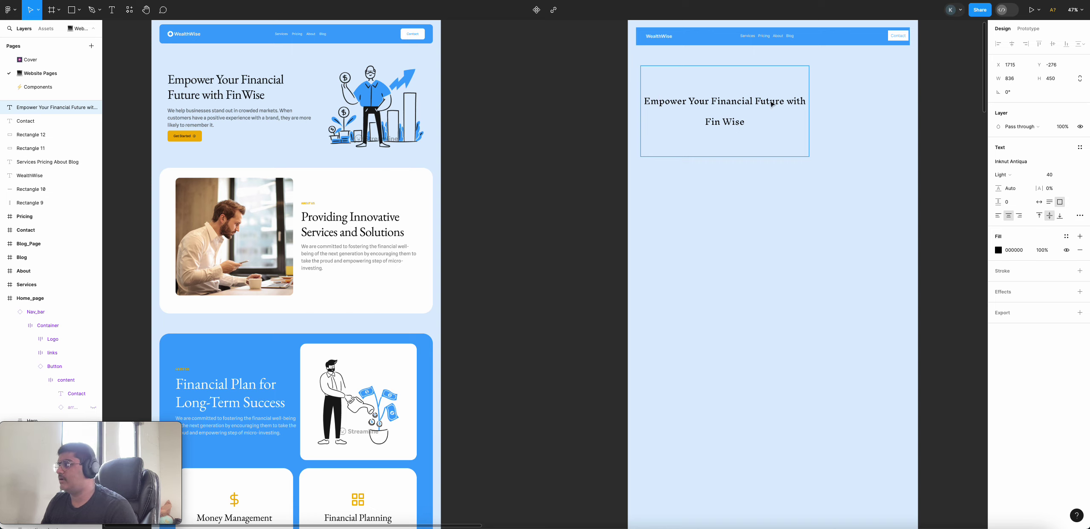
{"action": "key", "text": "Return"}
- Set the line below the heading to Imprima at size 16 and add empty lines
{"action": "key", "text": "BackSpace"}
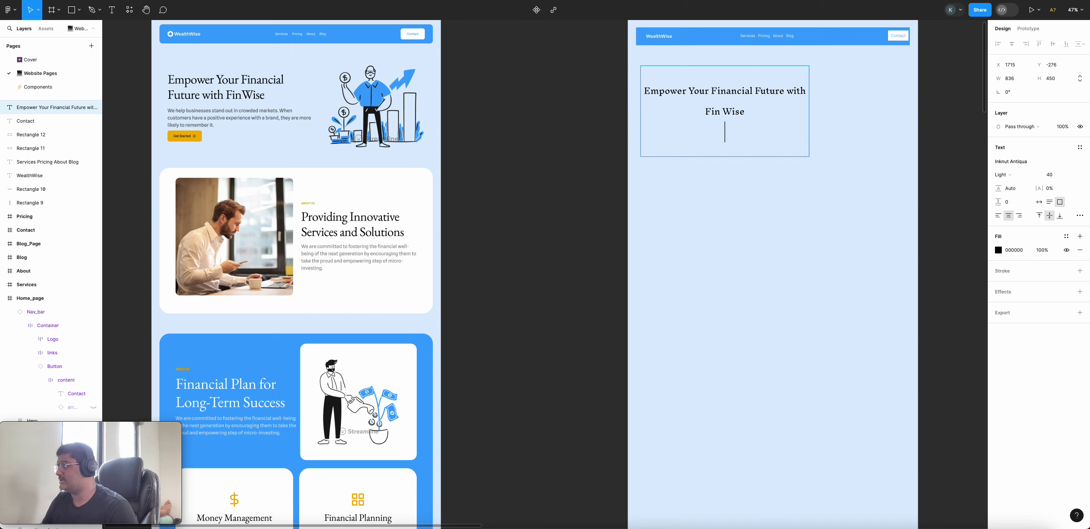
{"action": "left_click", "coordinate": [1016, 162]}
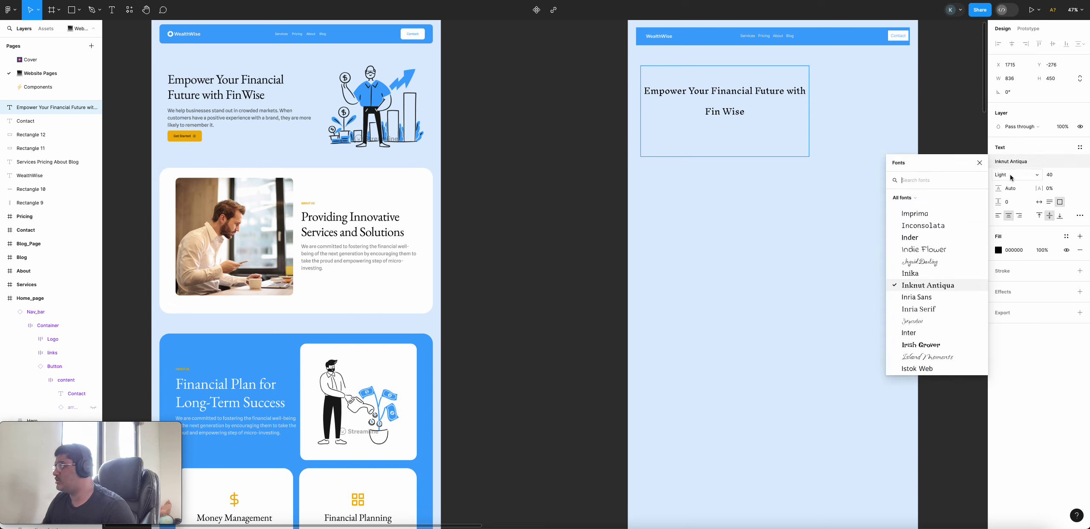
{"action": "left_click", "coordinate": [930, 213]}
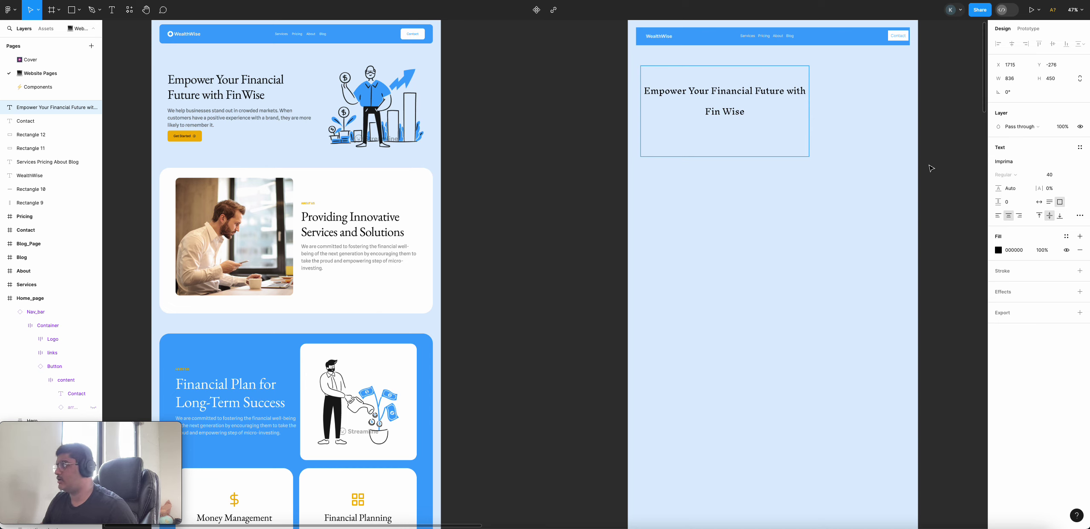
{"action": "left_click", "coordinate": [1072, 175]}
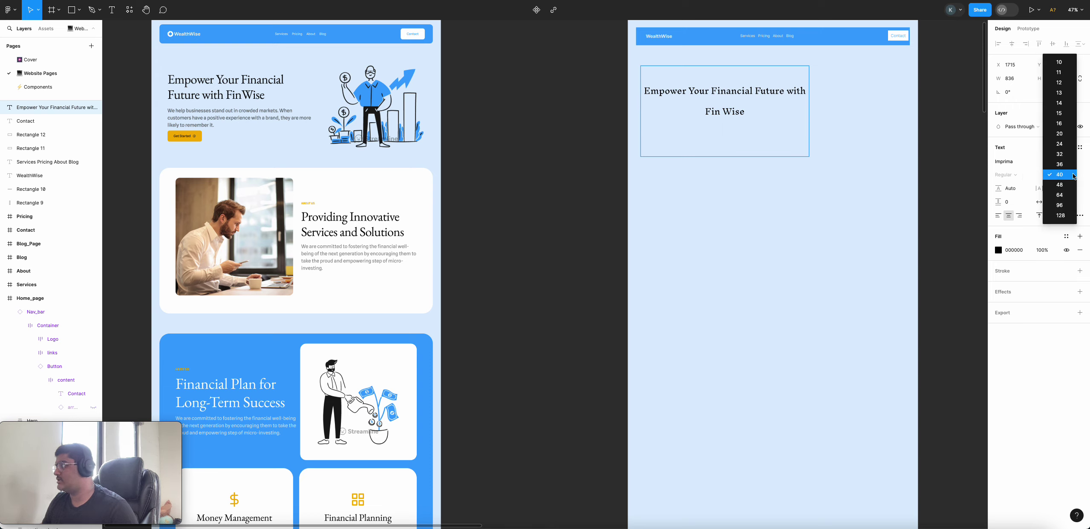
{"action": "left_click", "coordinate": [1058, 123]}
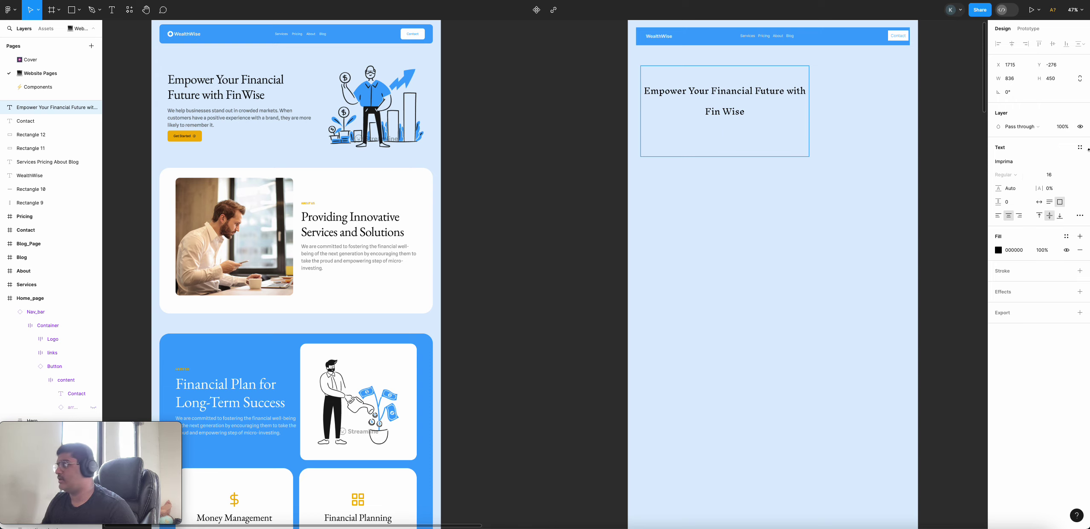
{"action": "key", "text": "BackSpace"}
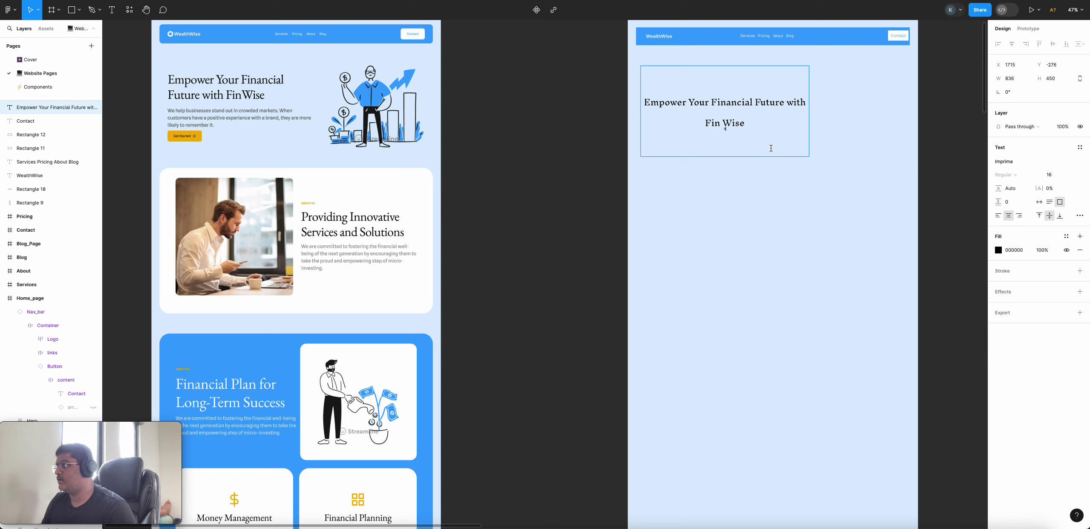
{"action": "key", "text": "Return"}
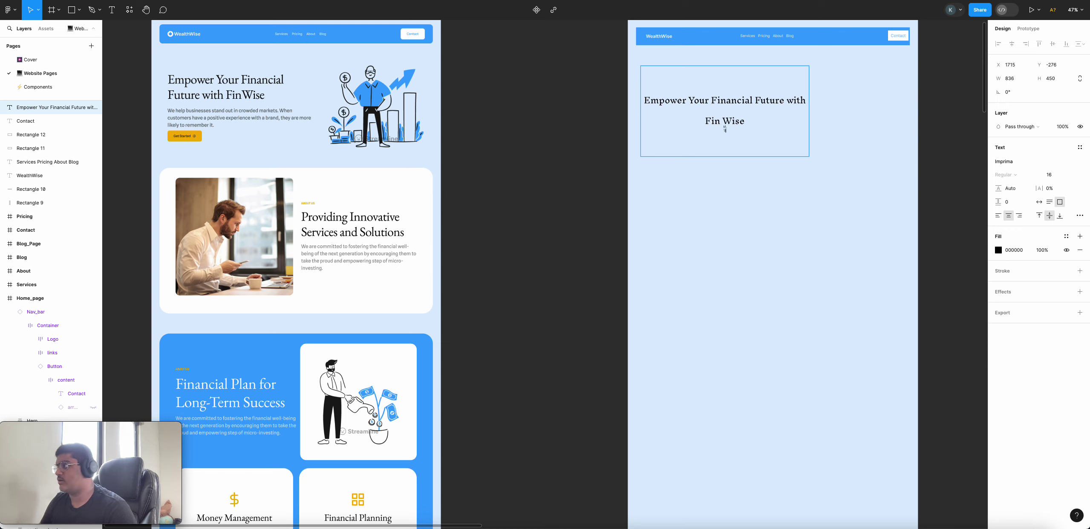
{"action": "key", "text": "Return"}
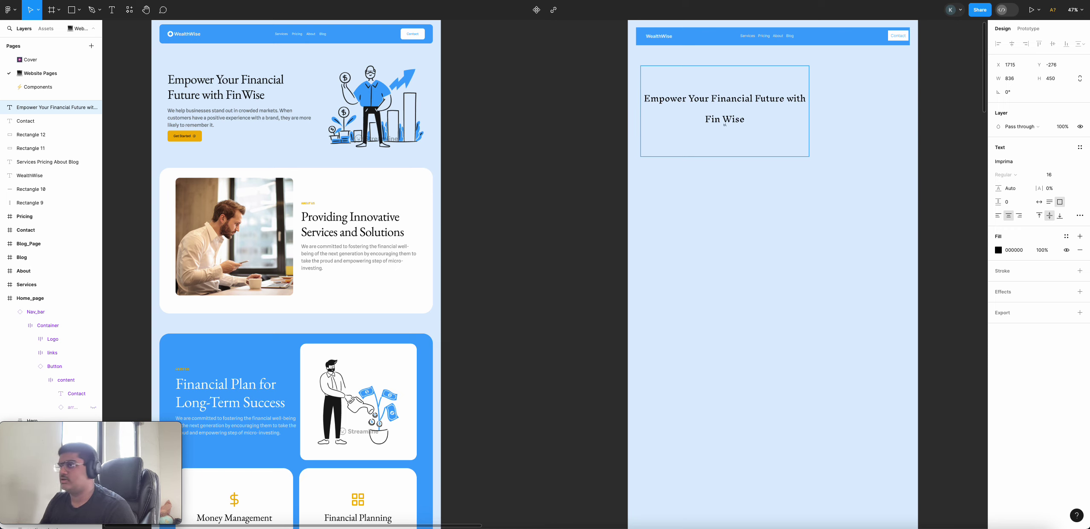
- Paste the template's hero paragraph beneath the Fin Wise heading, allowing clipboard access
{"action": "left_click", "coordinate": [238, 118]}
{"action": "key", "text": "Return"}
{"action": "key", "text": "ctrl+c"}
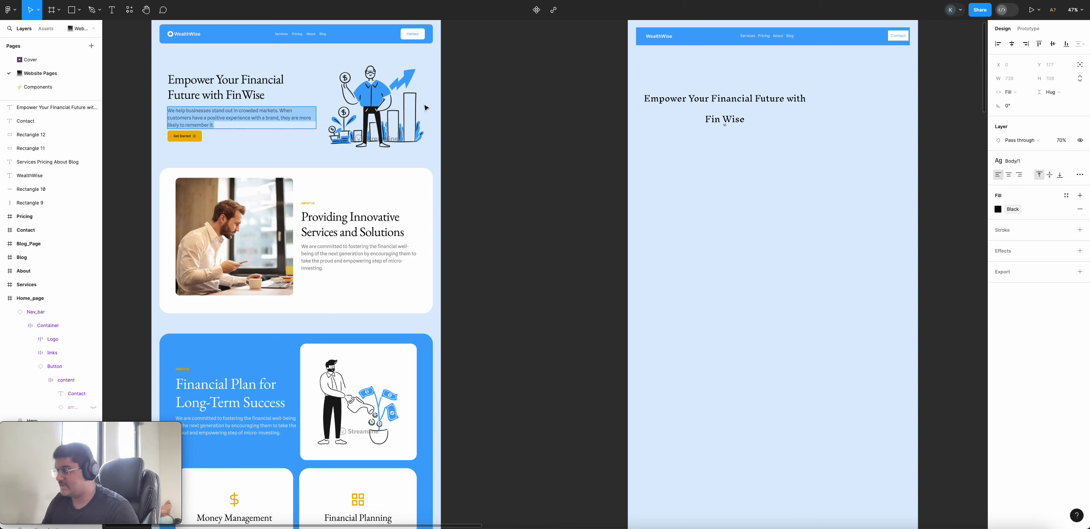
{"action": "left_click", "coordinate": [728, 134]}
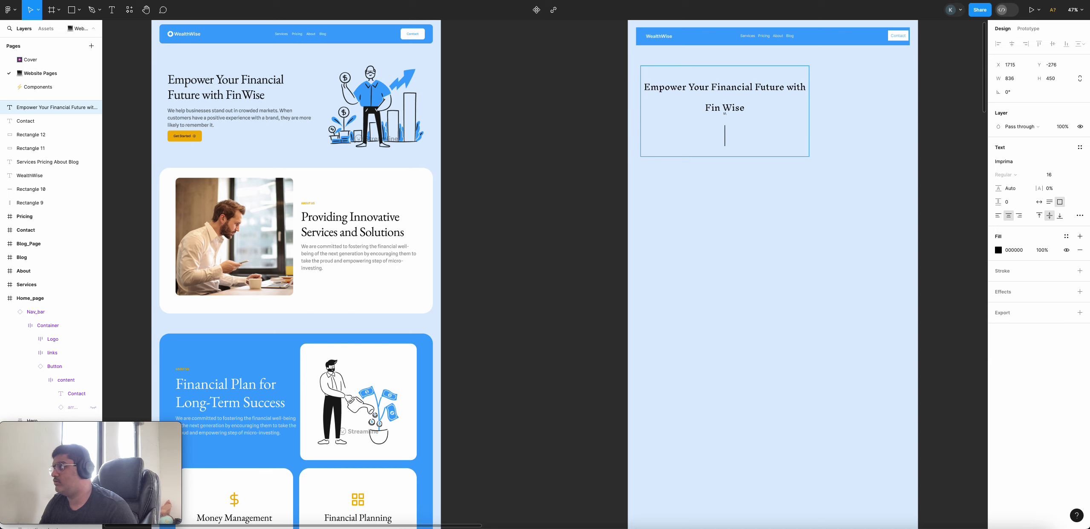
{"action": "key", "text": "ctrl+z"}
{"action": "key", "text": "ctrl+v"}
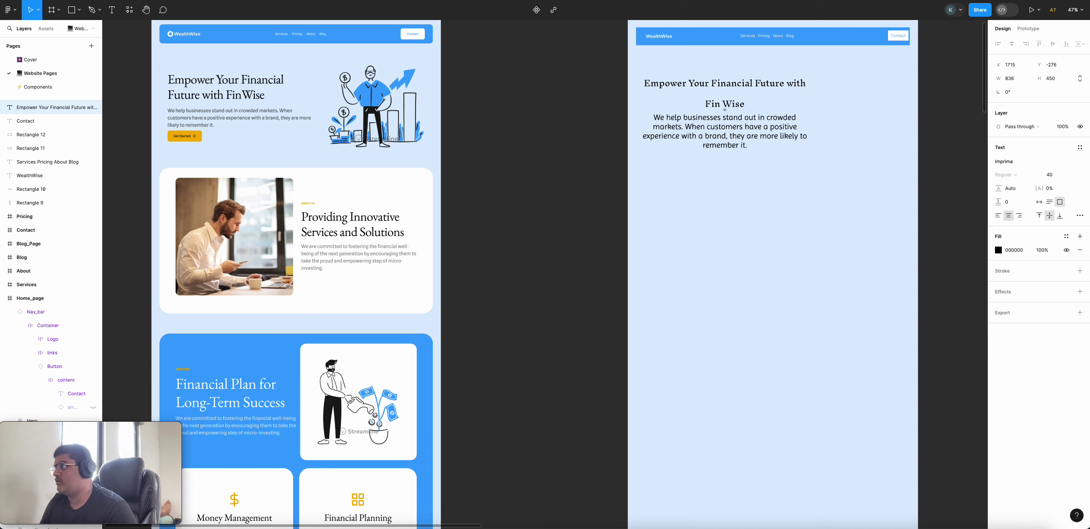
{"action": "key", "text": "ctrl+z"}
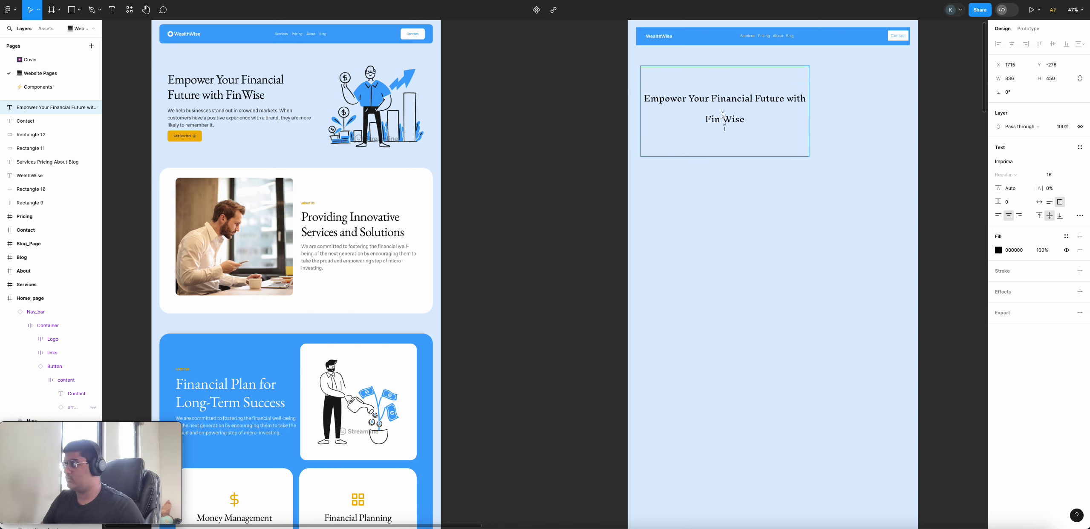
{"action": "key", "text": "ctrl+v"}
{"action": "left_click", "coordinate": [164, 55]}
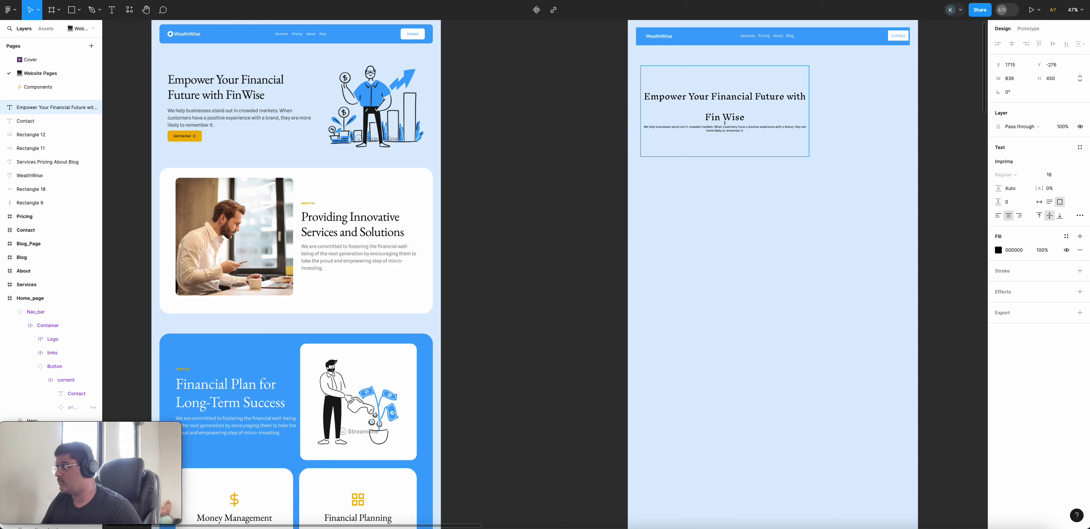
{"action": "key", "text": "Return"}
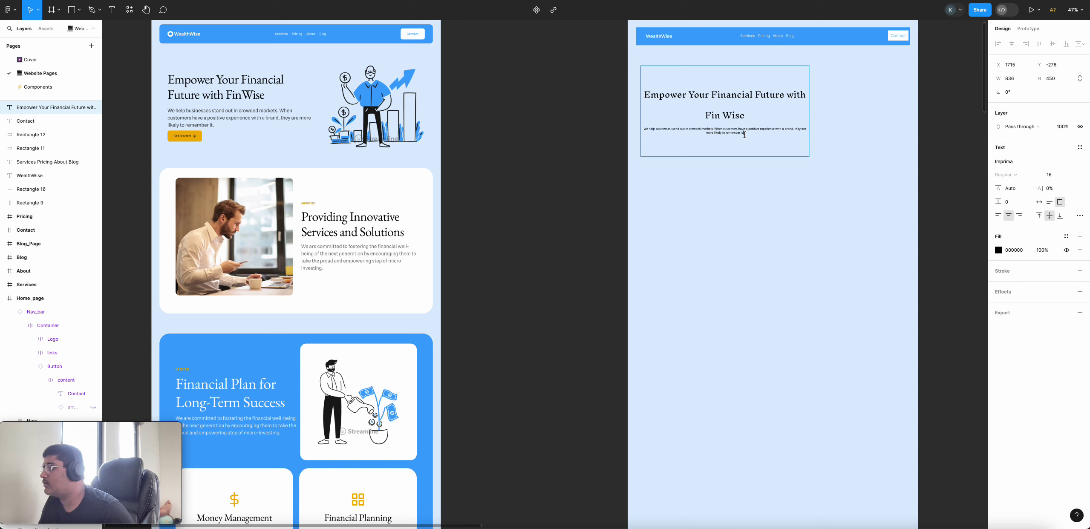
- Set the right frame's hero paragraph to font size 24
{"action": "left_click_drag", "start_coordinate": [744, 135], "coordinate": [644, 129]}
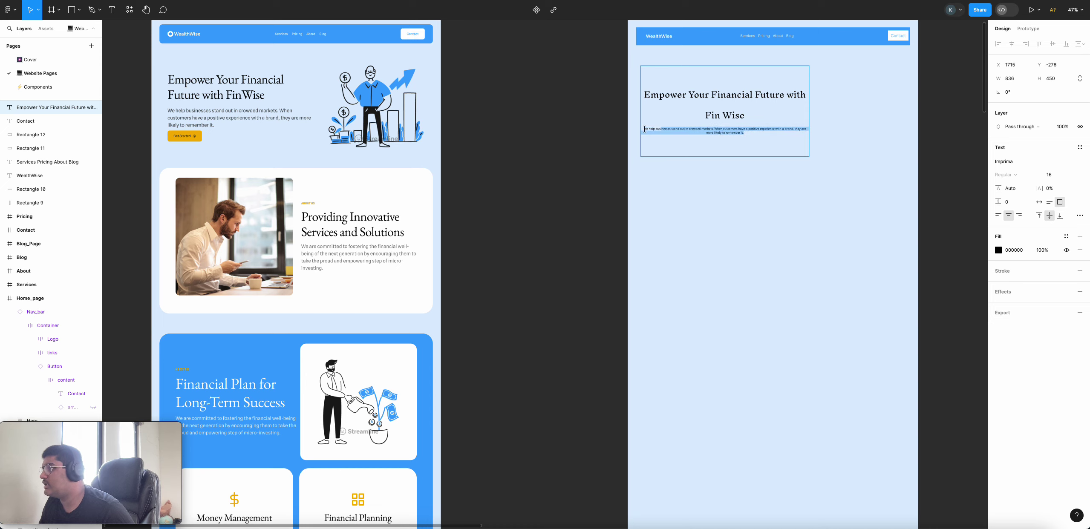
{"action": "left_click", "coordinate": [1068, 175]}
{"action": "left_click", "coordinate": [1069, 175]}
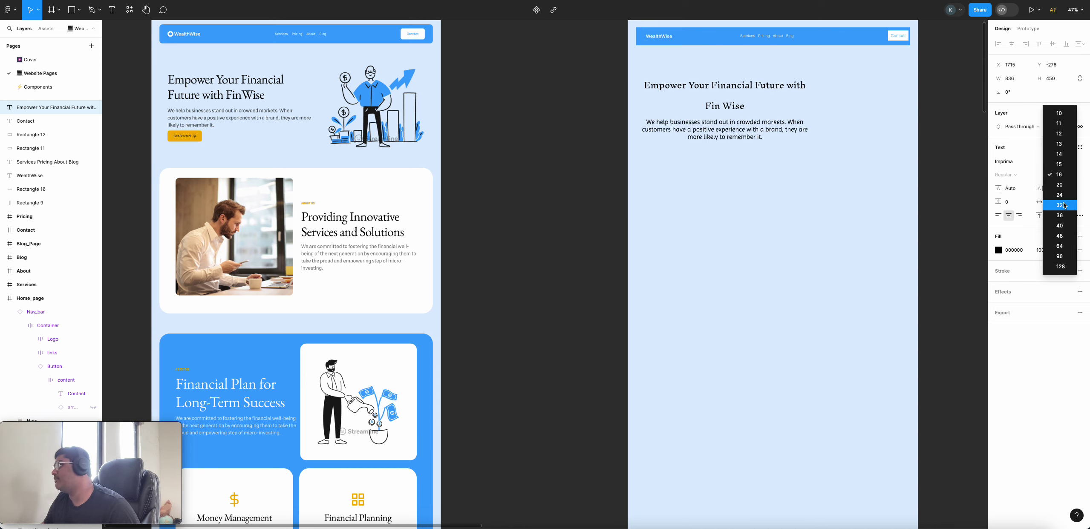
{"action": "key", "text": "Escape"}
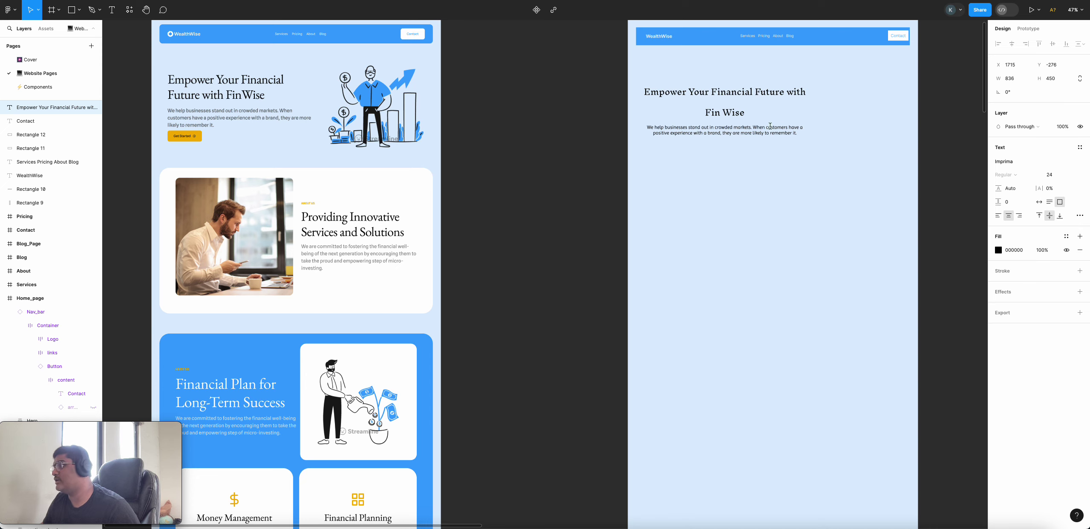
- Set the two-line hero heading to size 48 and left-align it with the paragraph
{"action": "left_click", "coordinate": [745, 113]}
{"action": "triple_click", "coordinate": [746, 112]}
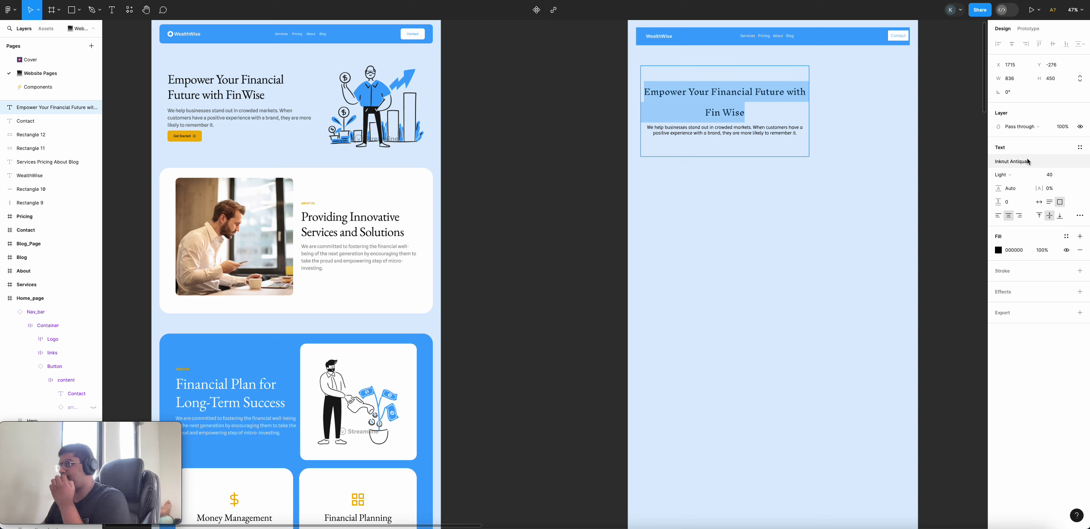
{"action": "left_click", "coordinate": [1065, 175]}
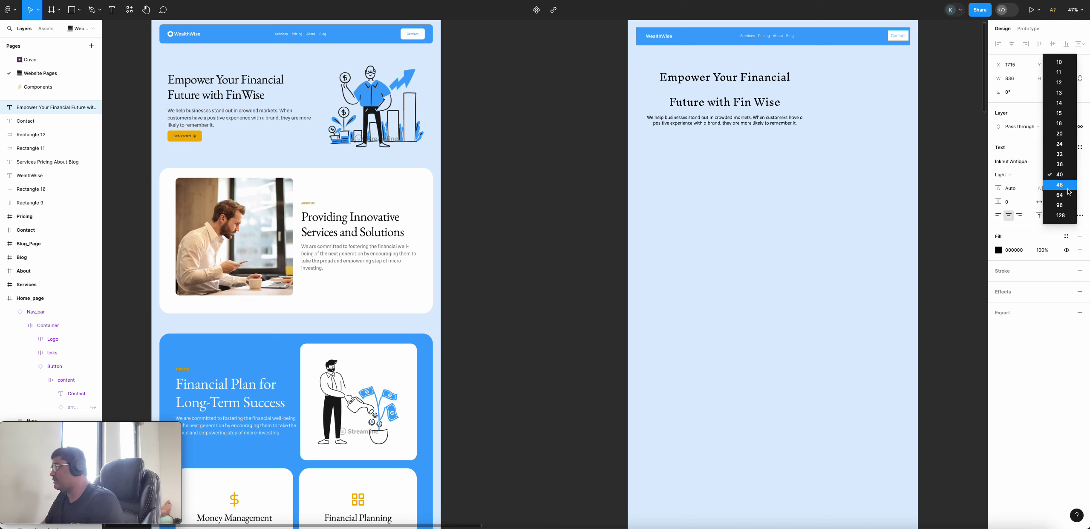
{"action": "left_click", "coordinate": [1065, 185]}
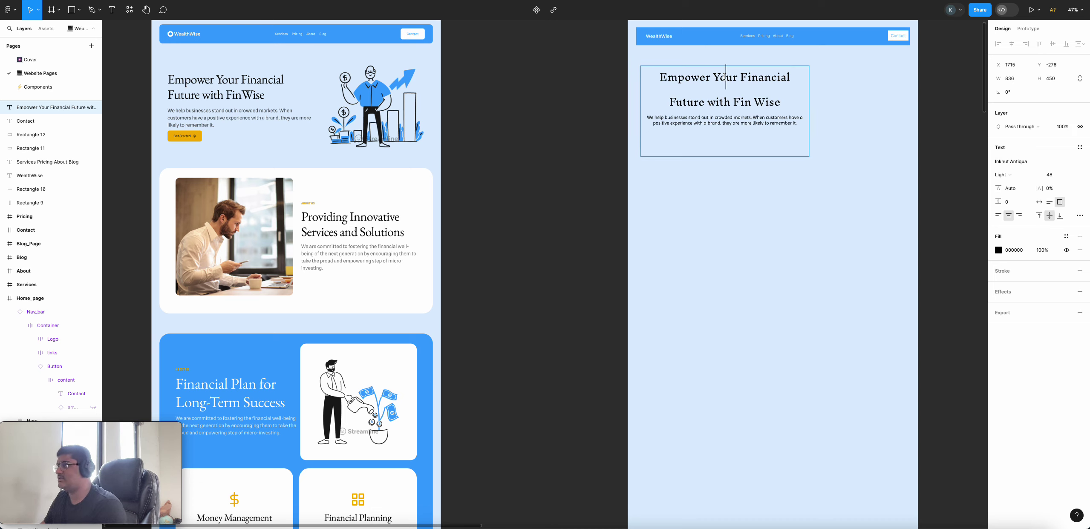
{"action": "left_click_drag", "start_coordinate": [656, 81], "coordinate": [811, 118]}
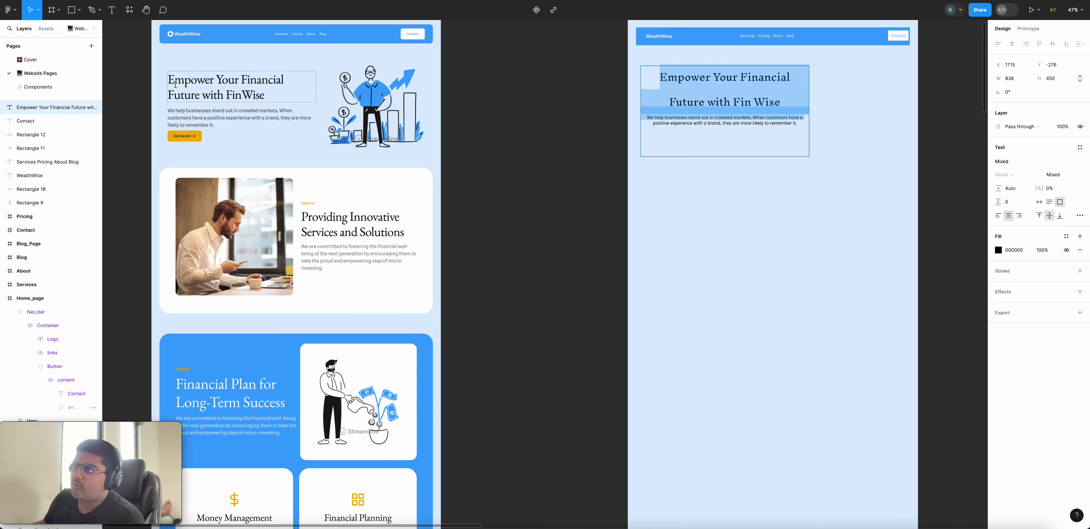
{"action": "left_click_drag", "start_coordinate": [780, 102], "coordinate": [643, 83]}
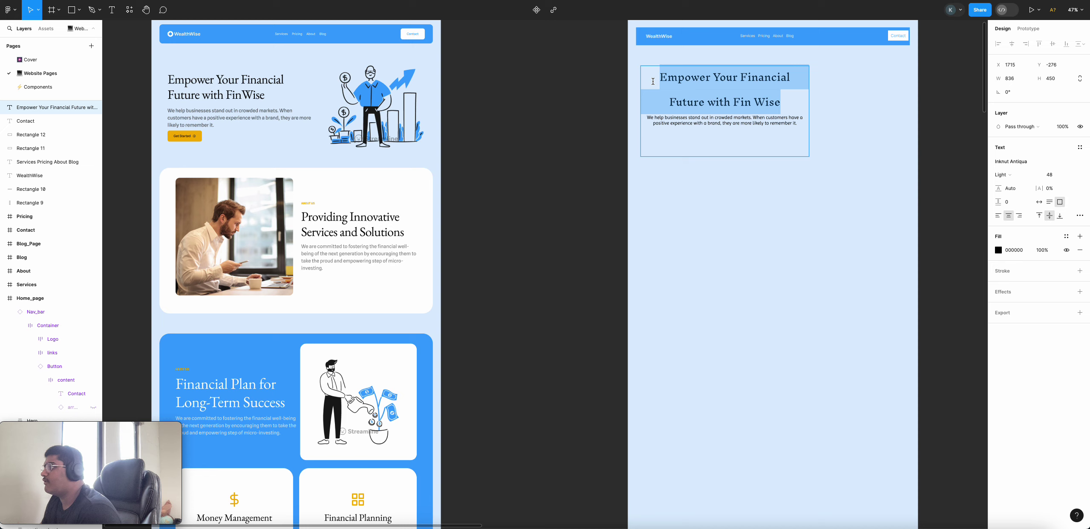
{"action": "left_click", "coordinate": [998, 216]}
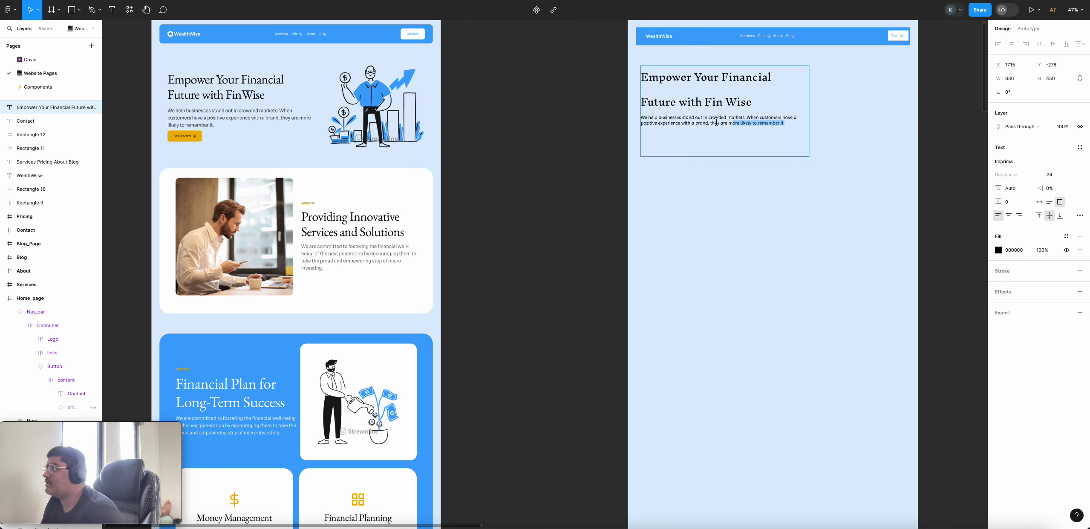
- Select the template's Investing 2 hero illustration inside its container for copying
{"action": "left_click", "coordinate": [725, 166]}
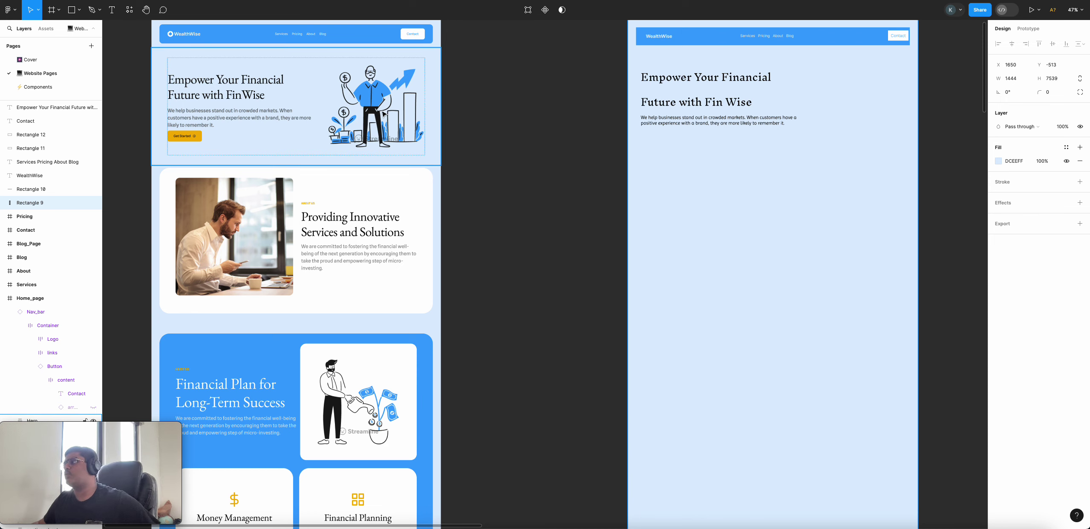
{"action": "left_click", "coordinate": [413, 125]}
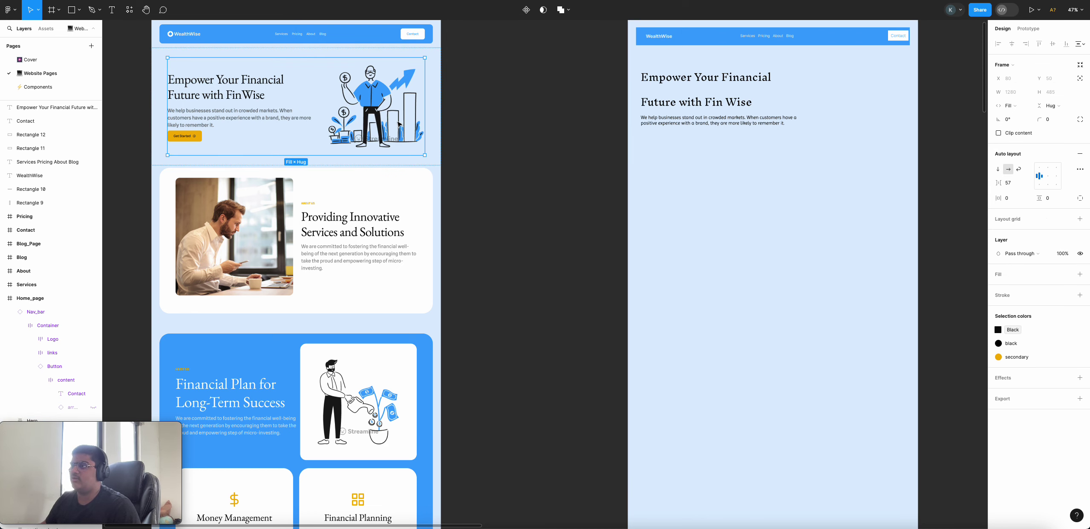
{"action": "left_click", "coordinate": [464, 125]}
{"action": "double_click", "coordinate": [403, 118]}
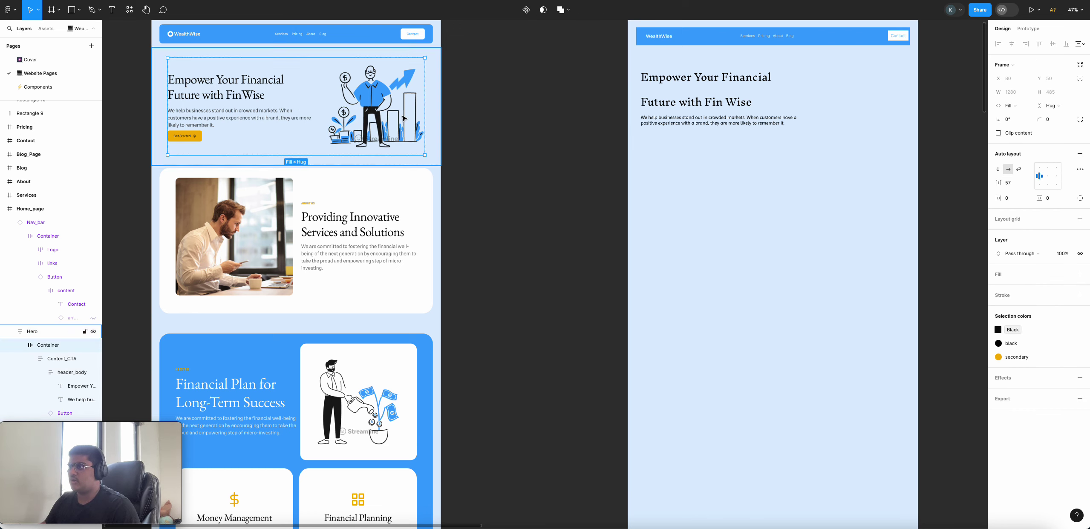
{"action": "left_click", "coordinate": [397, 124]}
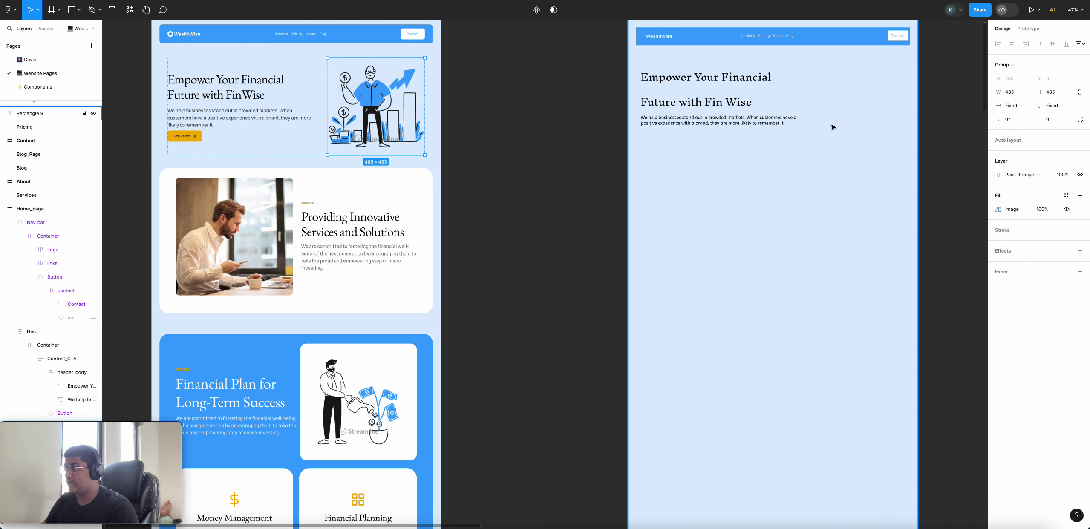
{"action": "key", "text": "ctrl+d"}
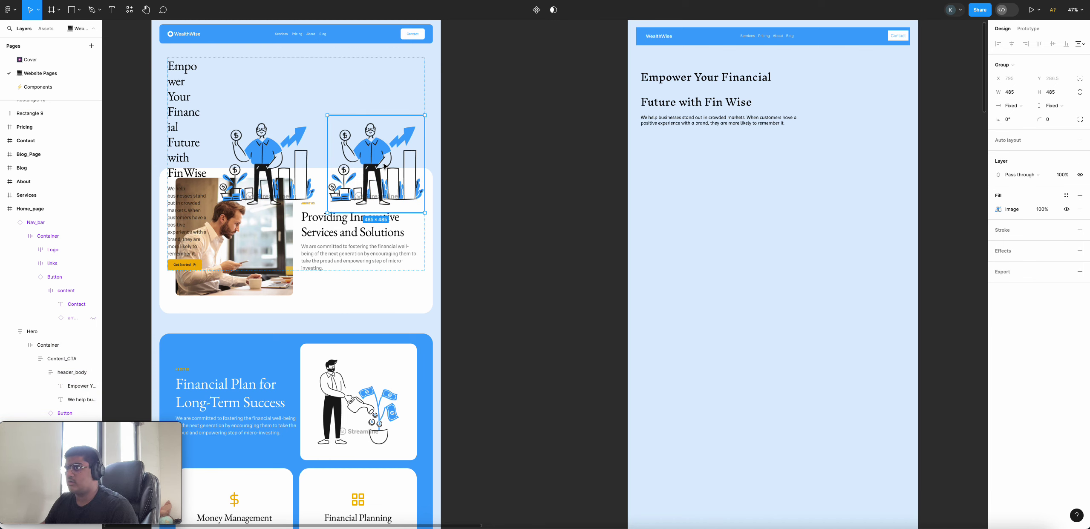
{"action": "key", "text": "ctrl+z"}
{"action": "key", "text": "Escape"}
{"action": "left_click", "coordinate": [380, 127]}
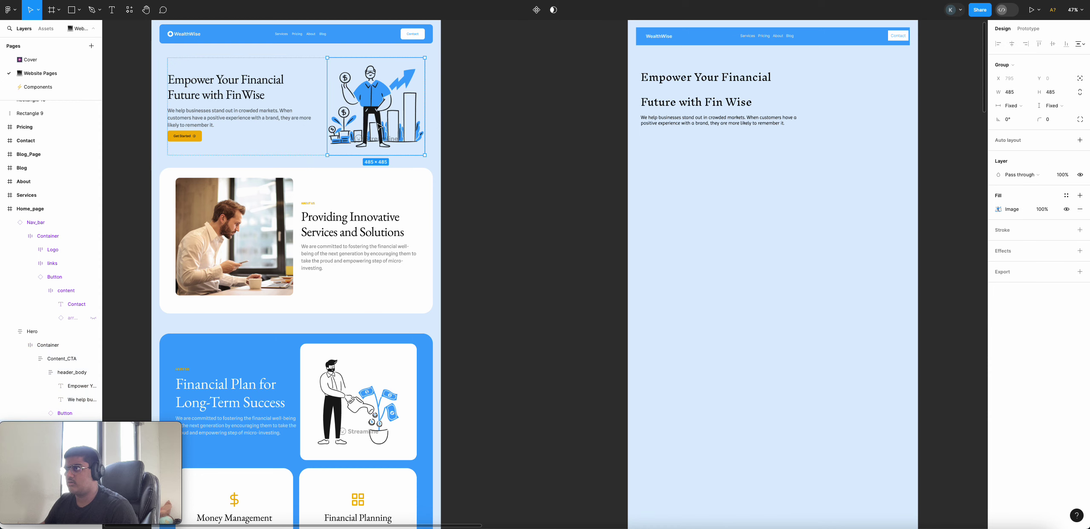
{"action": "right_click", "coordinate": [379, 124]}
{"action": "key", "text": "Escape"}
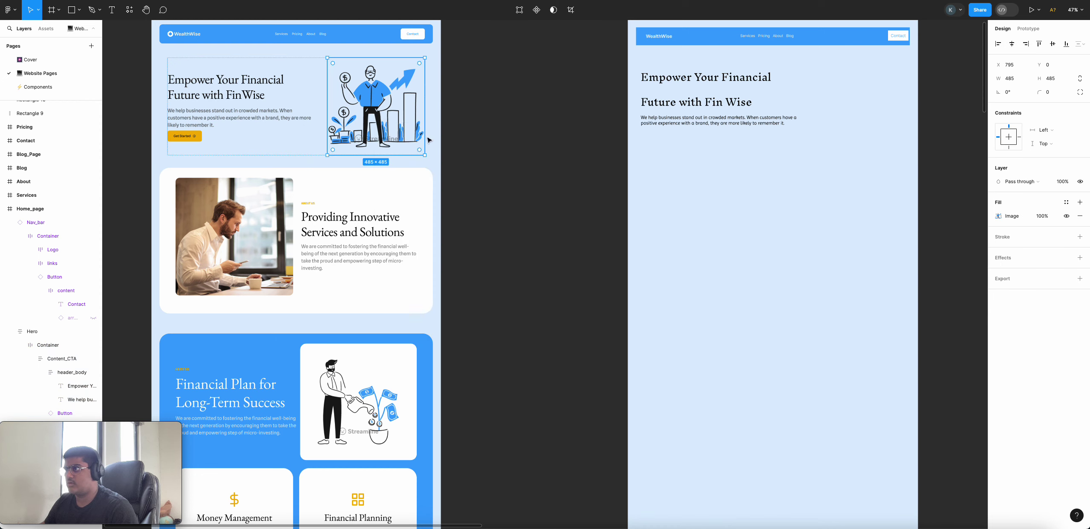
- Paste the 485 × 485 illustration, bring it to front, and place it right of the heading
{"action": "left_click", "coordinate": [762, 228]}
{"action": "key", "text": "ctrl+v"}
{"action": "left_click_drag", "start_coordinate": [407, 159], "coordinate": [858, 100]}
{"action": "right_click", "coordinate": [600, 225]}
{"action": "left_click", "coordinate": [674, 291]}
{"action": "left_click", "coordinate": [903, 169]}
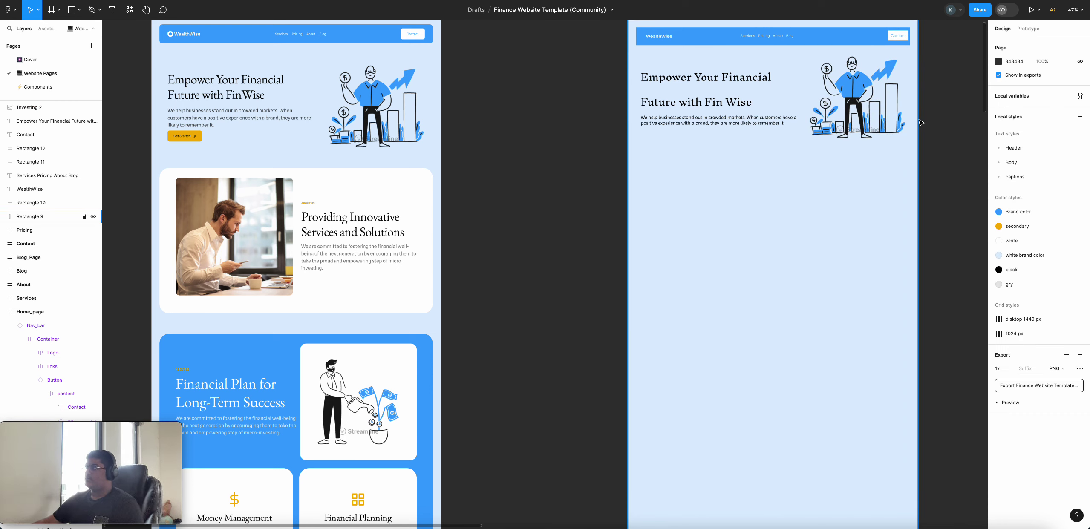
{"action": "left_click", "coordinate": [758, 102]}
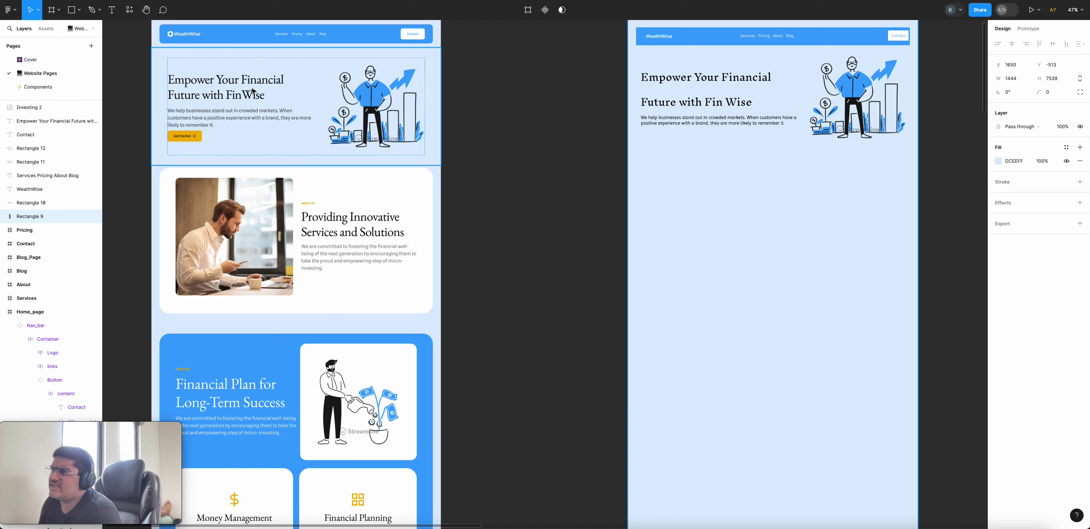
- Nudge the recreated hero text block right and review its type, effect and stroke settings
{"action": "left_click", "coordinate": [751, 104]}
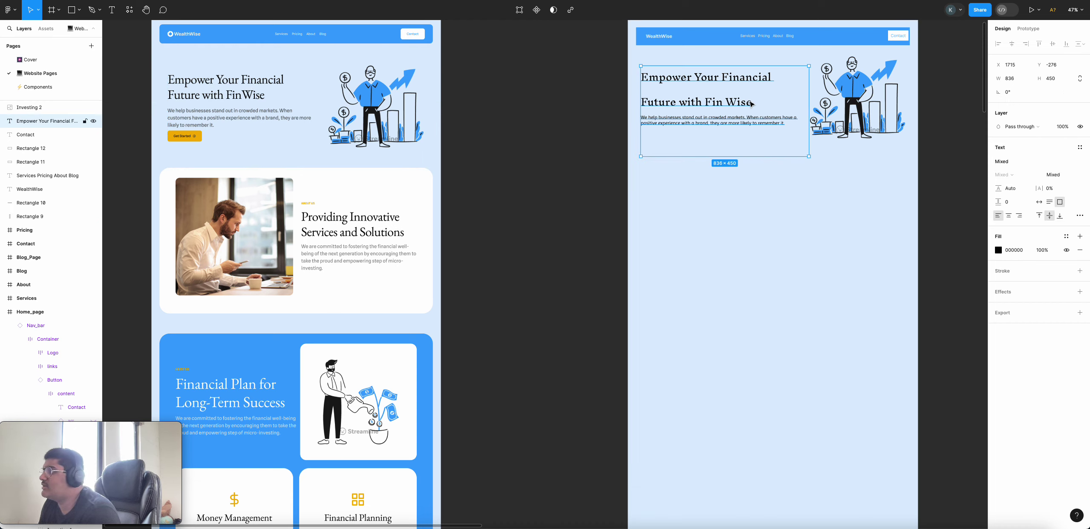
{"action": "left_click_drag", "start_coordinate": [754, 104], "coordinate": [646, 79]}
{"action": "double_click", "coordinate": [761, 107]}
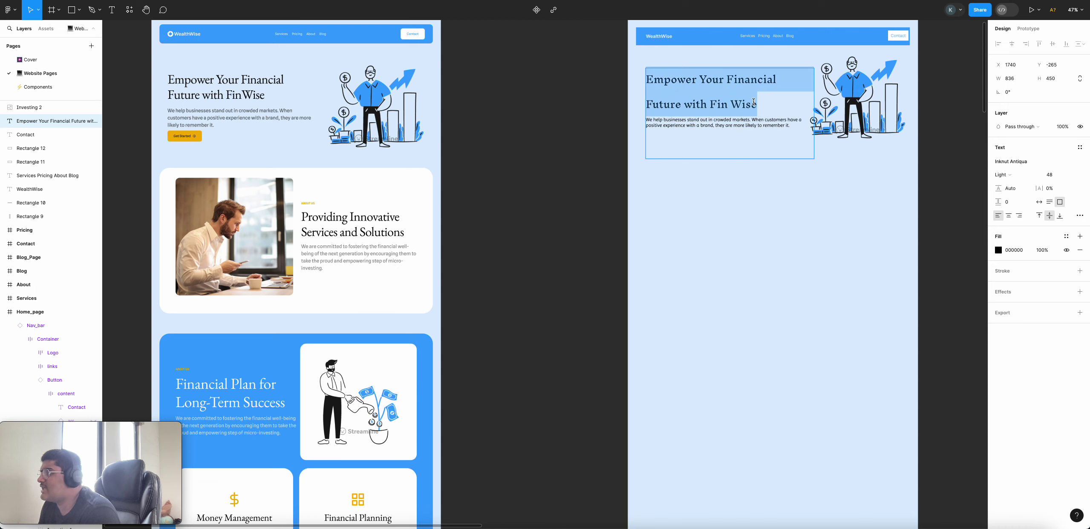
{"action": "left_click", "coordinate": [1080, 215]}
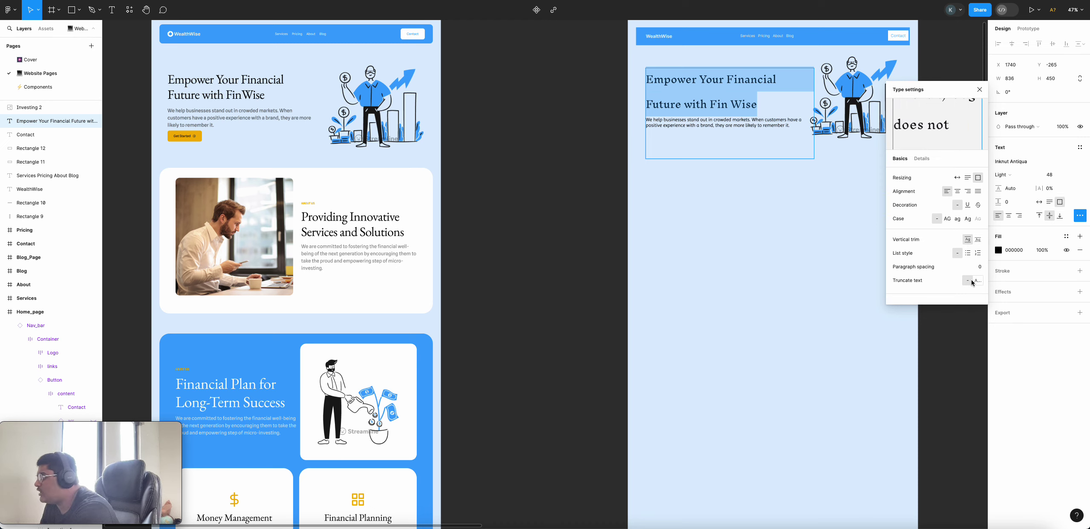
{"action": "left_click", "coordinate": [921, 158]}
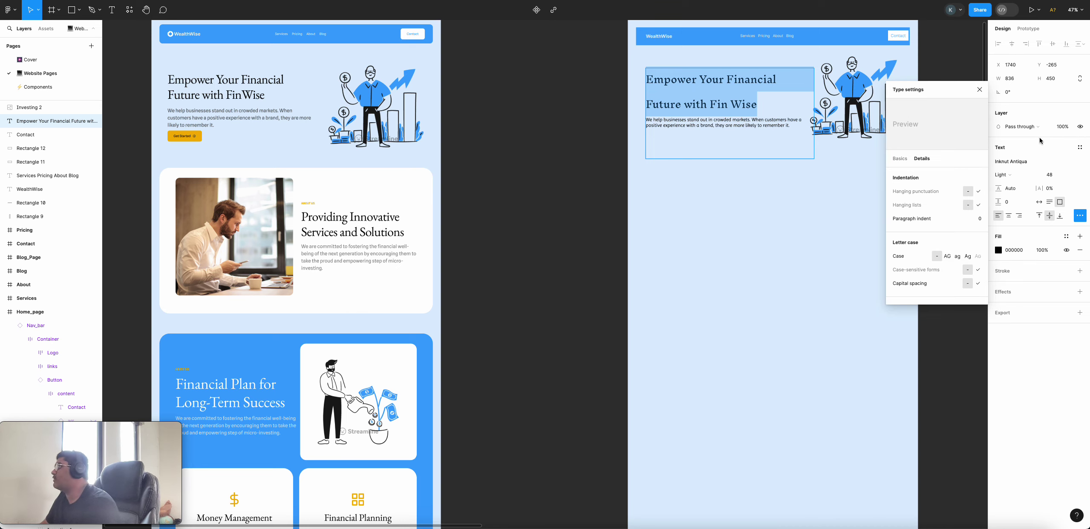
{"action": "key", "text": "Escape"}
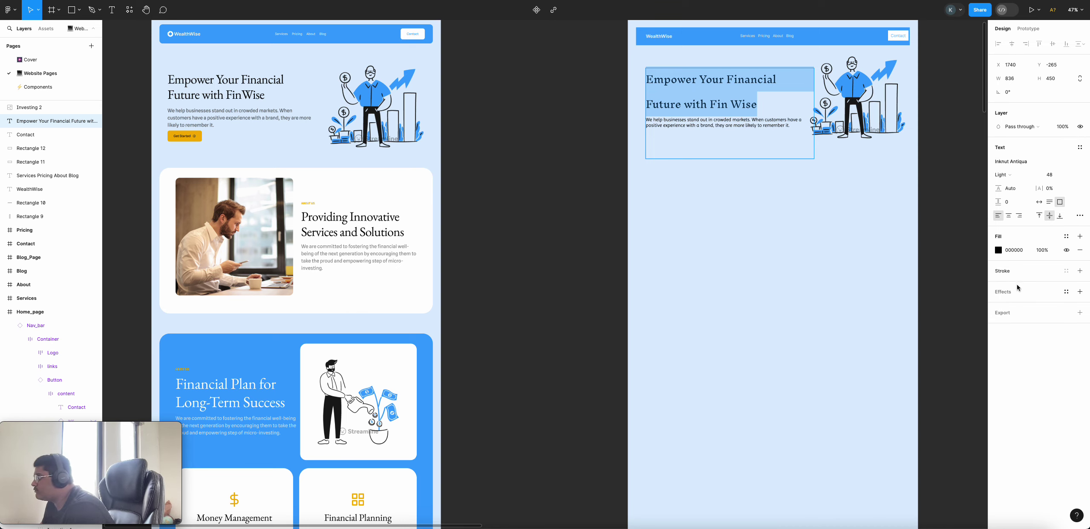
{"action": "left_click", "coordinate": [1016, 290]}
{"action": "left_click", "coordinate": [1021, 326]}
{"action": "left_click", "coordinate": [1027, 273]}
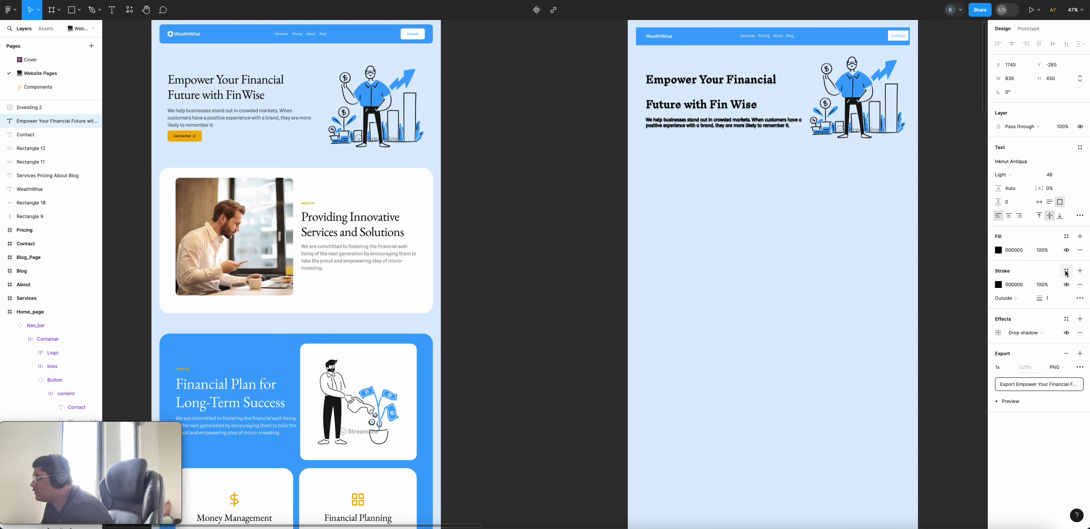
{"action": "left_click", "coordinate": [1011, 191]}
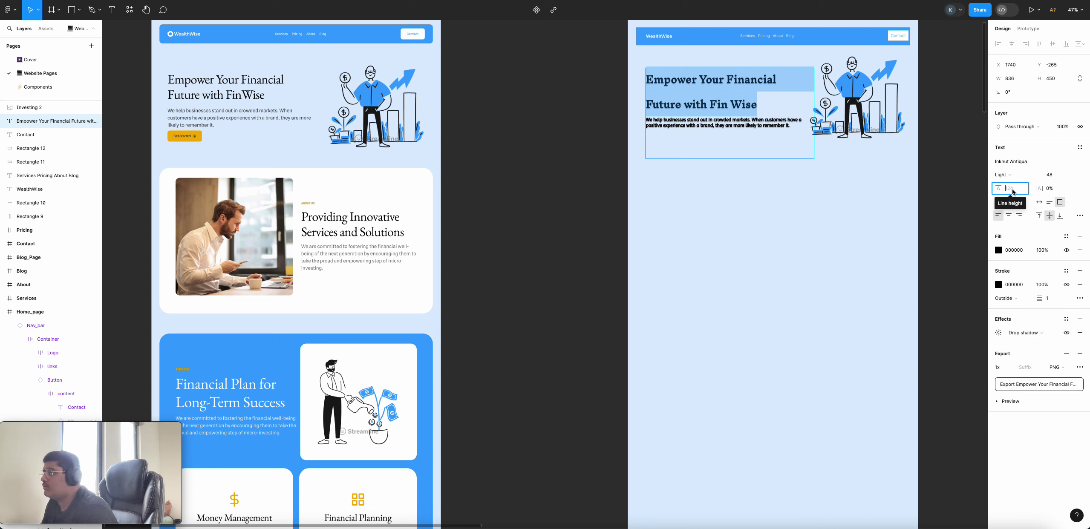
- Inspect the template's FinWise heading font settings by detaching its text style
{"action": "double_click", "coordinate": [252, 94]}
{"action": "double_click", "coordinate": [253, 94]}
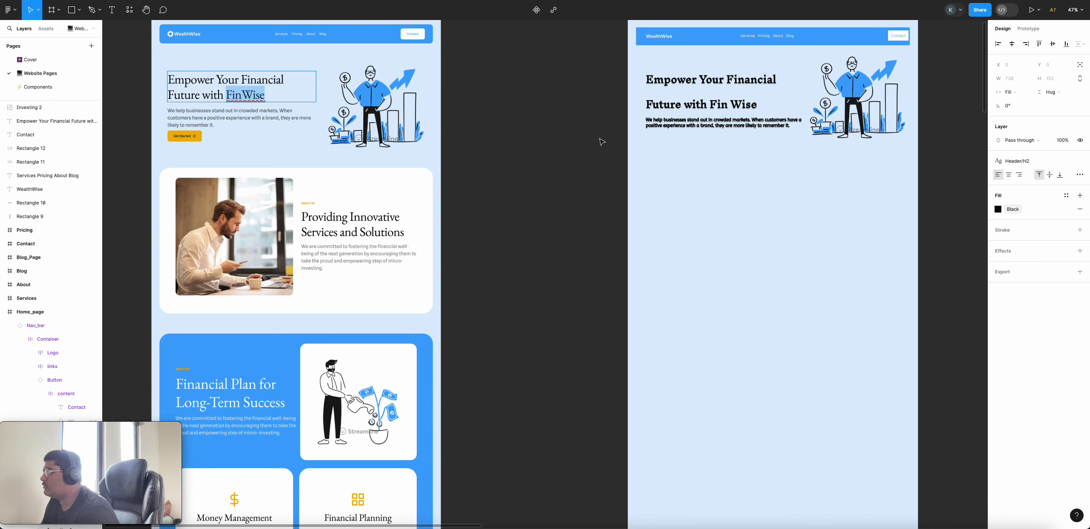
{"action": "left_click", "coordinate": [1069, 162]}
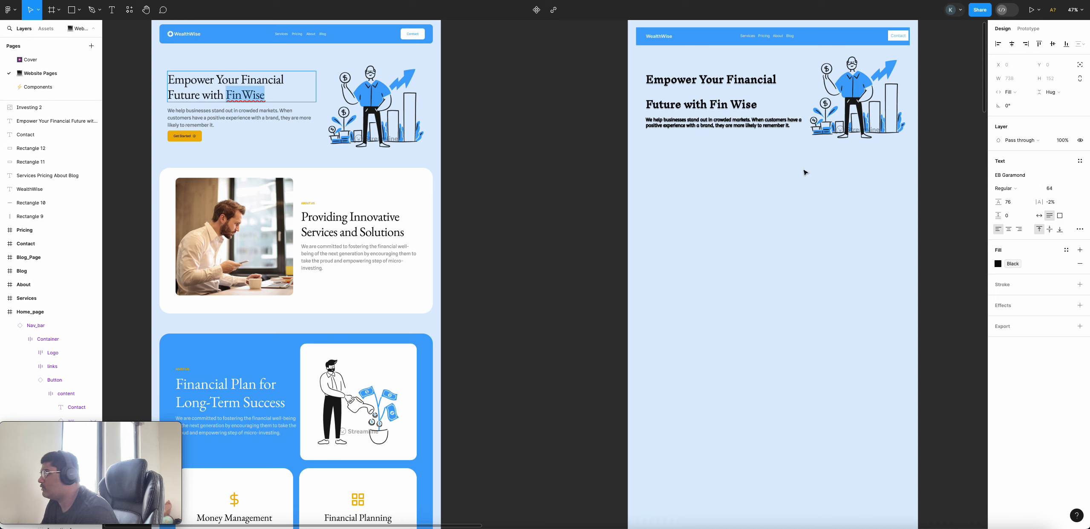
- Hide the outline stroke and drop shadow on the recreated 'with Fin Wise' heading
{"action": "left_click", "coordinate": [667, 79]}
{"action": "double_click", "coordinate": [745, 104]}
{"action": "left_click_drag", "start_coordinate": [760, 105], "coordinate": [618, 75]}
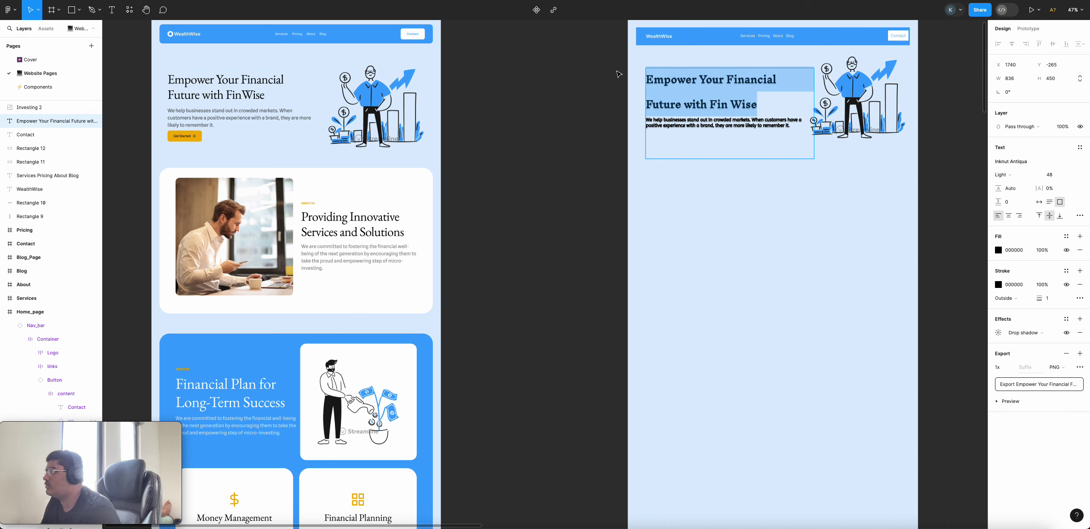
{"action": "left_click", "coordinate": [1067, 285]}
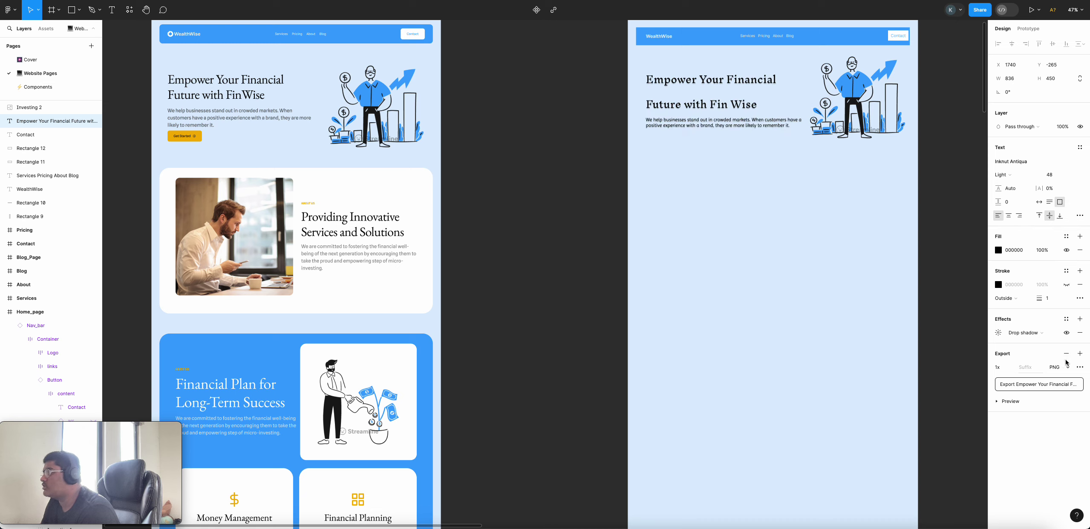
{"action": "left_click", "coordinate": [1066, 332]}
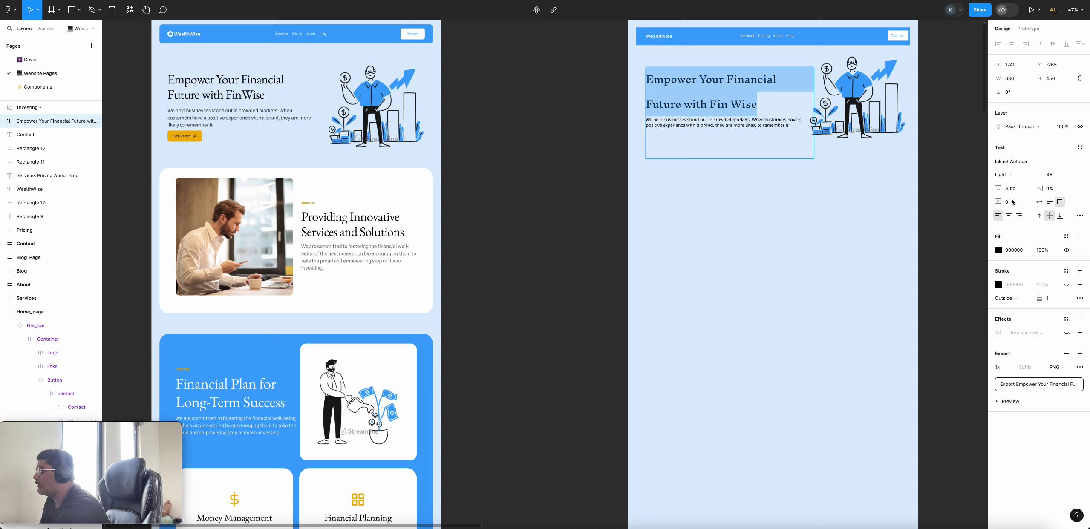
- Set the recreated heading's line height to 60, then tighten it to 70
{"action": "left_click", "coordinate": [750, 98]}
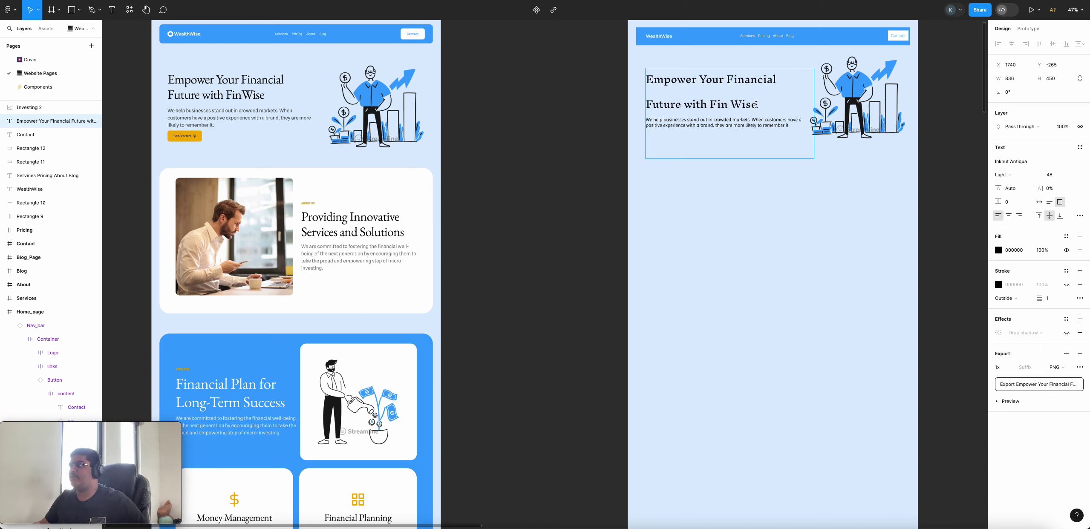
{"action": "left_click_drag", "start_coordinate": [765, 102], "coordinate": [636, 85]}
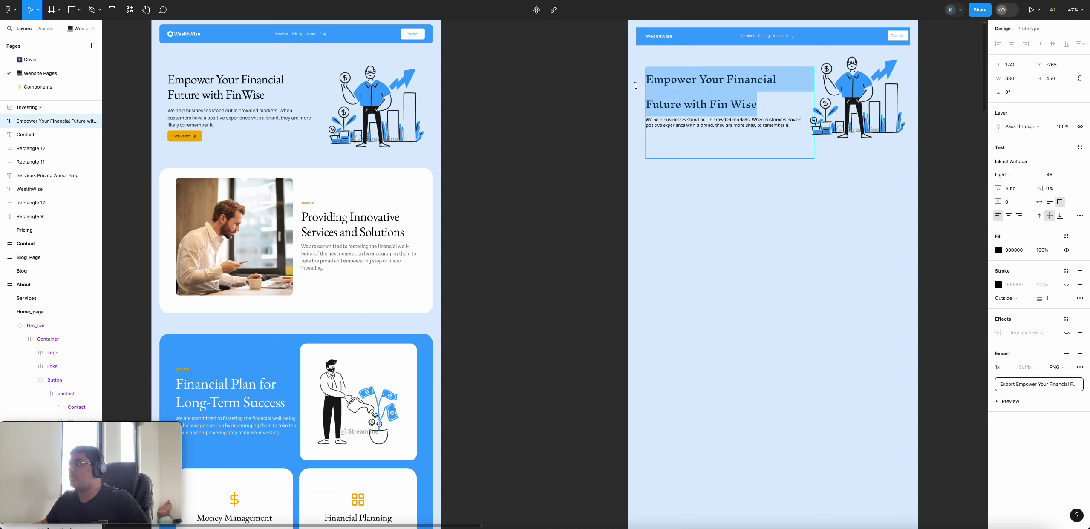
{"action": "left_click", "coordinate": [1012, 192]}
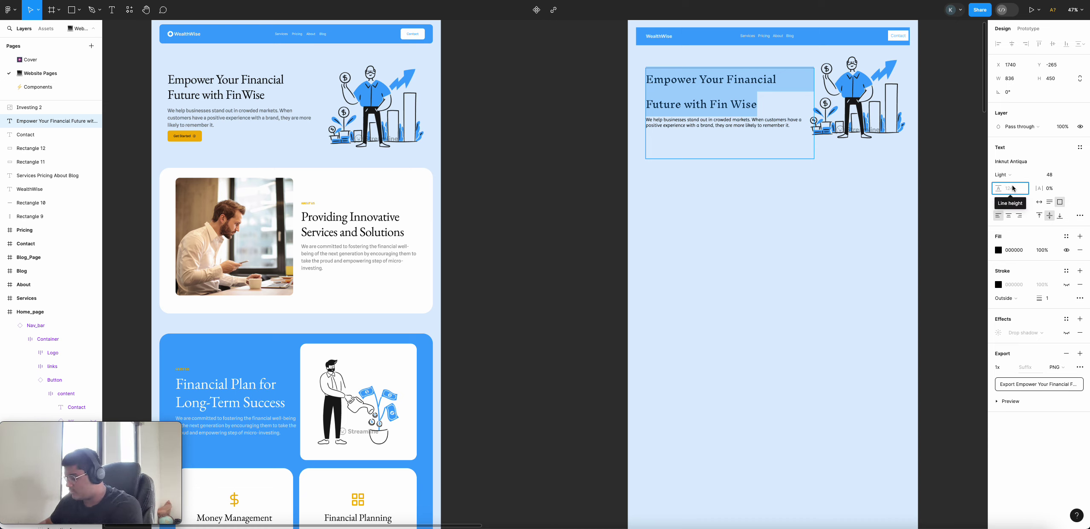
{"action": "type", "text": "60"}
{"action": "key", "text": "Return"}
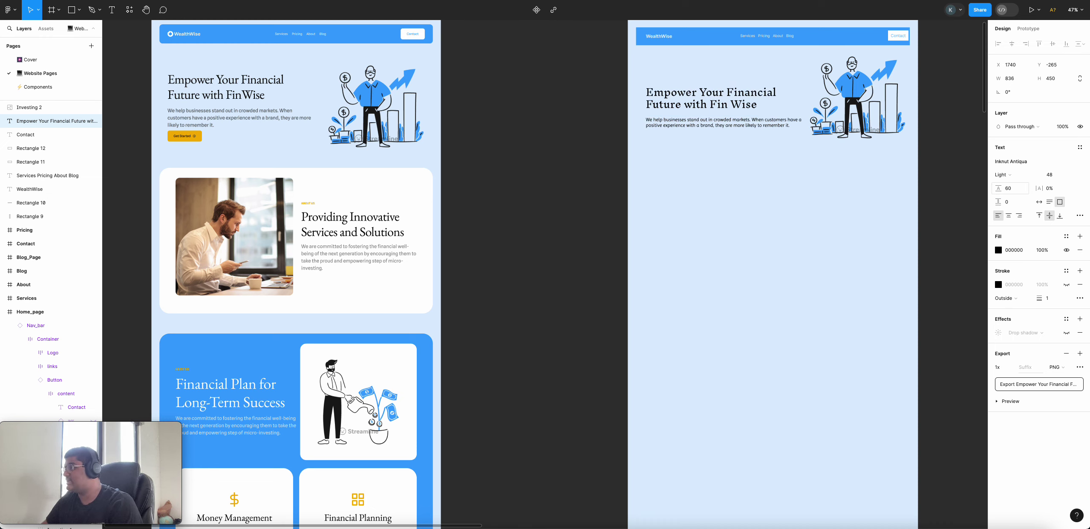
{"action": "left_click", "coordinate": [1011, 188]}
{"action": "type", "text": "70"}
{"action": "key", "text": "Return"}
- Move the heading text block up and right to Y -327
{"action": "double_click", "coordinate": [678, 85]}
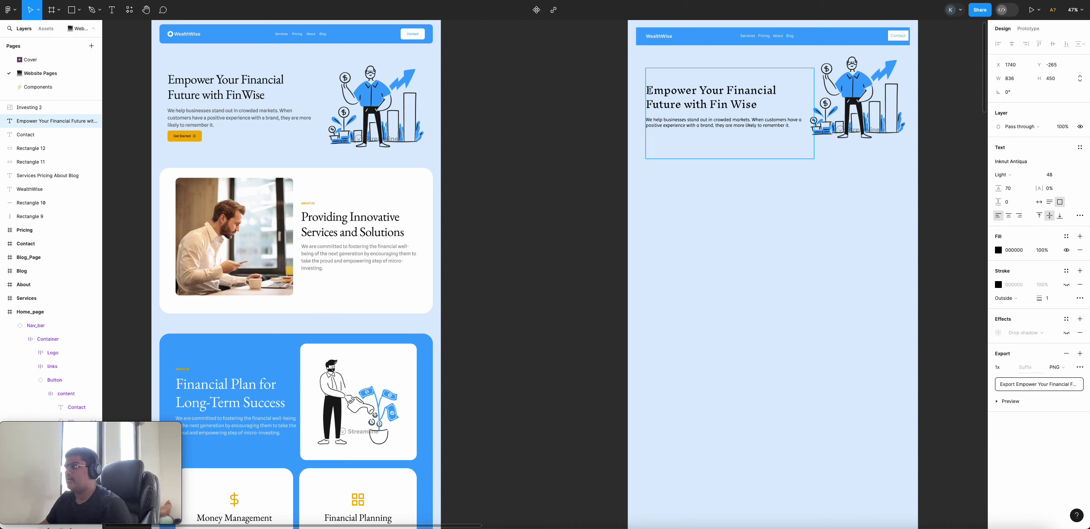
{"action": "key", "text": "Escape"}
{"action": "left_click_drag", "start_coordinate": [742, 137], "coordinate": [752, 119]}
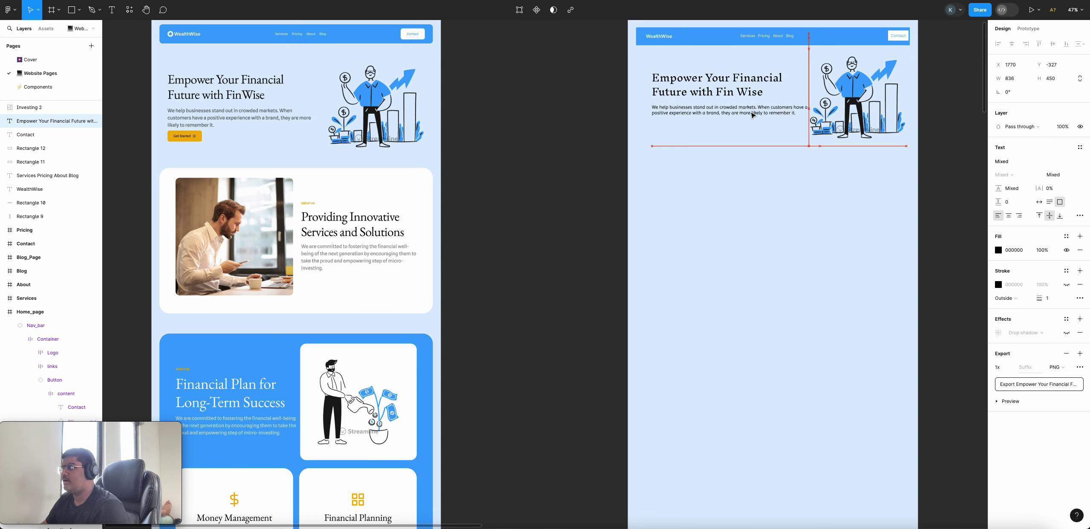
- Select the template's orange Get Started button inside the hero's text column
{"action": "left_click", "coordinate": [571, 168]}
{"action": "left_click", "coordinate": [178, 141]}
{"action": "left_click", "coordinate": [180, 140]}
{"action": "left_click", "coordinate": [180, 140]}
{"action": "right_click", "coordinate": [183, 140]}
{"action": "key", "text": "Escape"}
{"action": "left_click", "coordinate": [456, 172]}
- Drag out a copy of the button, bring it to front, and place it beneath the hero paragraph
{"action": "left_click_drag", "start_coordinate": [182, 136], "coordinate": [580, 171]}
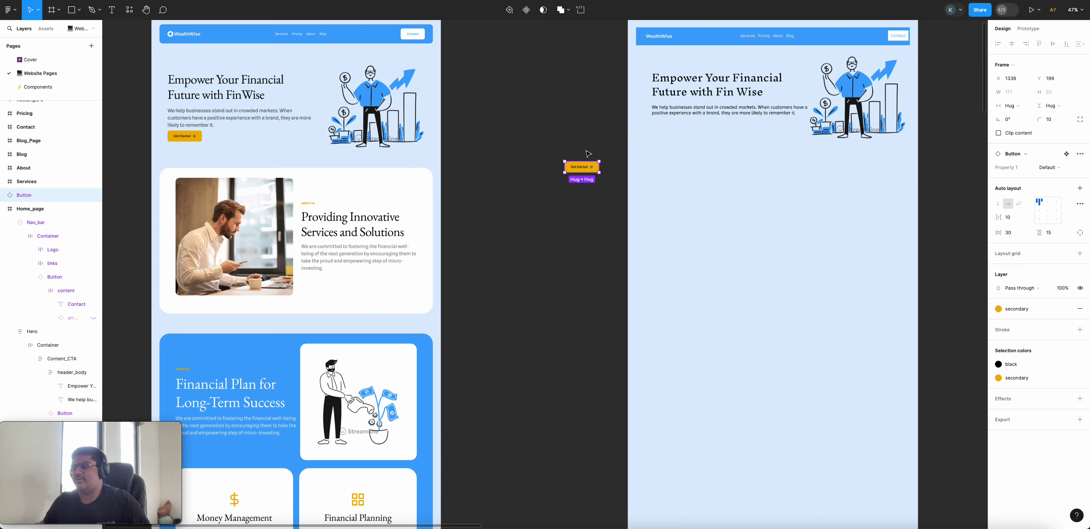
{"action": "left_click_drag", "start_coordinate": [585, 169], "coordinate": [562, 161]}
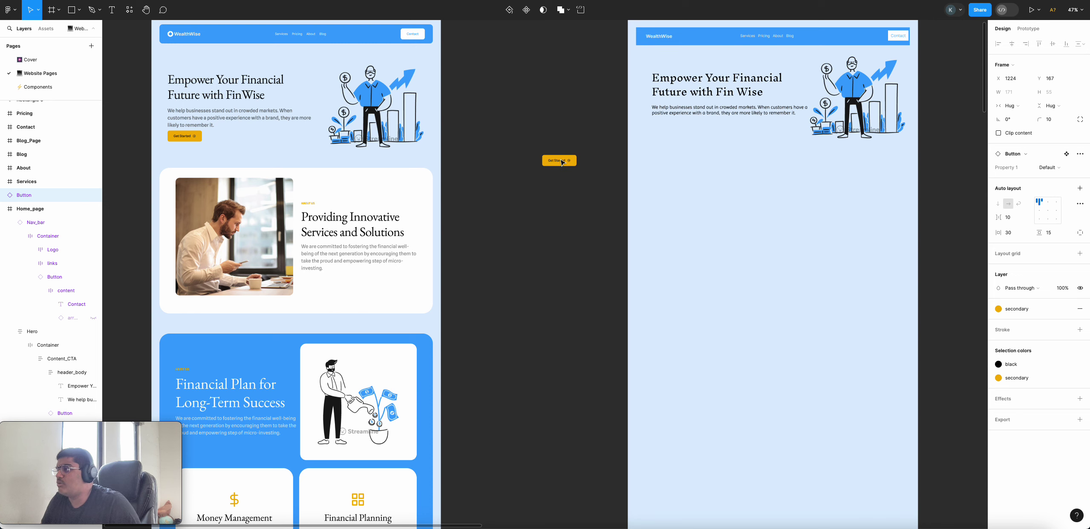
{"action": "left_click", "coordinate": [596, 230]}
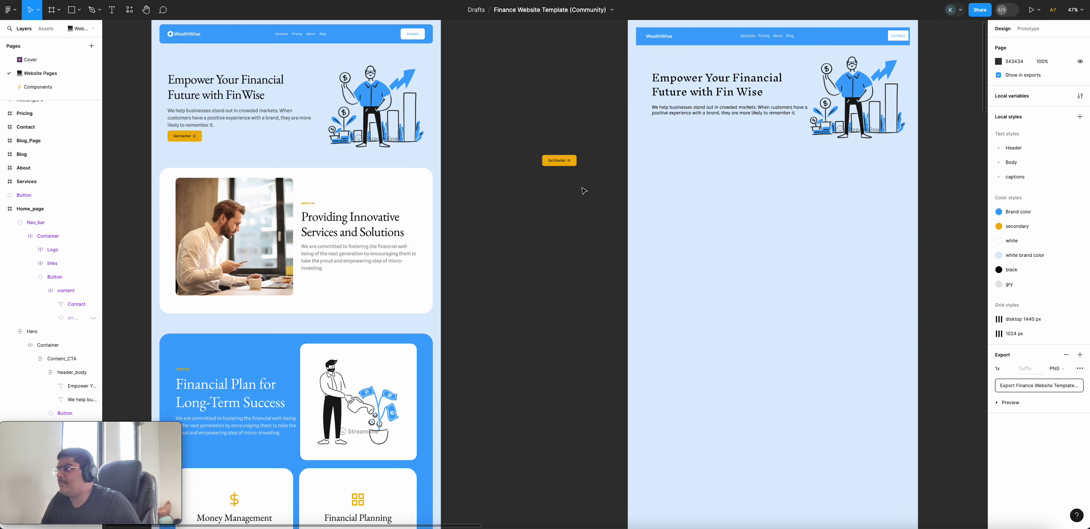
{"action": "right_click", "coordinate": [569, 167]}
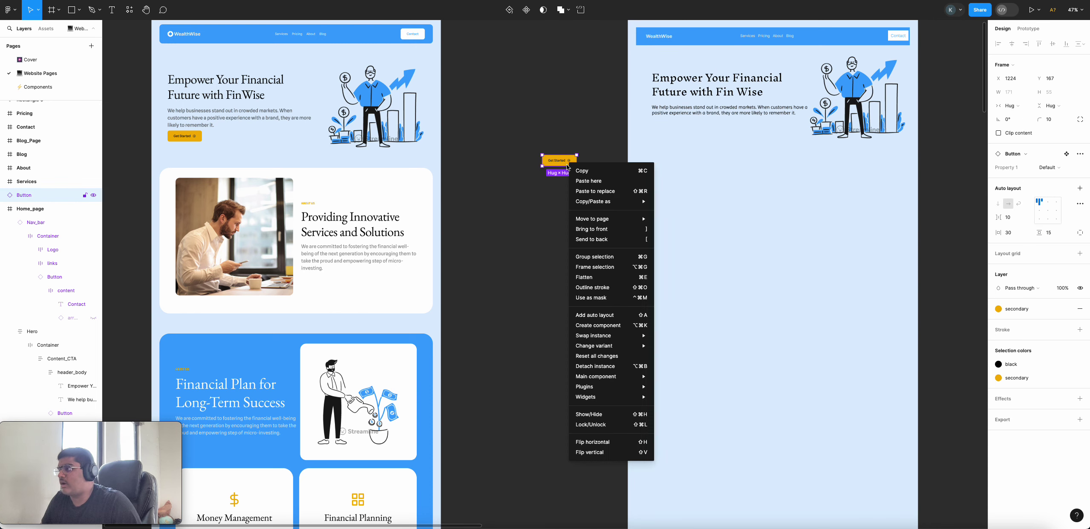
{"action": "left_click", "coordinate": [616, 230]}
{"action": "left_click_drag", "start_coordinate": [568, 161], "coordinate": [678, 131]}
{"action": "left_click", "coordinate": [744, 156]}
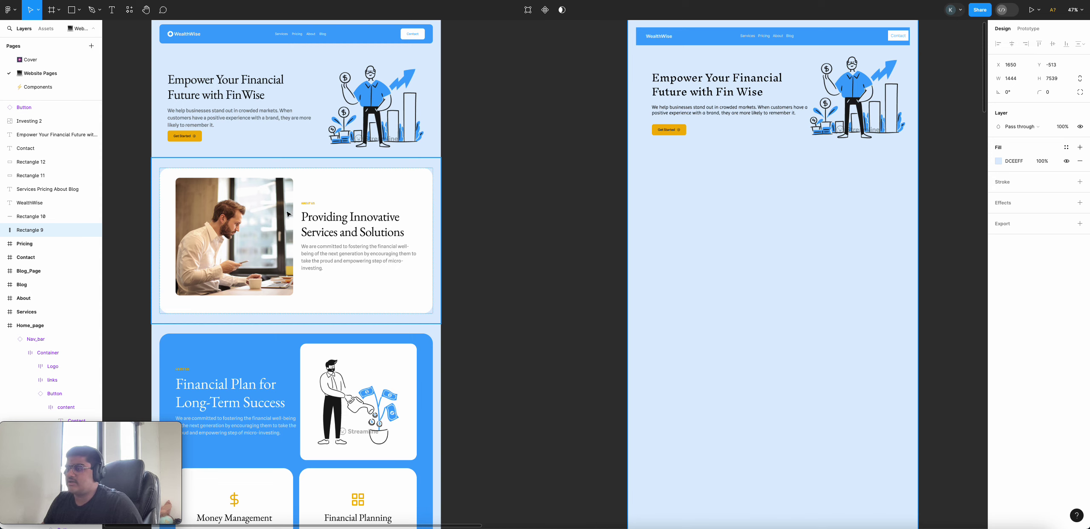
{"action": "right_click", "coordinate": [257, 212]}
{"action": "left_click", "coordinate": [379, 226]}
{"action": "scroll", "coordinate": [369, 231], "scroll_direction": "down", "scroll_amount": 10}
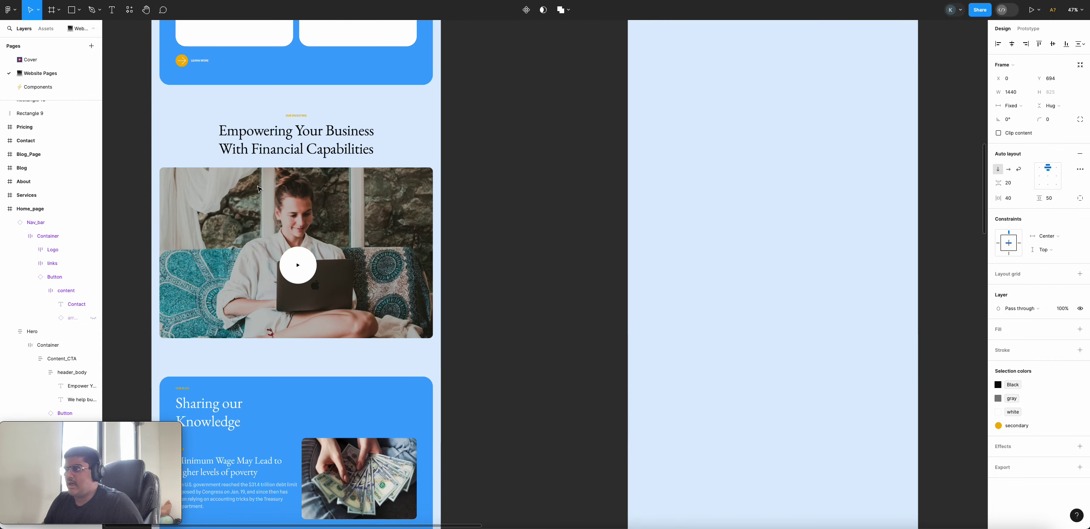
{"action": "scroll", "coordinate": [258, 188], "scroll_direction": "up", "scroll_amount": 6}
{"action": "scroll", "coordinate": [259, 189], "scroll_direction": "up", "scroll_amount": 6}
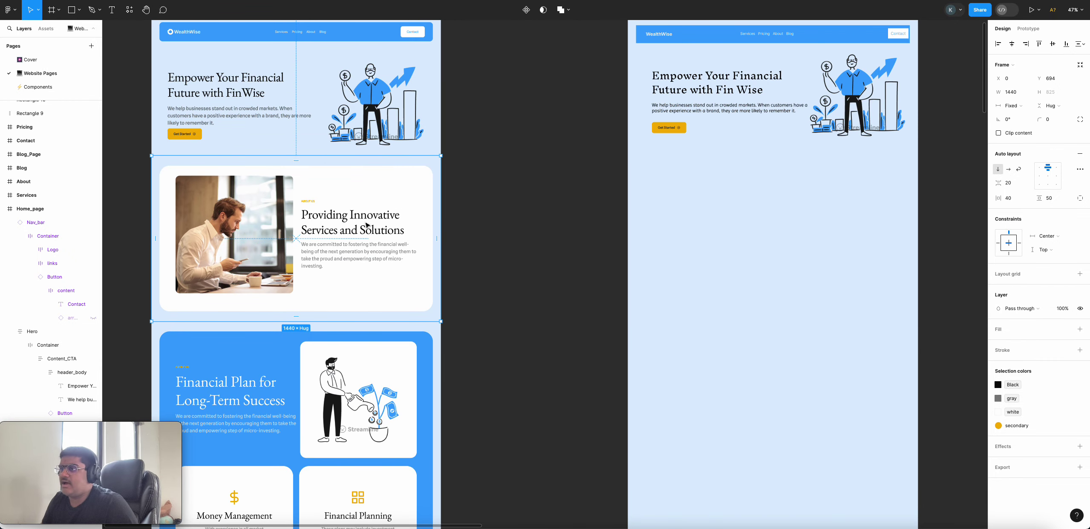
{"action": "left_click", "coordinate": [545, 217]}
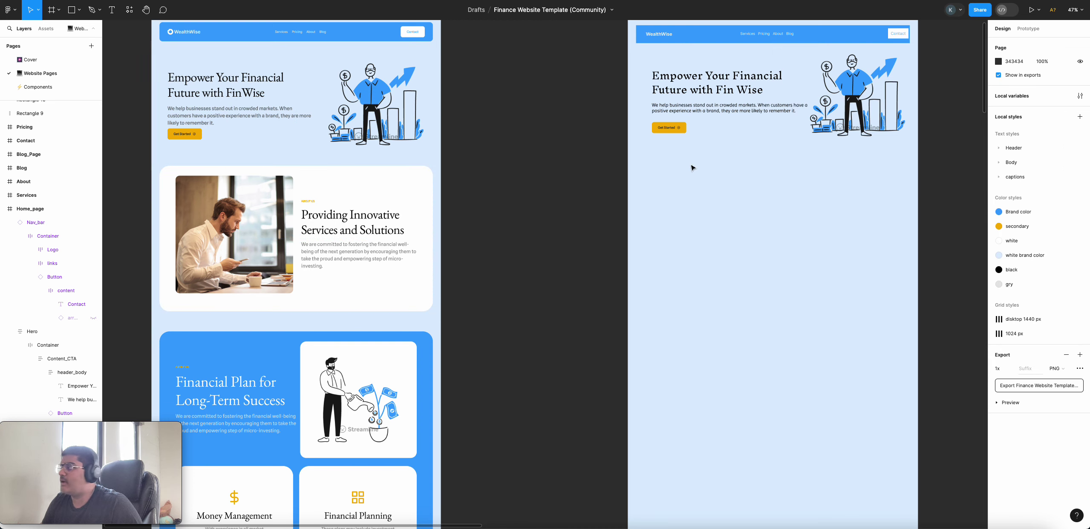
{"action": "left_click", "coordinate": [692, 185]}
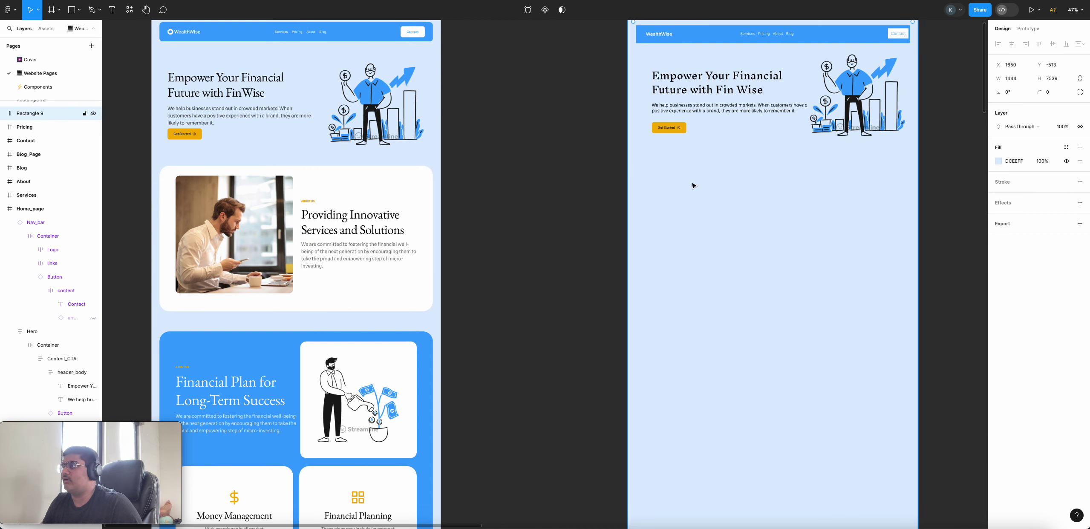
{"action": "left_click", "coordinate": [391, 196]}
{"action": "double_click", "coordinate": [390, 196]}
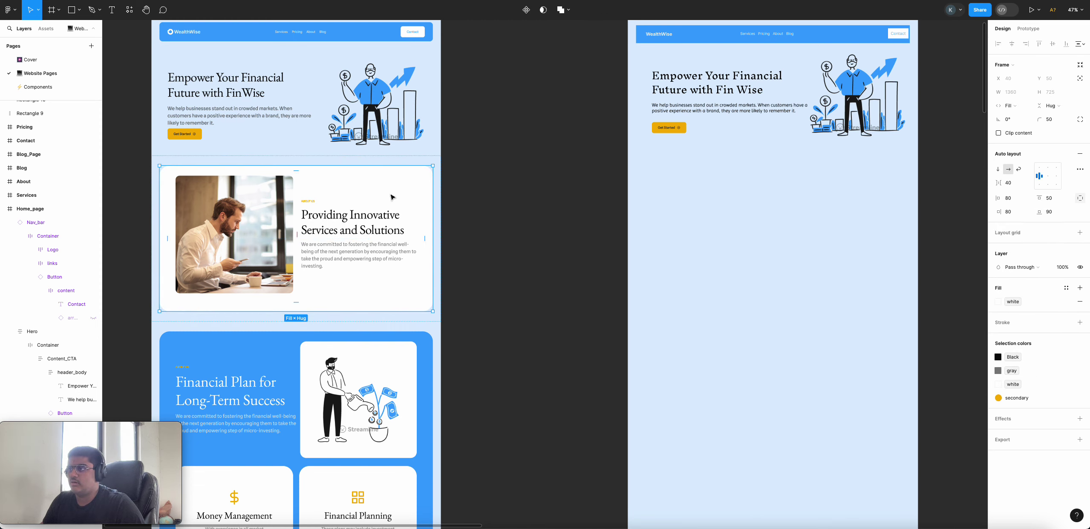
{"action": "right_click", "coordinate": [394, 202]}
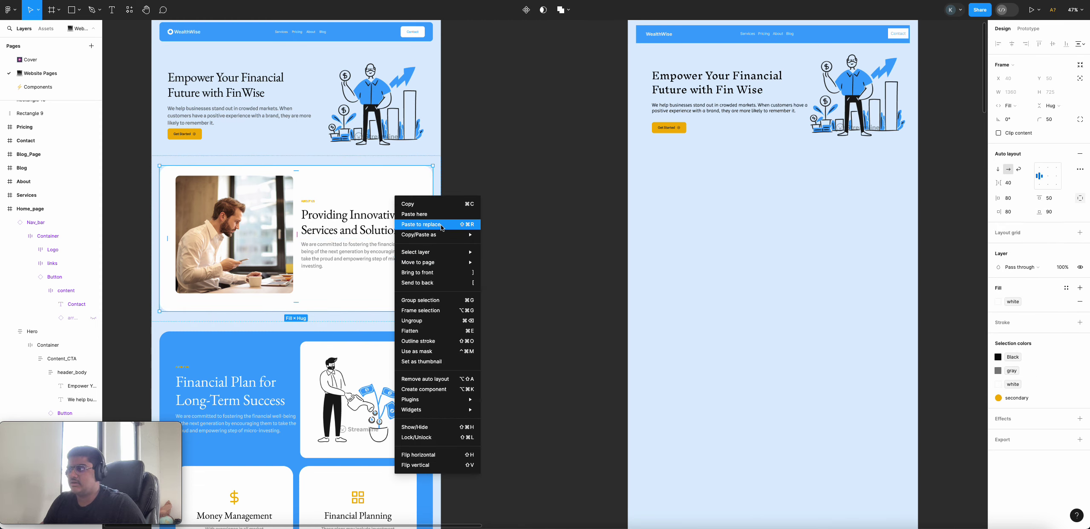
{"action": "left_click", "coordinate": [570, 267]}
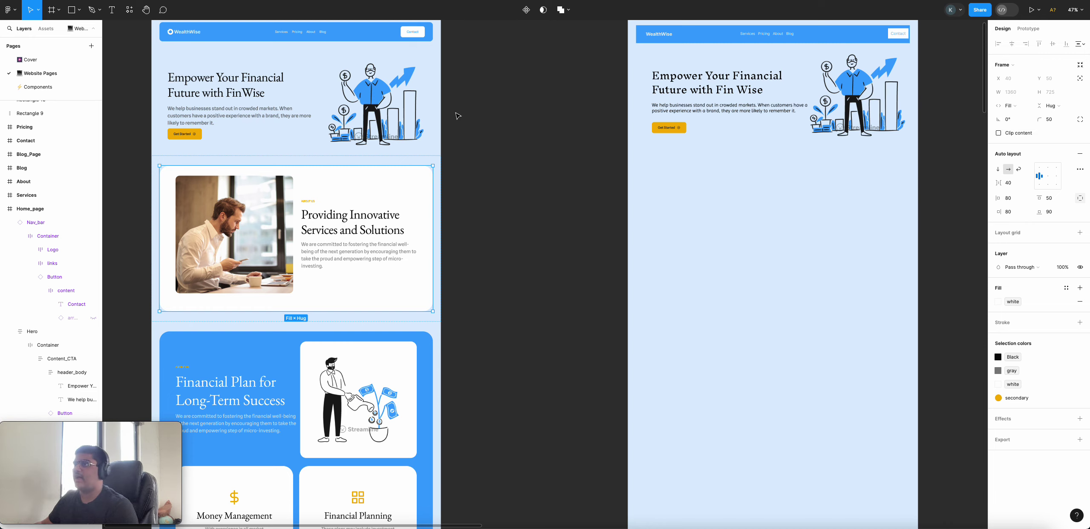
- Draw a rectangle below the hero, size it 1360 × 725, and line it up
{"action": "key", "text": "r"}
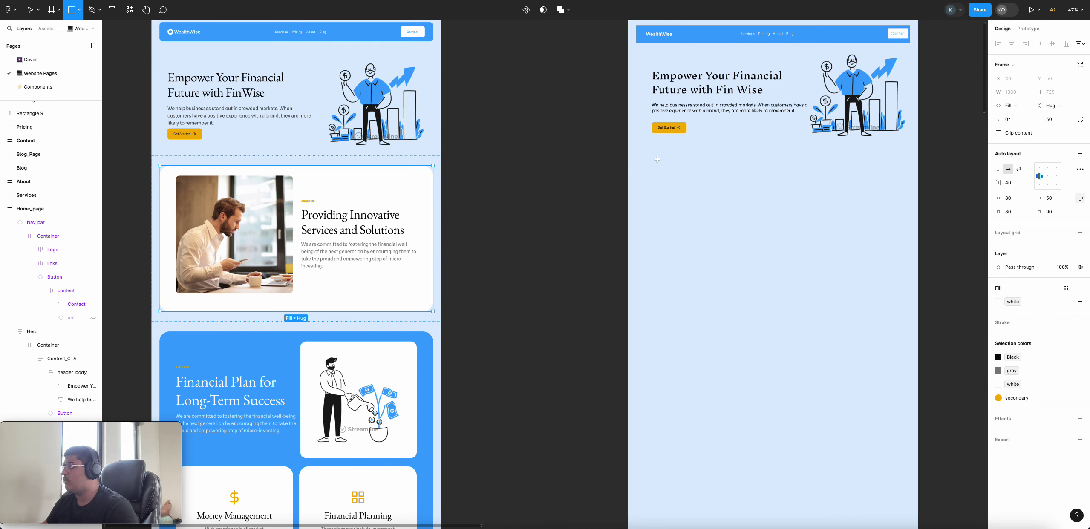
{"action": "left_click_drag", "start_coordinate": [657, 159], "coordinate": [897, 298]}
{"action": "left_click", "coordinate": [1016, 82]}
{"action": "type", "text": "1360"}
{"action": "left_click", "coordinate": [1053, 80]}
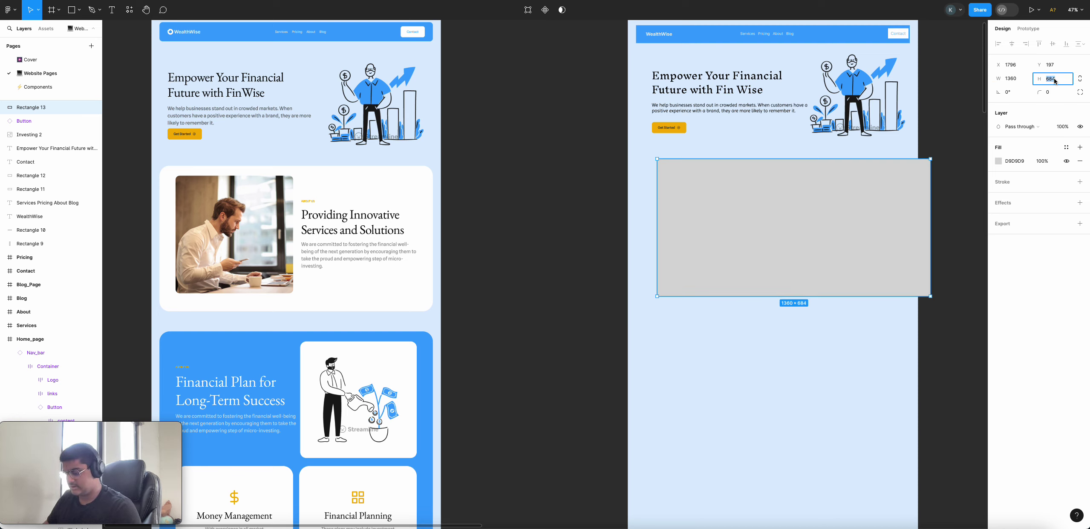
{"action": "type", "text": "725"}
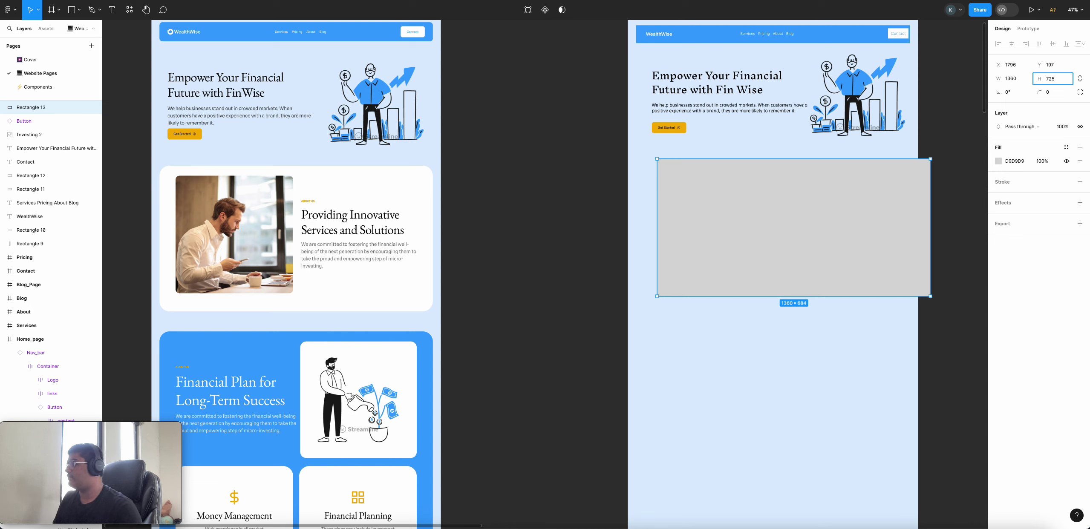
{"action": "key", "text": "Return"}
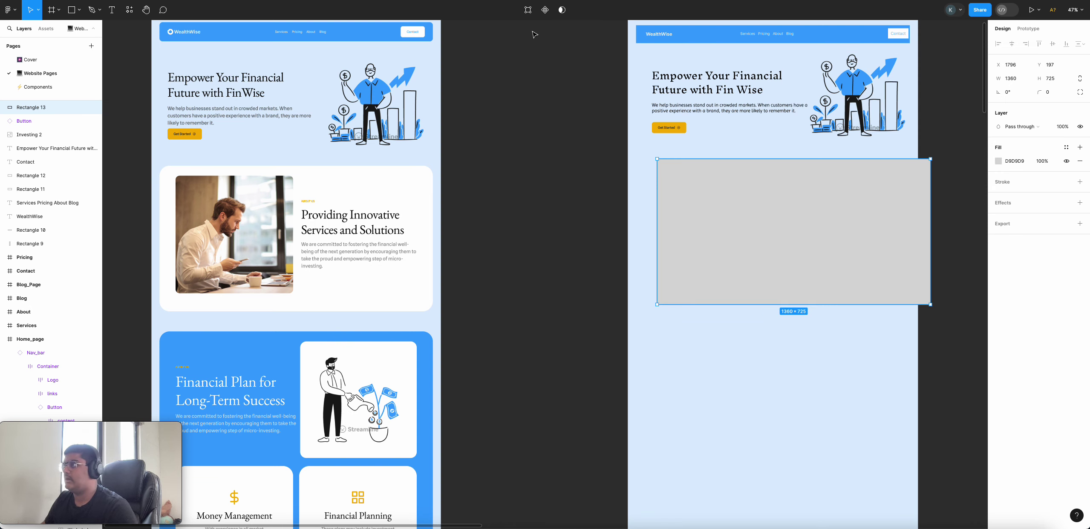
{"action": "left_click_drag", "start_coordinate": [825, 217], "coordinate": [804, 216]}
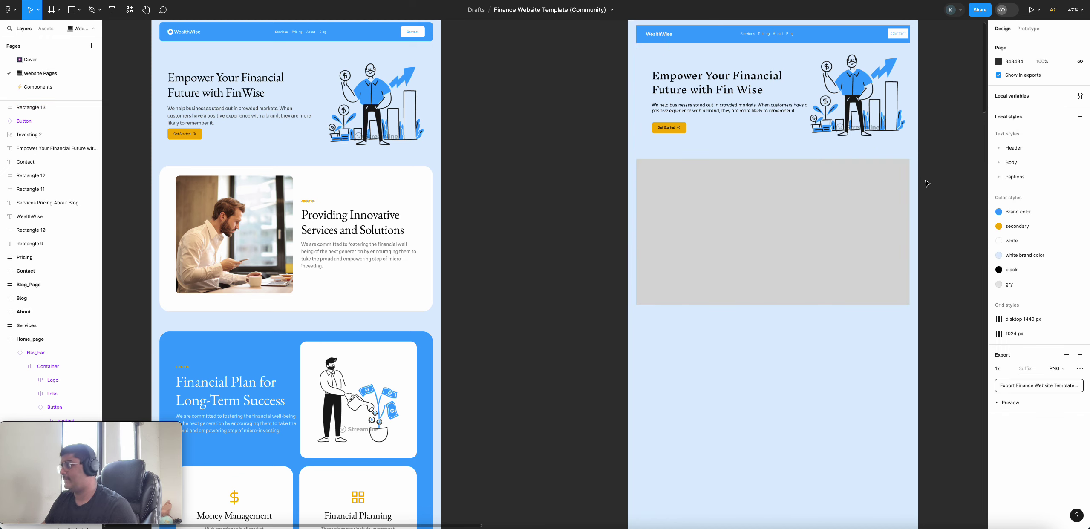
- Fill the rectangle white (FFFFFF) by sampling the template card's colour
{"action": "left_click", "coordinate": [999, 161]}
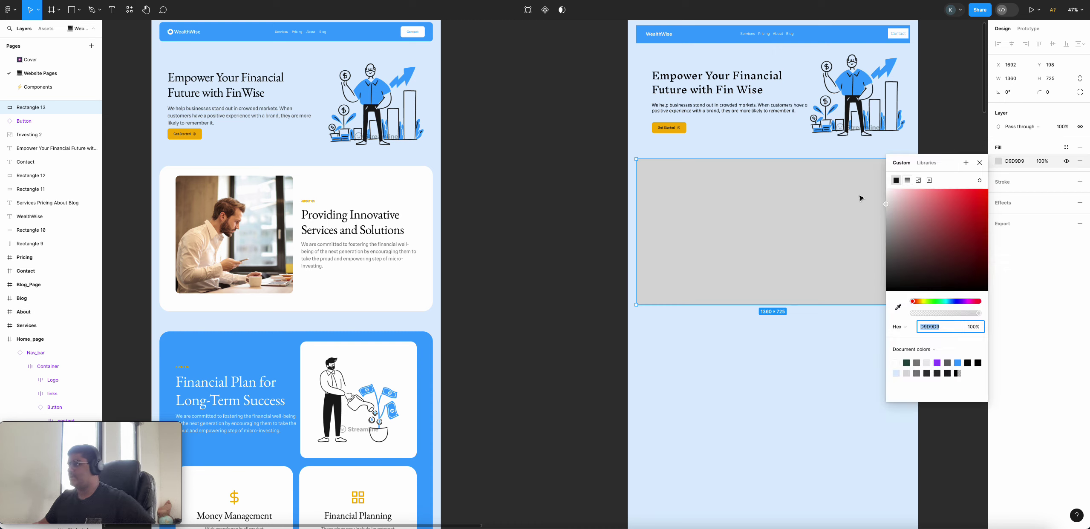
{"action": "left_click", "coordinate": [898, 309]}
{"action": "left_click", "coordinate": [417, 191]}
{"action": "left_click", "coordinate": [897, 308]}
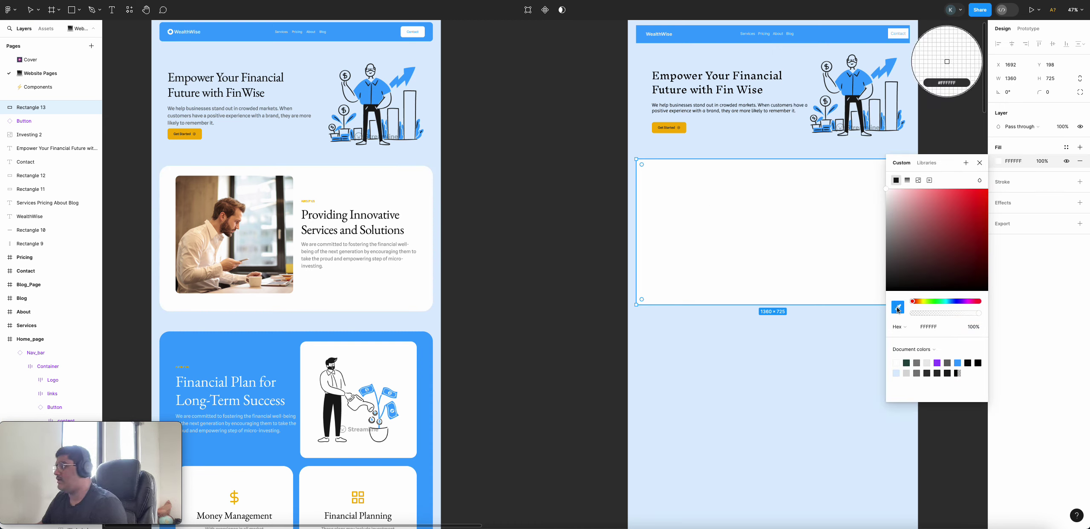
{"action": "left_click", "coordinate": [980, 163]}
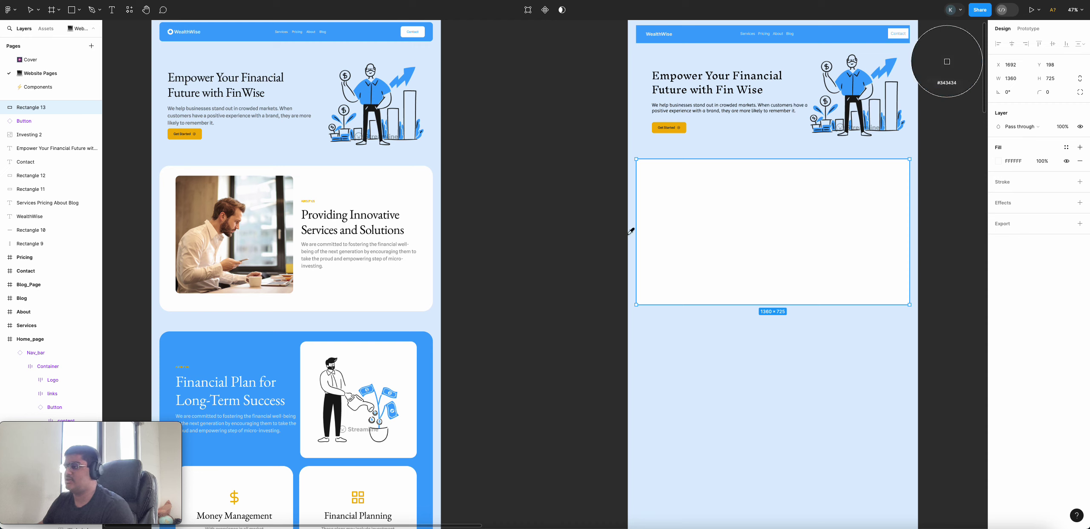
{"action": "key", "text": "t"}
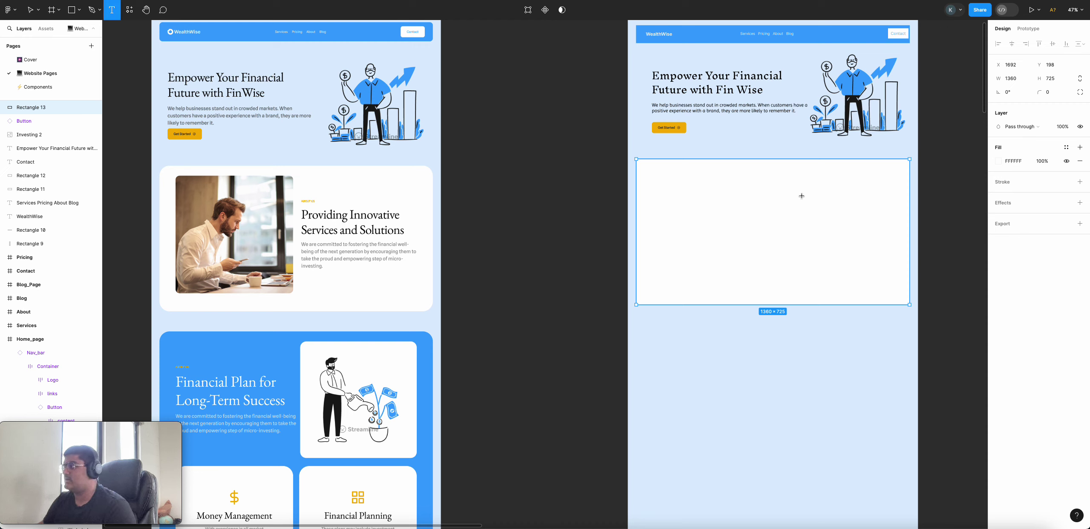
- Paste the hero's Fin Wise heading and paragraph into a new 579 × 550 text box in the white card
{"action": "left_click", "coordinate": [726, 105]}
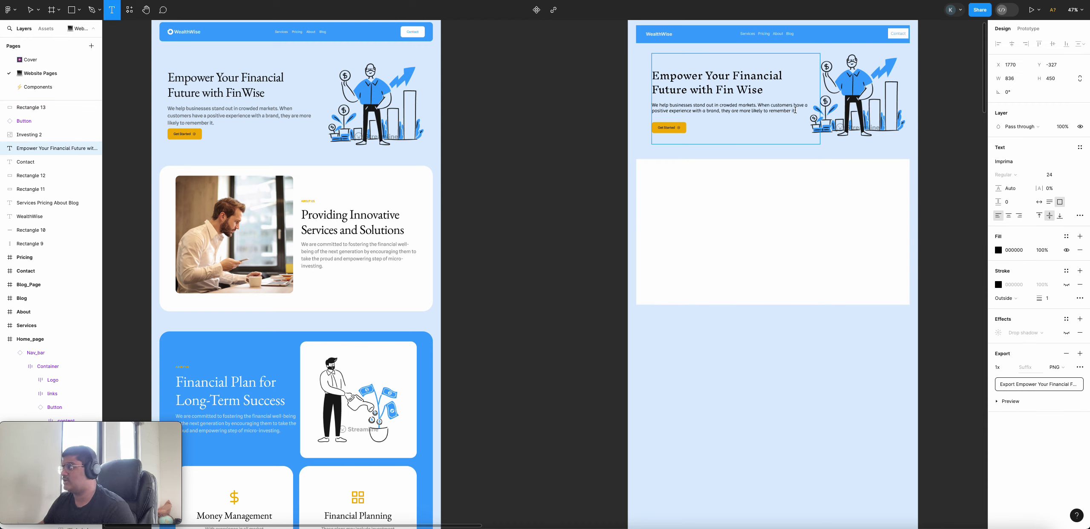
{"action": "left_click_drag", "start_coordinate": [795, 112], "coordinate": [639, 74]}
{"action": "key", "text": "Escape"}
{"action": "left_click", "coordinate": [827, 219]}
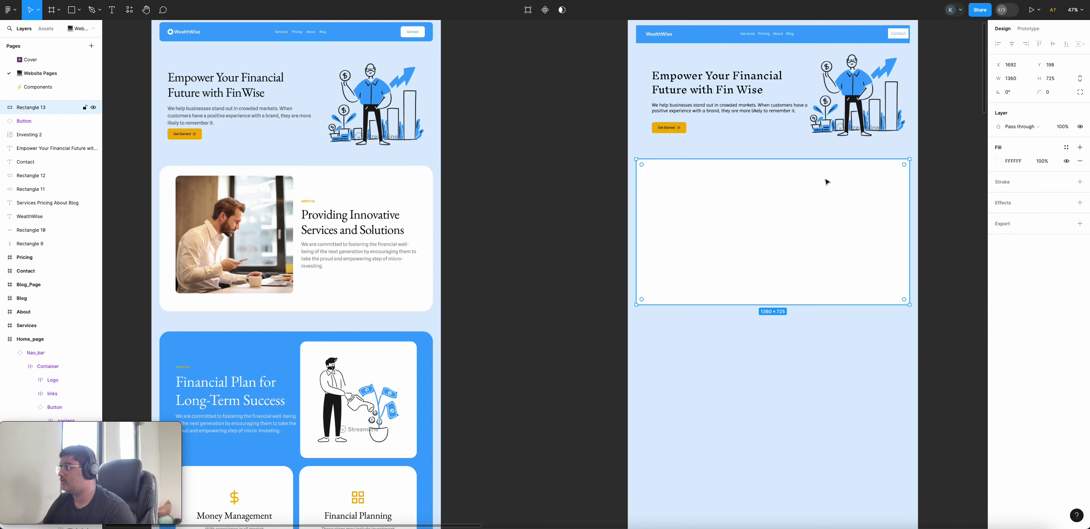
{"action": "key", "text": "Escape"}
{"action": "left_click", "coordinate": [117, 11]}
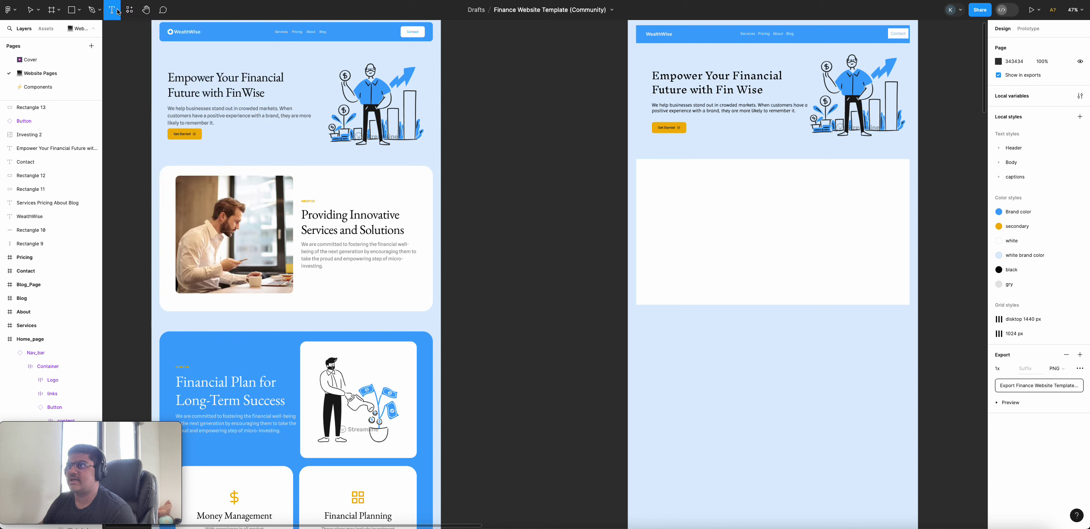
{"action": "left_click_drag", "start_coordinate": [786, 187], "coordinate": [899, 296]}
{"action": "key", "text": "ctrl+v"}
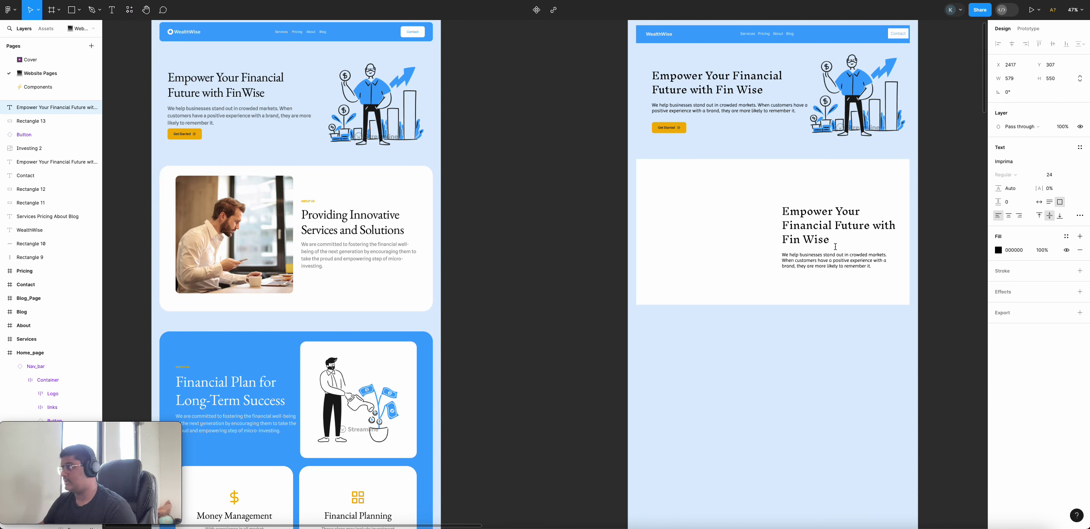
- Retype the pasted heading as 'Providing Innovative Services and Solutions', correcting 'Innovatinve'
{"action": "left_click_drag", "start_coordinate": [829, 241], "coordinate": [784, 216]}
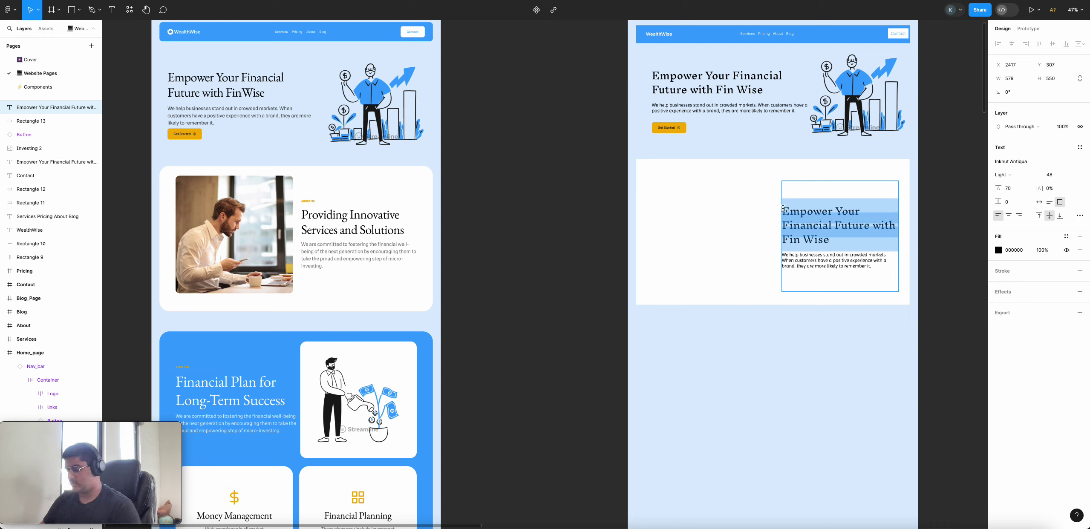
{"action": "type", "text": "Provid"}
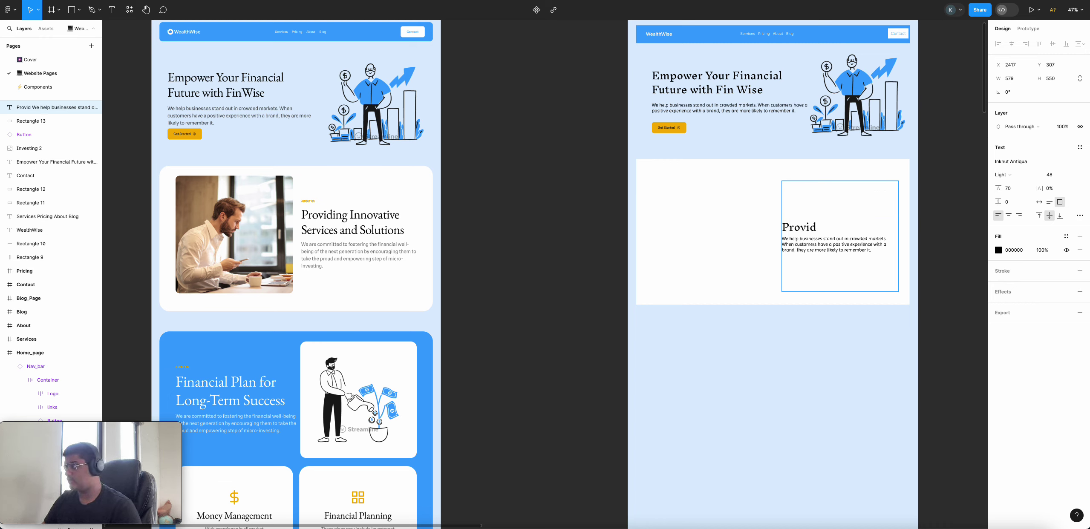
{"action": "type", "text": "ing In"}
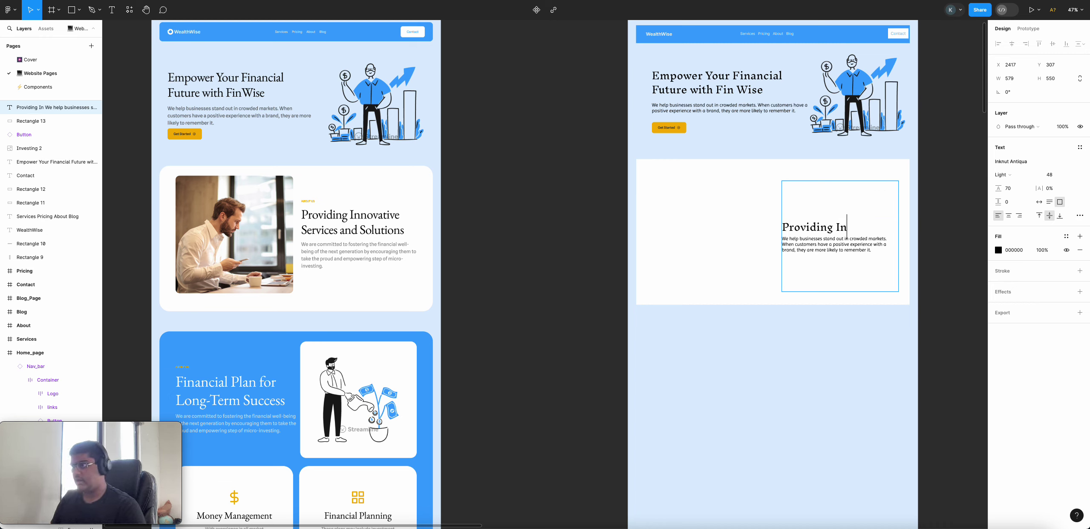
{"action": "type", "text": "novatinve"}
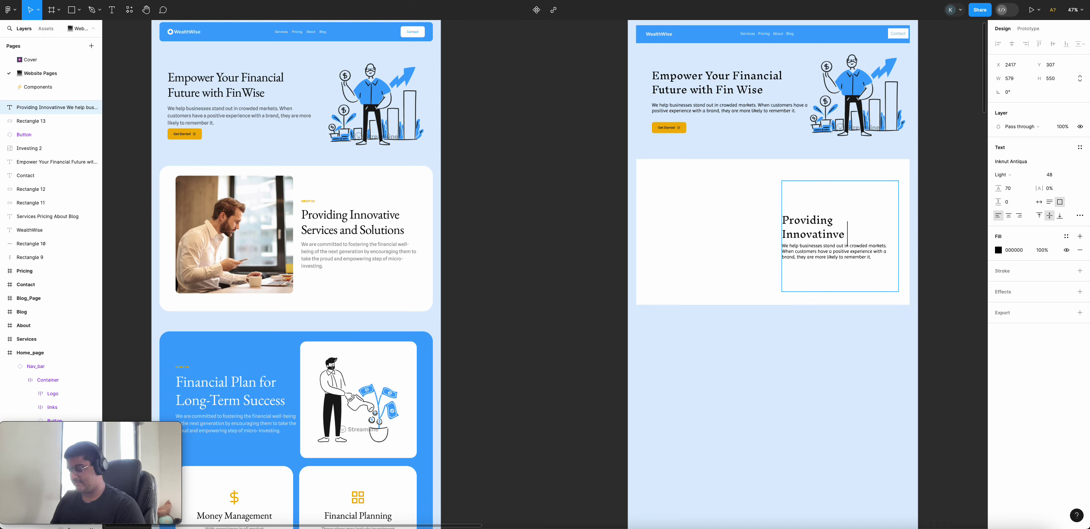
{"action": "type", "text": " Solu"}
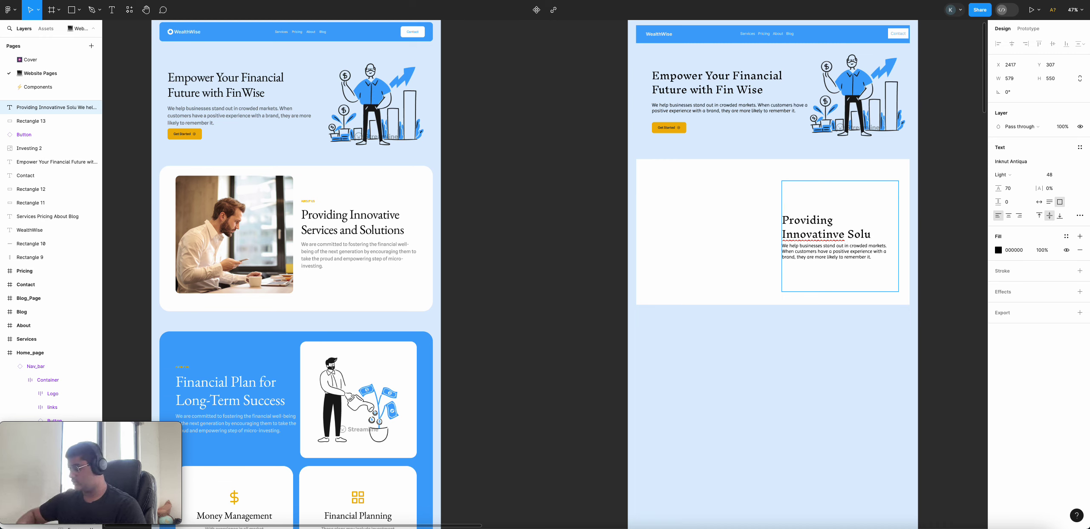
{"action": "type", "text": "tions"}
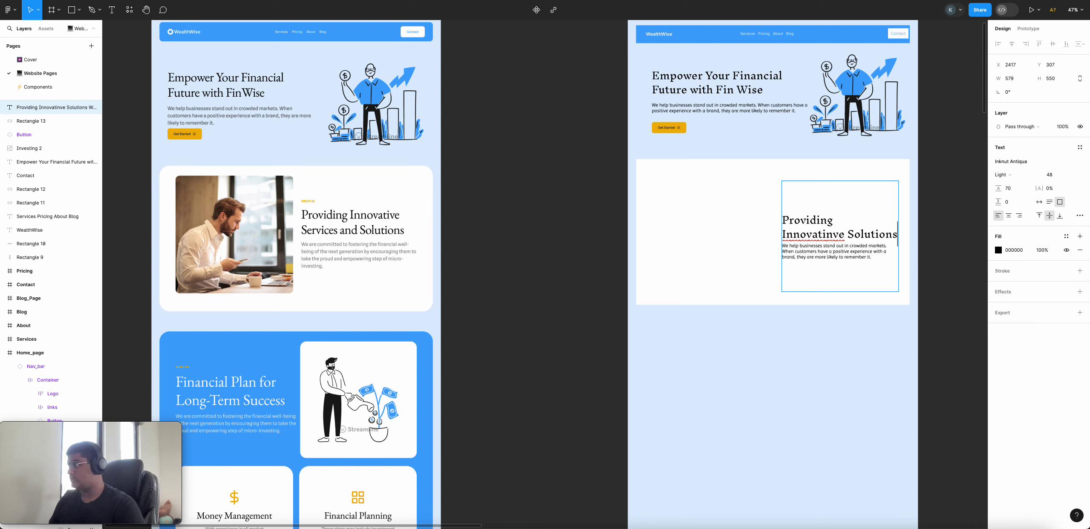
{"action": "right_click", "coordinate": [826, 241]}
{"action": "key", "text": "Escape"}
{"action": "right_click", "coordinate": [816, 230]}
{"action": "left_click", "coordinate": [890, 239]}
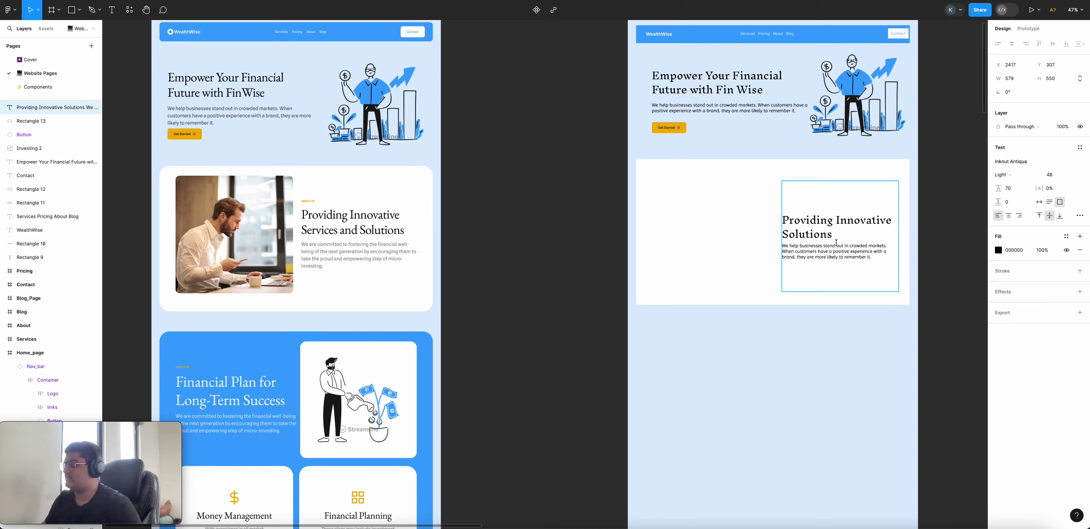
{"action": "left_click", "coordinate": [876, 256]}
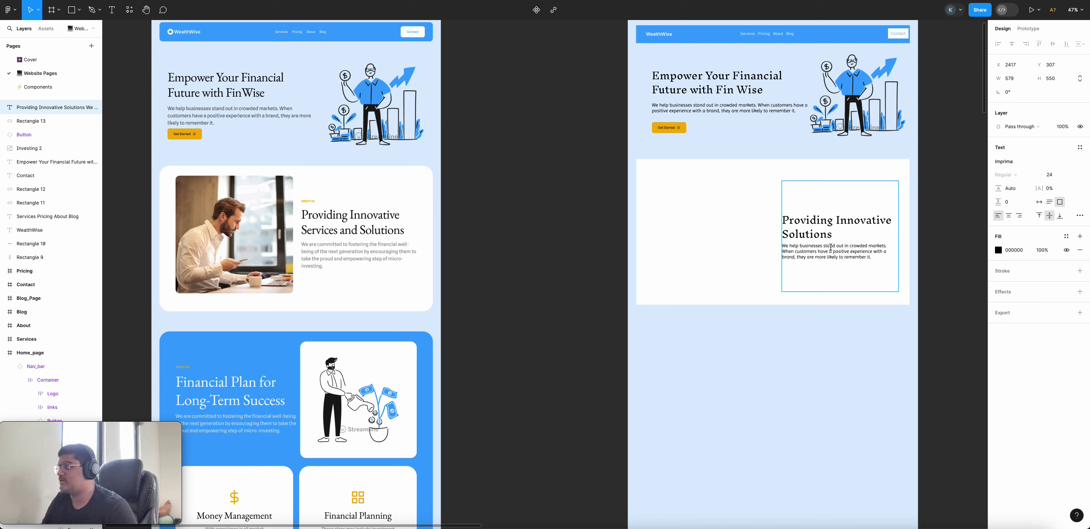
{"action": "double_click", "coordinate": [806, 235]}
{"action": "type", "text": "services"}
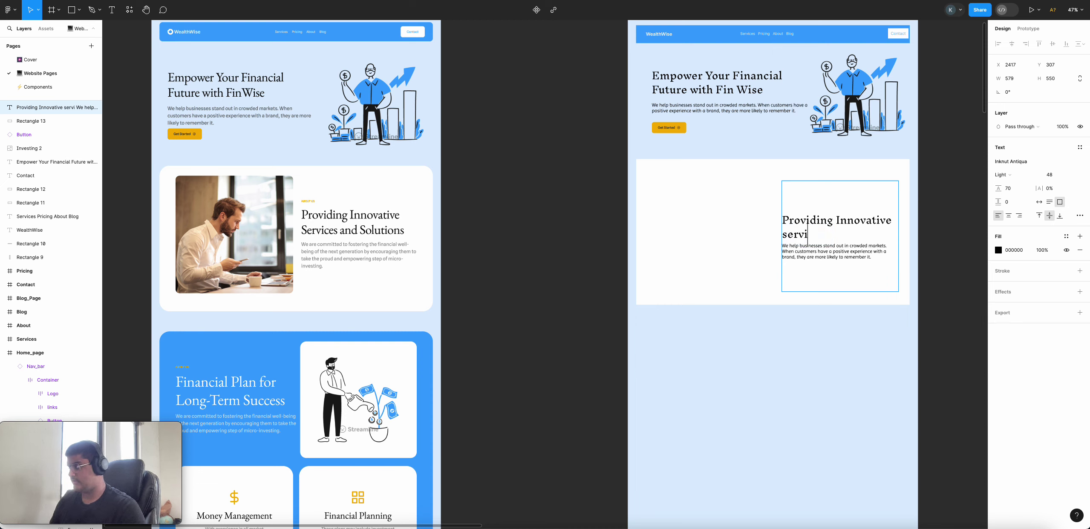
{"action": "key", "text": "BackSpace"}
{"action": "key", "text": "BackSpace"}
{"action": "key", "text": "BackSpace"}
{"action": "key", "text": "BackSpace"}
{"action": "key", "text": "BackSpace"}
{"action": "key", "text": "BackSpace"}
{"action": "key", "text": "BackSpace"}
{"action": "key", "text": "BackSpace"}
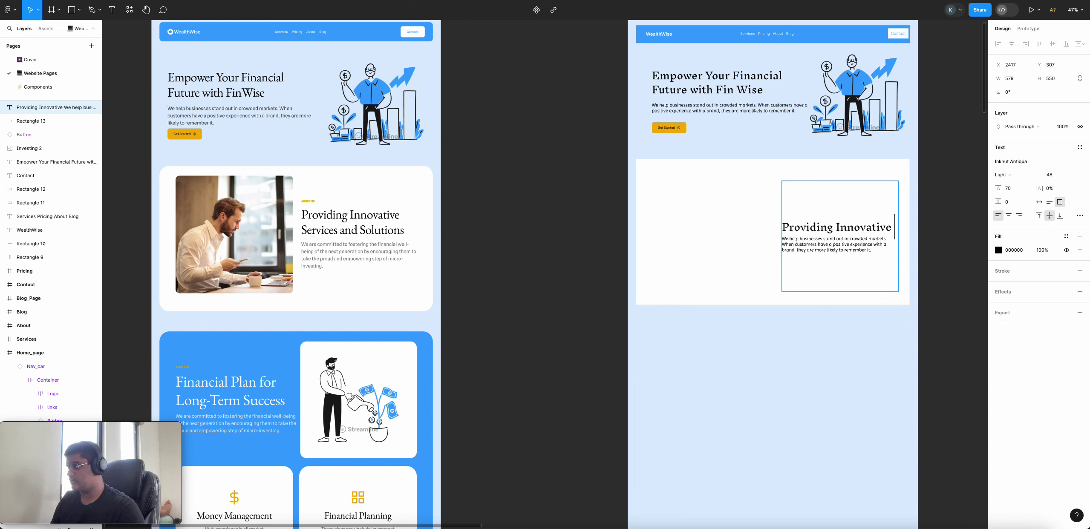
{"action": "type", "text": "Services and"}
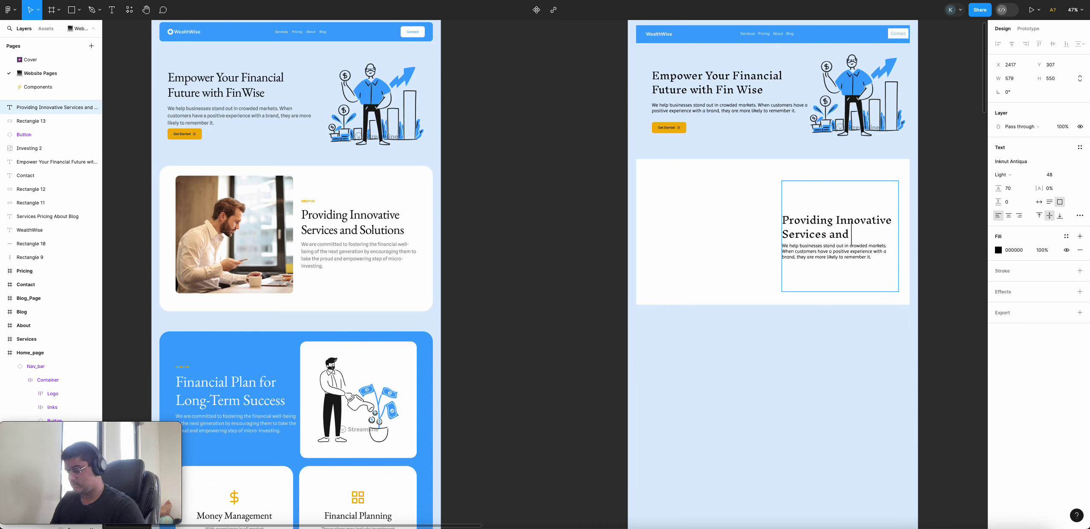
{"action": "type", "text": " Solutions"}
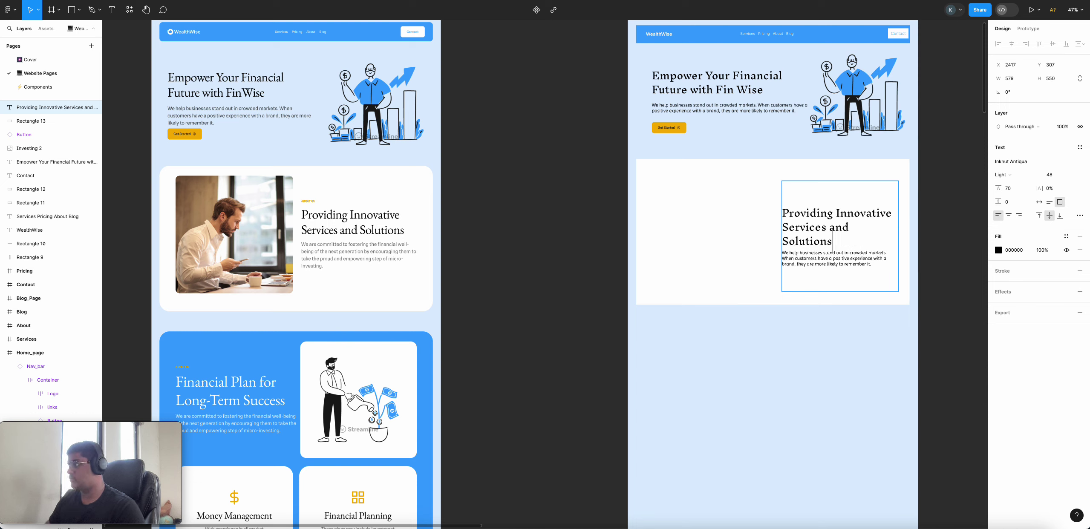
- Set the new heading's font size to 45 so it fits on two lines
{"action": "left_click_drag", "start_coordinate": [836, 243], "coordinate": [773, 220]}
{"action": "left_click", "coordinate": [1058, 178]}
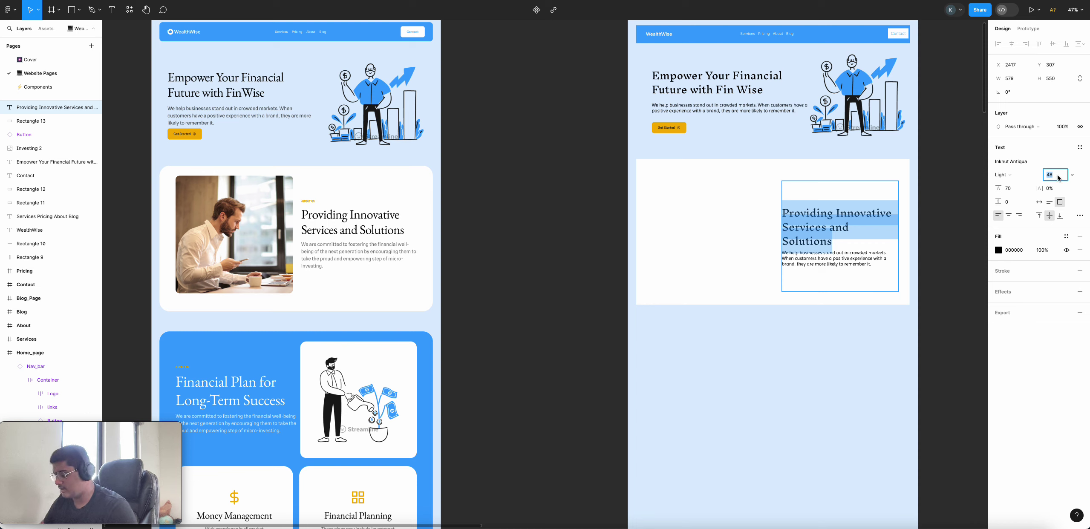
{"action": "key", "text": "BackSpace"}
{"action": "type", "text": "5"}
{"action": "key", "text": "Return"}
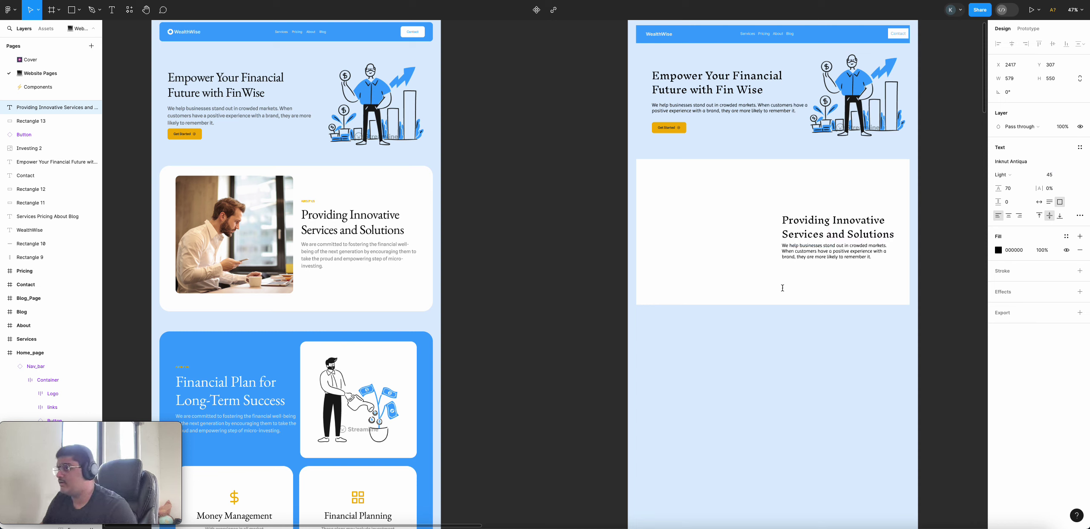
- Replace the card's paragraph with the template's 'We are committed to fostering…' text
{"action": "left_click", "coordinate": [364, 256]}
{"action": "double_click", "coordinate": [363, 256]}
{"action": "key", "text": "ctrl+c"}
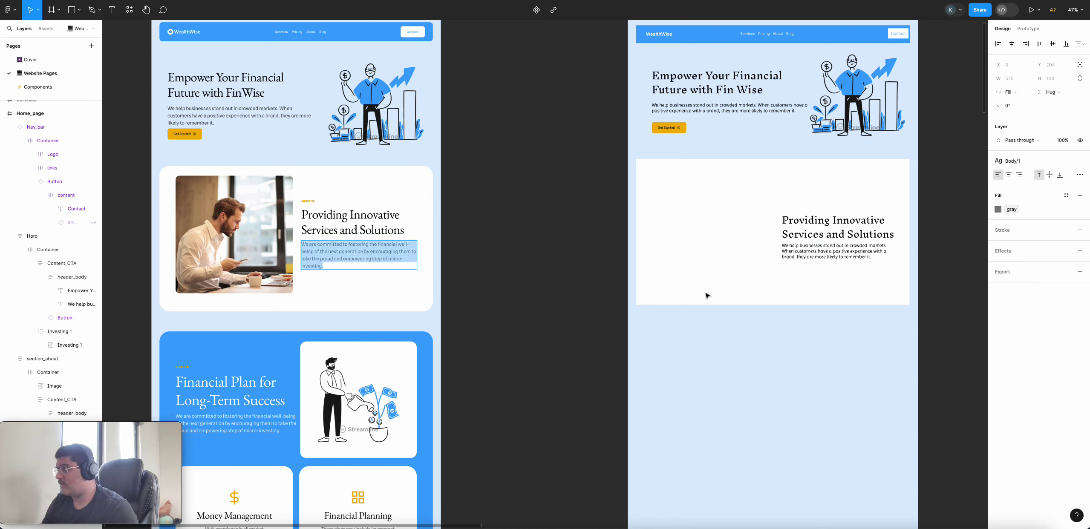
{"action": "left_click", "coordinate": [823, 252]}
{"action": "triple_click", "coordinate": [824, 253]}
{"action": "key", "text": "ctrl+v"}
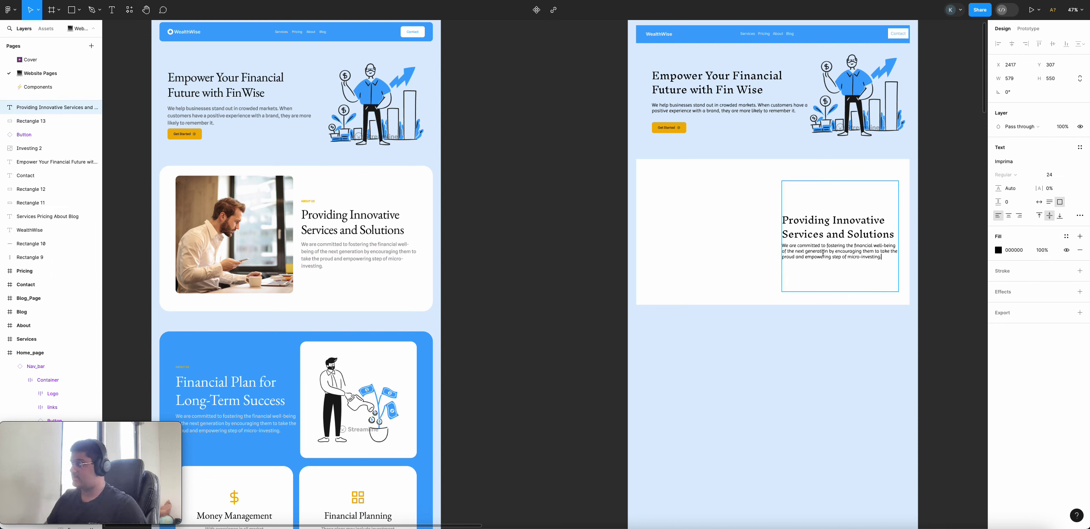
{"action": "key", "text": "Escape"}
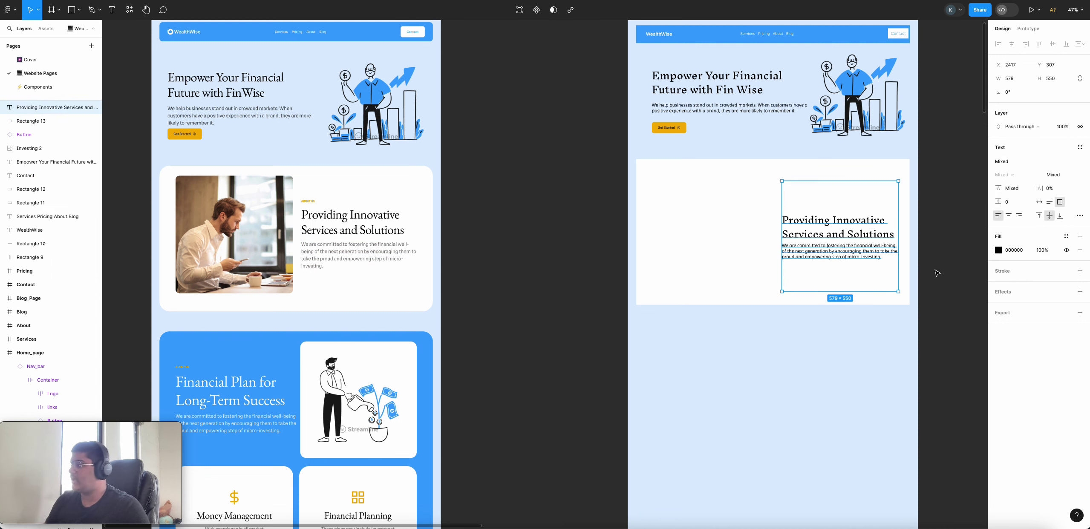
{"action": "left_click", "coordinate": [923, 276]}
- Select the template's man-at-desk photo, undoing an accidental duplicate of it
{"action": "left_click", "coordinate": [197, 249]}
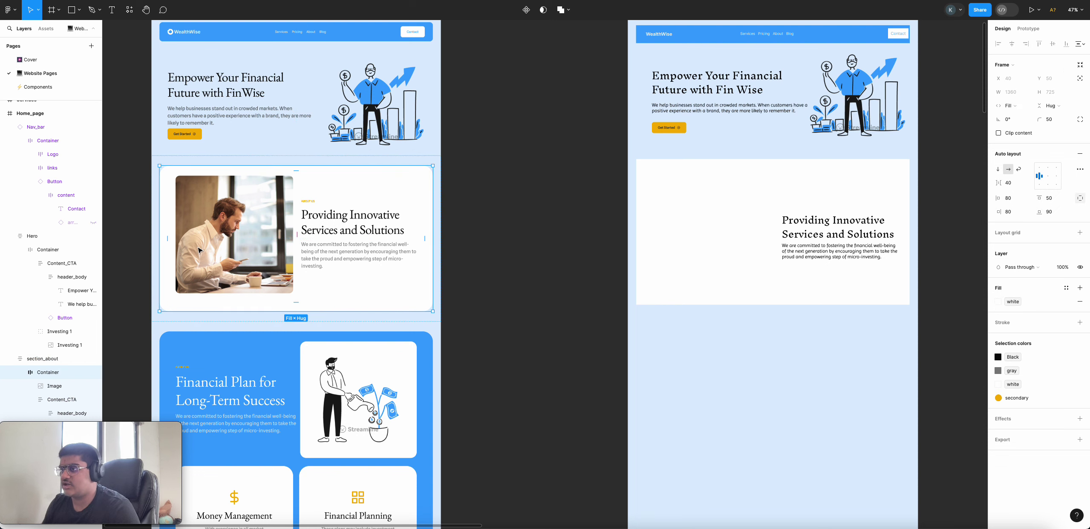
{"action": "left_click", "coordinate": [213, 247]}
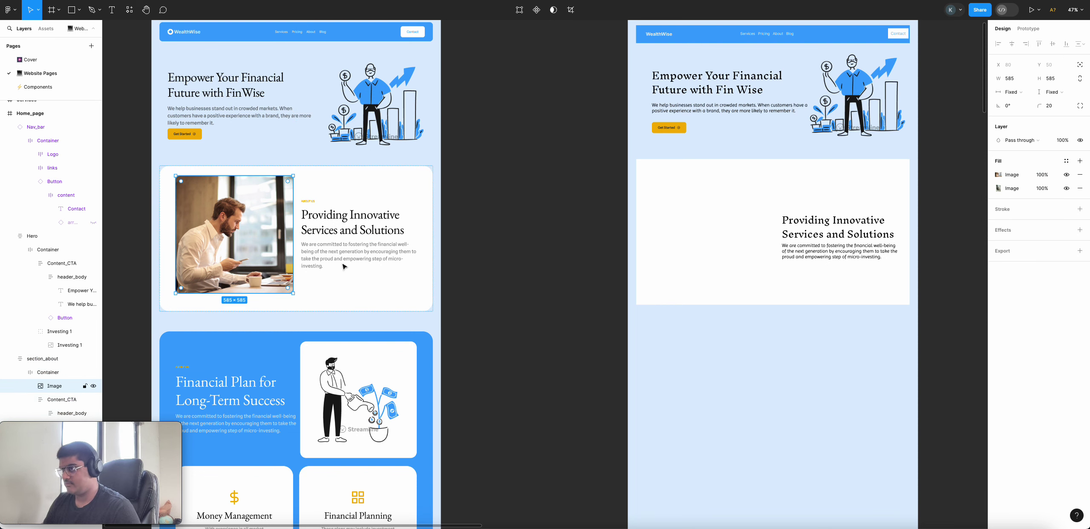
{"action": "key", "text": "ctrl+d"}
{"action": "key", "text": "ctrl+z"}
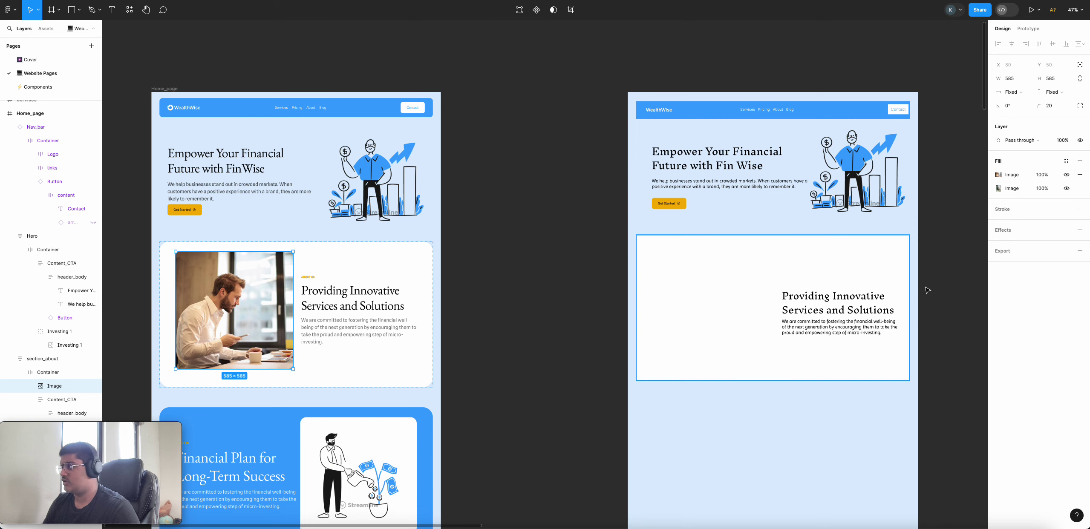
{"action": "left_click", "coordinate": [981, 280]}
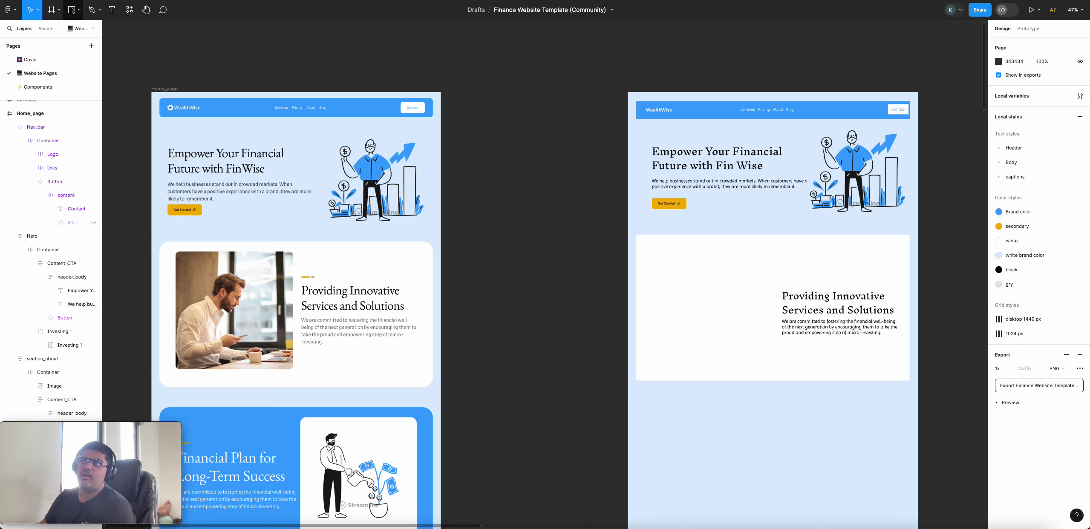
{"action": "left_click", "coordinate": [16, 13]}
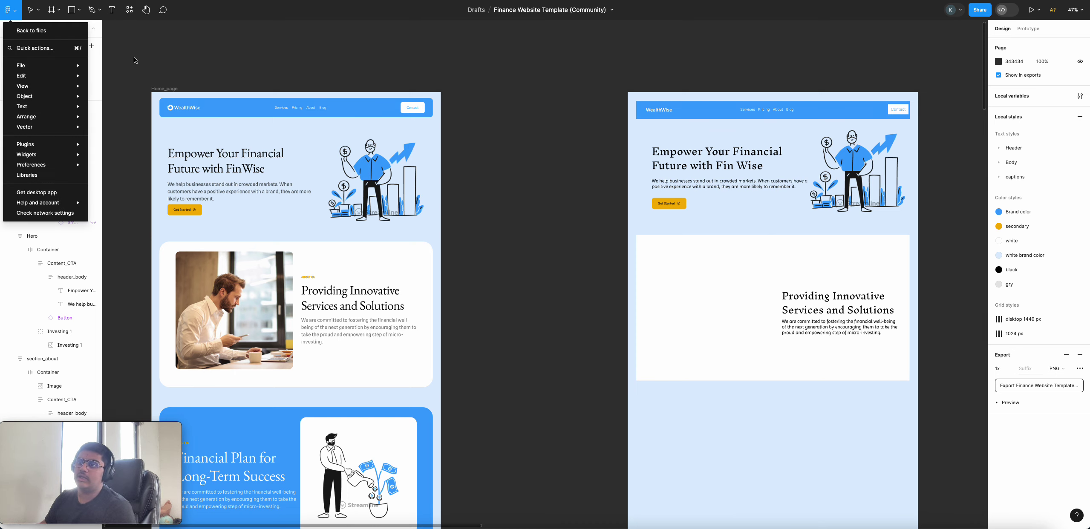
{"action": "mouse_move", "coordinate": [63, 116]}
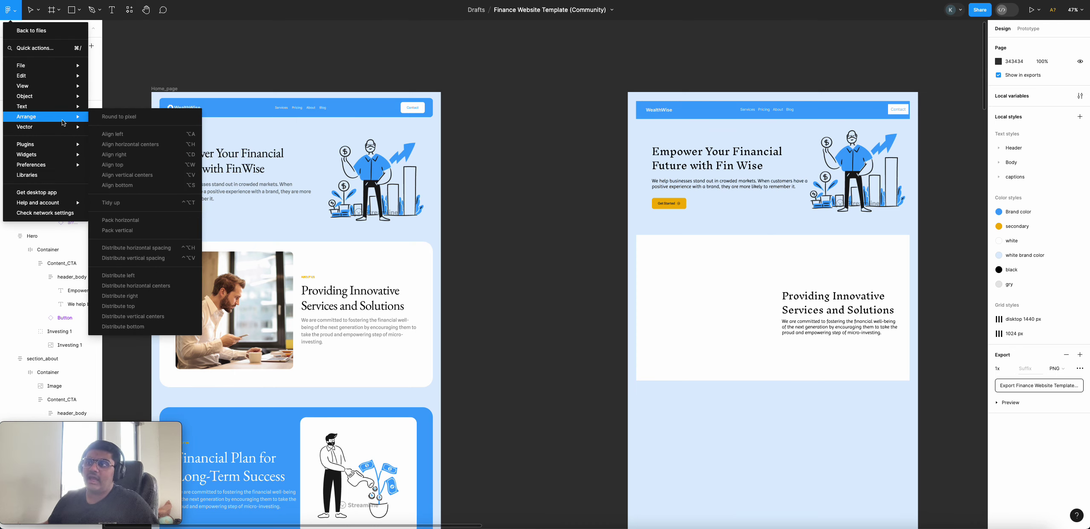
{"action": "mouse_move", "coordinate": [54, 166]}
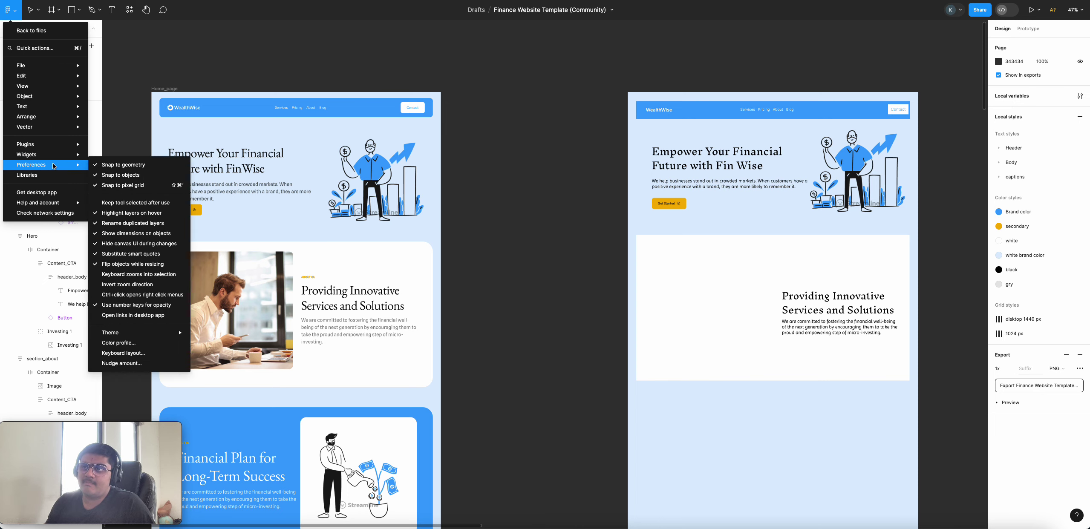
{"action": "mouse_move", "coordinate": [47, 63]}
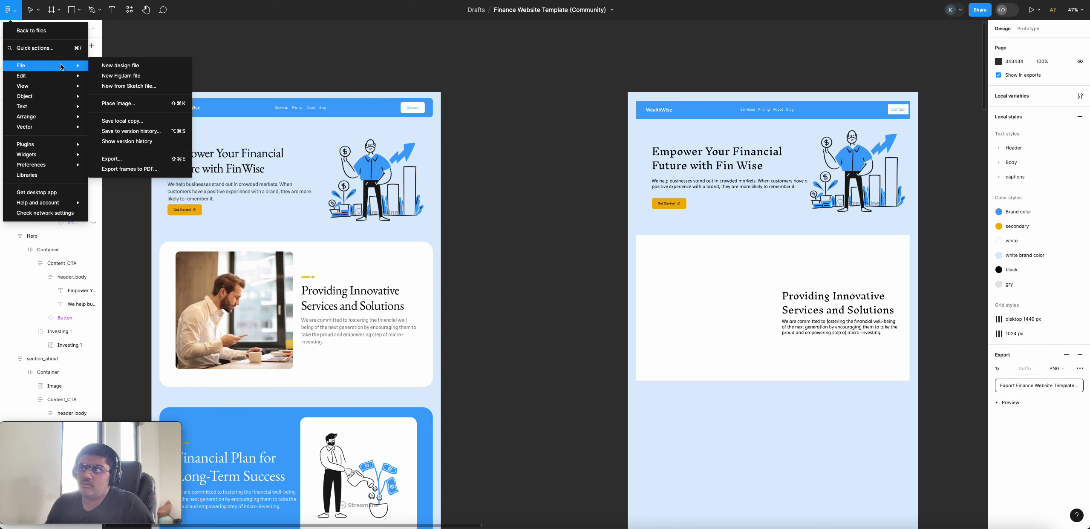
{"action": "left_click", "coordinate": [157, 104]}
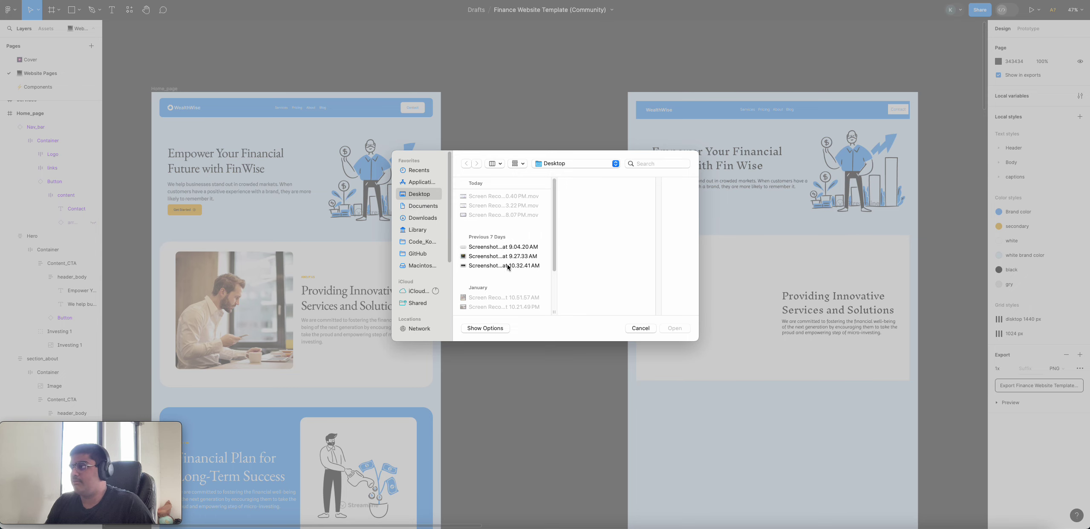
{"action": "left_click", "coordinate": [647, 329]}
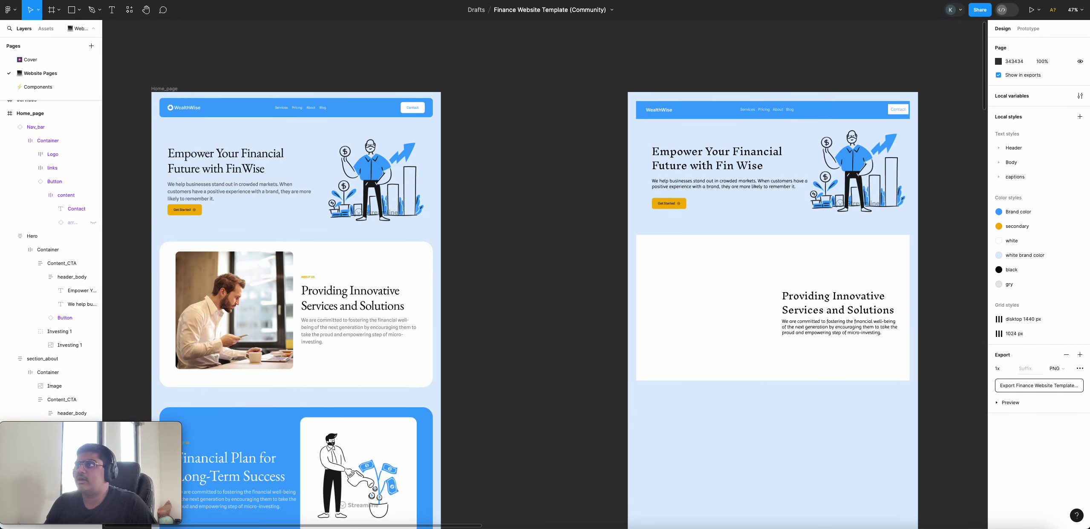
- Search Google Images for 'man drinking cofee' in the browser
{"action": "key", "text": "super+Tab"}
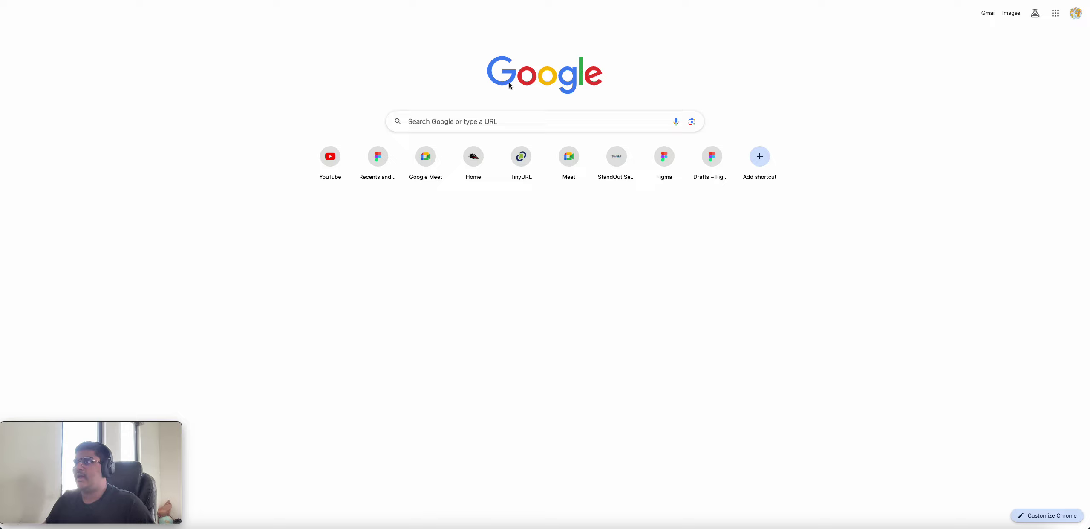
{"action": "left_click", "coordinate": [505, 118]}
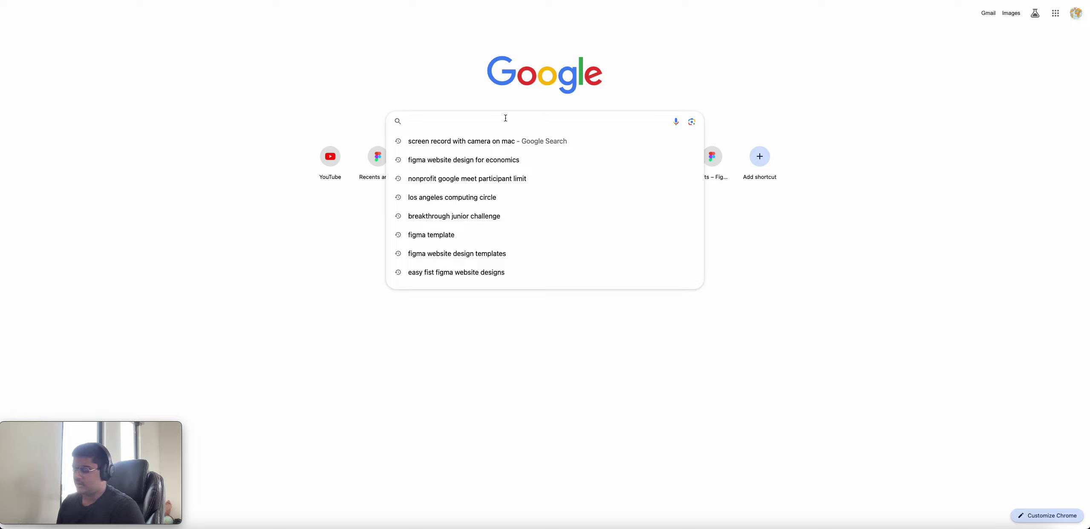
{"action": "type", "text": "man dri"}
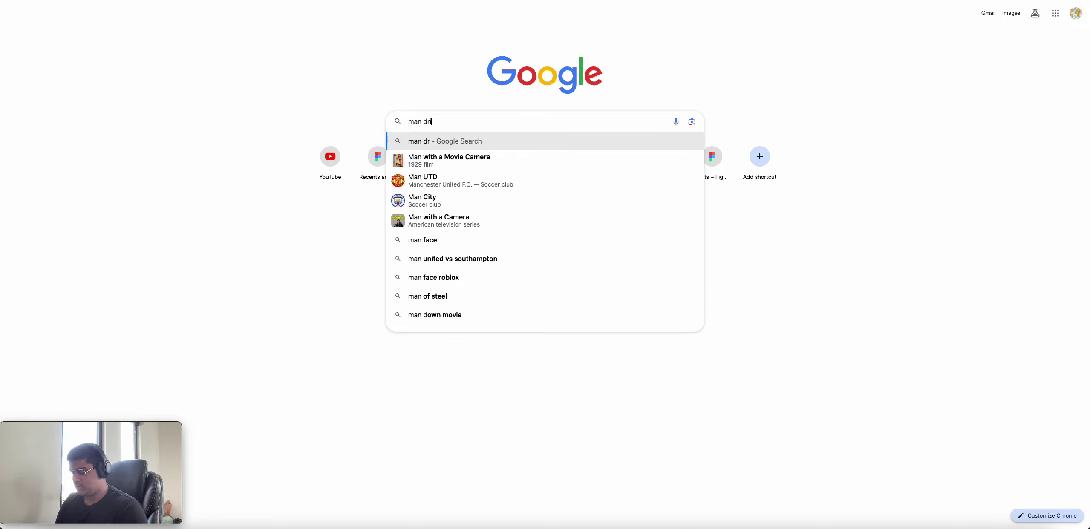
{"action": "type", "text": "nking cofee"}
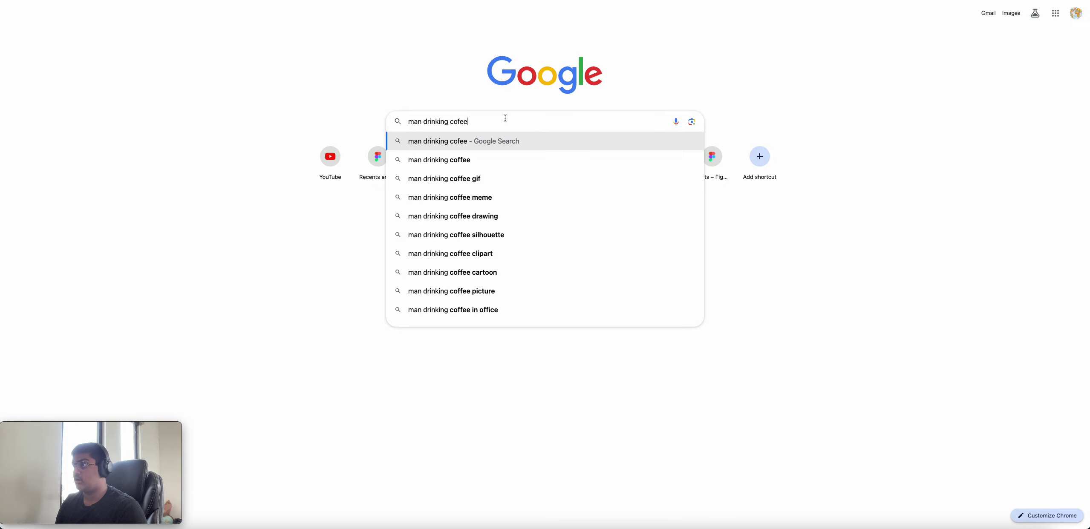
{"action": "key", "text": "Return"}
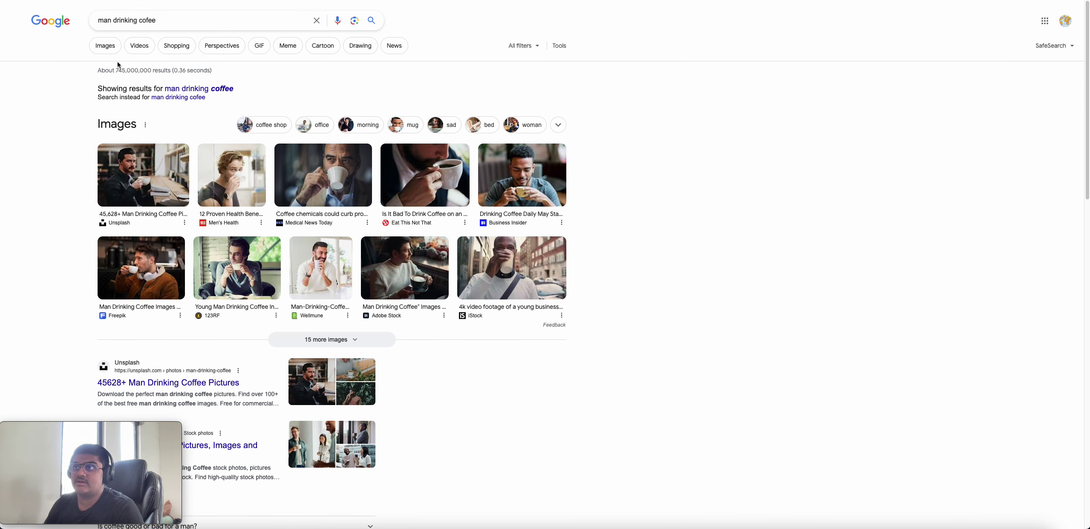
{"action": "left_click", "coordinate": [105, 46]}
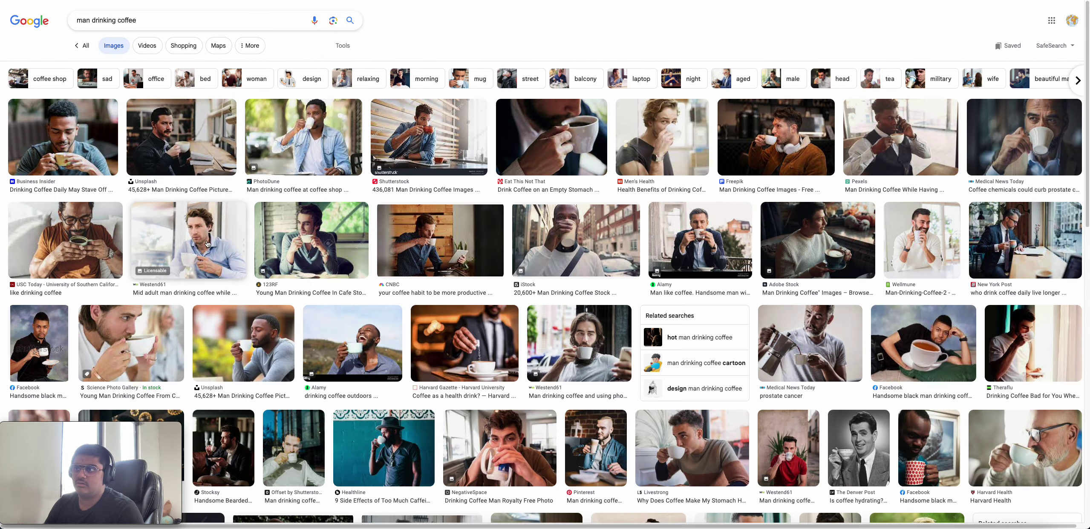
- Copy the New York Post photo of a suited man drinking coffee at a café table
{"action": "left_click", "coordinate": [110, 233]}
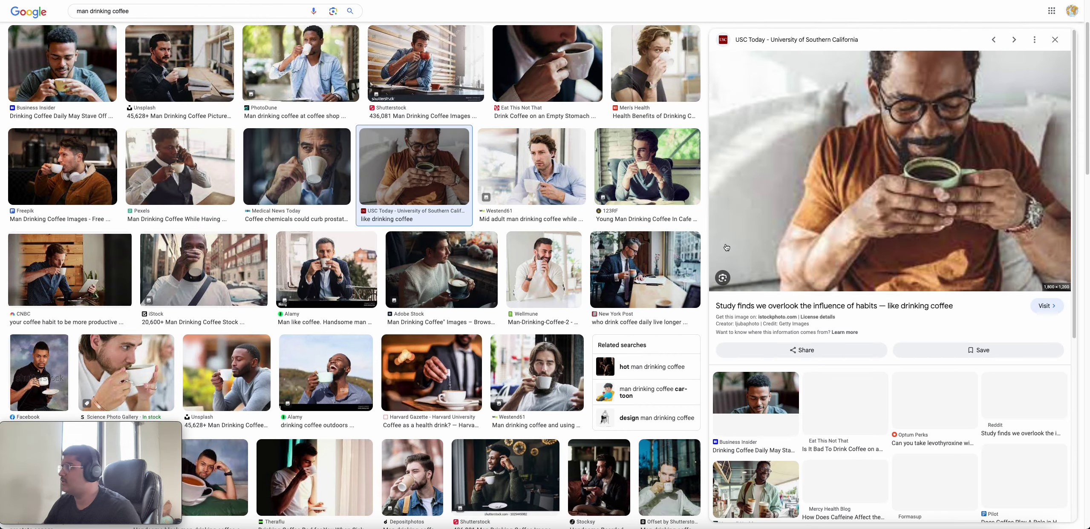
{"action": "right_click", "coordinate": [930, 166]}
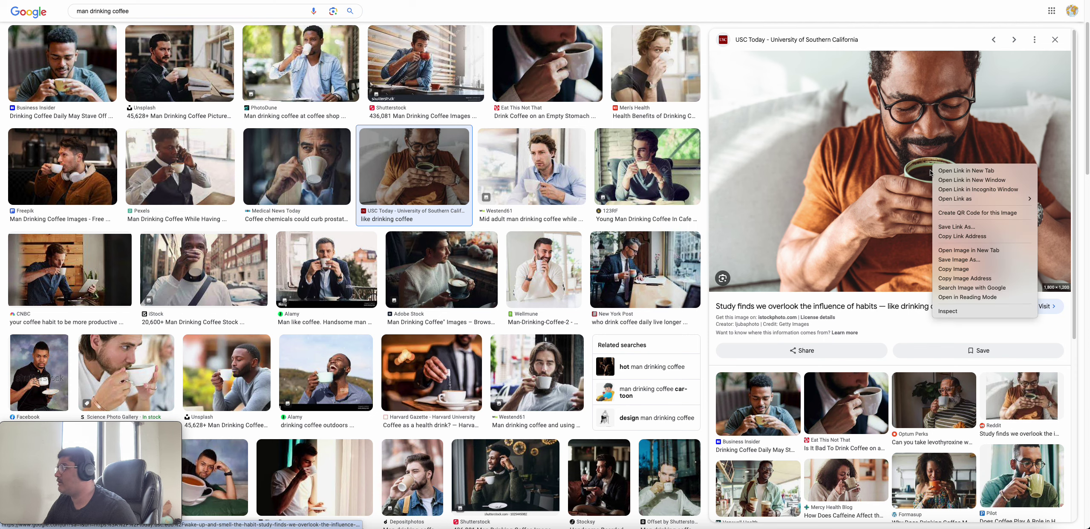
{"action": "left_click", "coordinate": [973, 270]}
{"action": "left_click", "coordinate": [673, 272]}
{"action": "right_click", "coordinate": [878, 179]}
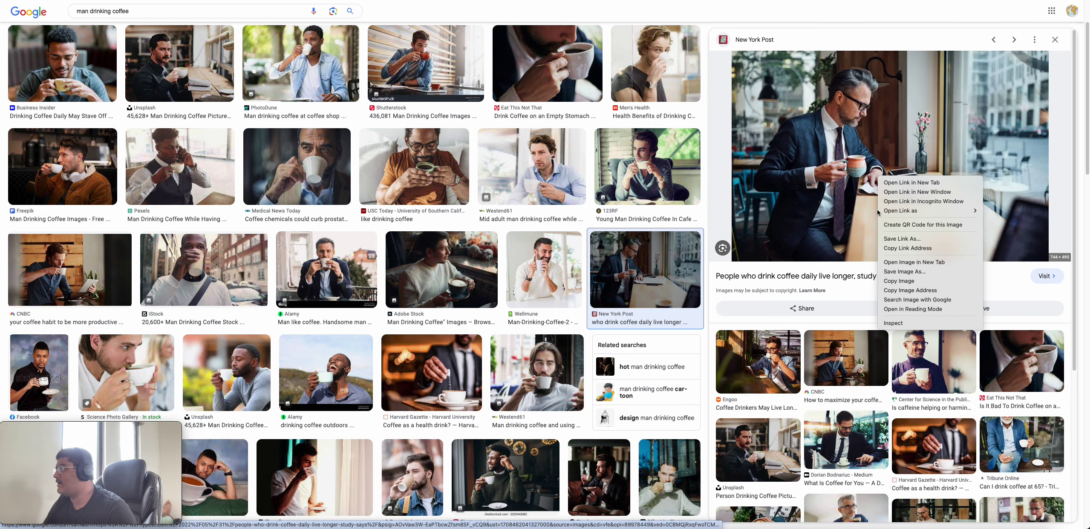
{"action": "left_click", "coordinate": [902, 276]}
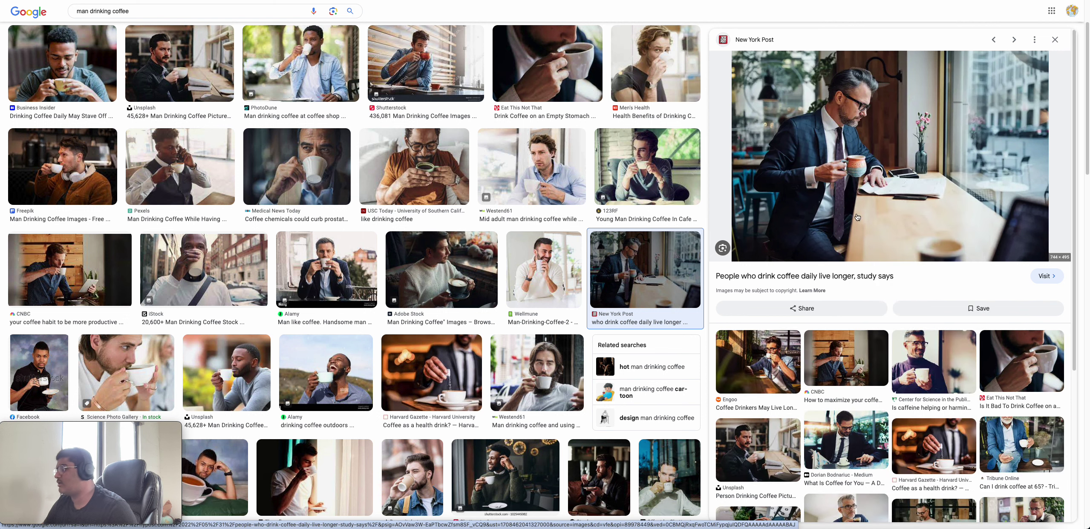
{"action": "right_click", "coordinate": [848, 140]}
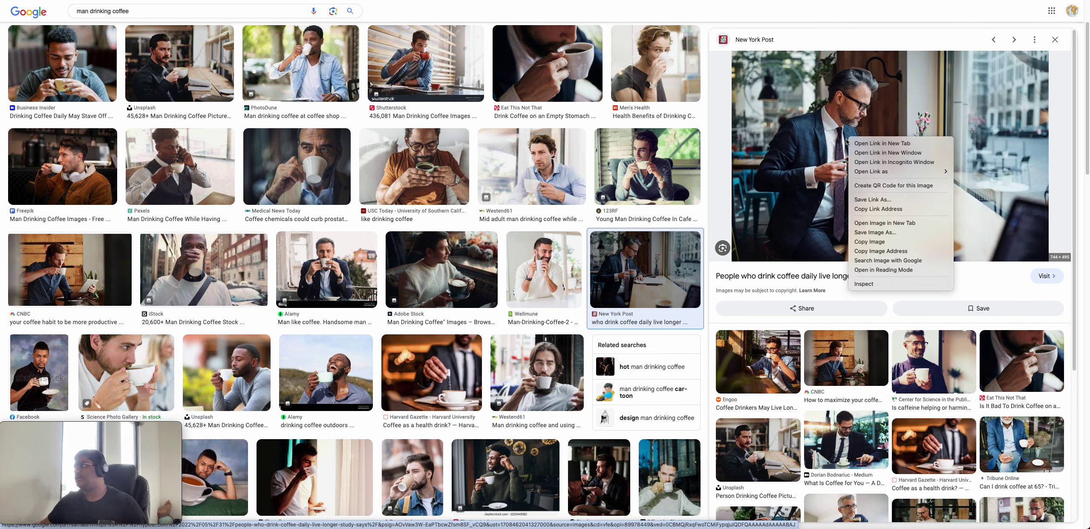
{"action": "left_click", "coordinate": [877, 224]}
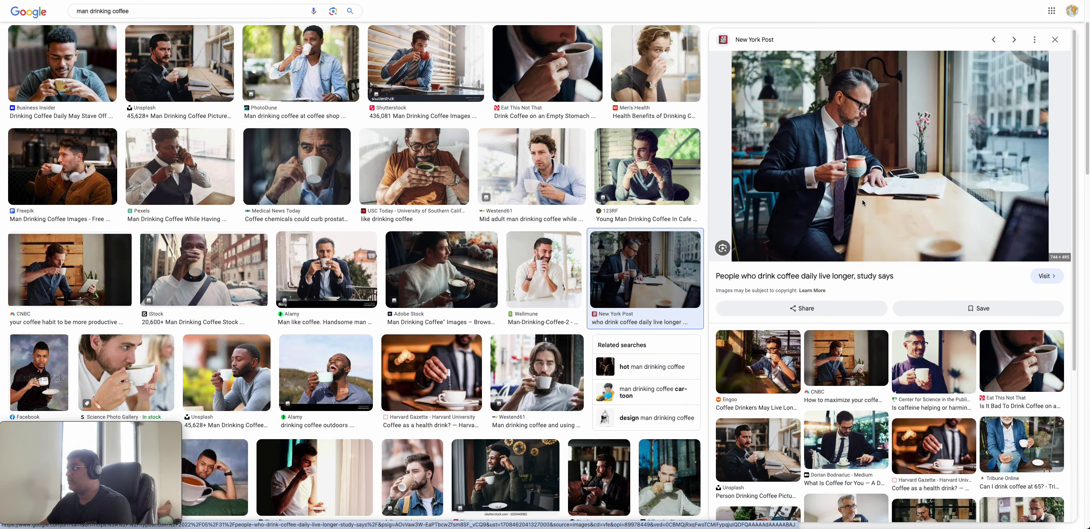
{"action": "left_click", "coordinate": [333, 10]}
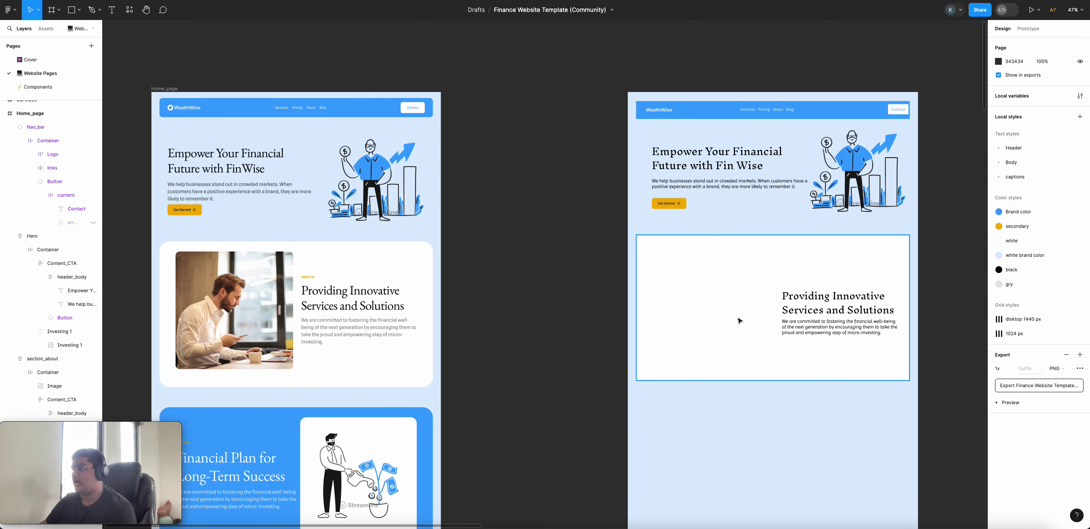
- Paste the café coffee photo into the white card and resize it to about 636×423
{"action": "left_click", "coordinate": [634, 179]}
{"action": "left_click", "coordinate": [573, 335]}
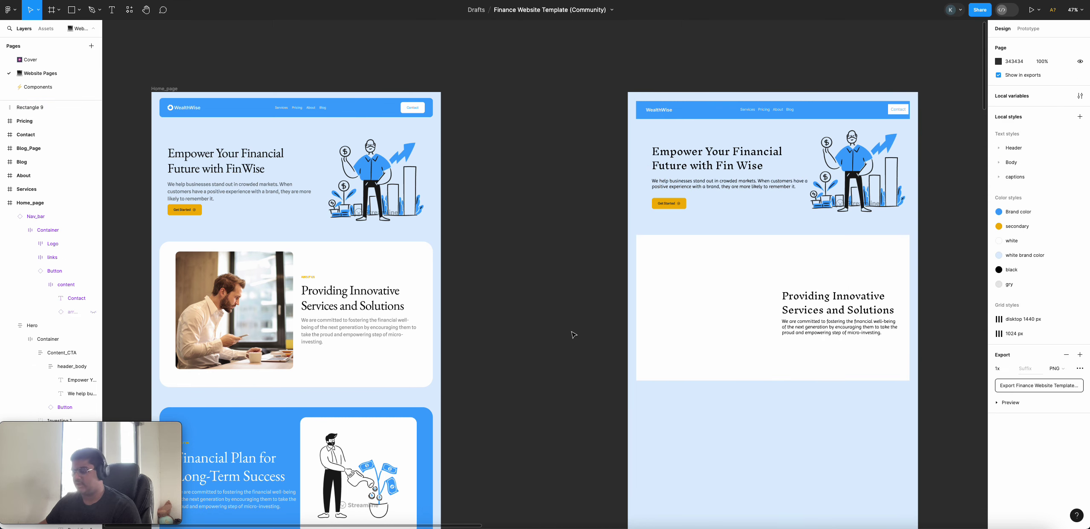
{"action": "key", "text": "ctrl+v"}
{"action": "left_click_drag", "start_coordinate": [571, 295], "coordinate": [724, 332]}
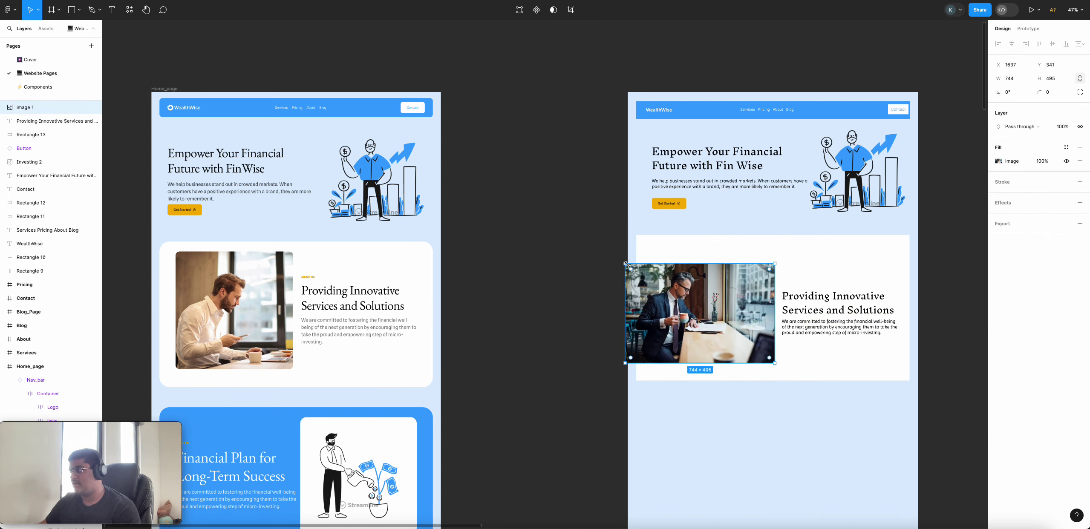
{"action": "left_click_drag", "start_coordinate": [626, 264], "coordinate": [645, 275]}
{"action": "left_click_drag", "start_coordinate": [711, 314], "coordinate": [706, 305]}
{"action": "left_click", "coordinate": [811, 424]}
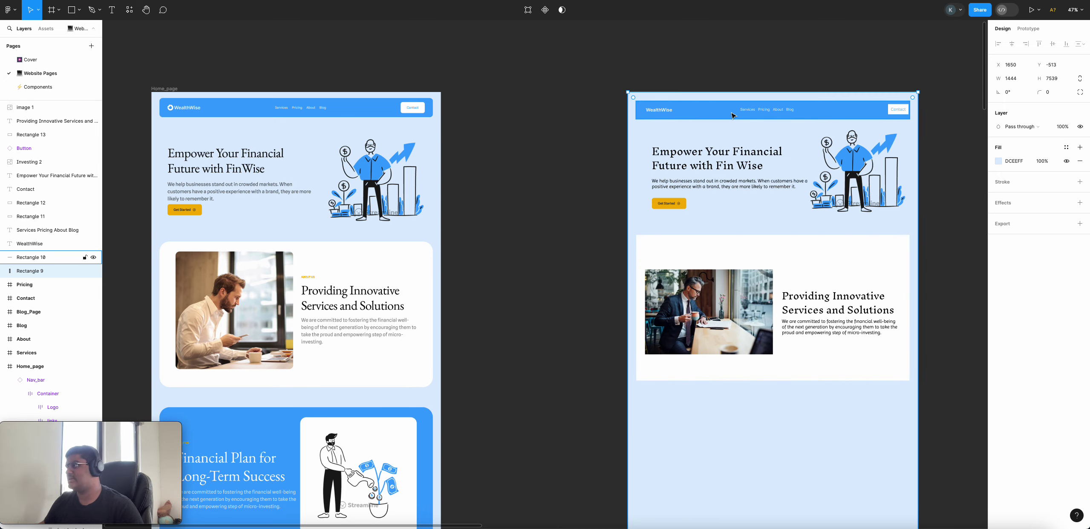
- Look over the canvas, then select the blue nav bar rectangle
{"action": "scroll", "coordinate": [732, 115], "scroll_direction": "down", "scroll_amount": 2}
{"action": "scroll", "coordinate": [732, 114], "scroll_direction": "up", "scroll_amount": 10}
{"action": "scroll", "coordinate": [741, 114], "scroll_direction": "down", "scroll_amount": 2}
{"action": "scroll", "coordinate": [748, 115], "scroll_direction": "up", "scroll_amount": 3}
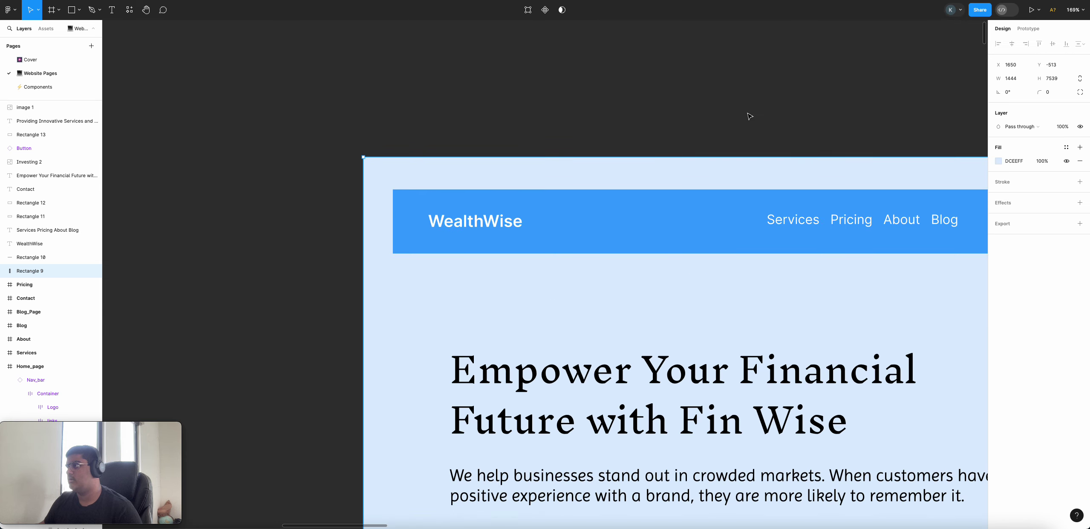
{"action": "scroll", "coordinate": [749, 116], "scroll_direction": "down", "scroll_amount": 2}
{"action": "scroll", "coordinate": [748, 115], "scroll_direction": "left", "scroll_amount": 3}
{"action": "scroll", "coordinate": [748, 115], "scroll_direction": "right", "scroll_amount": 10}
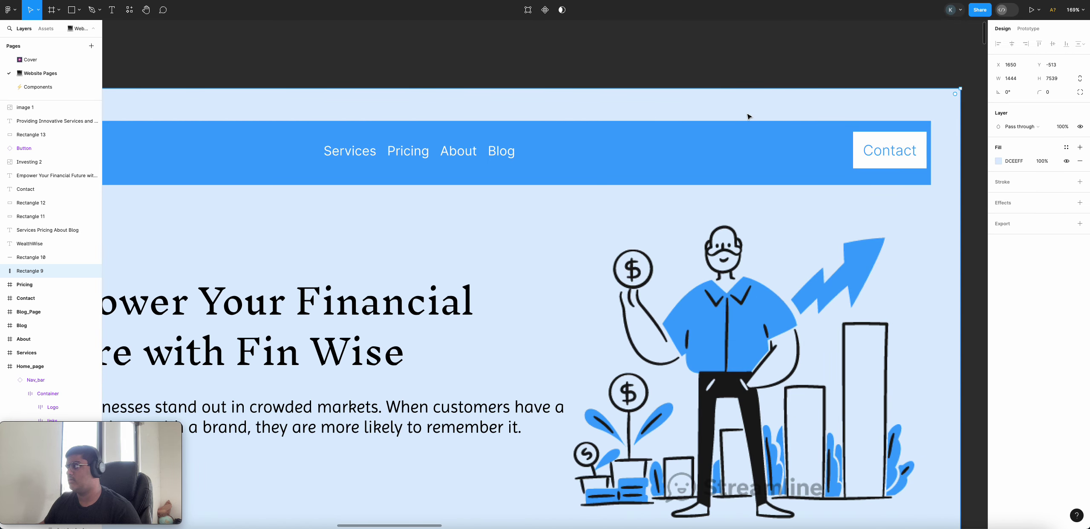
{"action": "scroll", "coordinate": [748, 115], "scroll_direction": "up", "scroll_amount": 2}
{"action": "scroll", "coordinate": [748, 115], "scroll_direction": "down", "scroll_amount": 1}
{"action": "scroll", "coordinate": [767, 128], "scroll_direction": "down", "scroll_amount": 4}
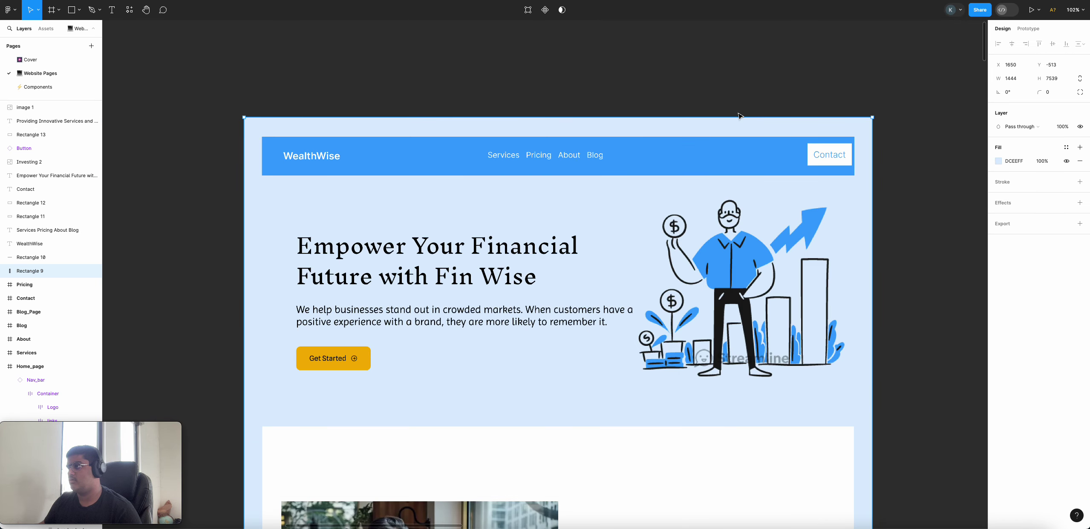
{"action": "left_click", "coordinate": [806, 142]}
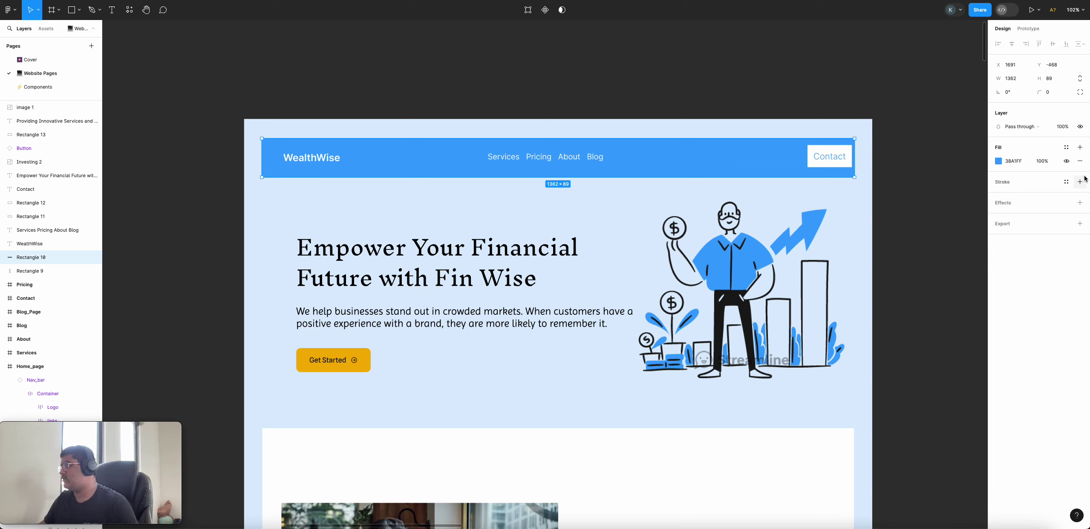
- Enter independent corner radii on the nav bar, typing 8 top-left and 88 top-right by mistake
{"action": "left_click", "coordinate": [1081, 93]}
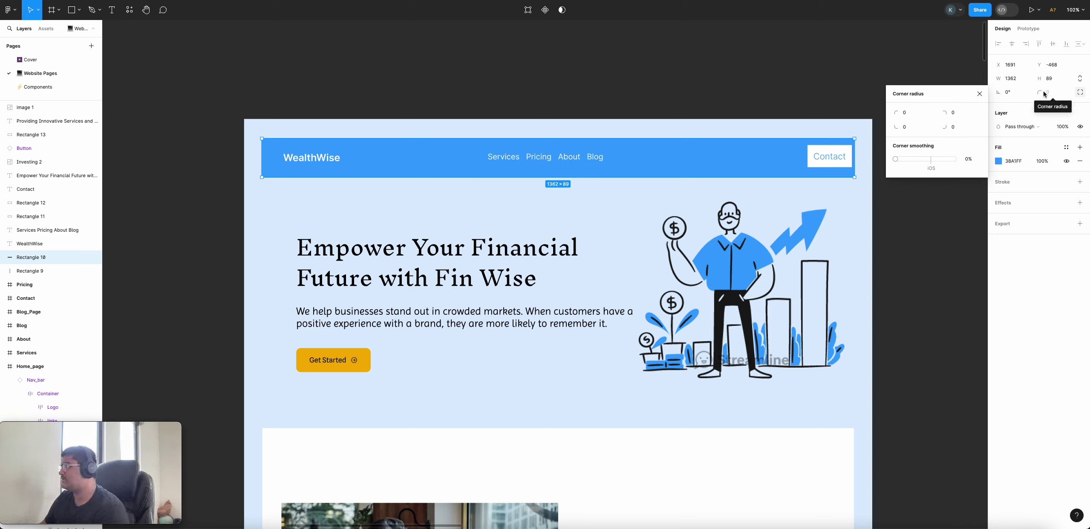
{"action": "left_click", "coordinate": [914, 117]}
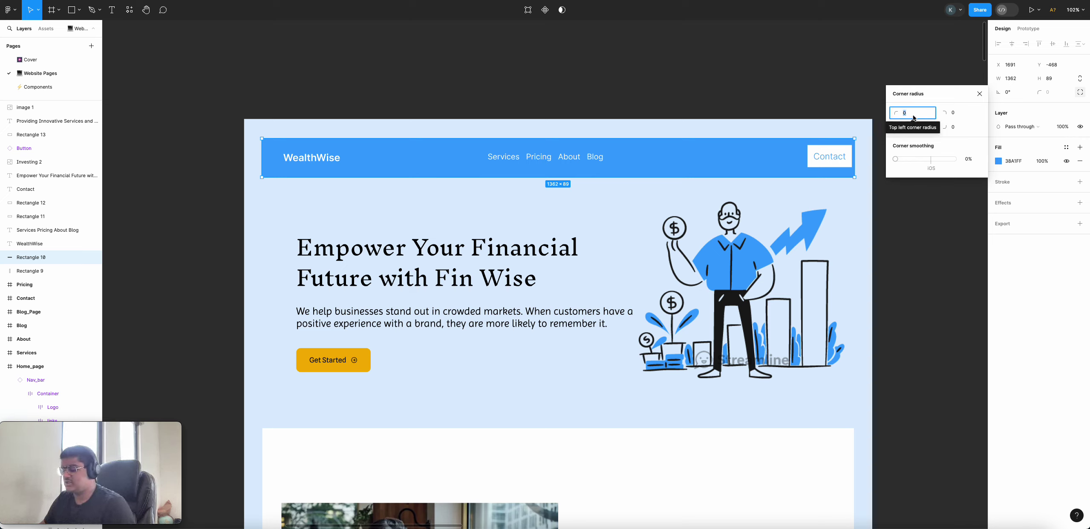
{"action": "type", "text": "8"}
{"action": "left_click", "coordinate": [964, 116]}
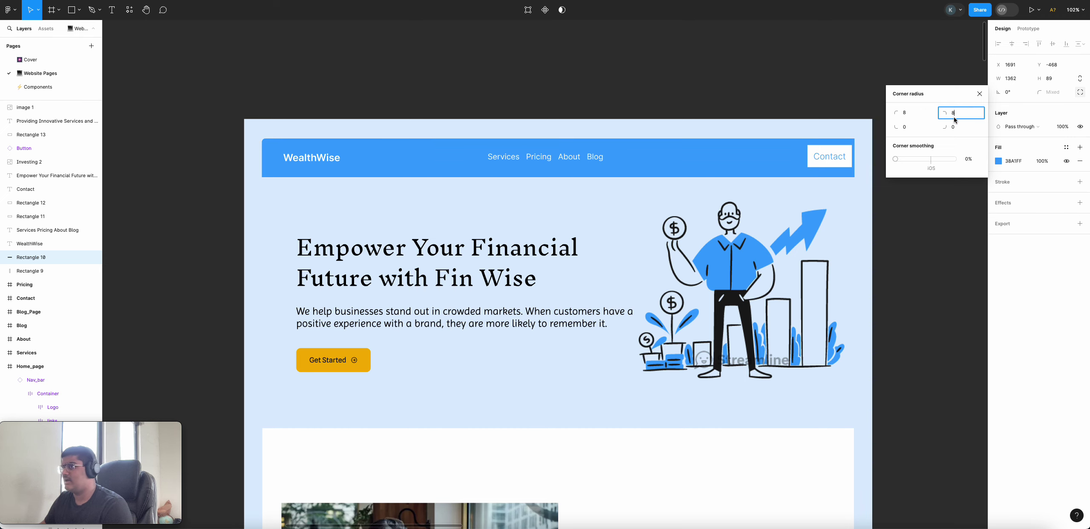
{"action": "type", "text": "88"}
{"action": "left_click_drag", "start_coordinate": [889, 129], "coordinate": [891, 130]}
{"action": "left_click", "coordinate": [915, 128]}
{"action": "left_click", "coordinate": [959, 128]}
{"action": "key", "text": "Escape"}
{"action": "key", "text": "Escape"}
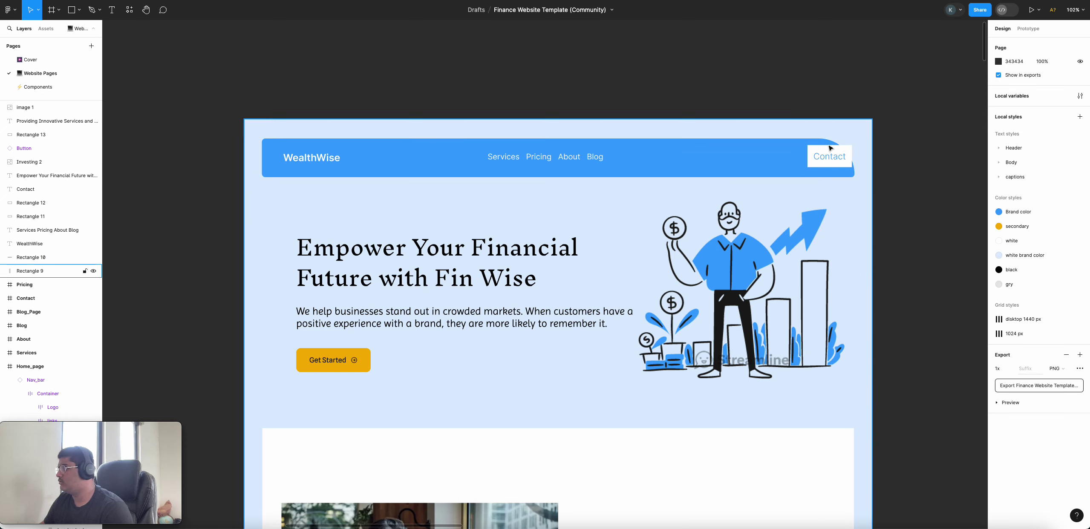
- Correct the nav bar's top-right corner radius from 88 to 8
{"action": "left_click", "coordinate": [763, 165]}
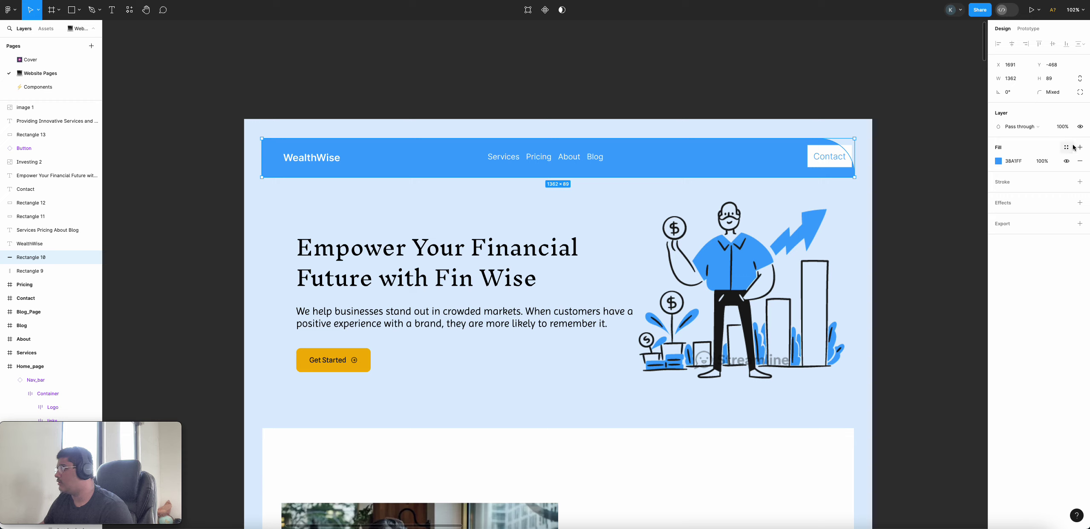
{"action": "left_click", "coordinate": [1082, 94]}
{"action": "left_click", "coordinate": [964, 115]}
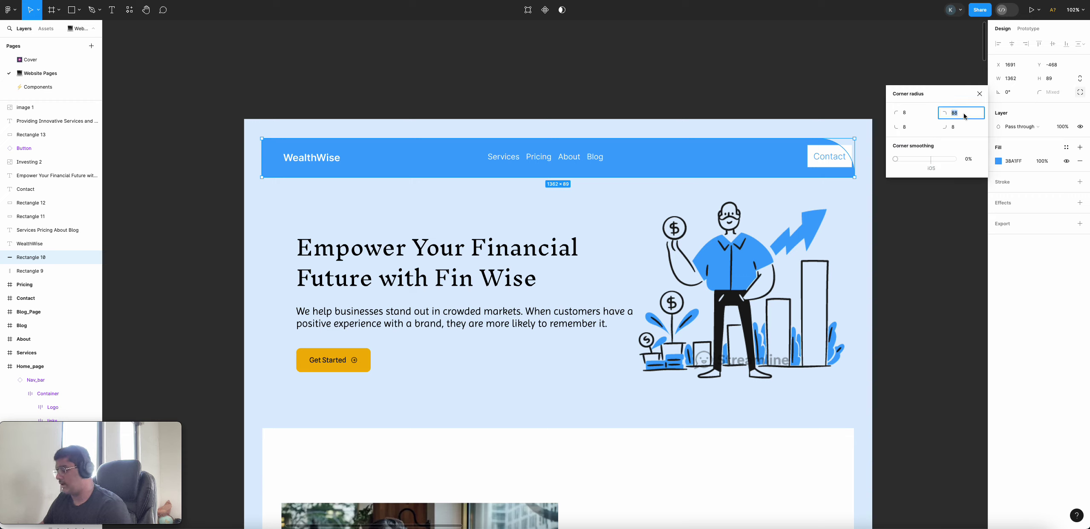
{"action": "type", "text": "8"}
{"action": "left_click", "coordinate": [932, 214]}
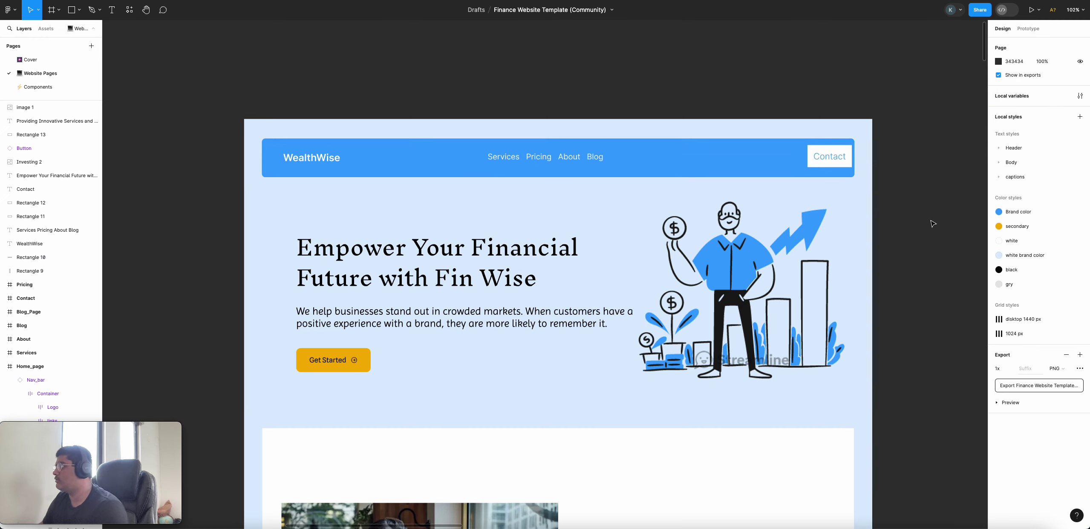
- Inspect the template's nav bar and its inner container for reference
{"action": "scroll", "coordinate": [415, 169], "scroll_direction": "down", "scroll_amount": 1}
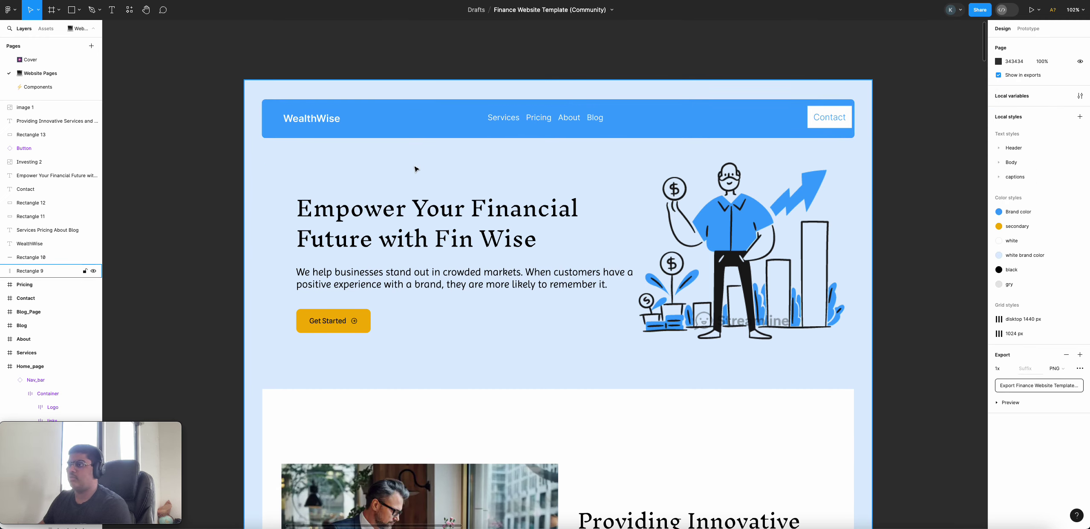
{"action": "scroll", "coordinate": [415, 169], "scroll_direction": "left", "scroll_amount": 2}
{"action": "scroll", "coordinate": [415, 169], "scroll_direction": "right", "scroll_amount": 10}
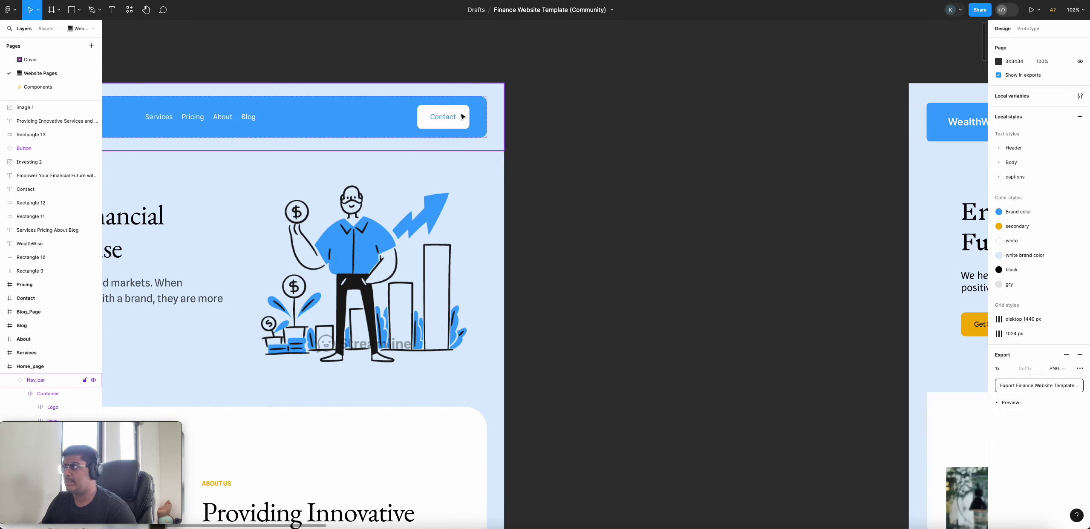
{"action": "scroll", "coordinate": [469, 116], "scroll_direction": "up", "scroll_amount": 2}
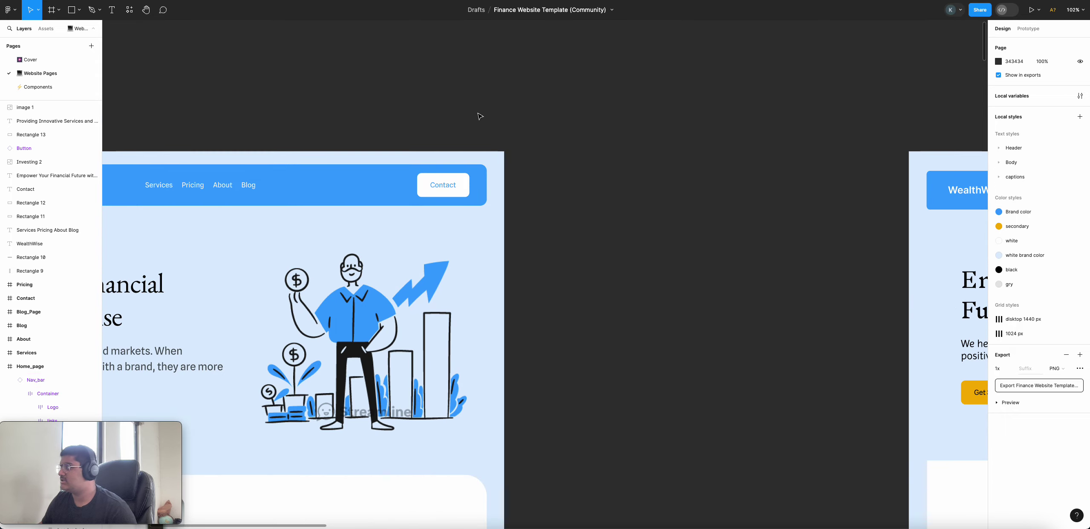
{"action": "left_click", "coordinate": [492, 167]}
{"action": "left_click", "coordinate": [480, 169]}
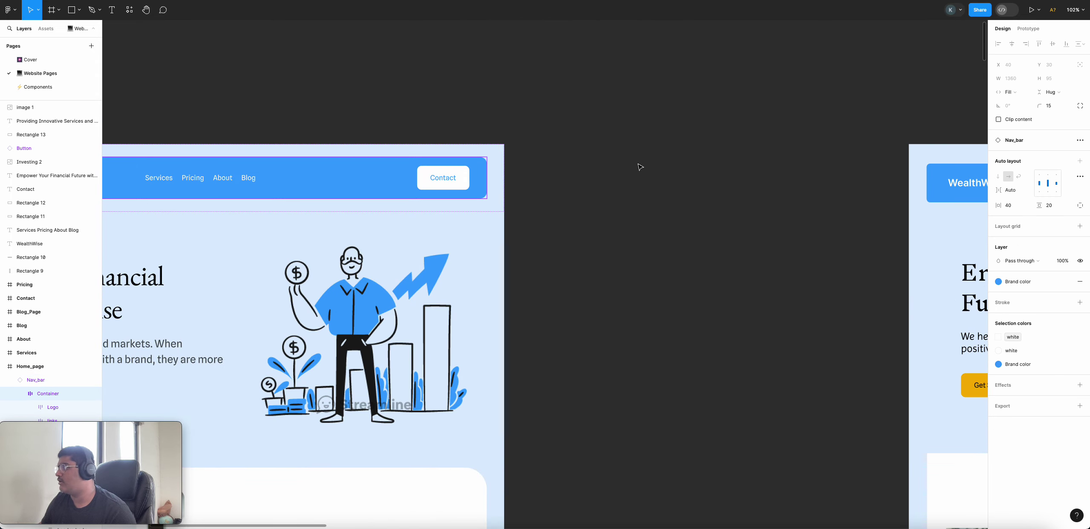
- Set the recreated nav bar rectangle's corner radius to 15
{"action": "double_click", "coordinate": [937, 179]}
{"action": "left_click", "coordinate": [1008, 110]}
{"action": "type", "text": "15"}
{"action": "key", "text": "Return"}
{"action": "scroll", "coordinate": [846, 229], "scroll_direction": "down", "scroll_amount": 4}
{"action": "scroll", "coordinate": [846, 229], "scroll_direction": "right", "scroll_amount": 5}
{"action": "scroll", "coordinate": [845, 230], "scroll_direction": "left", "scroll_amount": 10}
{"action": "scroll", "coordinate": [846, 229], "scroll_direction": "up", "scroll_amount": 5}
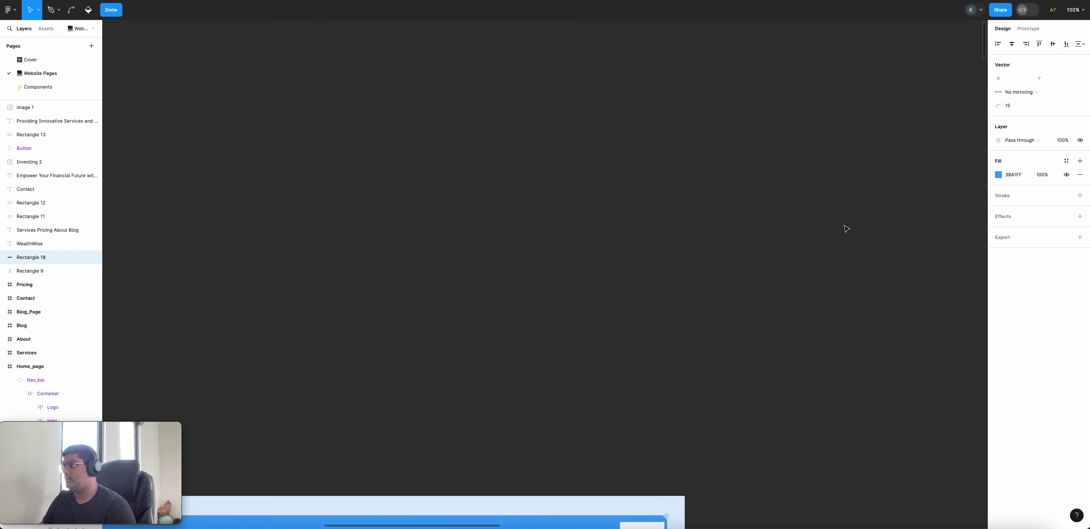
{"action": "scroll", "coordinate": [810, 232], "scroll_direction": "down", "scroll_amount": 8}
{"action": "scroll", "coordinate": [745, 236], "scroll_direction": "left", "scroll_amount": 5}
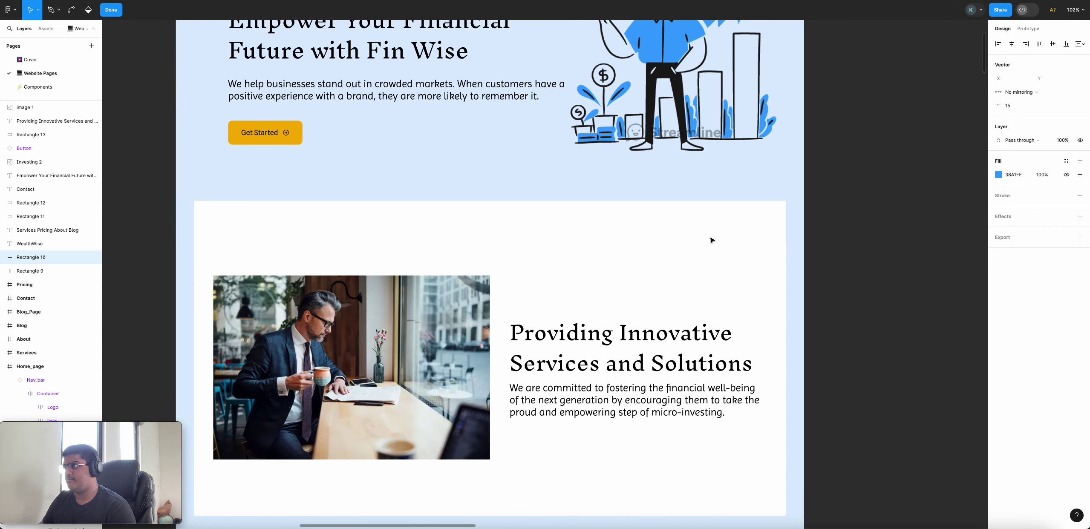
{"action": "scroll", "coordinate": [711, 240], "scroll_direction": "down", "scroll_amount": 5}
{"action": "scroll", "coordinate": [664, 196], "scroll_direction": "up", "scroll_amount": 3}
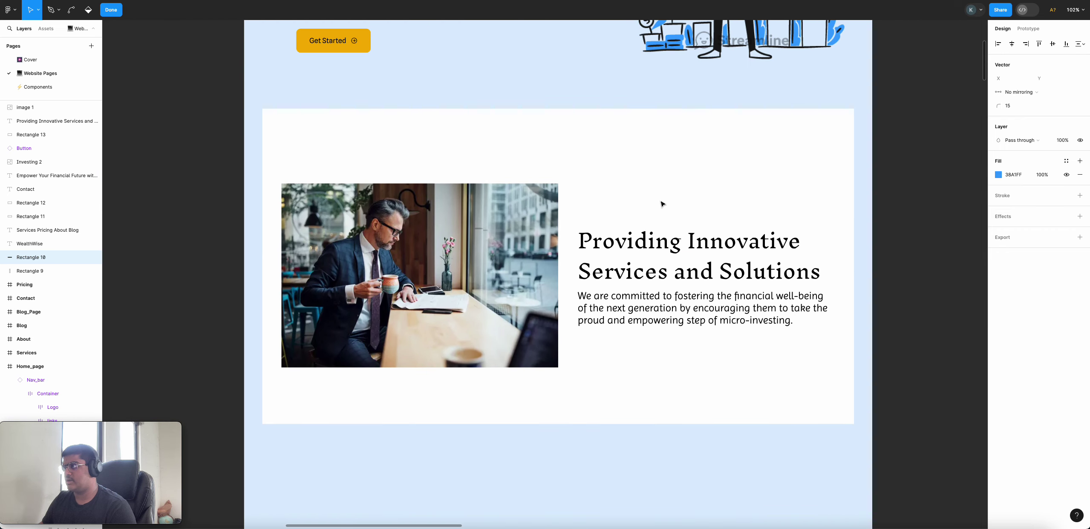
- Round the white Rectangle 13 section, trying radii 3, 6, 9 and 13 before settling on 29
{"action": "left_click", "coordinate": [789, 115]}
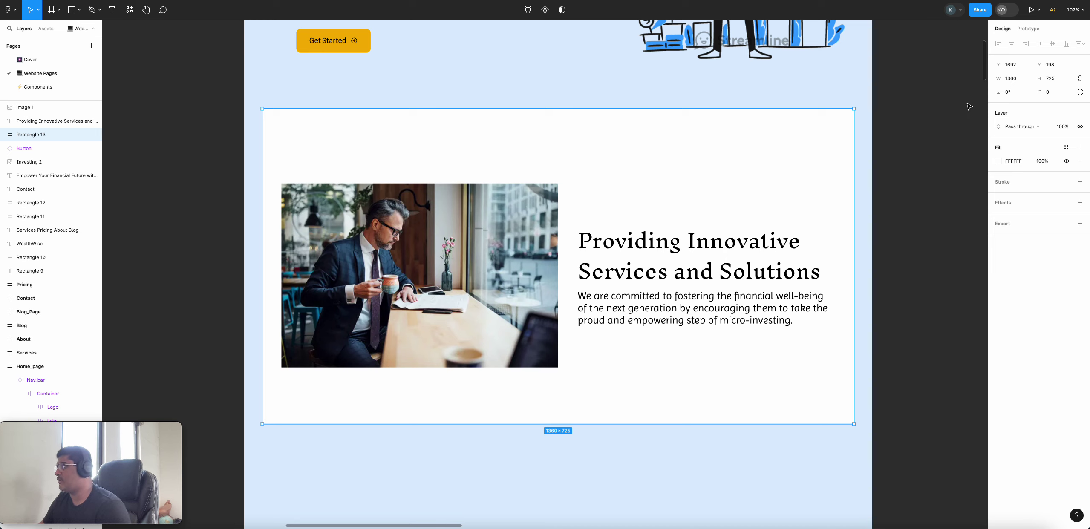
{"action": "left_click", "coordinate": [1047, 96]}
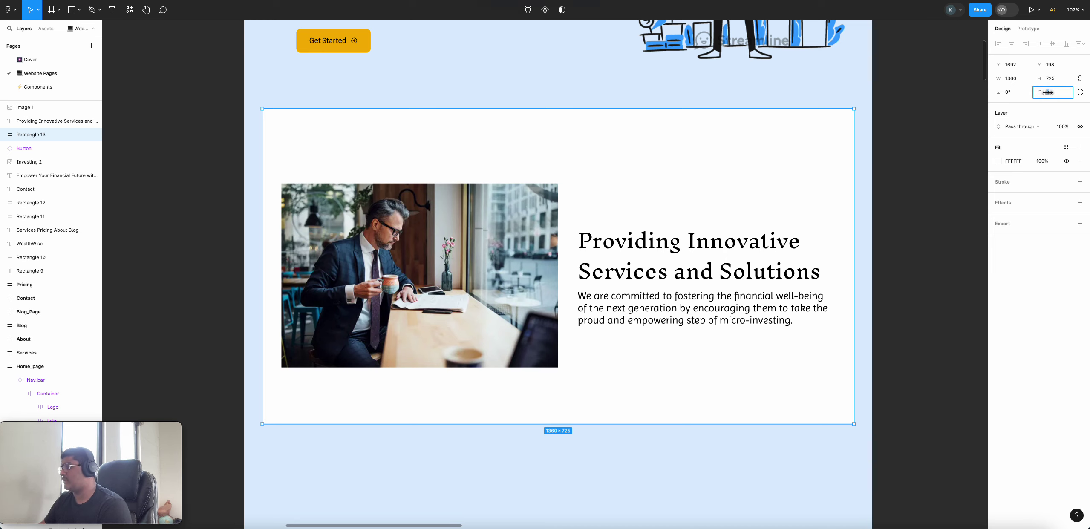
{"action": "type", "text": "3"}
{"action": "key", "text": "Return"}
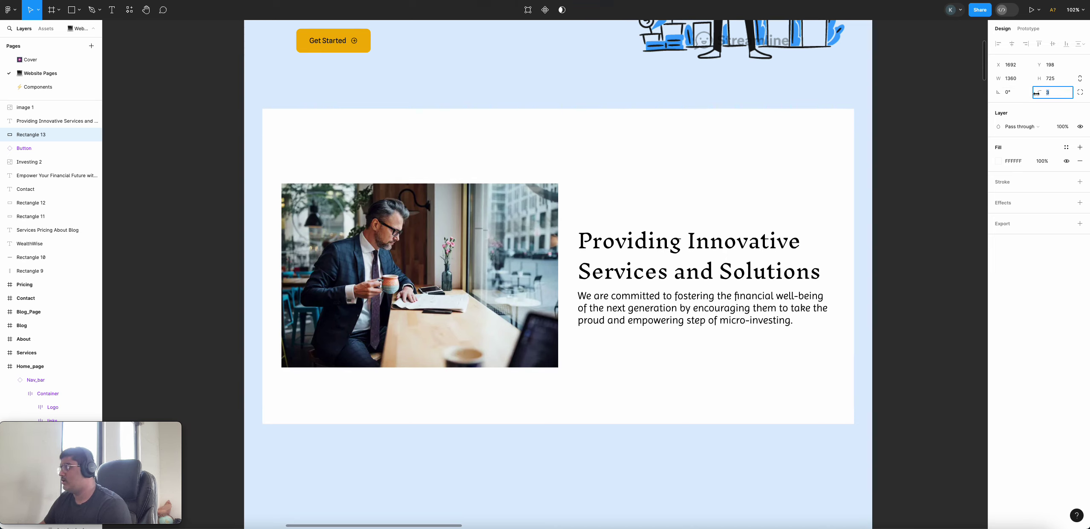
{"action": "type", "text": "6"}
{"action": "key", "text": "Return"}
{"action": "type", "text": "9"}
{"action": "key", "text": "Return"}
{"action": "type", "text": "13"}
{"action": "key", "text": "Return"}
{"action": "type", "text": "29"}
{"action": "key", "text": "Return"}
{"action": "left_click", "coordinate": [918, 124]}
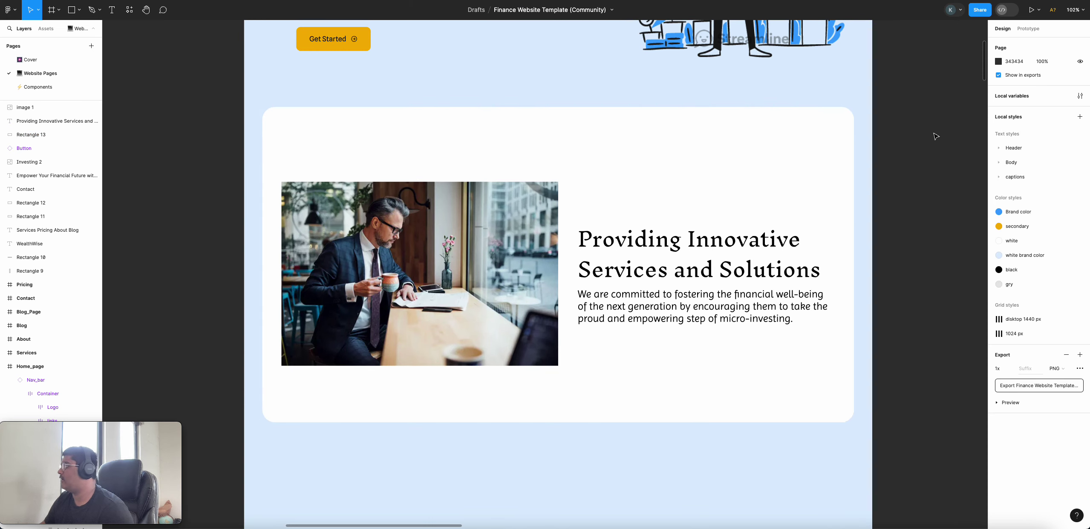
{"action": "scroll", "coordinate": [933, 137], "scroll_direction": "up", "scroll_amount": 4}
{"action": "scroll", "coordinate": [933, 137], "scroll_direction": "right", "scroll_amount": 4}
{"action": "scroll", "coordinate": [933, 139], "scroll_direction": "down", "scroll_amount": 3}
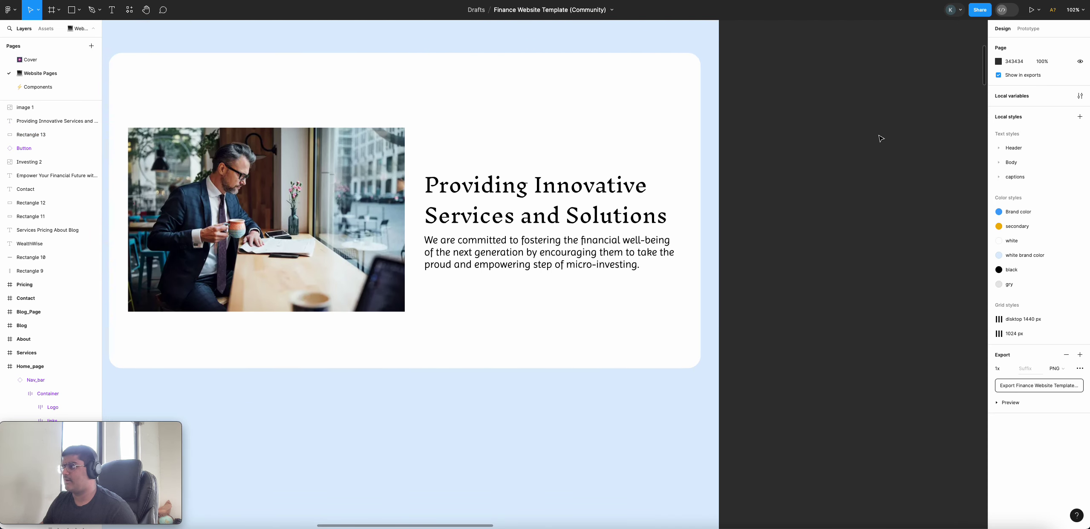
{"action": "scroll", "coordinate": [852, 140], "scroll_direction": "right", "scroll_amount": 4}
{"action": "scroll", "coordinate": [845, 142], "scroll_direction": "left", "scroll_amount": 9}
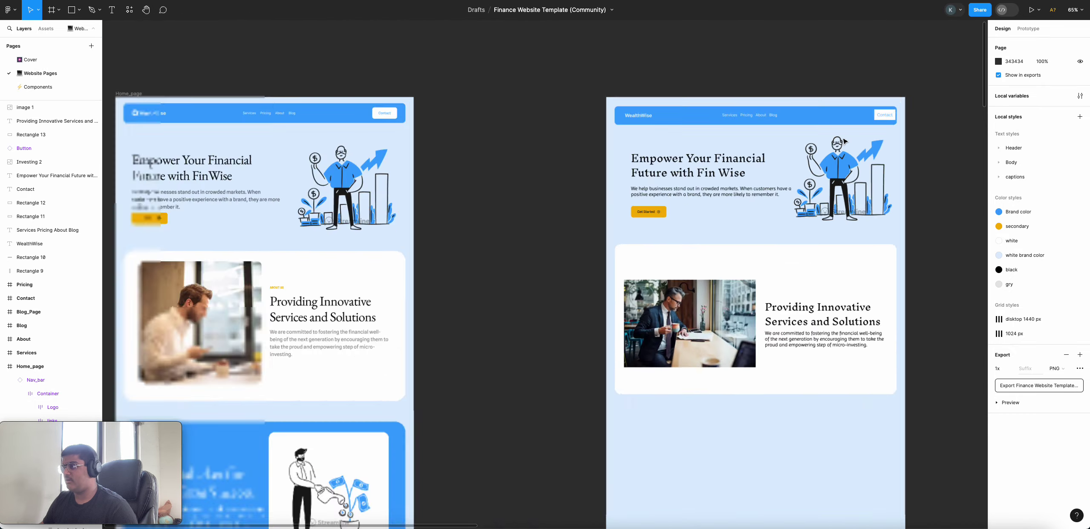
{"action": "scroll", "coordinate": [845, 141], "scroll_direction": "up", "scroll_amount": 3}
{"action": "scroll", "coordinate": [490, 136], "scroll_direction": "up", "scroll_amount": 3}
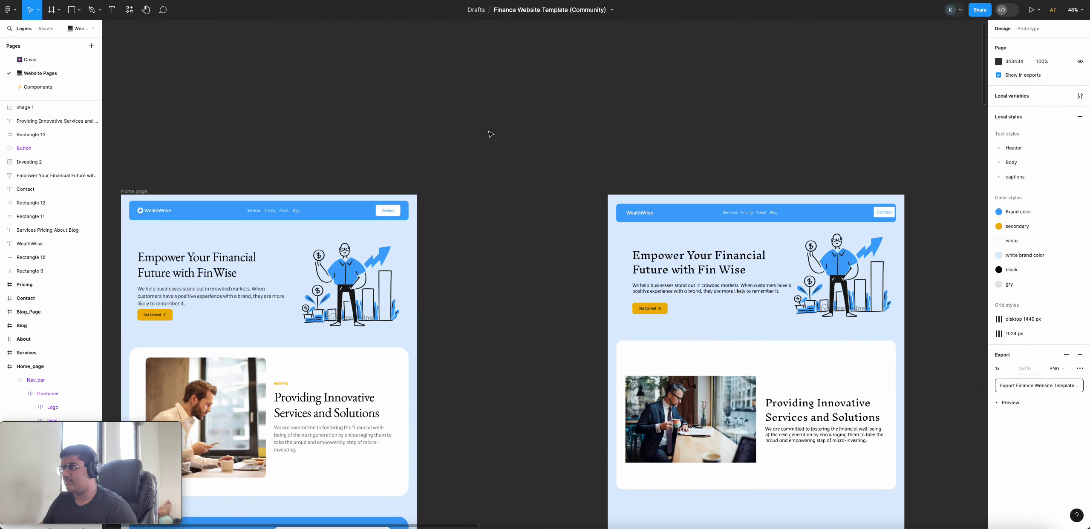
{"action": "scroll", "coordinate": [490, 135], "scroll_direction": "left", "scroll_amount": 2}
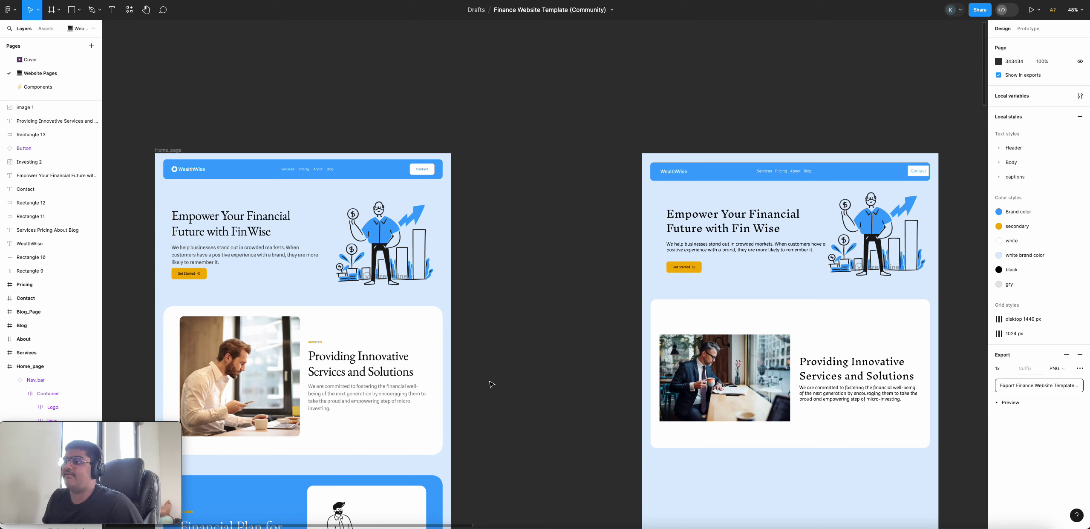
{"action": "scroll", "coordinate": [439, 377], "scroll_direction": "right", "scroll_amount": 2}
{"action": "scroll", "coordinate": [440, 377], "scroll_direction": "left", "scroll_amount": 3}
{"action": "scroll", "coordinate": [439, 377], "scroll_direction": "down", "scroll_amount": 3}
{"action": "scroll", "coordinate": [439, 378], "scroll_direction": "up", "scroll_amount": 6}
{"action": "scroll", "coordinate": [439, 377], "scroll_direction": "down", "scroll_amount": 3}
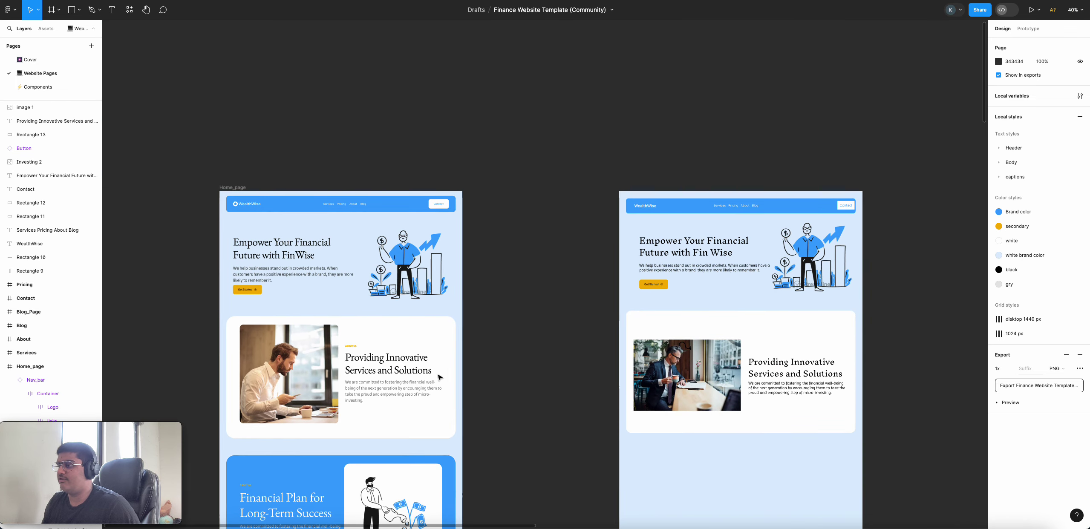
{"action": "scroll", "coordinate": [439, 378], "scroll_direction": "down", "scroll_amount": 5}
{"action": "scroll", "coordinate": [439, 377], "scroll_direction": "up", "scroll_amount": 5}
{"action": "scroll", "coordinate": [438, 377], "scroll_direction": "up", "scroll_amount": 5}
{"action": "scroll", "coordinate": [439, 378], "scroll_direction": "down", "scroll_amount": 2}
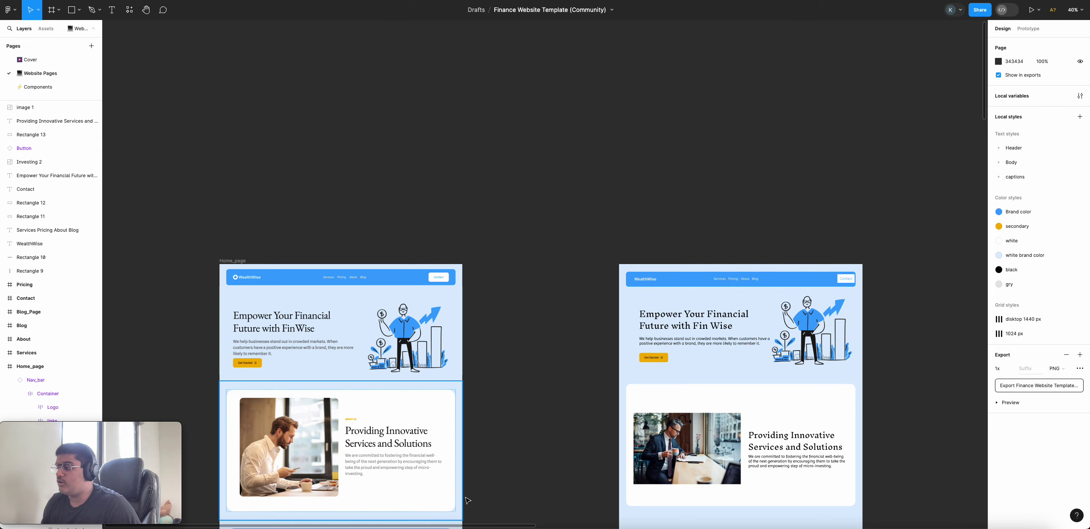
{"action": "scroll", "coordinate": [508, 360], "scroll_direction": "down", "scroll_amount": 10}
{"action": "scroll", "coordinate": [428, 507], "scroll_direction": "down", "scroll_amount": 12}
{"action": "scroll", "coordinate": [418, 490], "scroll_direction": "down", "scroll_amount": 8}
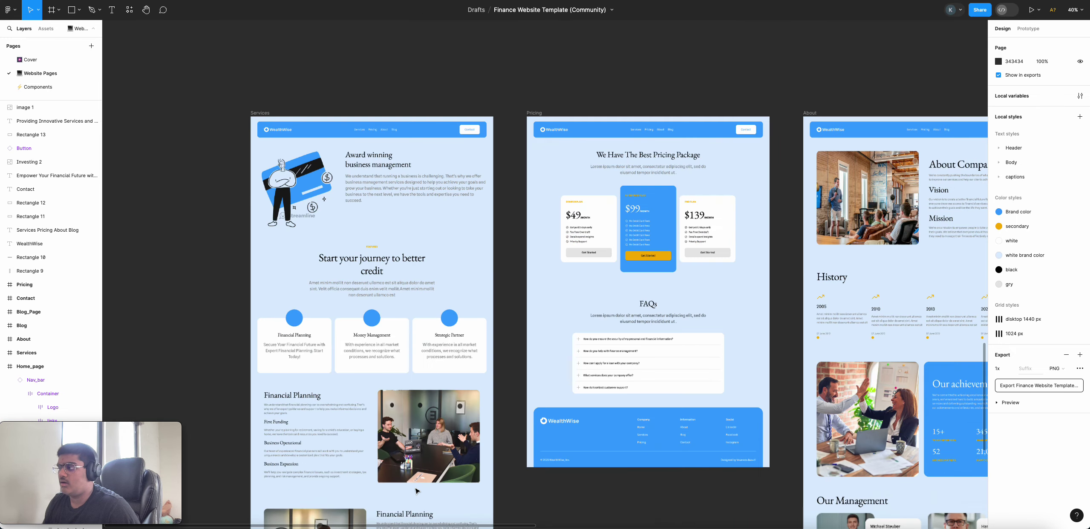
{"action": "scroll", "coordinate": [368, 394], "scroll_direction": "down", "scroll_amount": 4}
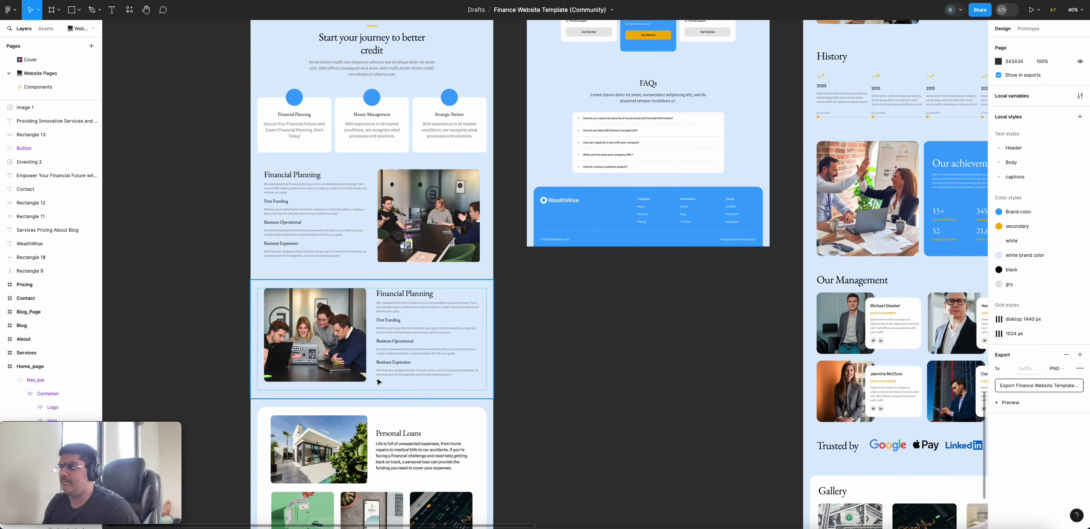
{"action": "scroll", "coordinate": [377, 385], "scroll_direction": "up", "scroll_amount": 12}
{"action": "scroll", "coordinate": [377, 382], "scroll_direction": "up", "scroll_amount": 5}
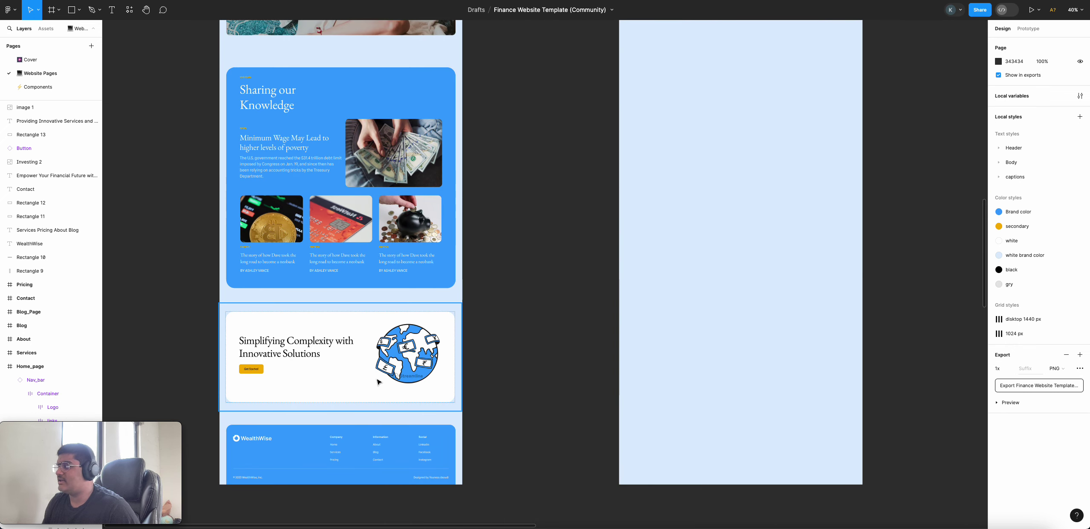
{"action": "scroll", "coordinate": [396, 370], "scroll_direction": "down", "scroll_amount": 12}
{"action": "scroll", "coordinate": [418, 358], "scroll_direction": "up", "scroll_amount": 11}
{"action": "scroll", "coordinate": [426, 356], "scroll_direction": "up", "scroll_amount": 15}
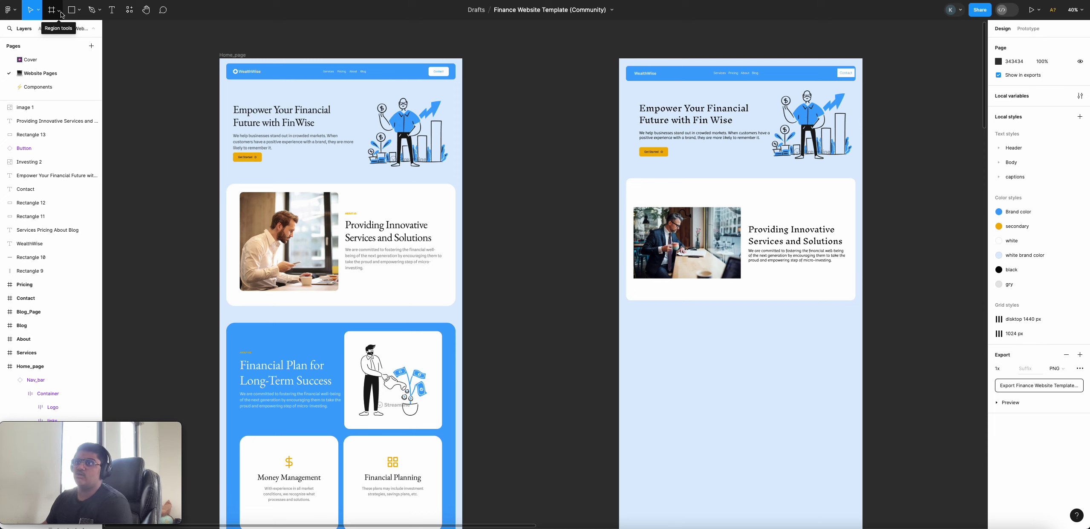
- Draw a curved path with the Pen tool below the white section, then delete it
{"action": "left_click", "coordinate": [59, 15]}
{"action": "left_click", "coordinate": [79, 10]}
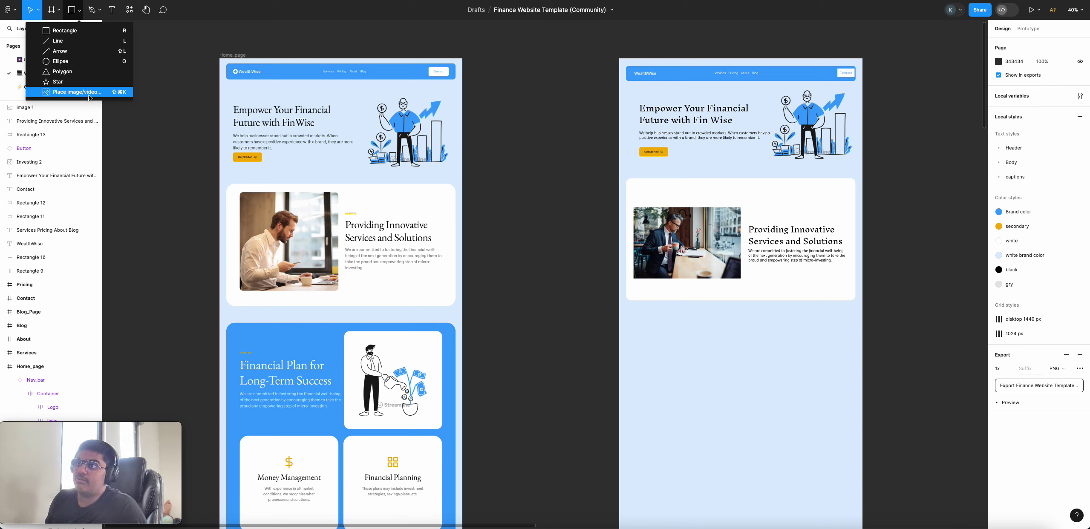
{"action": "left_click", "coordinate": [100, 10]}
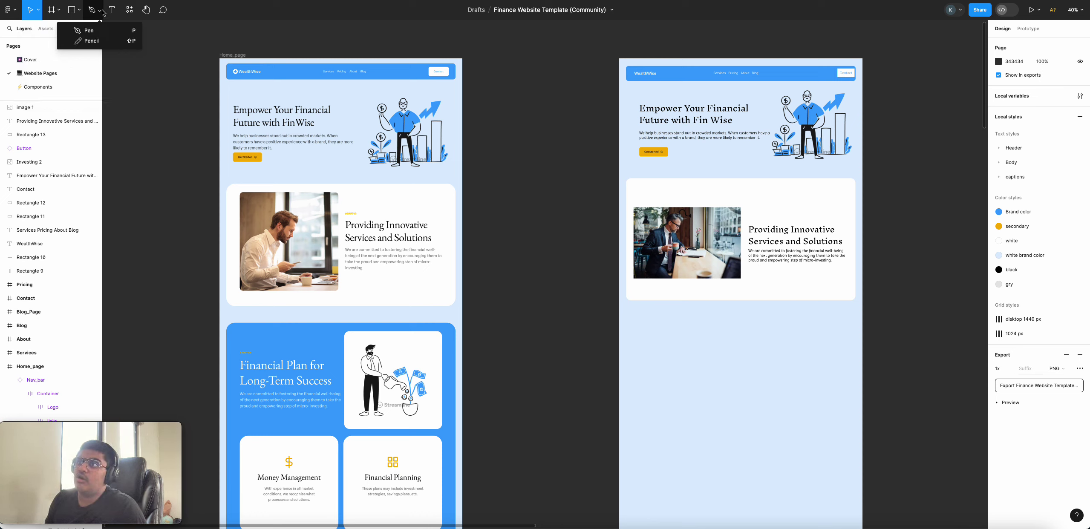
{"action": "left_click", "coordinate": [89, 30]}
{"action": "left_click", "coordinate": [670, 337]}
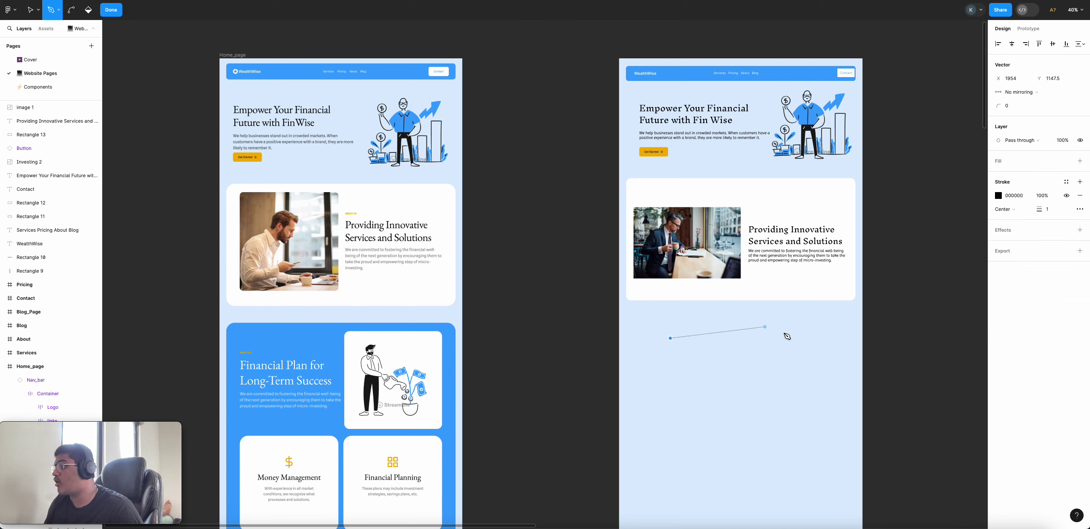
{"action": "left_click_drag", "start_coordinate": [789, 333], "coordinate": [814, 334]}
{"action": "left_click_drag", "start_coordinate": [841, 441], "coordinate": [841, 461]}
{"action": "left_click", "coordinate": [688, 377]}
{"action": "left_click", "coordinate": [679, 357]}
{"action": "key", "text": "Escape"}
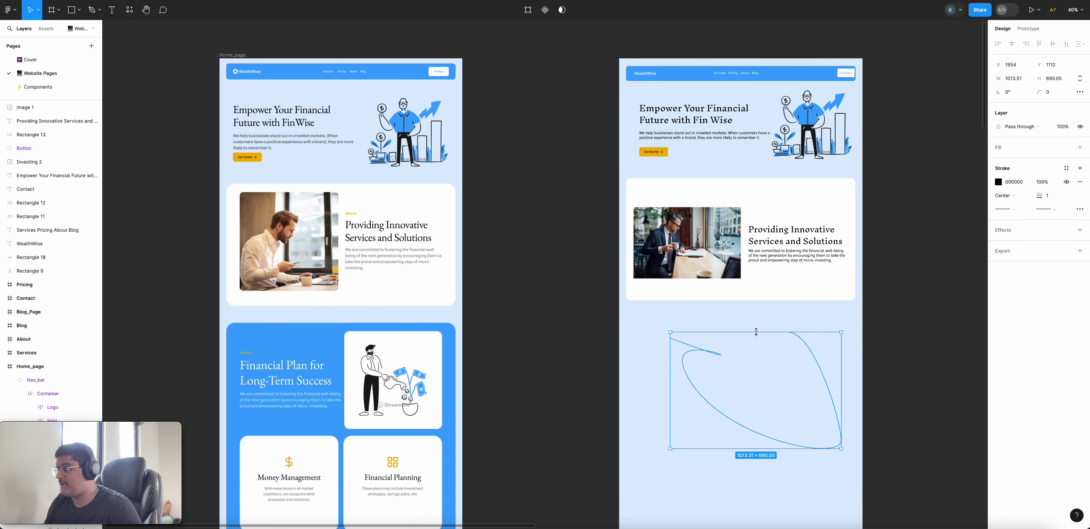
{"action": "left_click", "coordinate": [801, 341]}
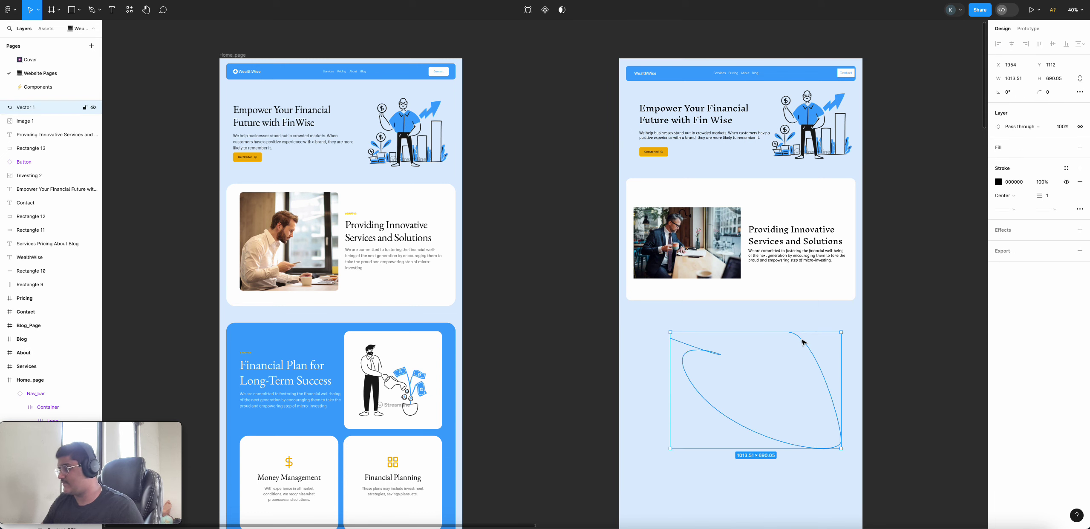
{"action": "key", "text": "Delete"}
- Sketch several freehand Pencil strokes below the white image-and-text section
{"action": "left_click", "coordinate": [99, 9]}
{"action": "left_click", "coordinate": [95, 40]}
{"action": "left_click_drag", "start_coordinate": [664, 339], "coordinate": [786, 341]}
{"action": "mouse_move", "coordinate": [703, 379]}
{"action": "left_mouse_down"}
{"action": "mouse_move", "coordinate": [803, 346]}
{"action": "mouse_move", "coordinate": [686, 313]}
{"action": "mouse_move", "coordinate": [661, 374]}
{"action": "left_mouse_up"}
{"action": "left_click_drag", "start_coordinate": [667, 301], "coordinate": [798, 353]}
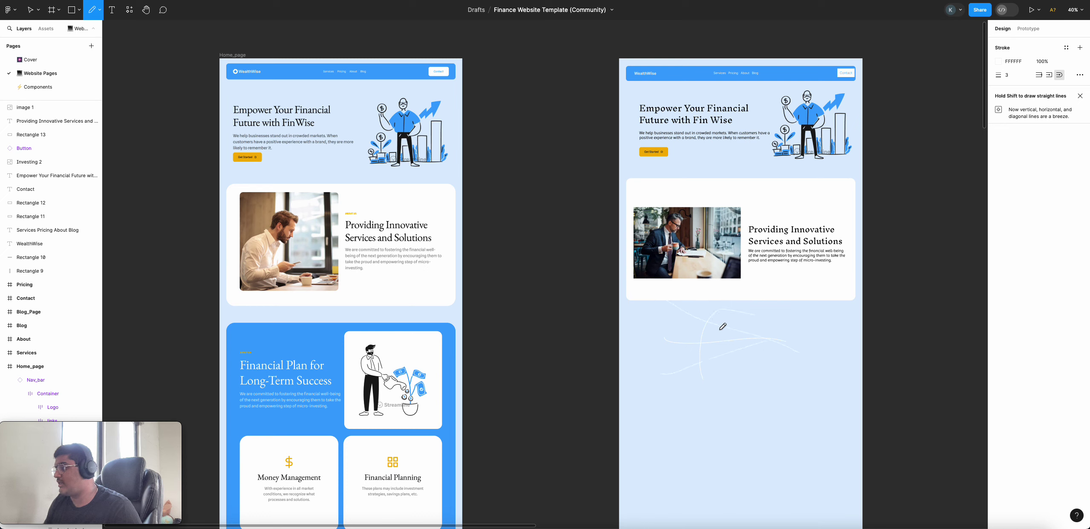
- Pan both pages with the Hand tool, then start and cancel a comment on the hero heading
{"action": "left_click", "coordinate": [133, 12]}
{"action": "left_click", "coordinate": [148, 12]}
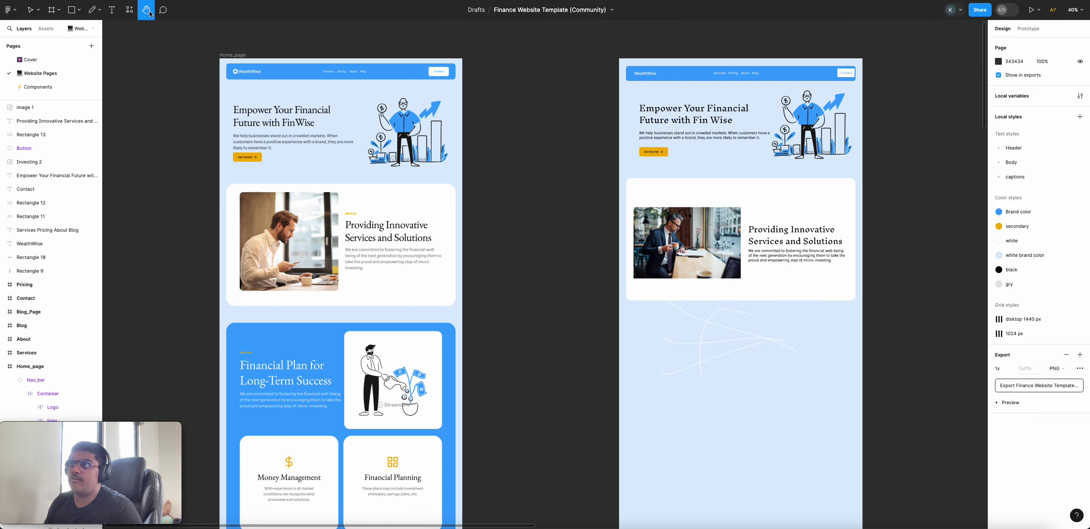
{"action": "left_click_drag", "start_coordinate": [238, 44], "coordinate": [274, 48]}
{"action": "left_click", "coordinate": [163, 10]}
{"action": "left_click", "coordinate": [738, 150]}
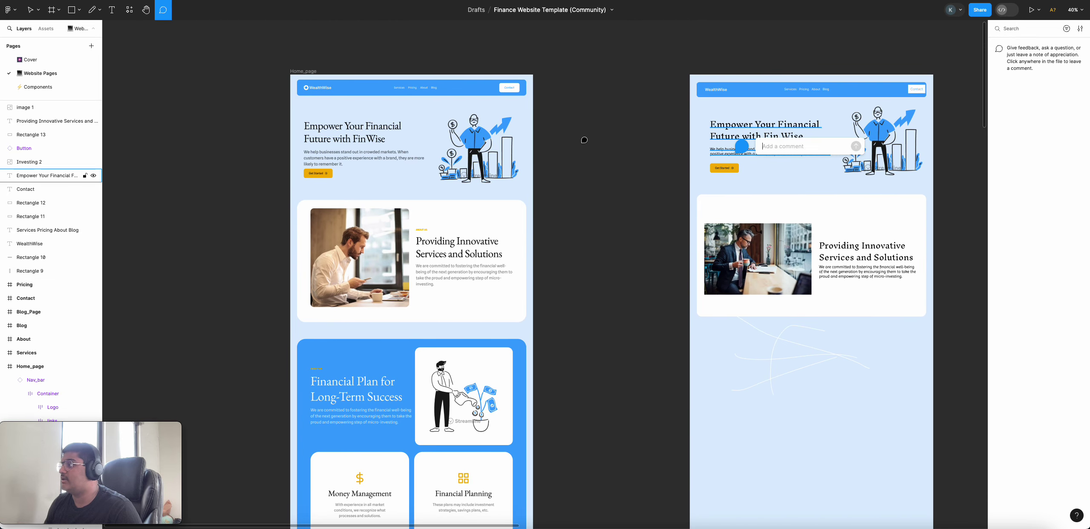
{"action": "key", "text": "Escape"}
{"action": "key", "text": "Escape"}
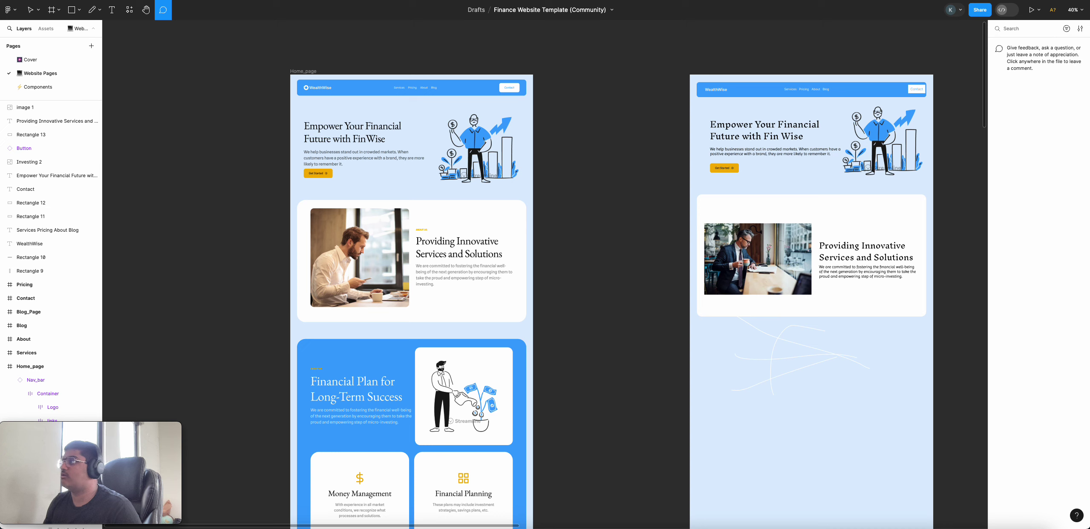